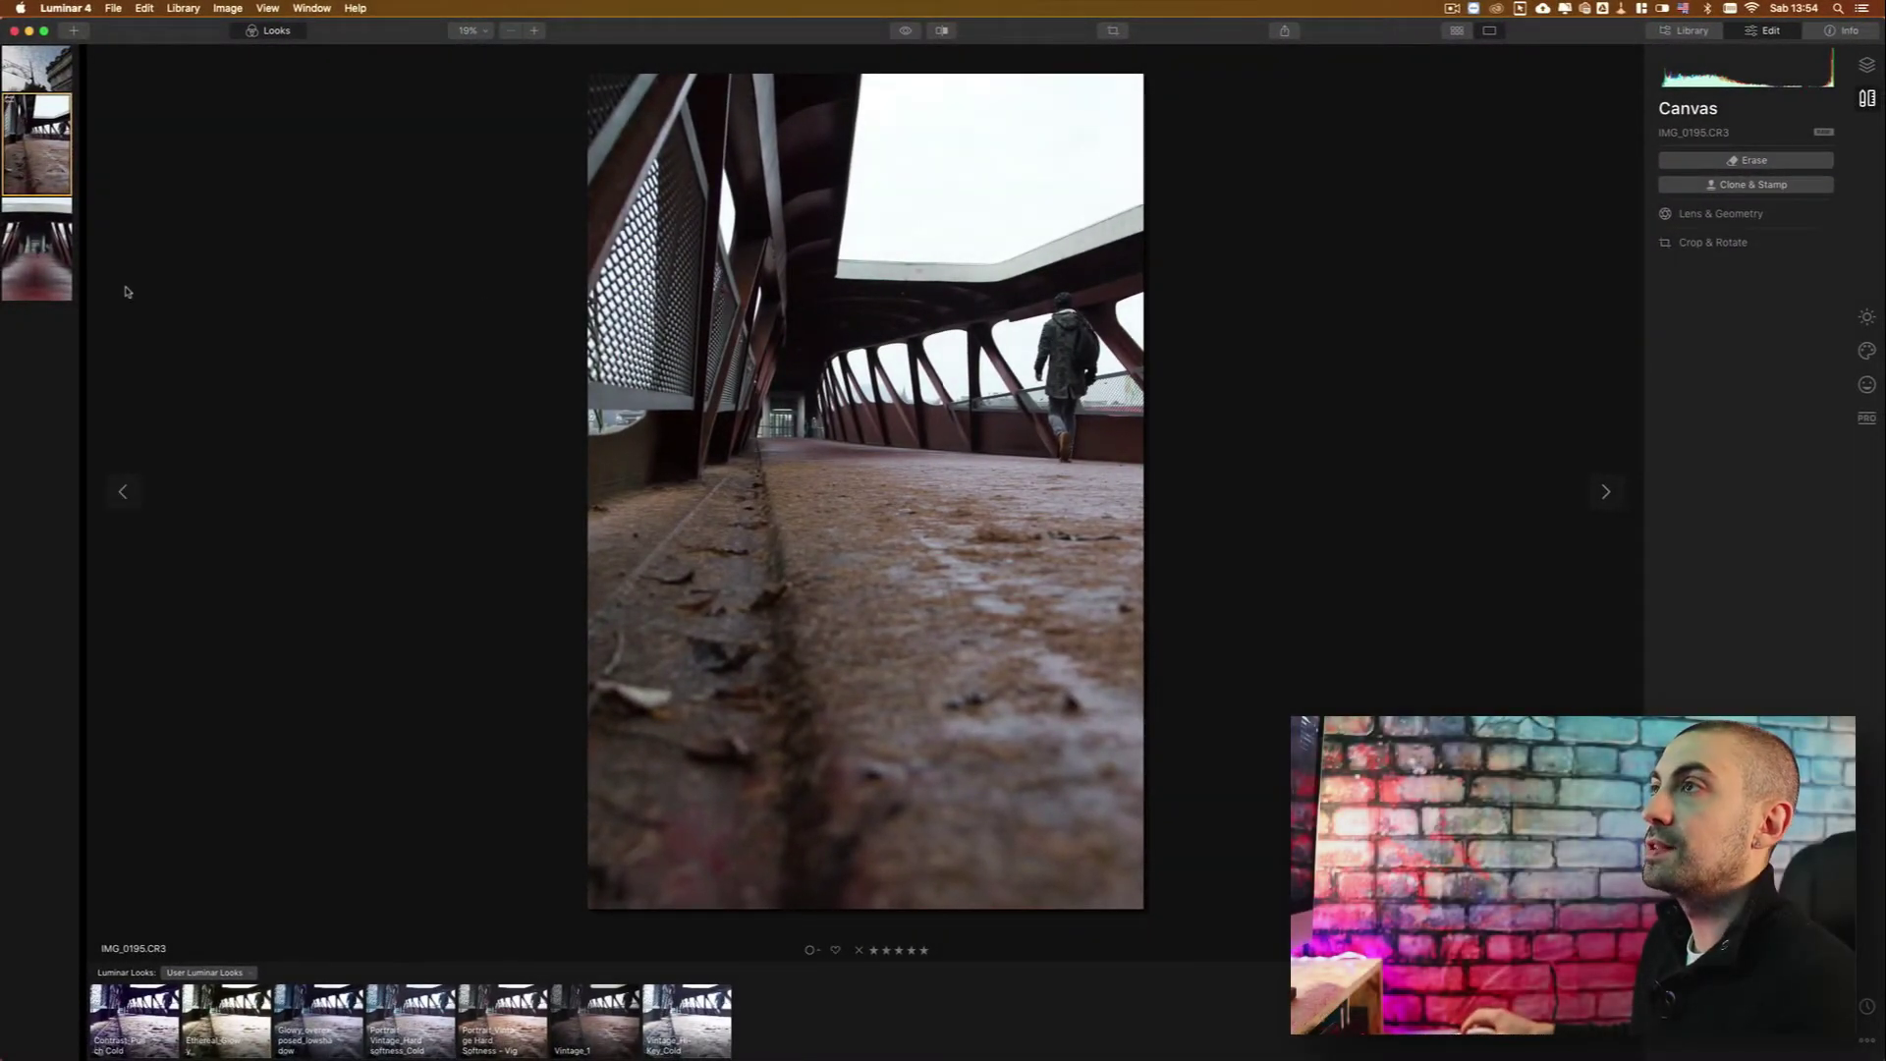
pyautogui.click(35, 64)
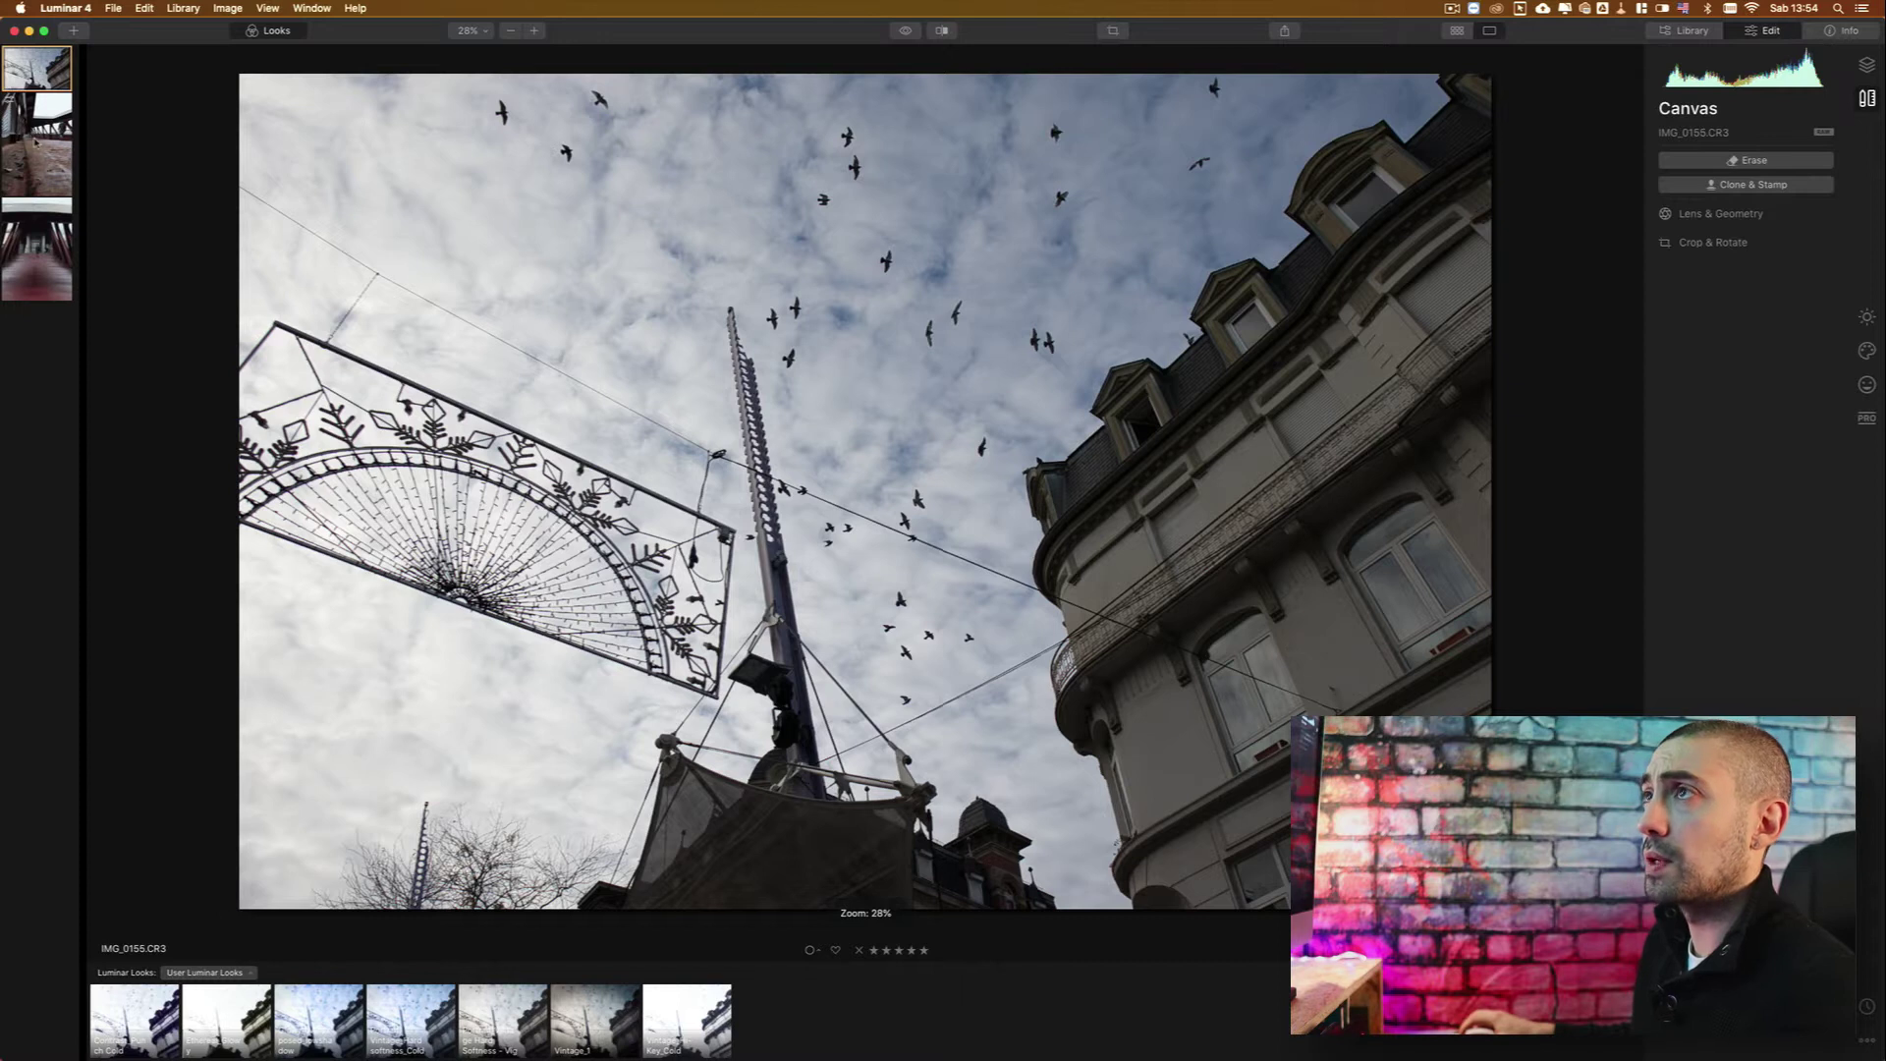
pyautogui.click(36, 143)
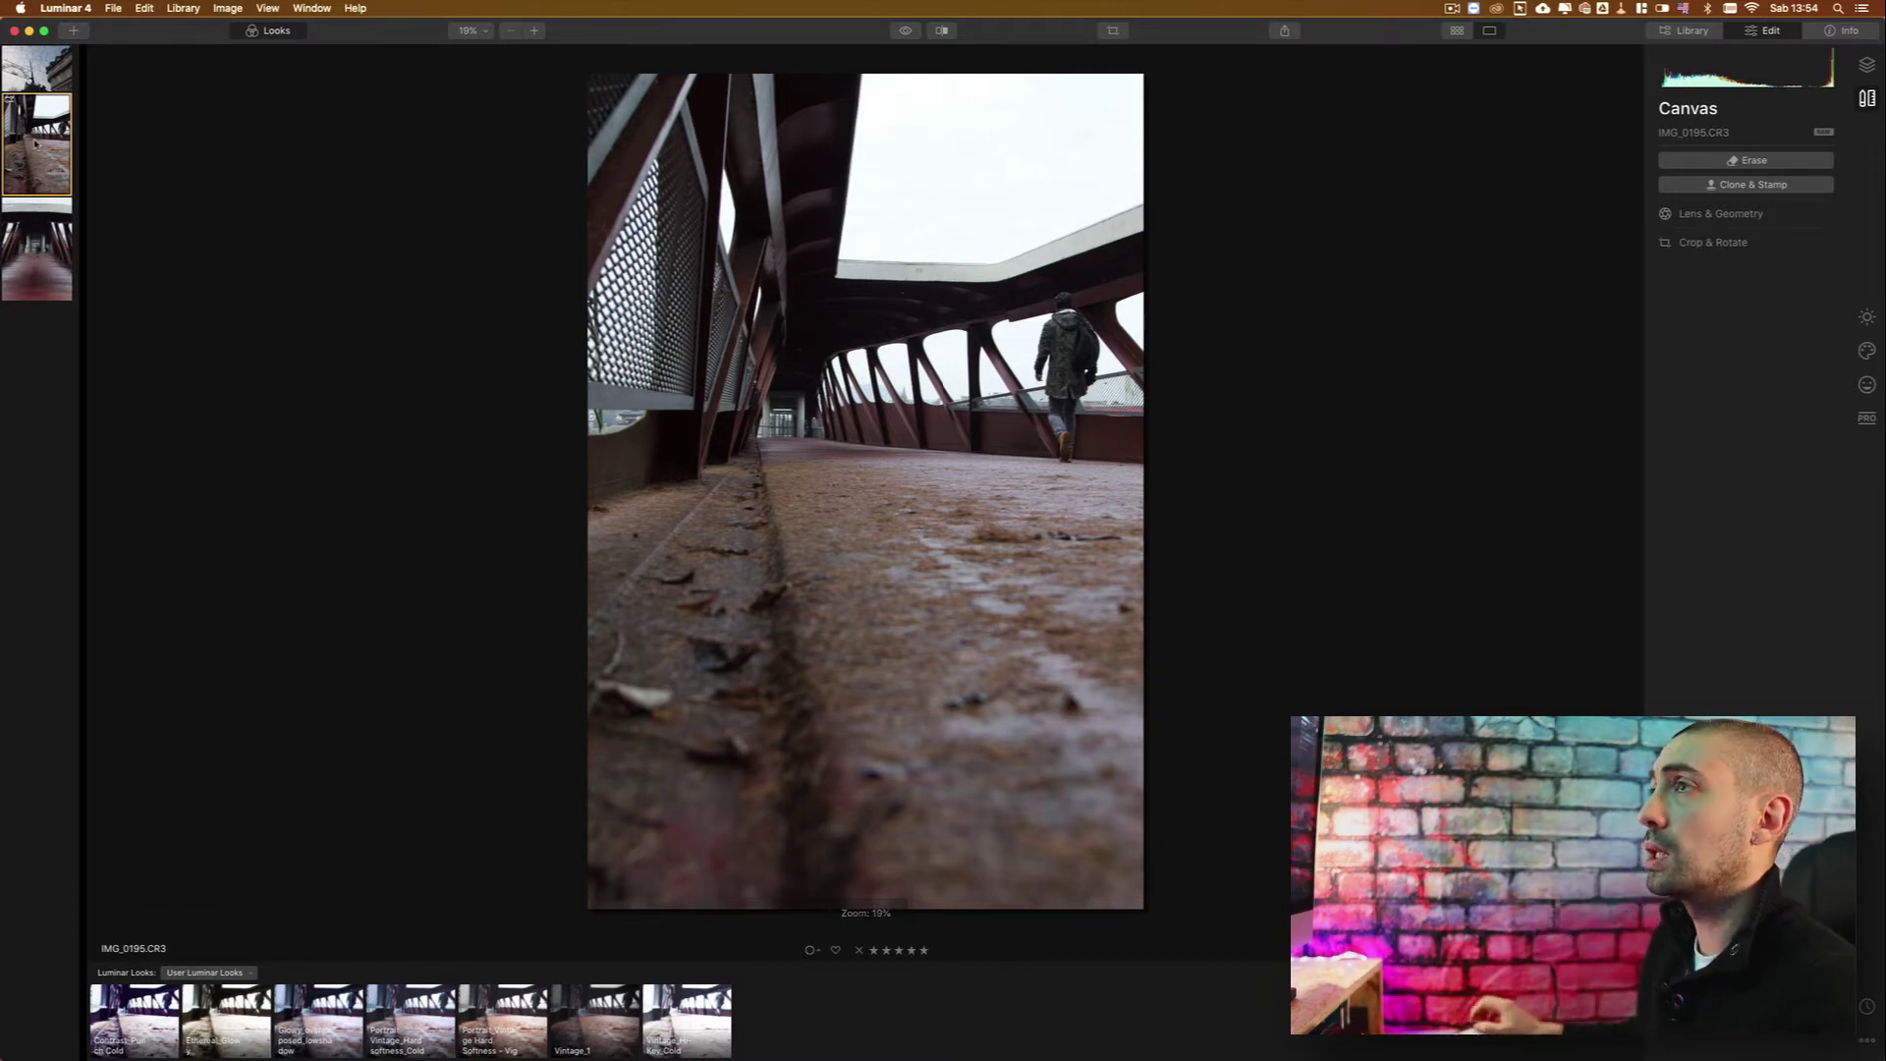
pyautogui.click(48, 266)
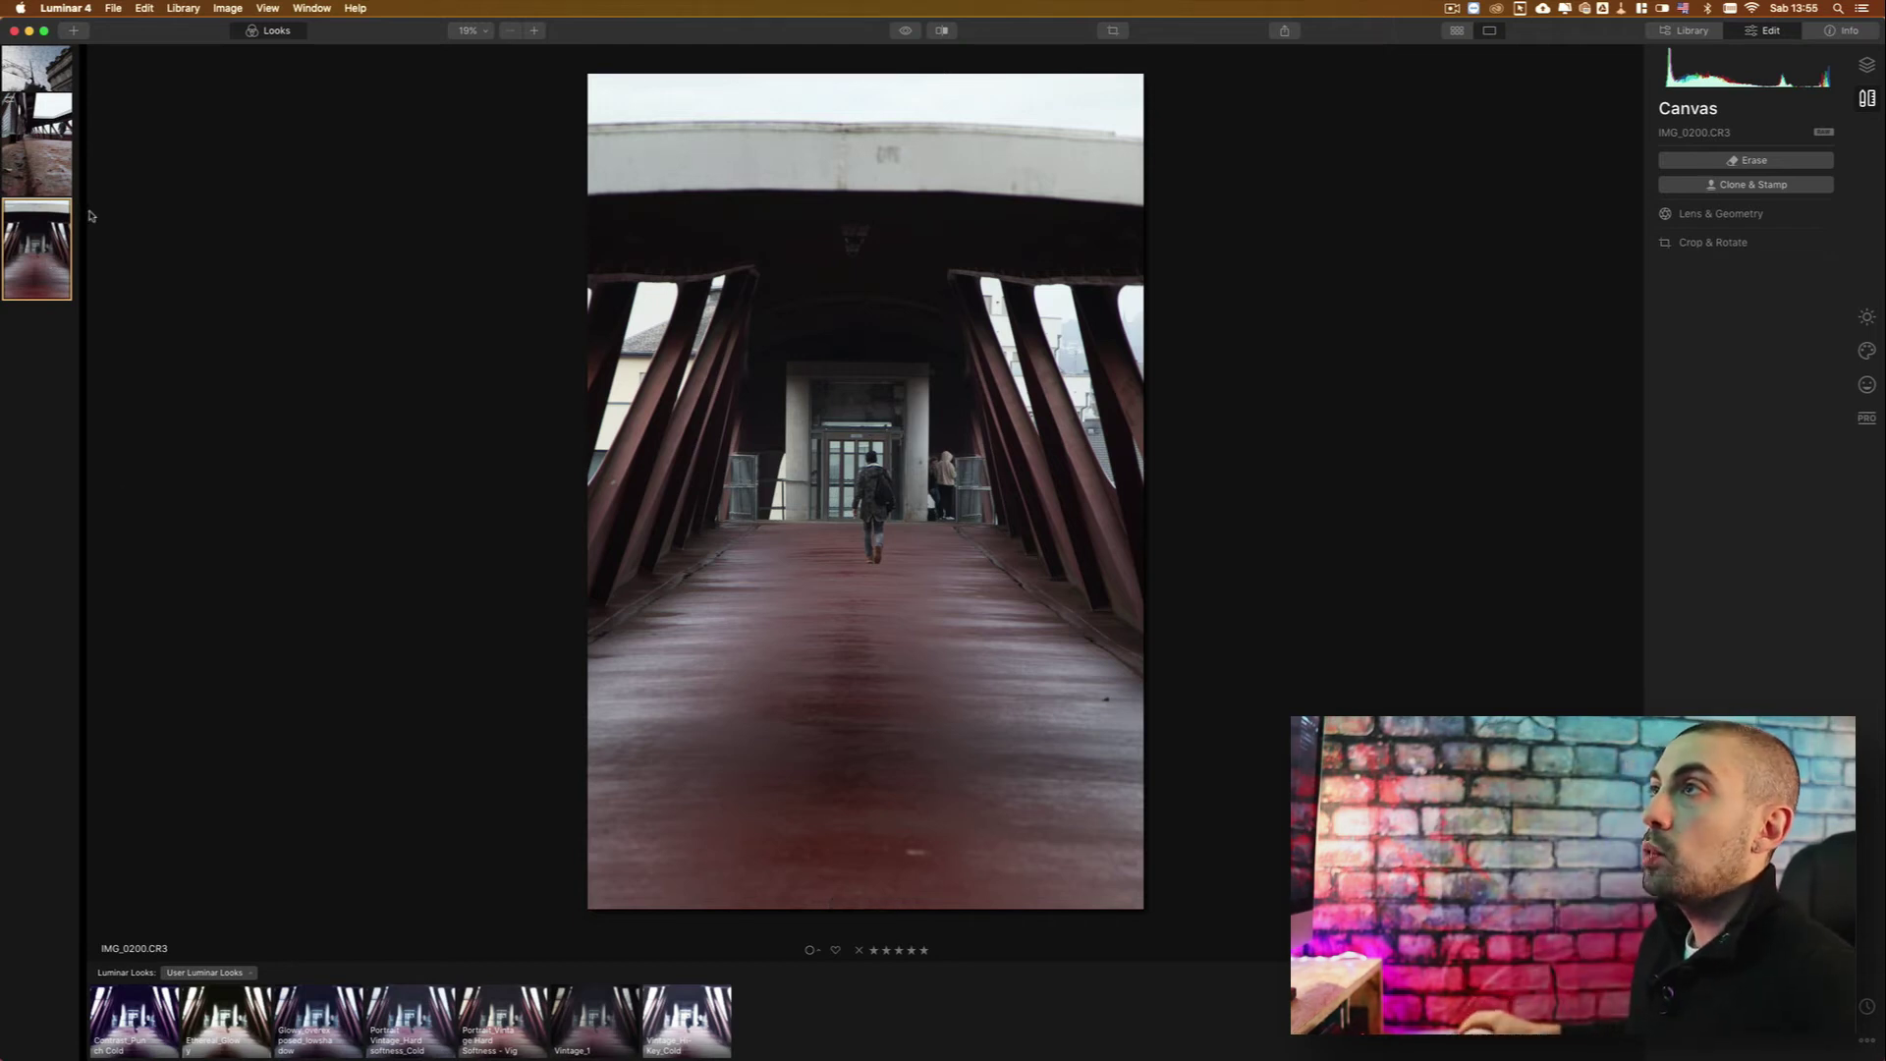
pyautogui.click(58, 173)
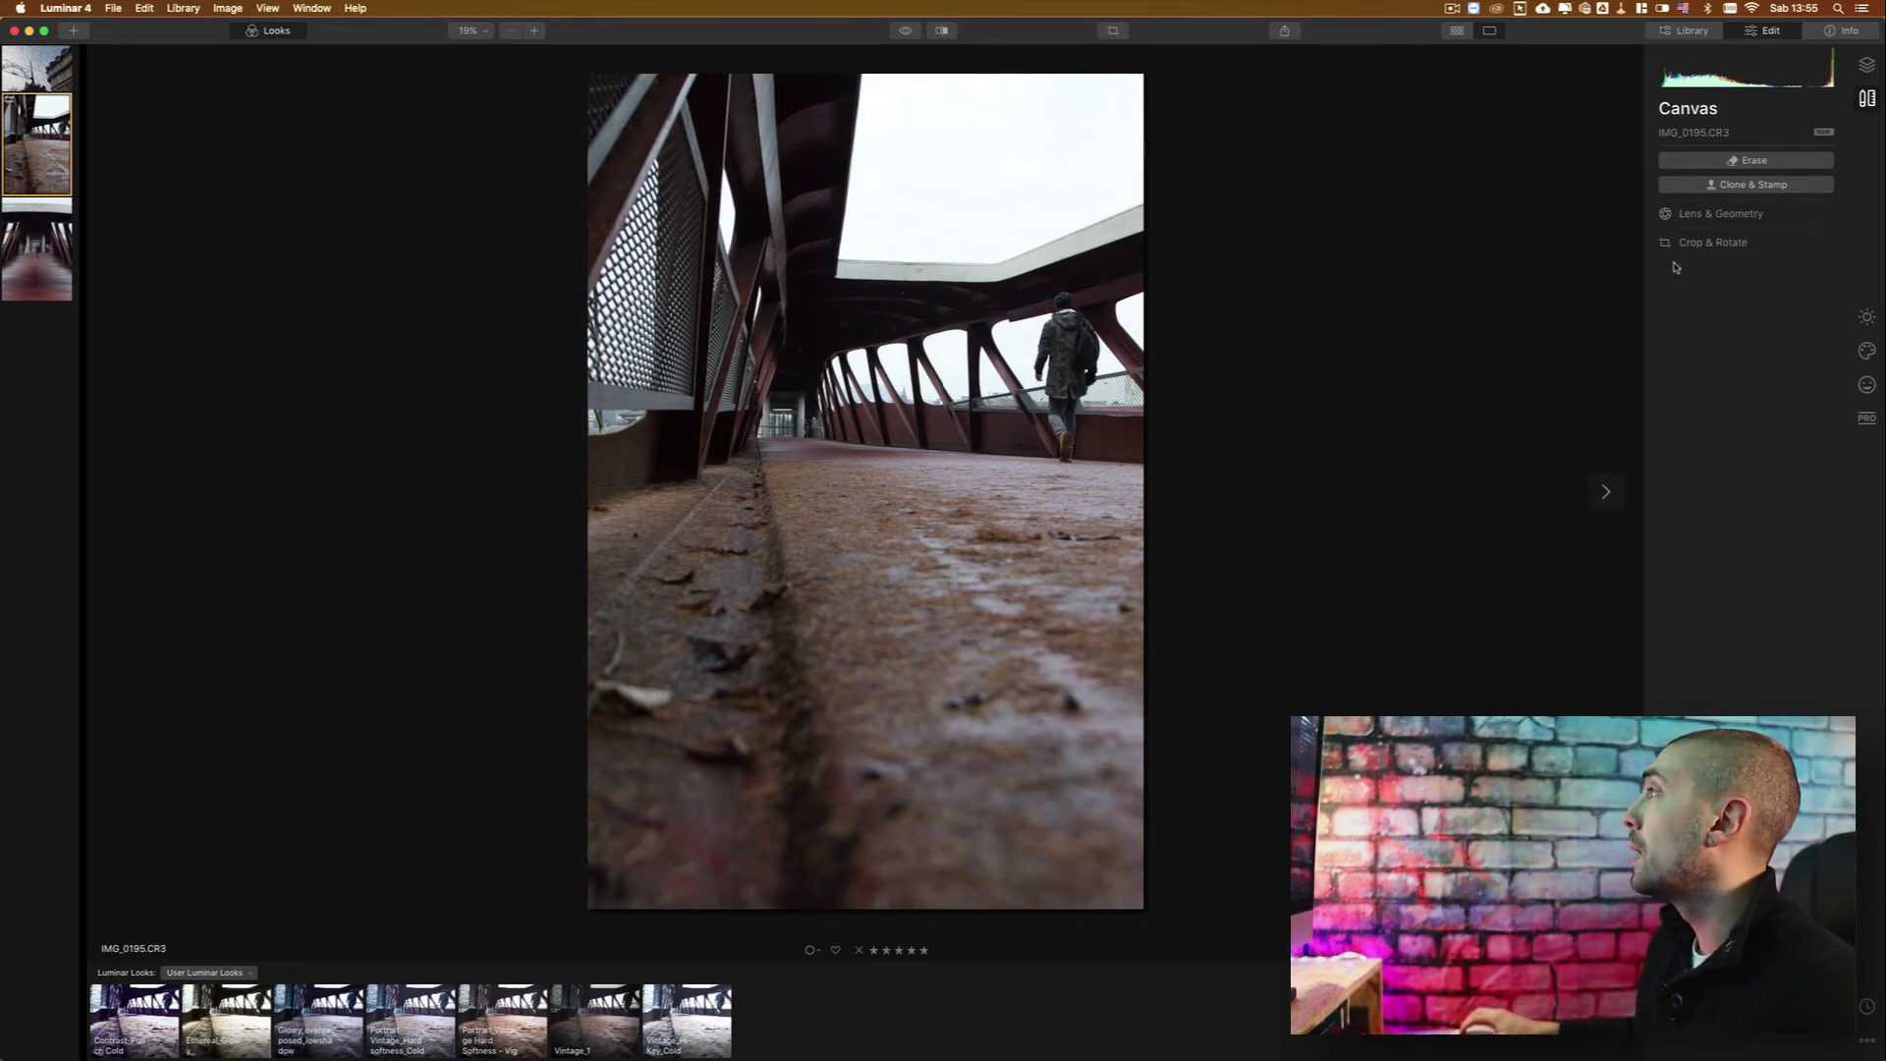
pyautogui.click(1706, 243)
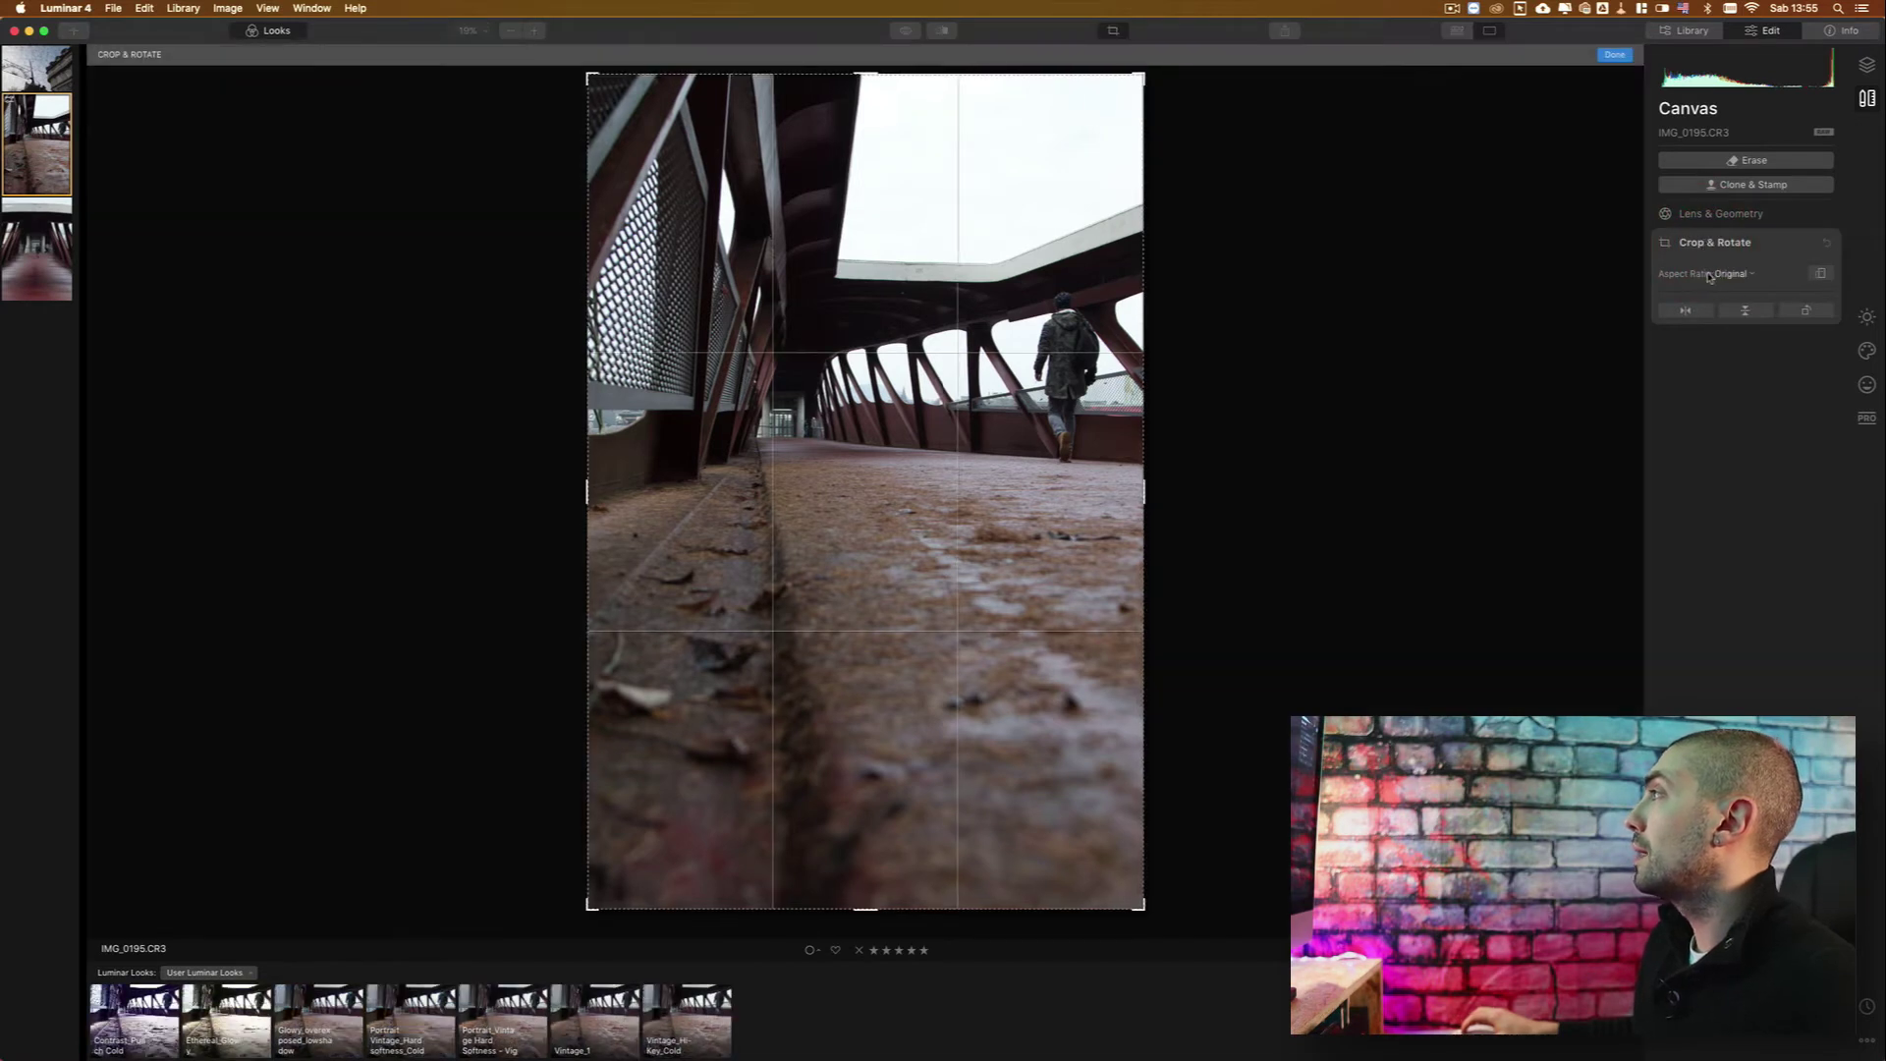
# Crop the footbridge photo to 4:5, shifting the image up so the top is trimmed.
pyautogui.click(1718, 274)
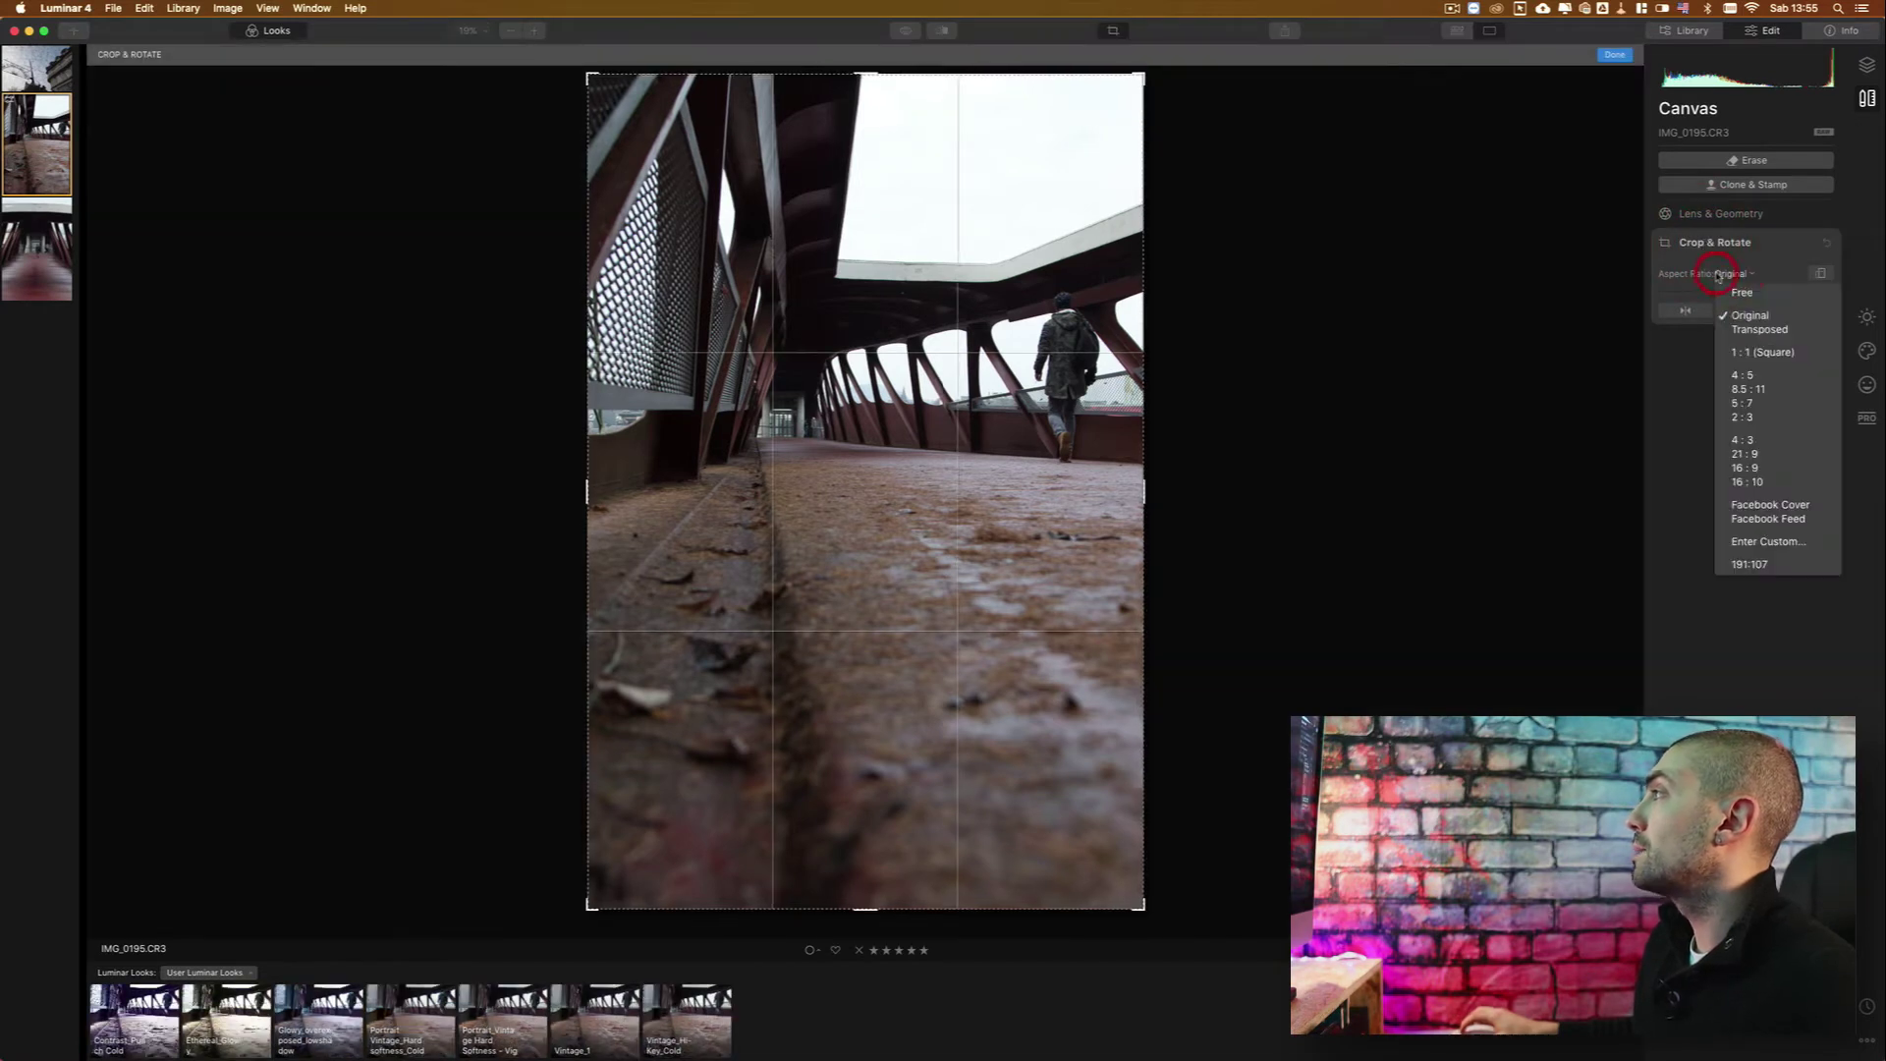
pyautogui.click(1748, 376)
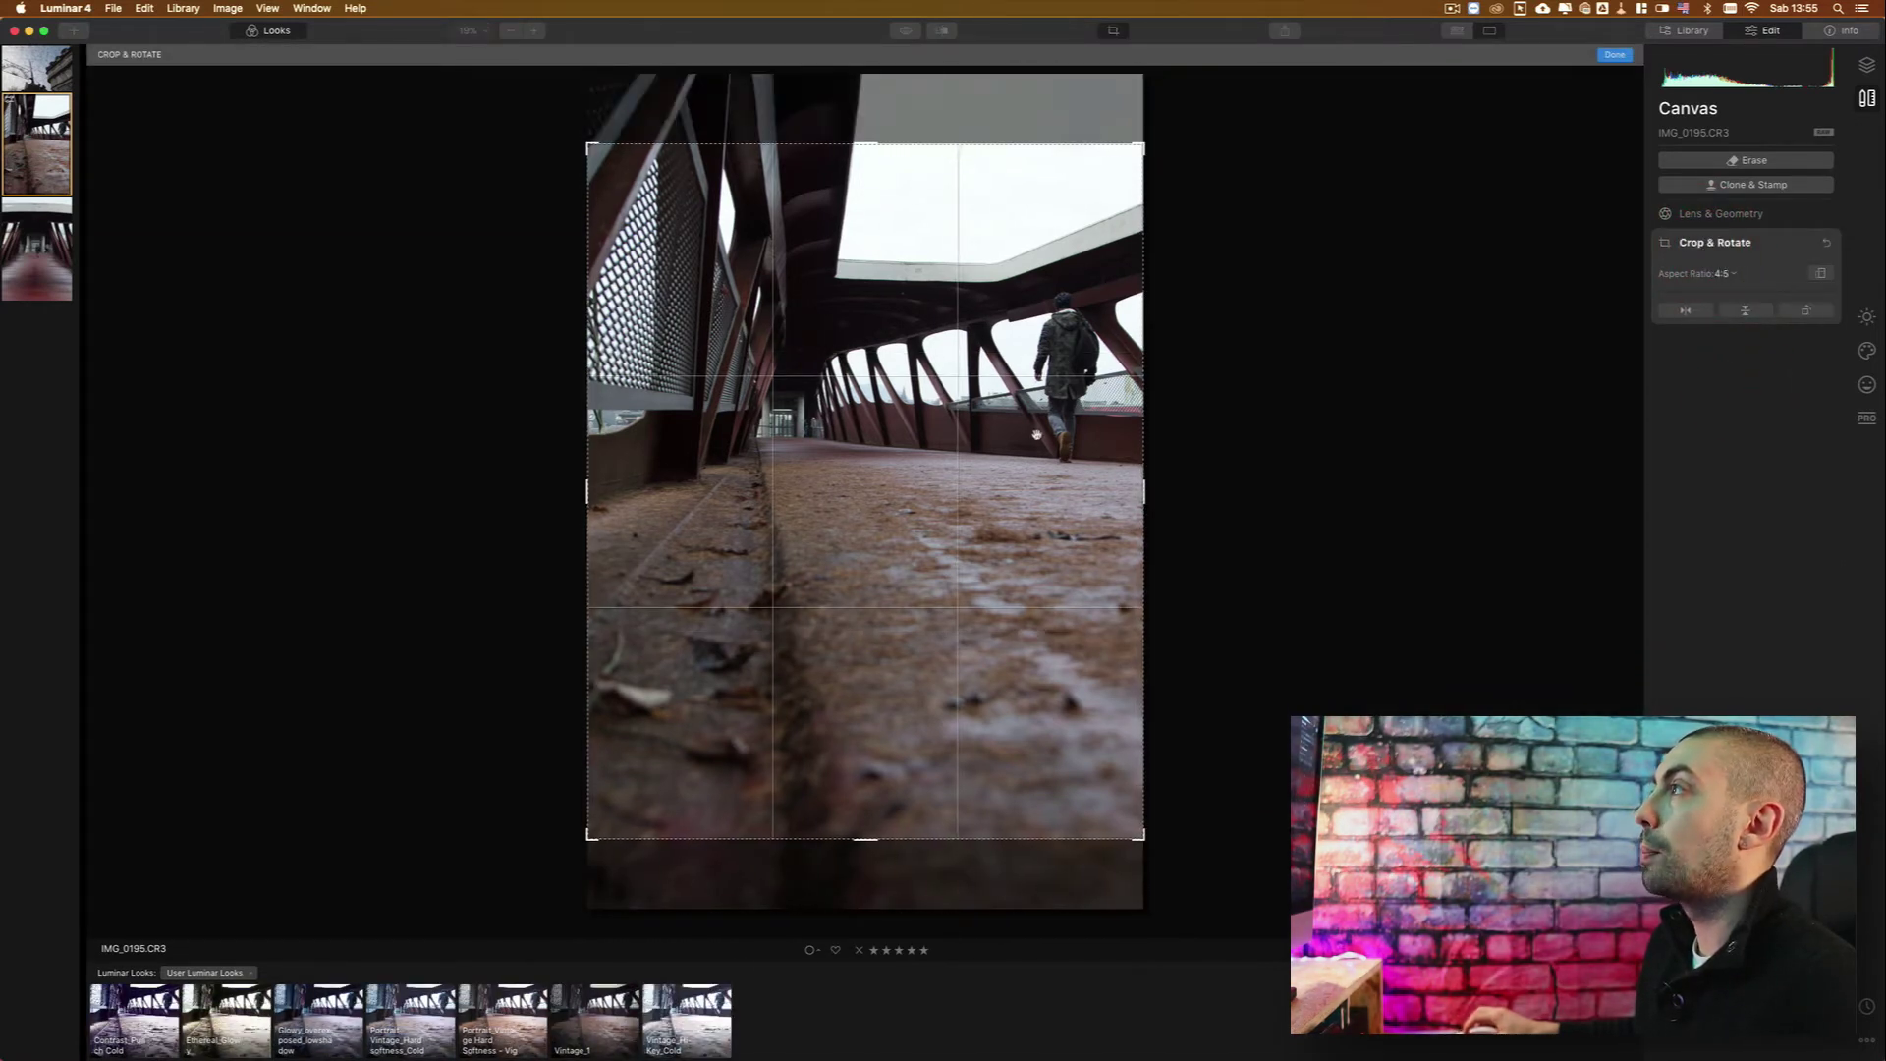
pyautogui.moveTo(1023, 474); pyautogui.dragTo(1025, 428)
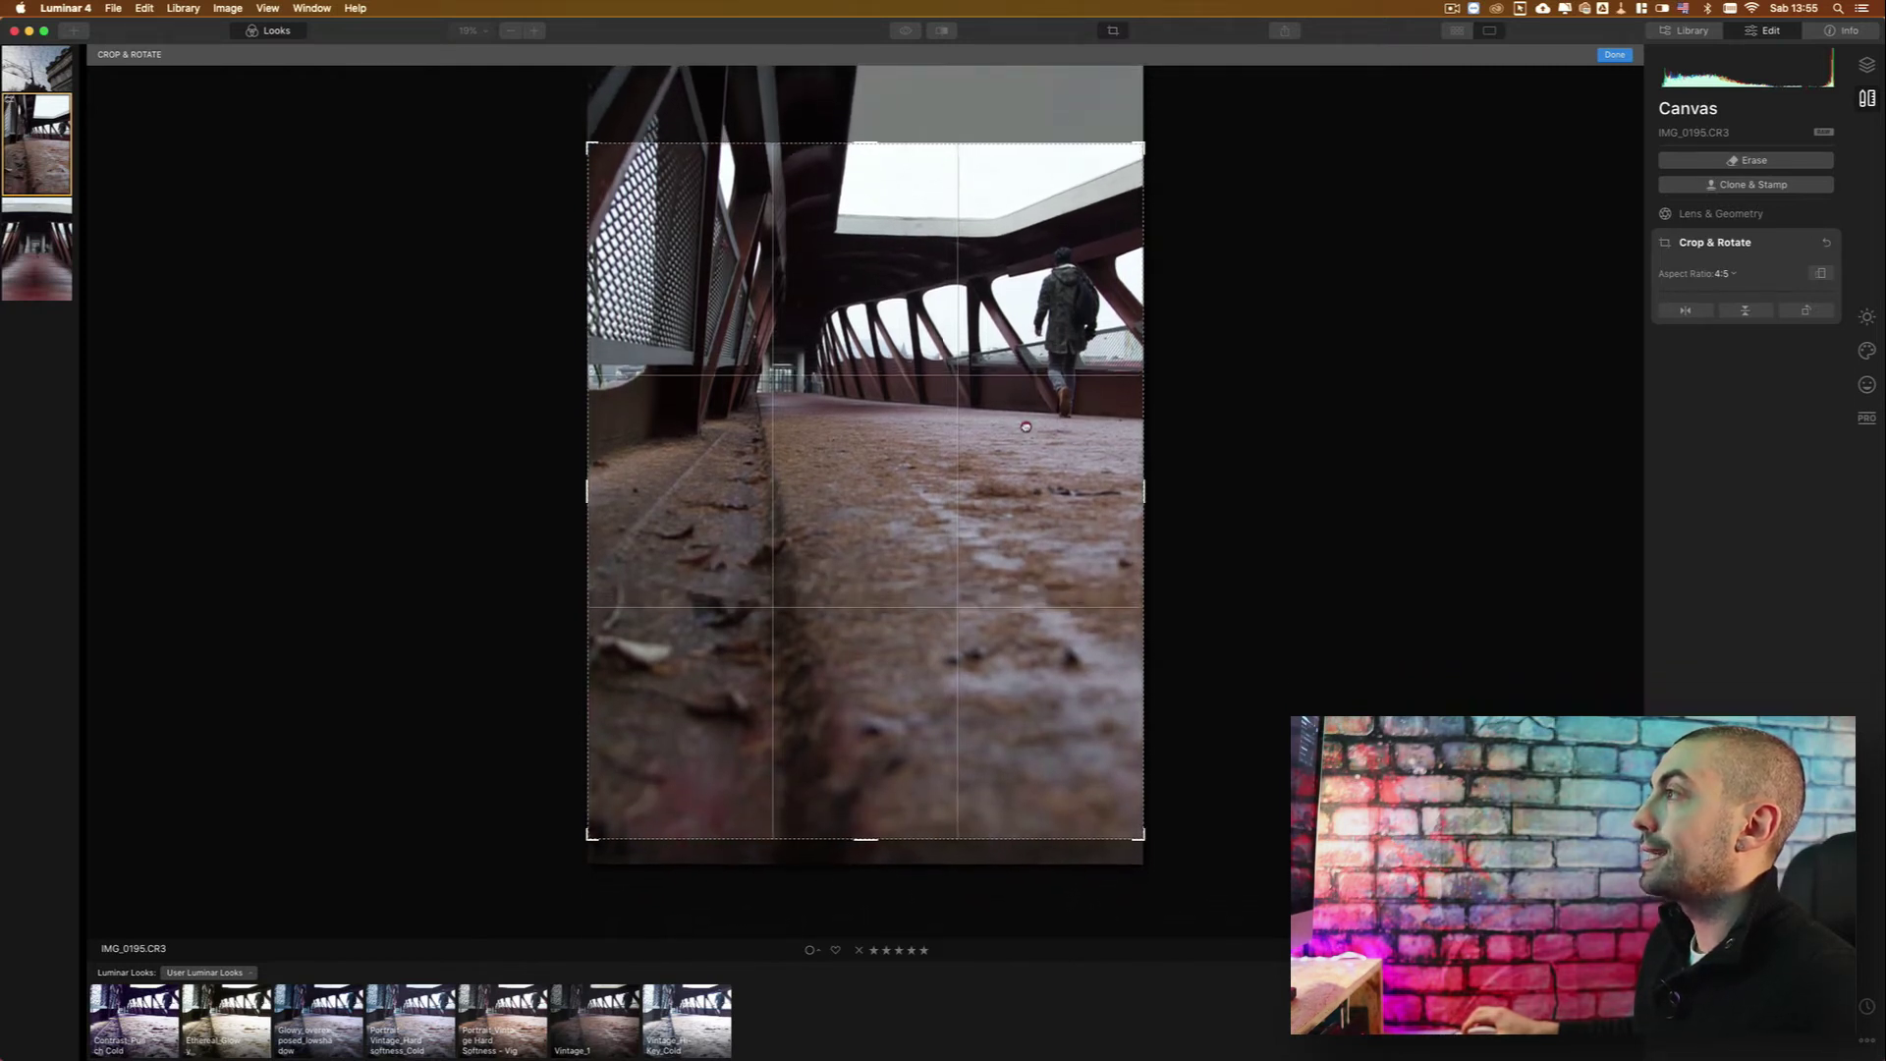
pyautogui.moveTo(1026, 429); pyautogui.dragTo(1030, 413)
pyautogui.click(1031, 412)
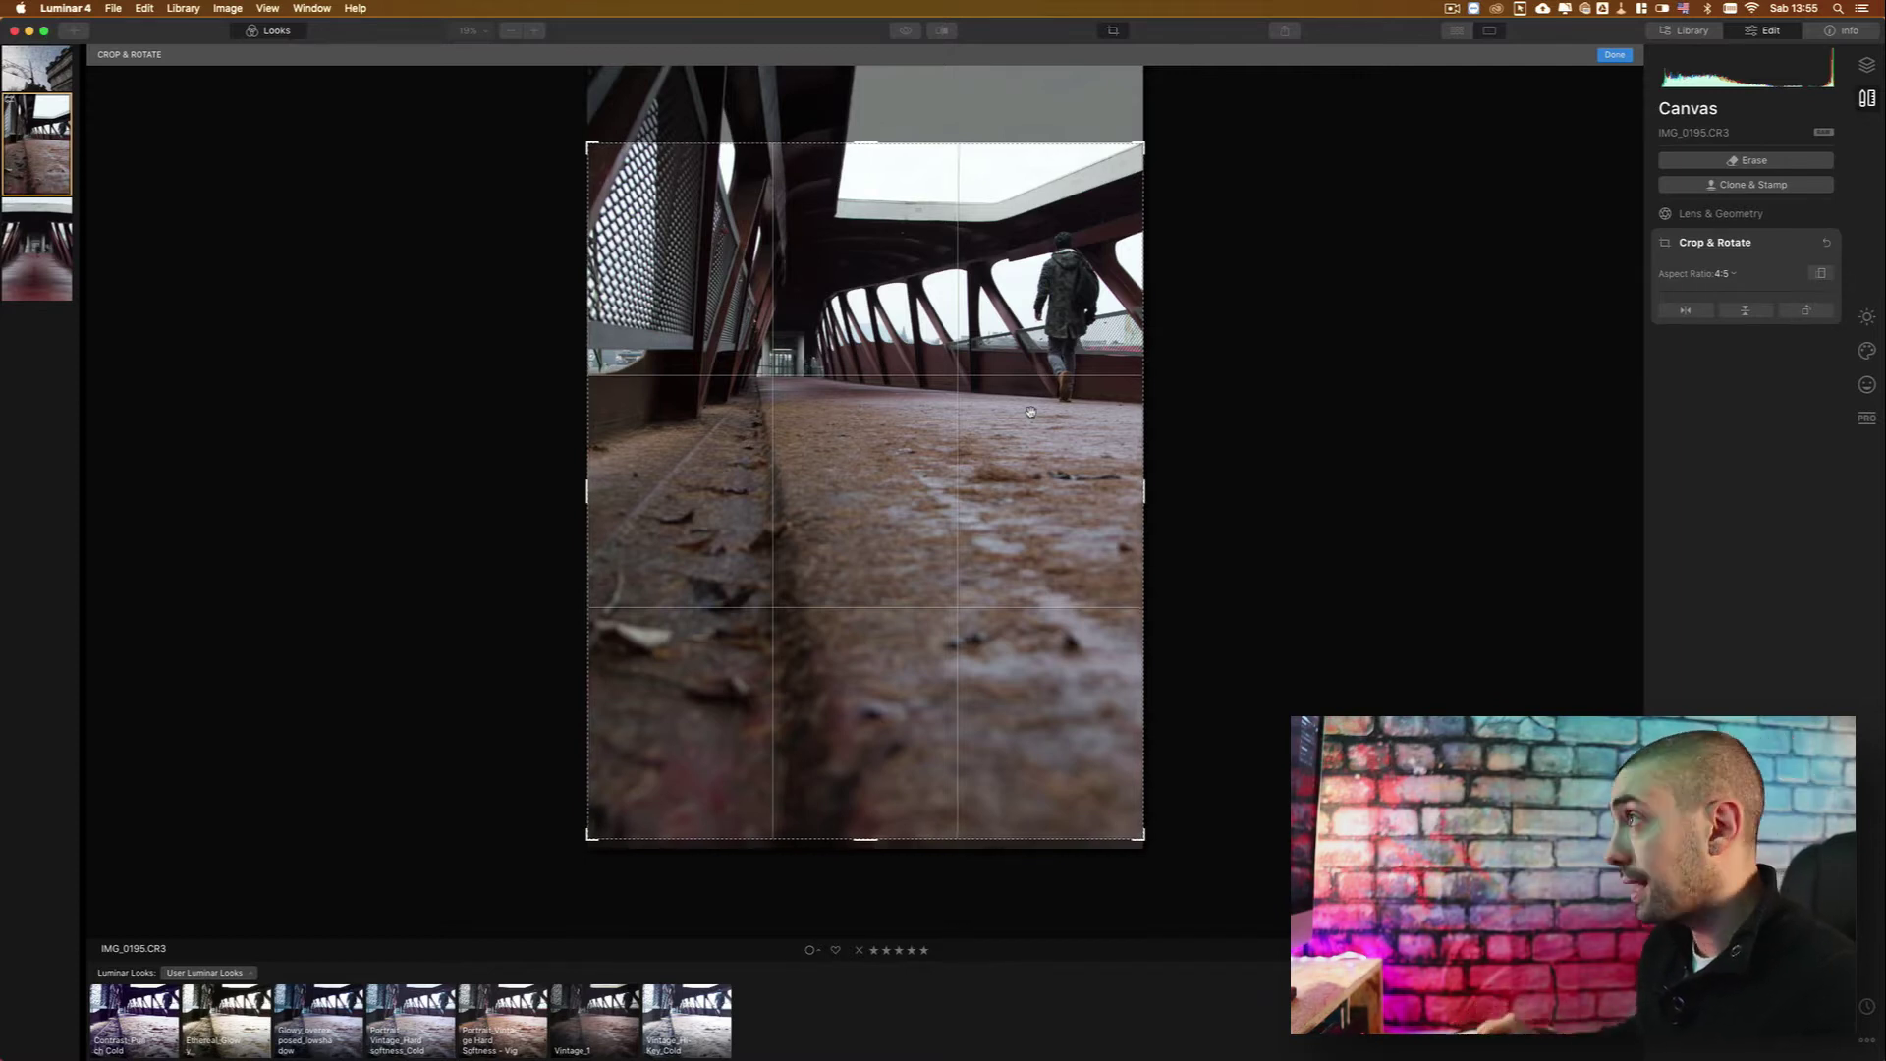
pyautogui.press('Return')
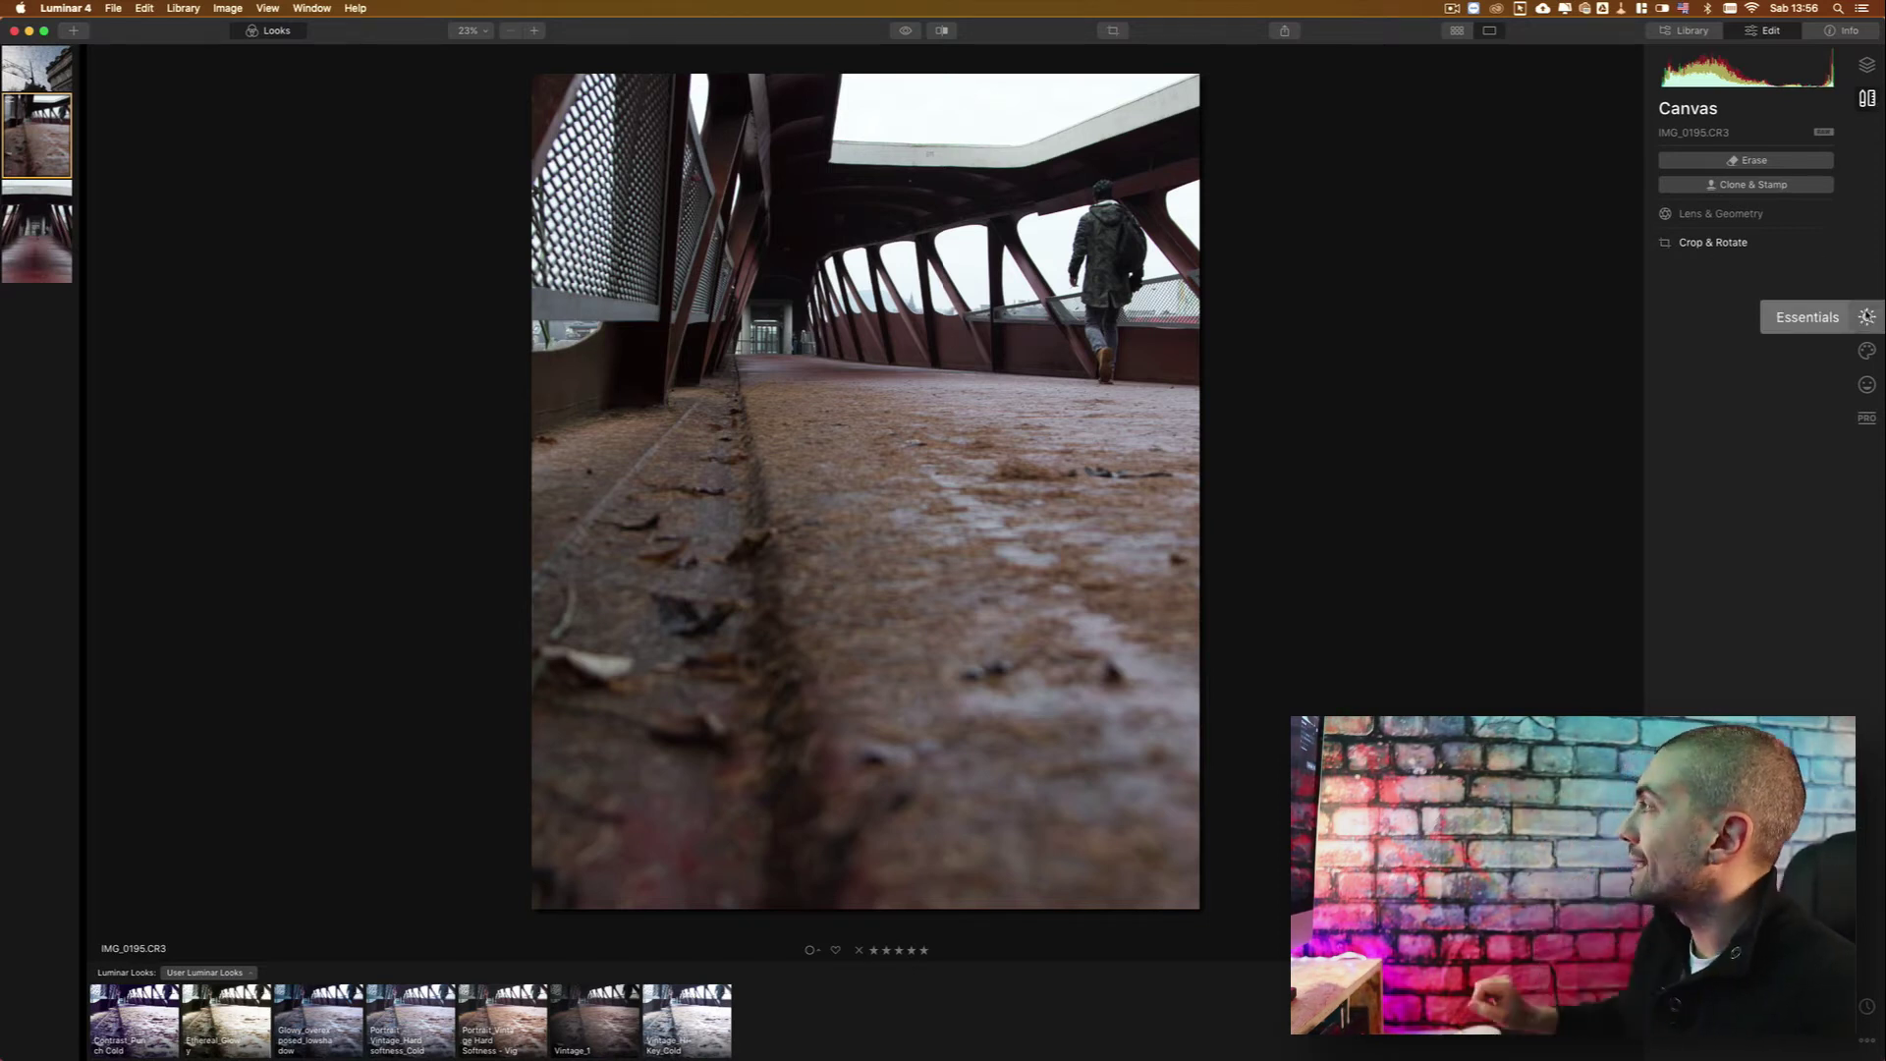
# In AI Sky Replacement, preview the Blue Sky 5 and Bright Blue Sky 3 skies.
pyautogui.click(1866, 351)
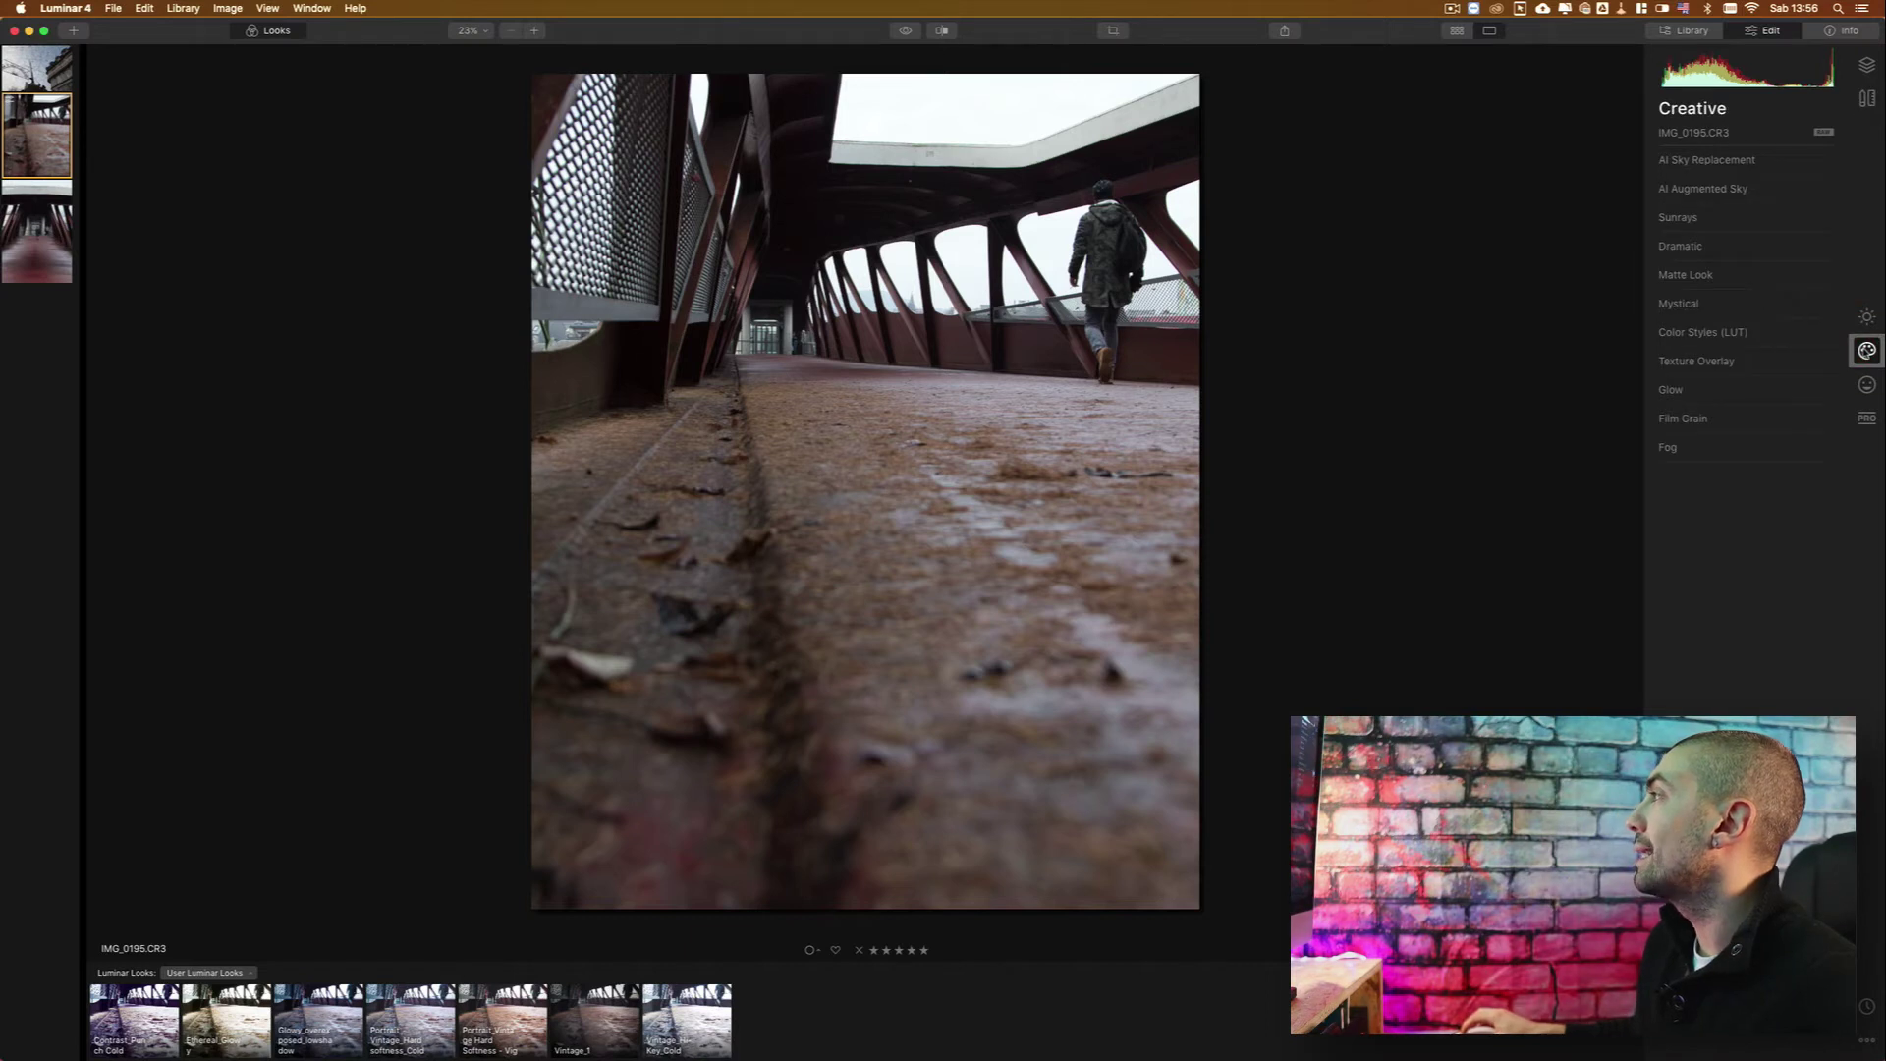
pyautogui.click(1707, 160)
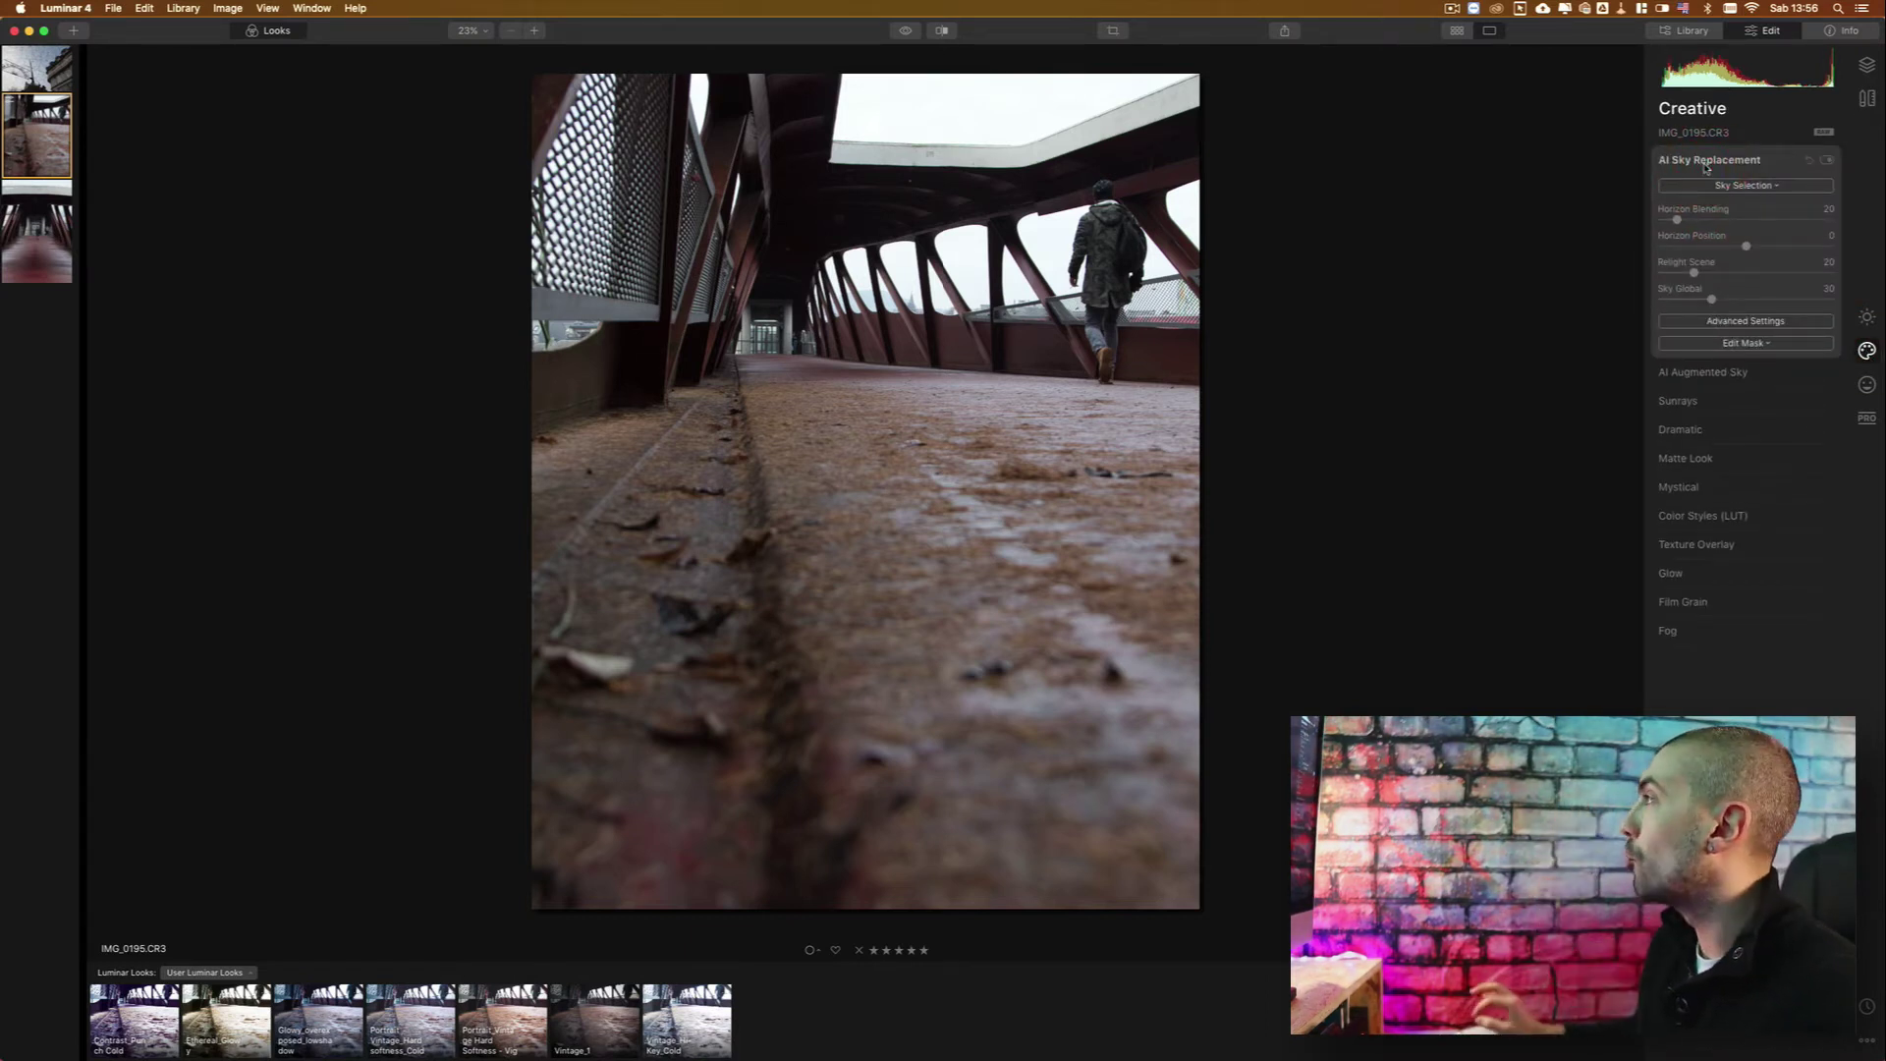
pyautogui.click(1713, 186)
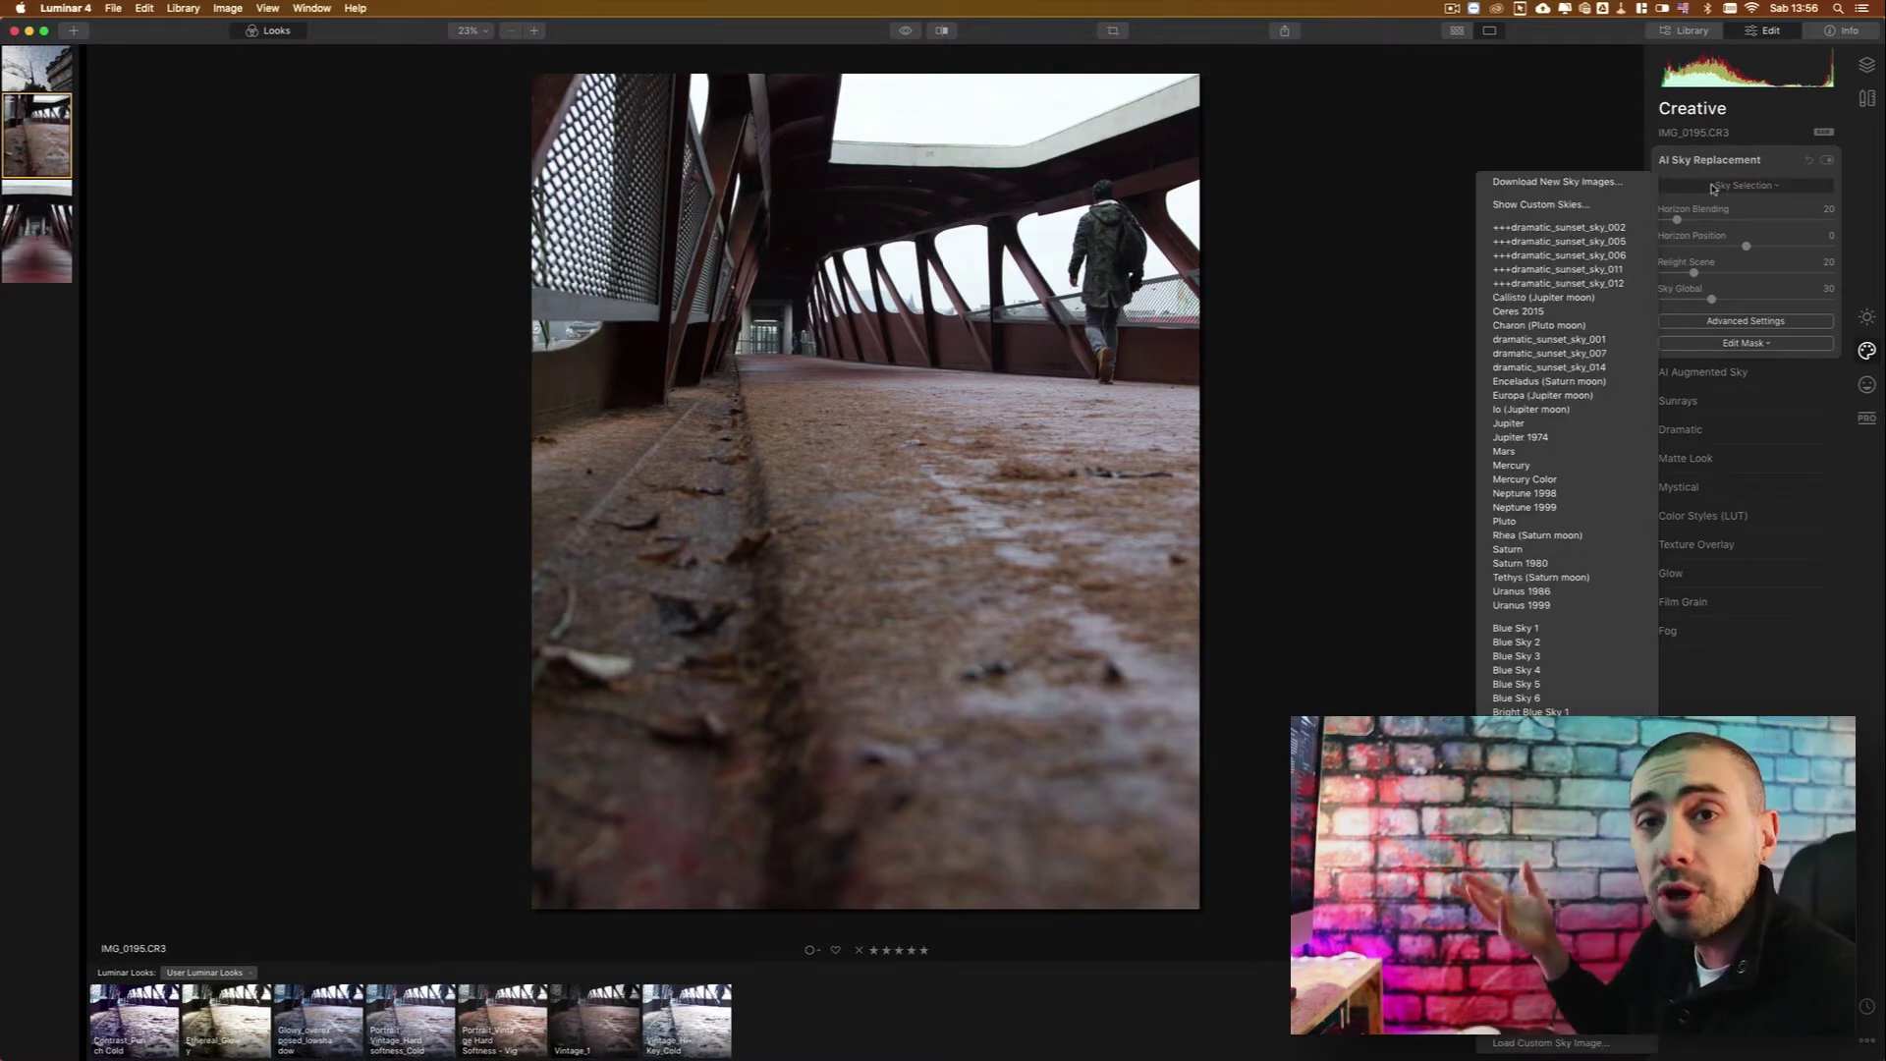
pyautogui.click(1579, 685)
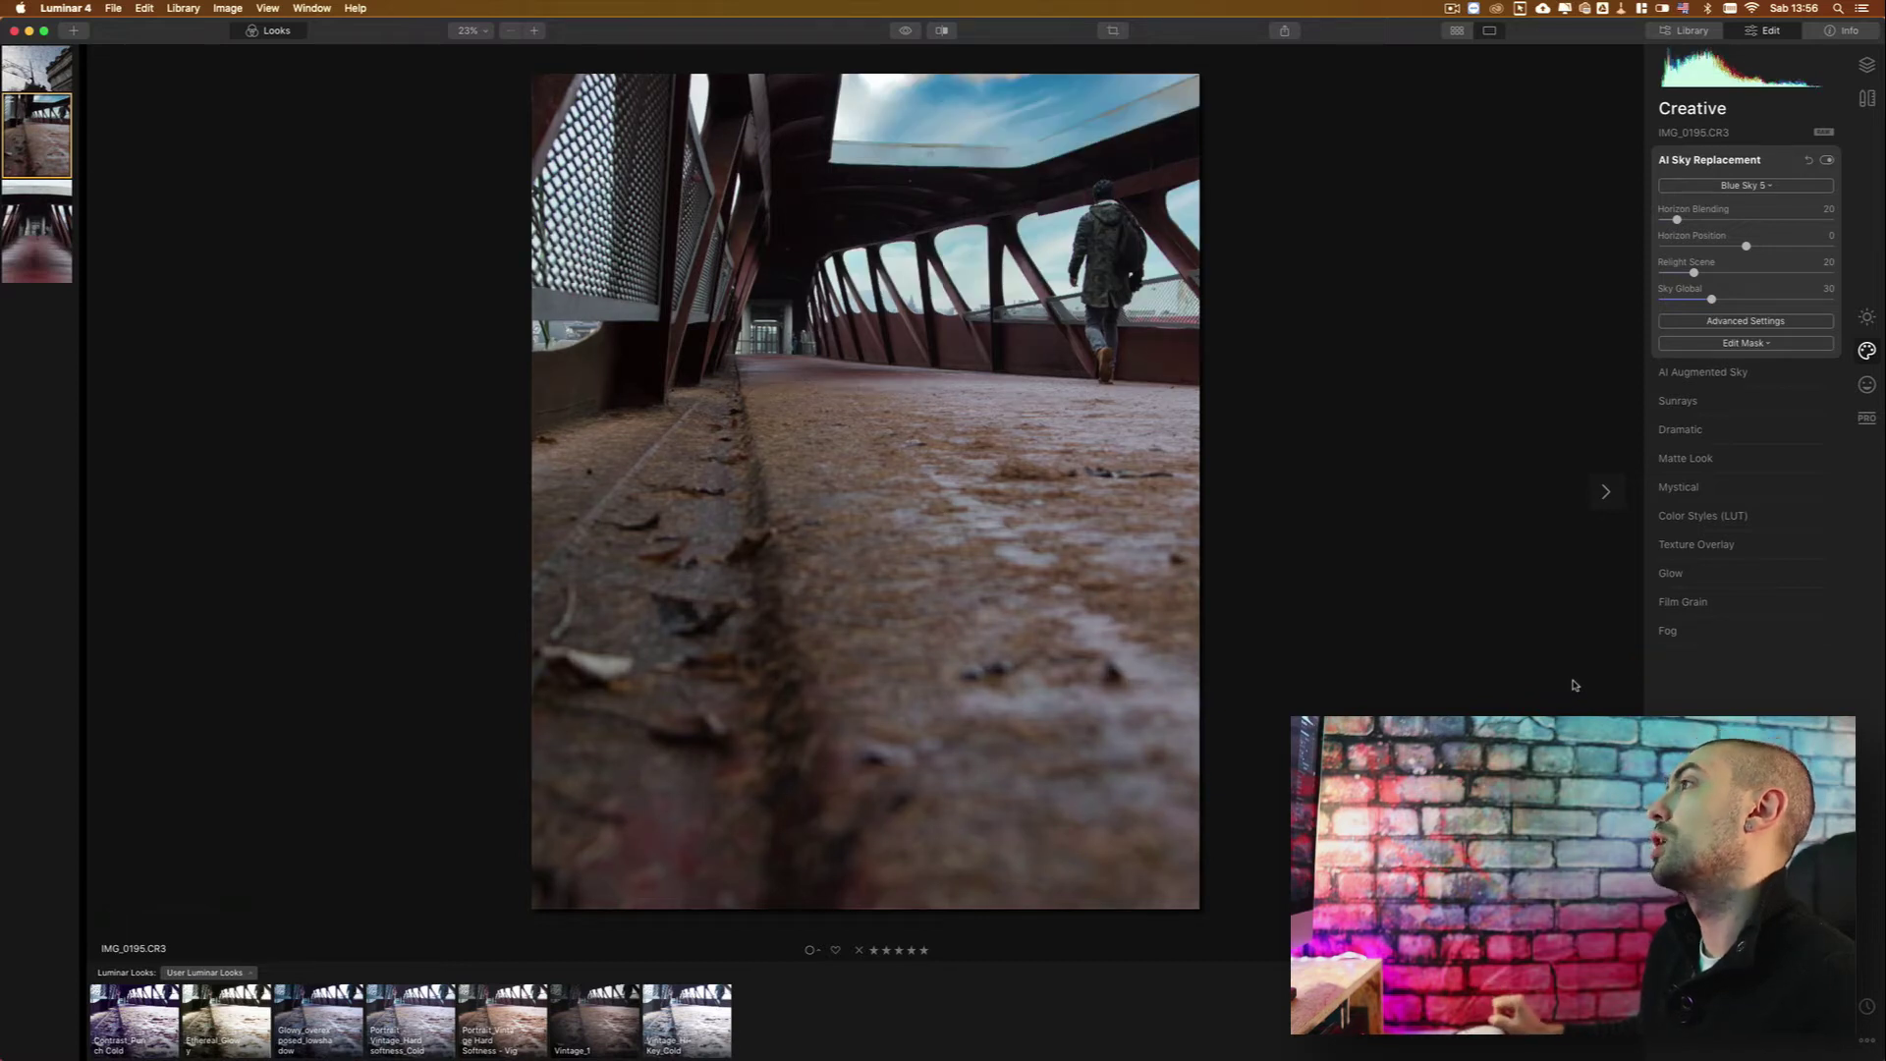
pyautogui.click(1749, 185)
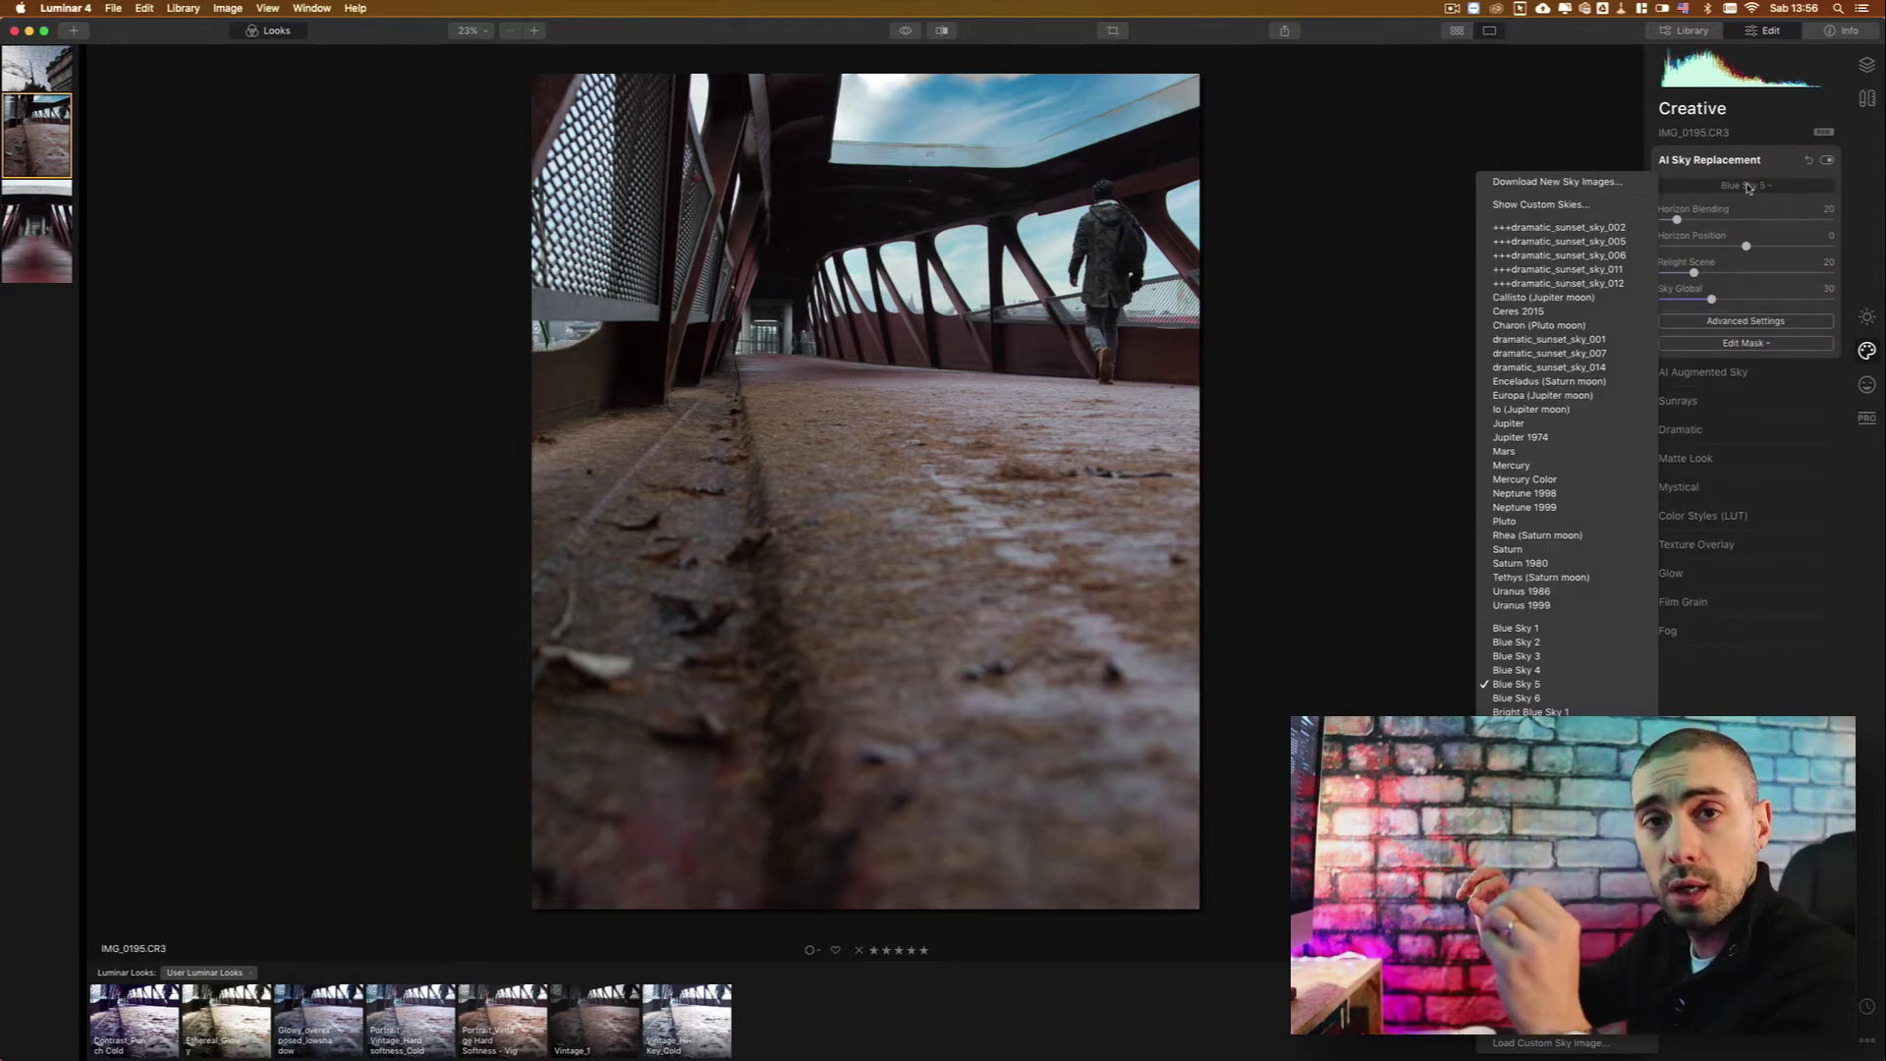
pyautogui.click(1523, 739)
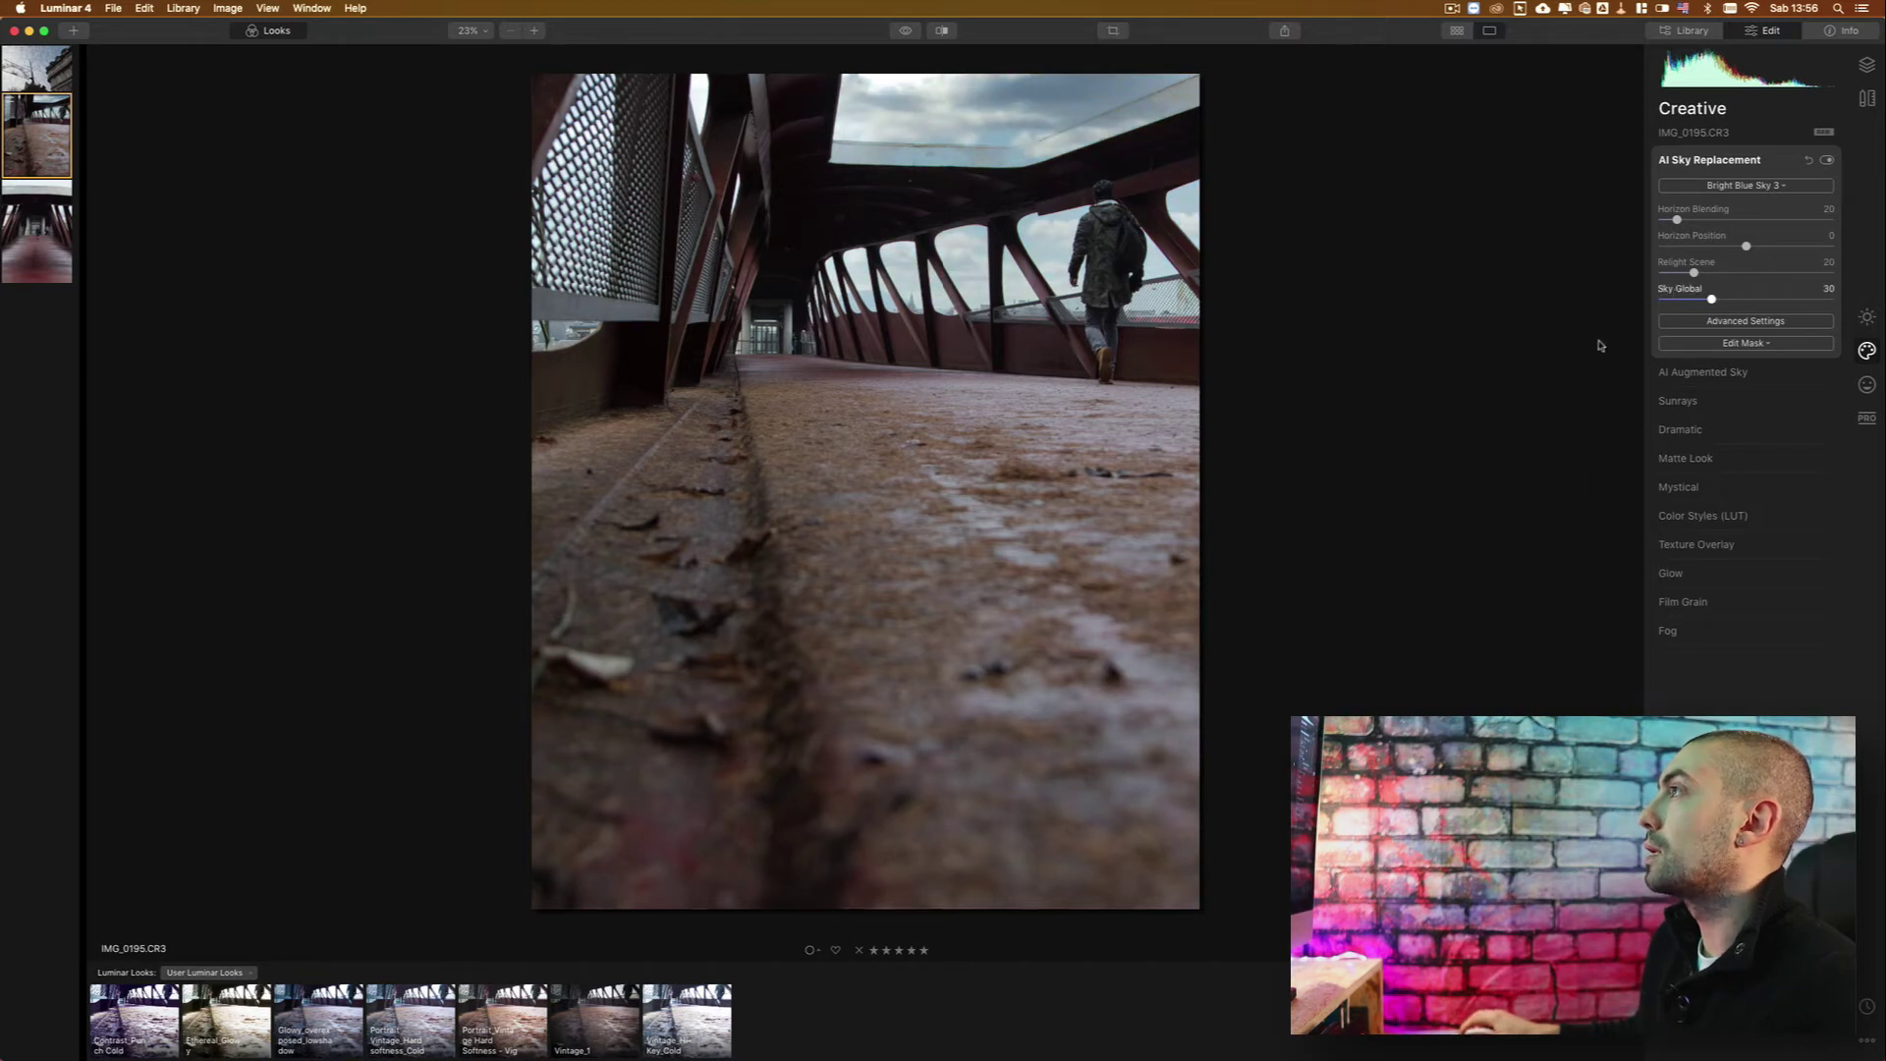
# Try Dramatic Sky 3 and Dramatic Sky 4, then settle on Dramatic Sky 1.
pyautogui.click(1754, 185)
pyautogui.click(1523, 782)
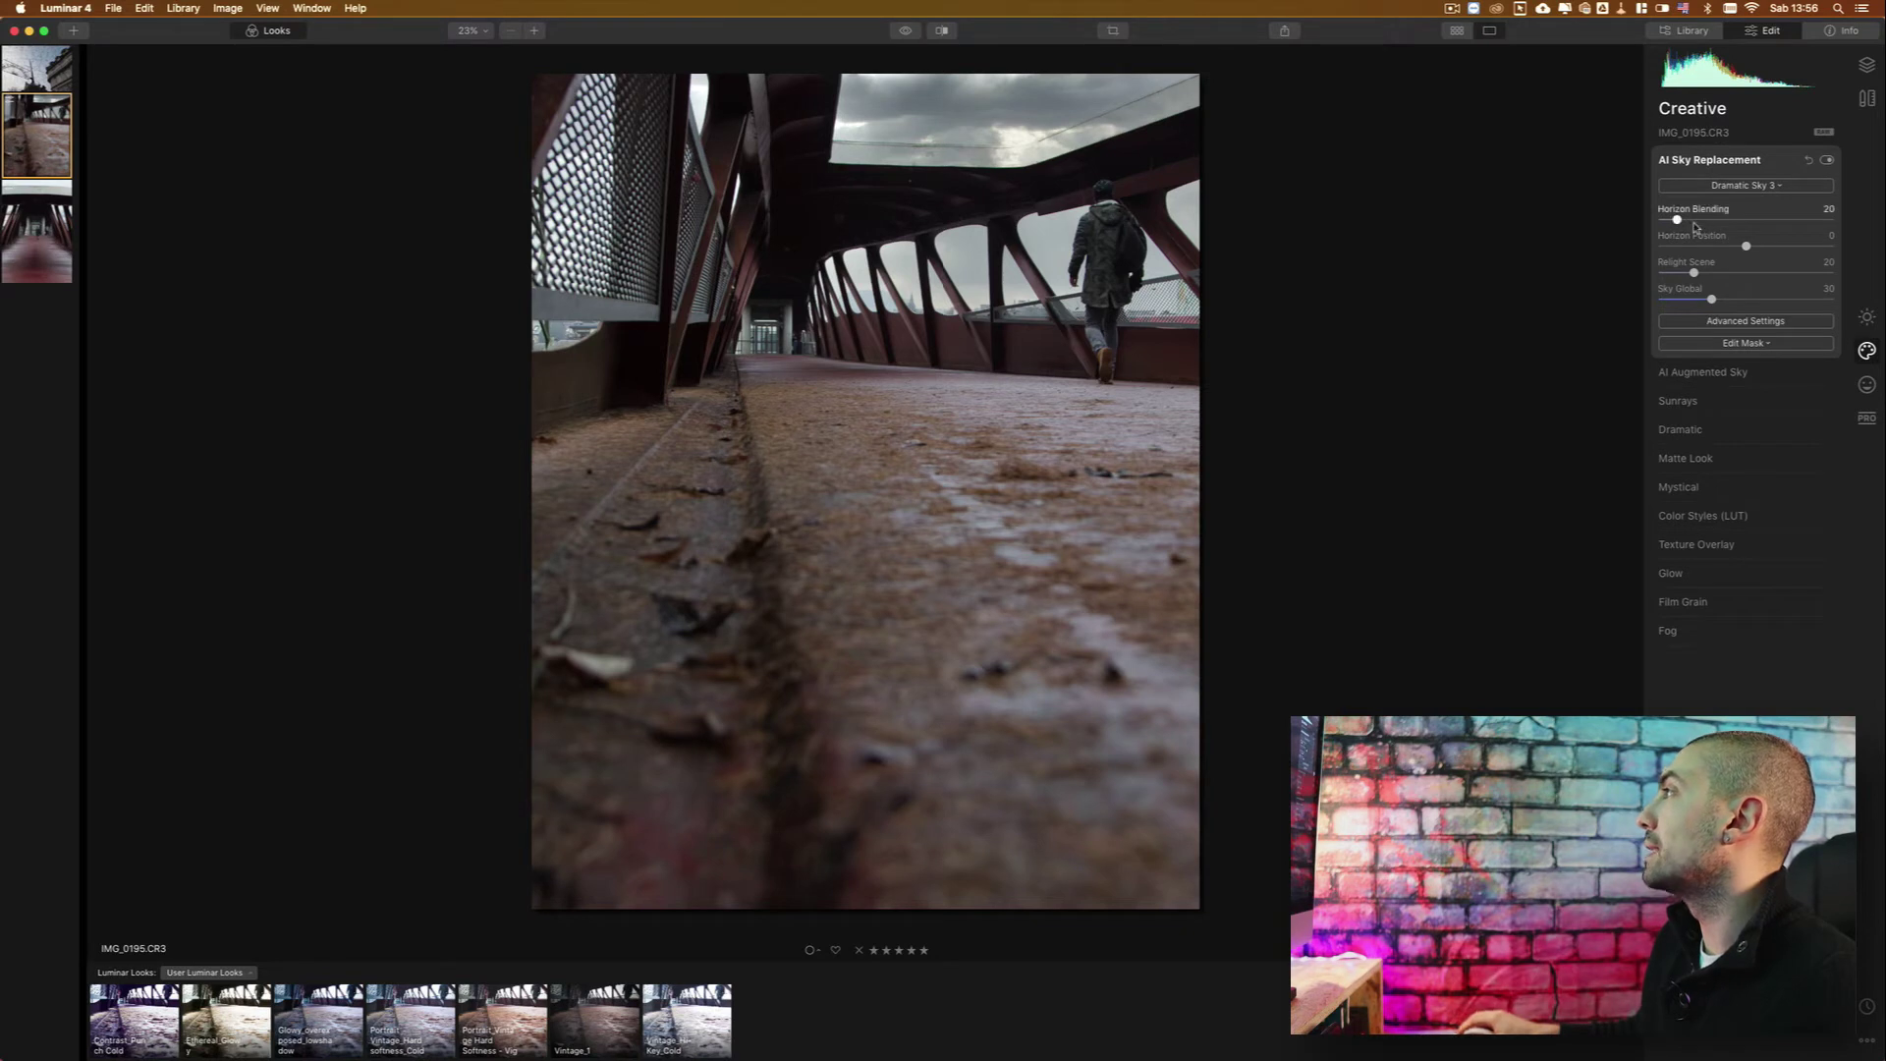
pyautogui.click(1744, 186)
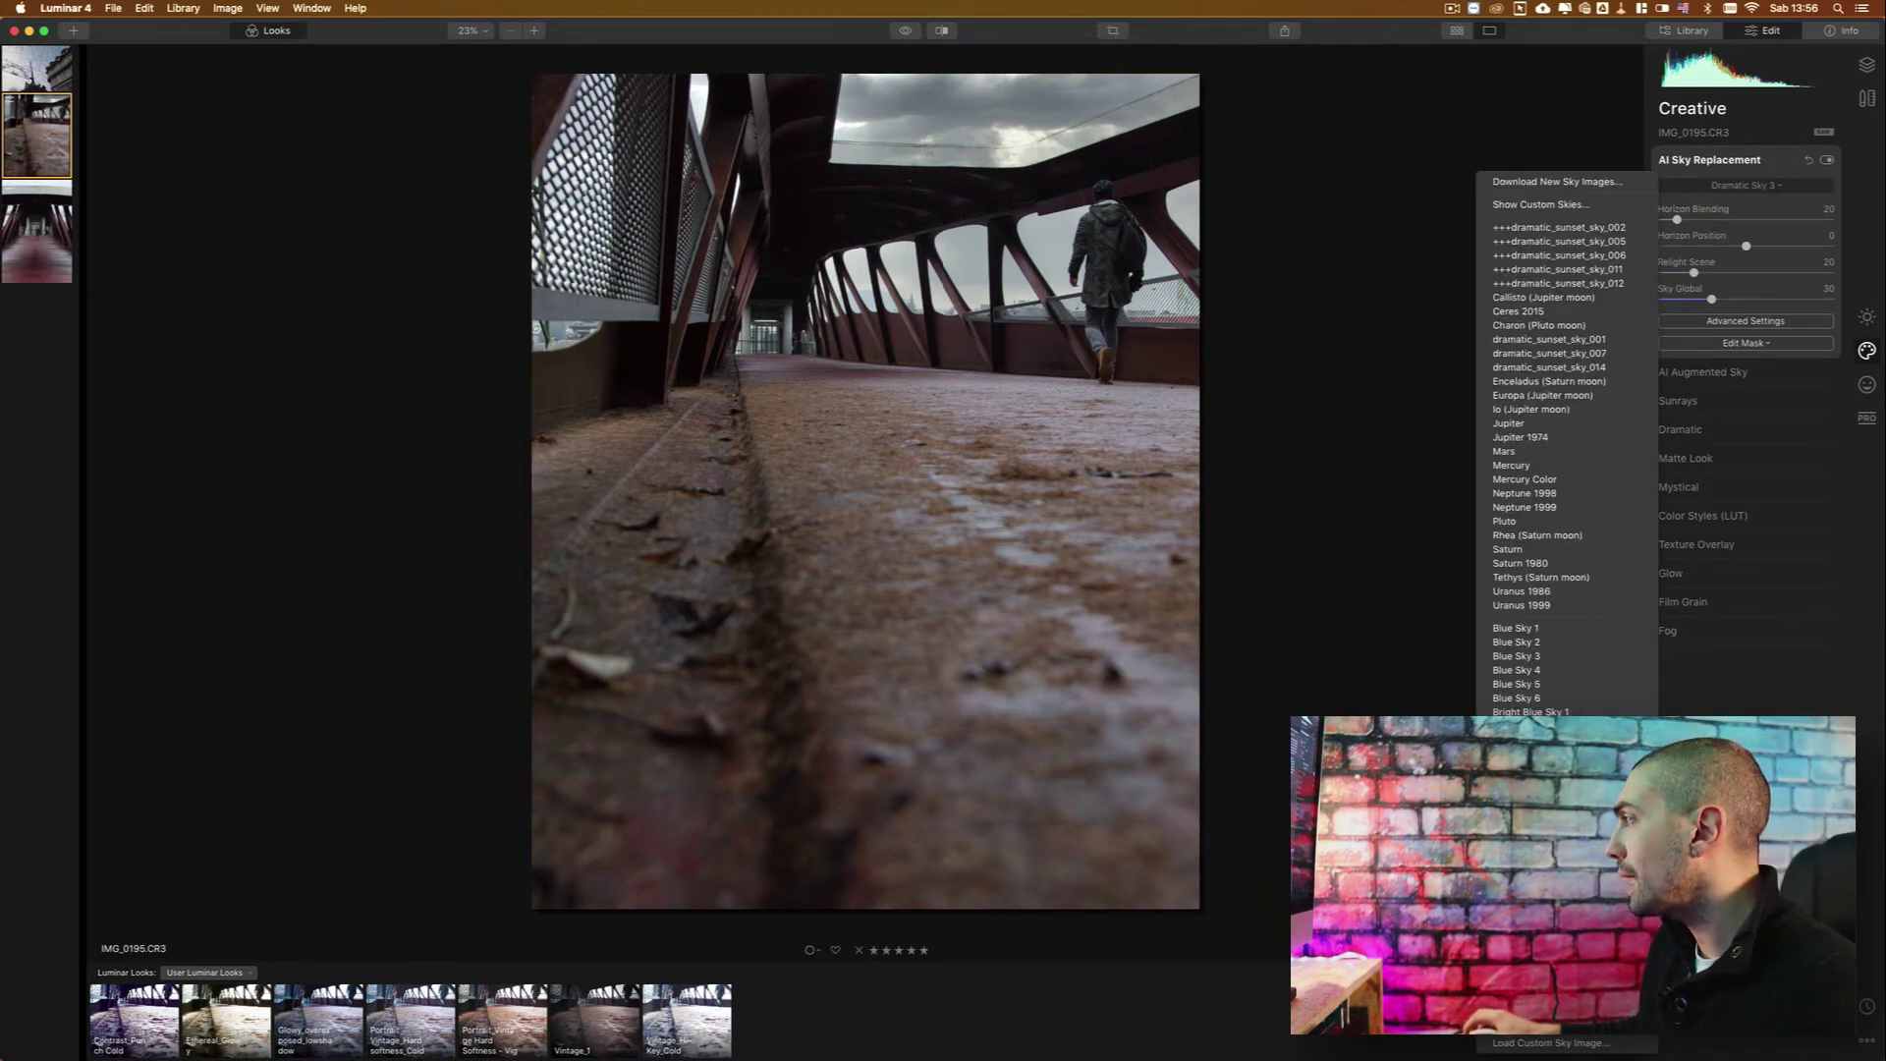
pyautogui.click(1523, 796)
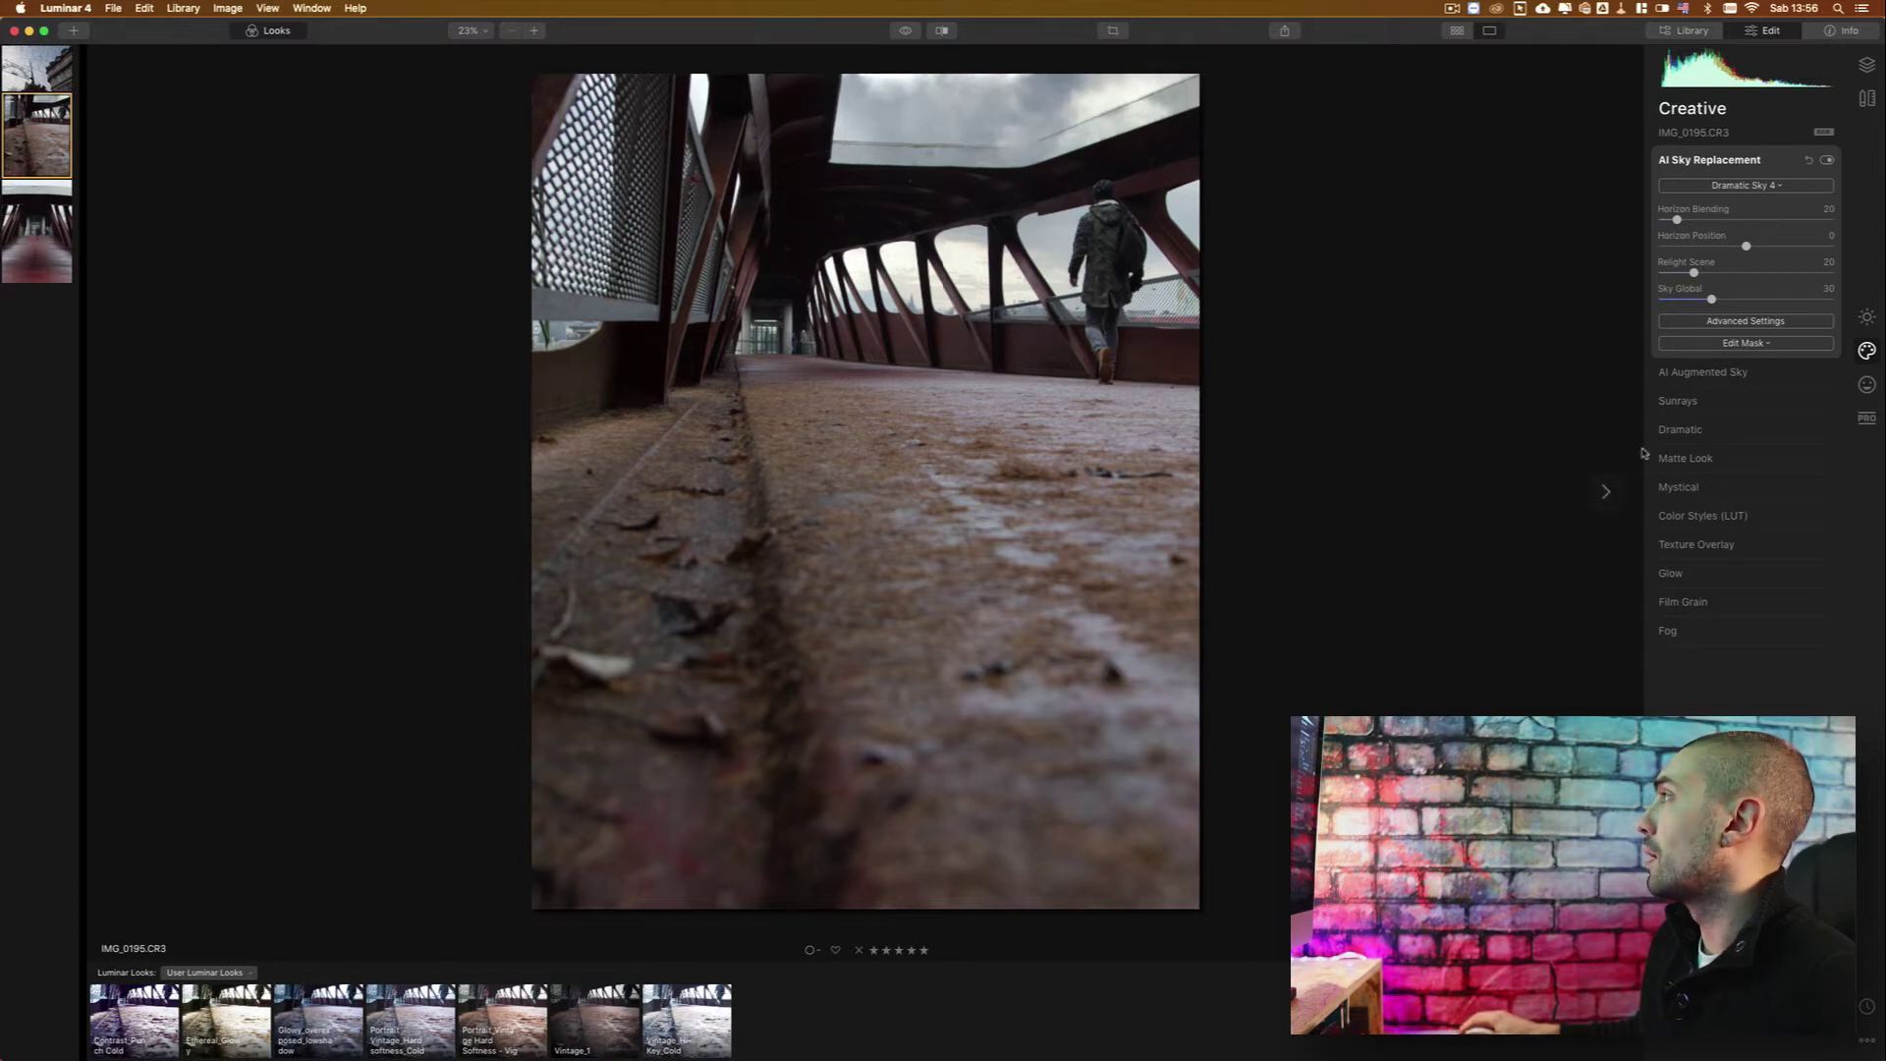
pyautogui.click(1745, 186)
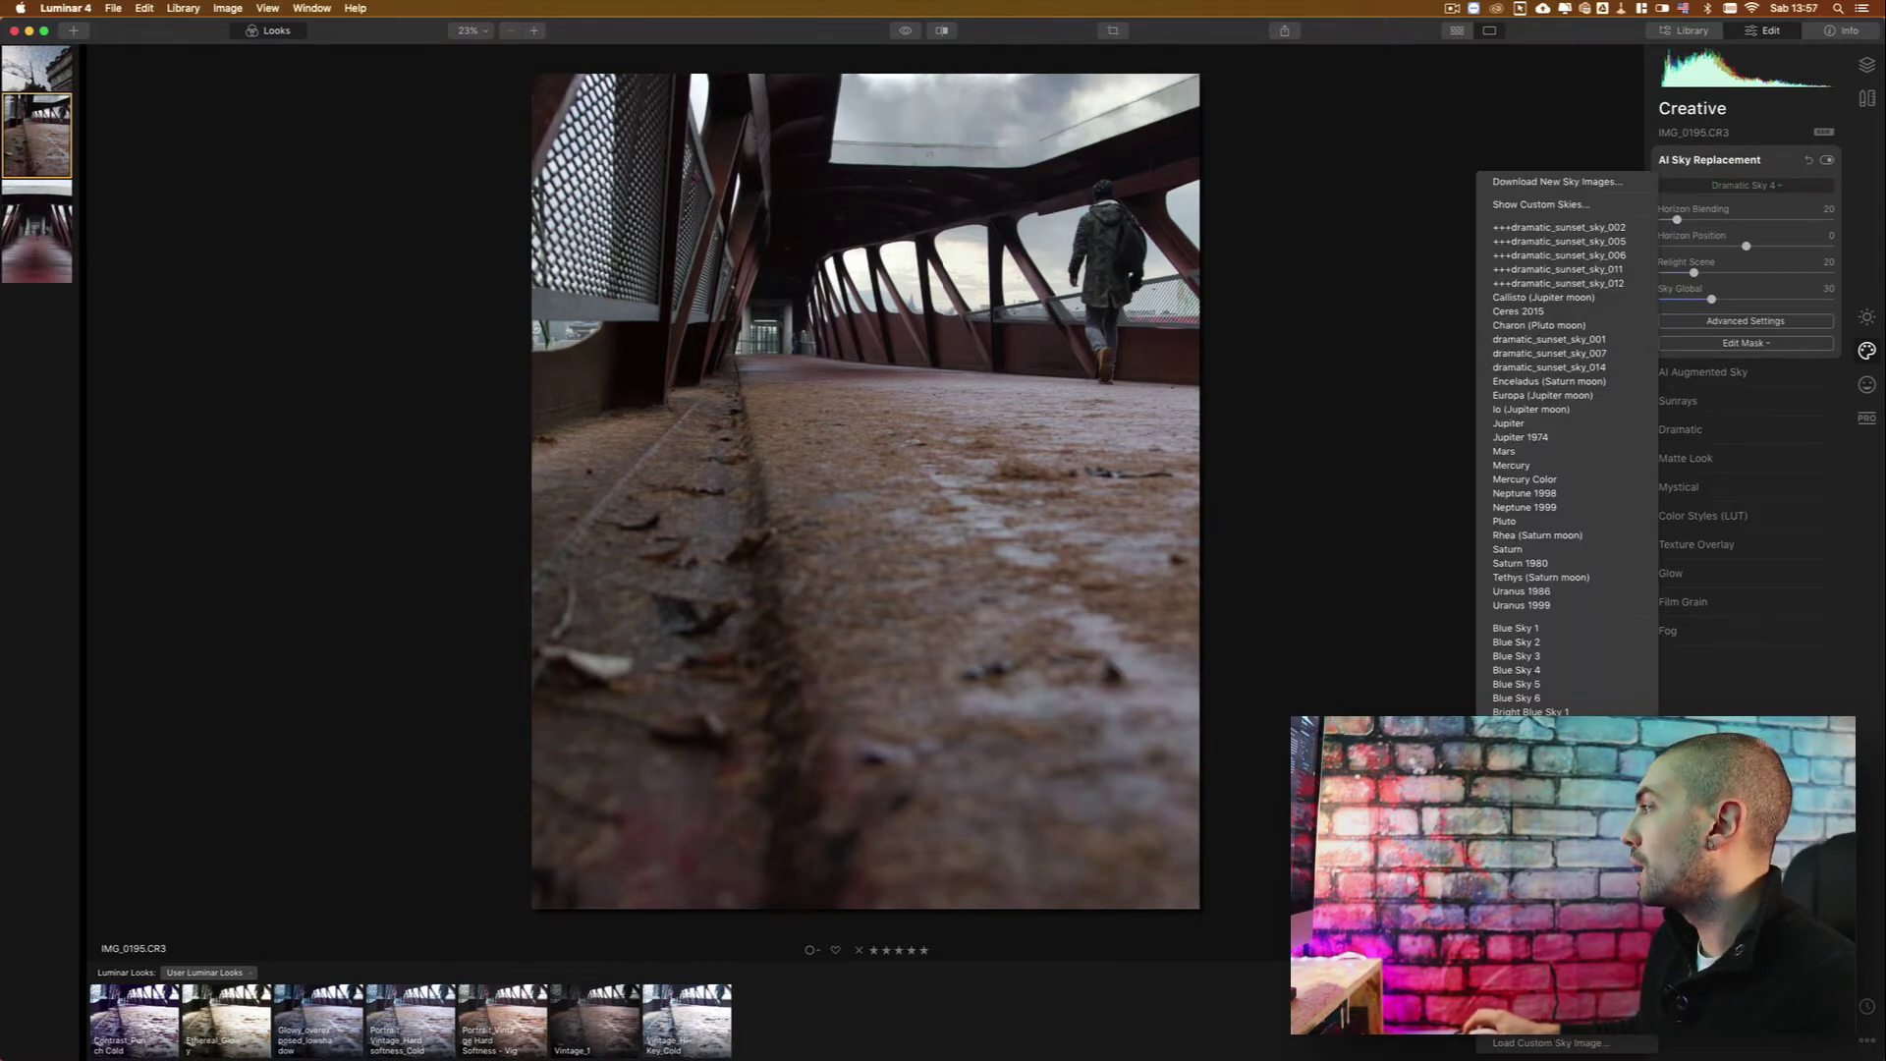
pyautogui.click(1523, 754)
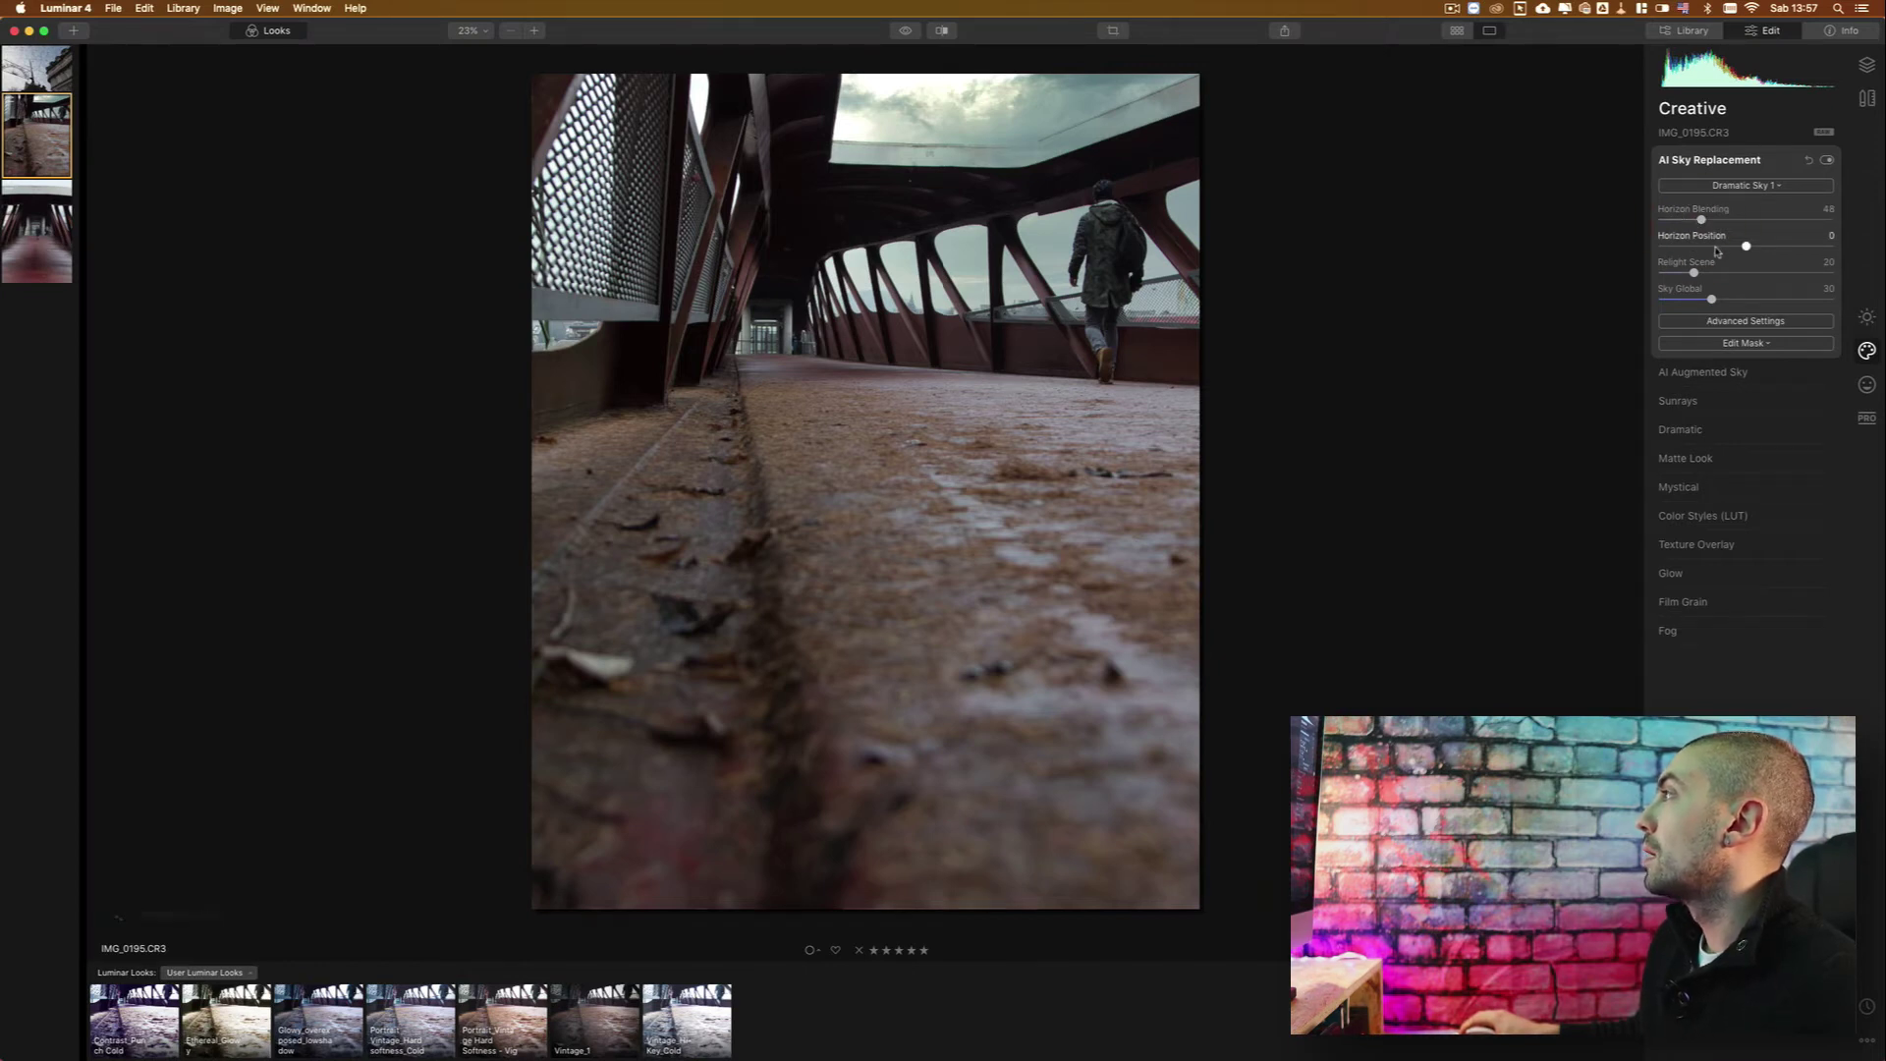
# Lower the sky's horizon position to -21 and choose brush masking for the effect.
pyautogui.click(1728, 247)
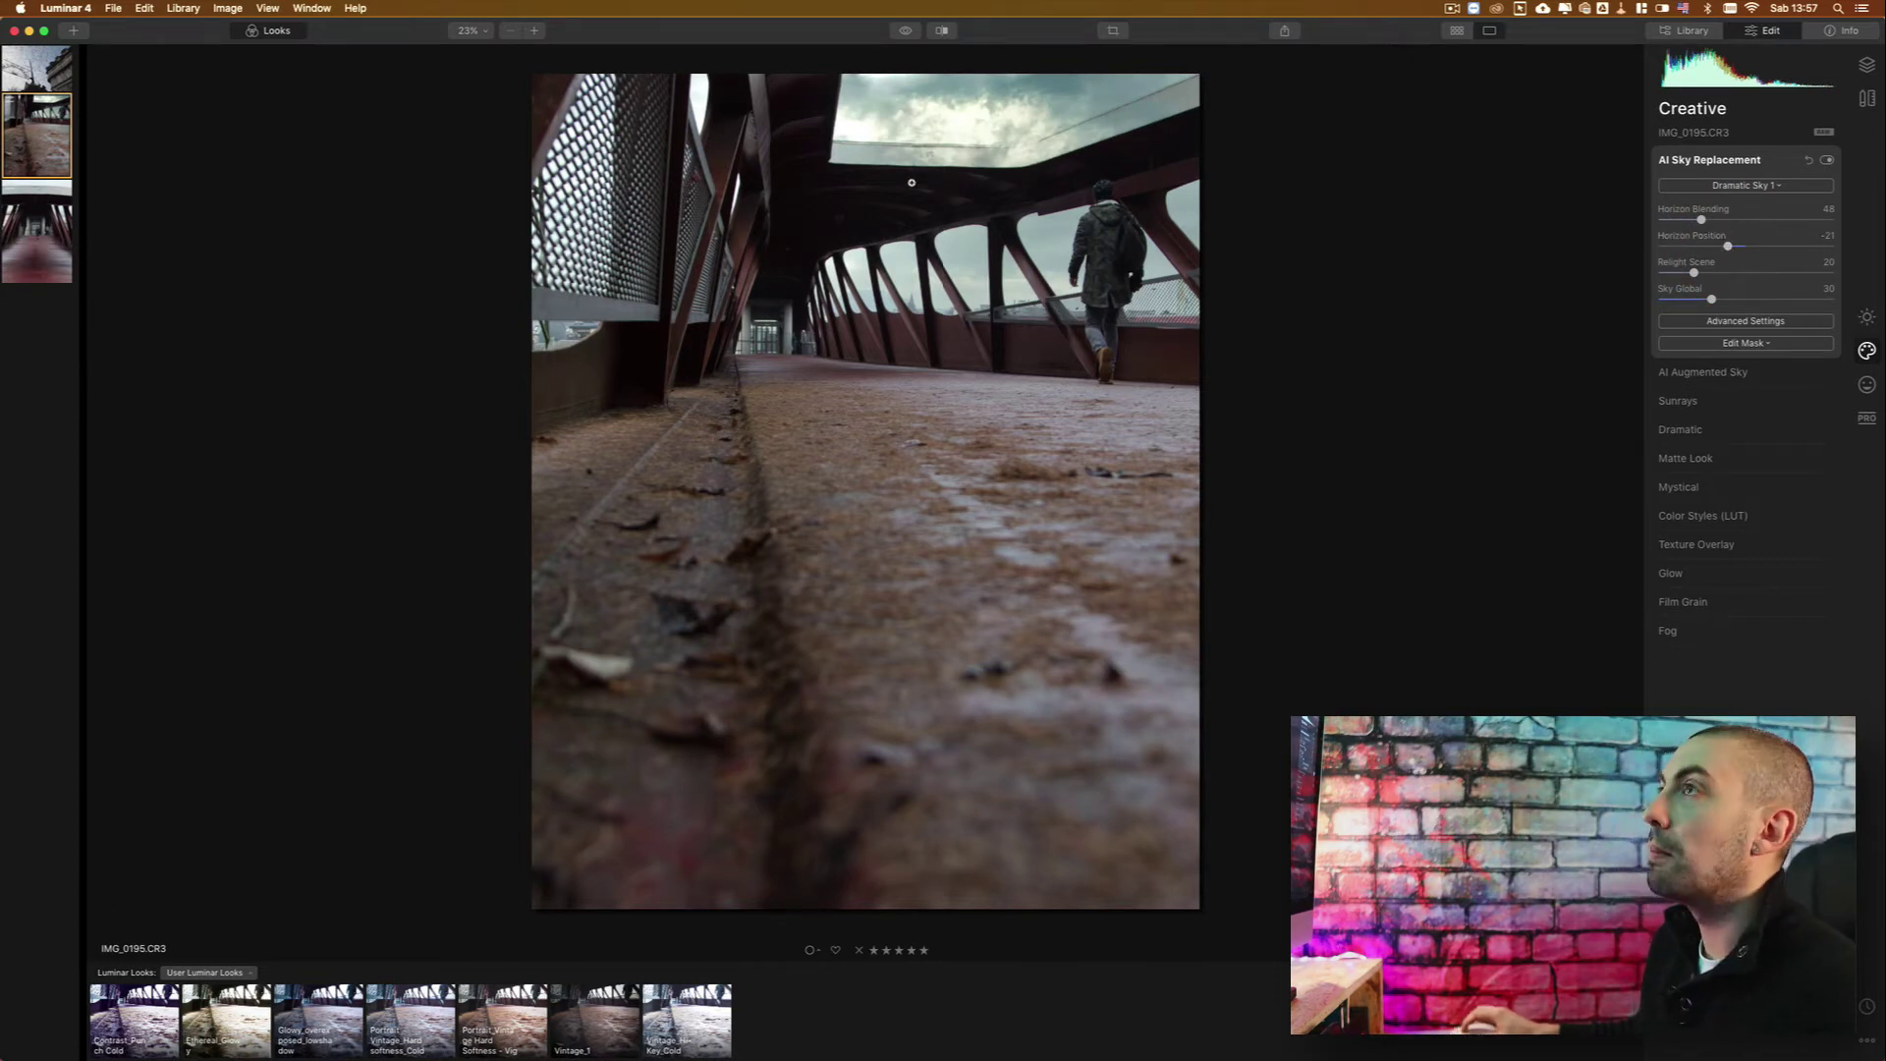
pyautogui.click(1739, 343)
pyautogui.click(1704, 364)
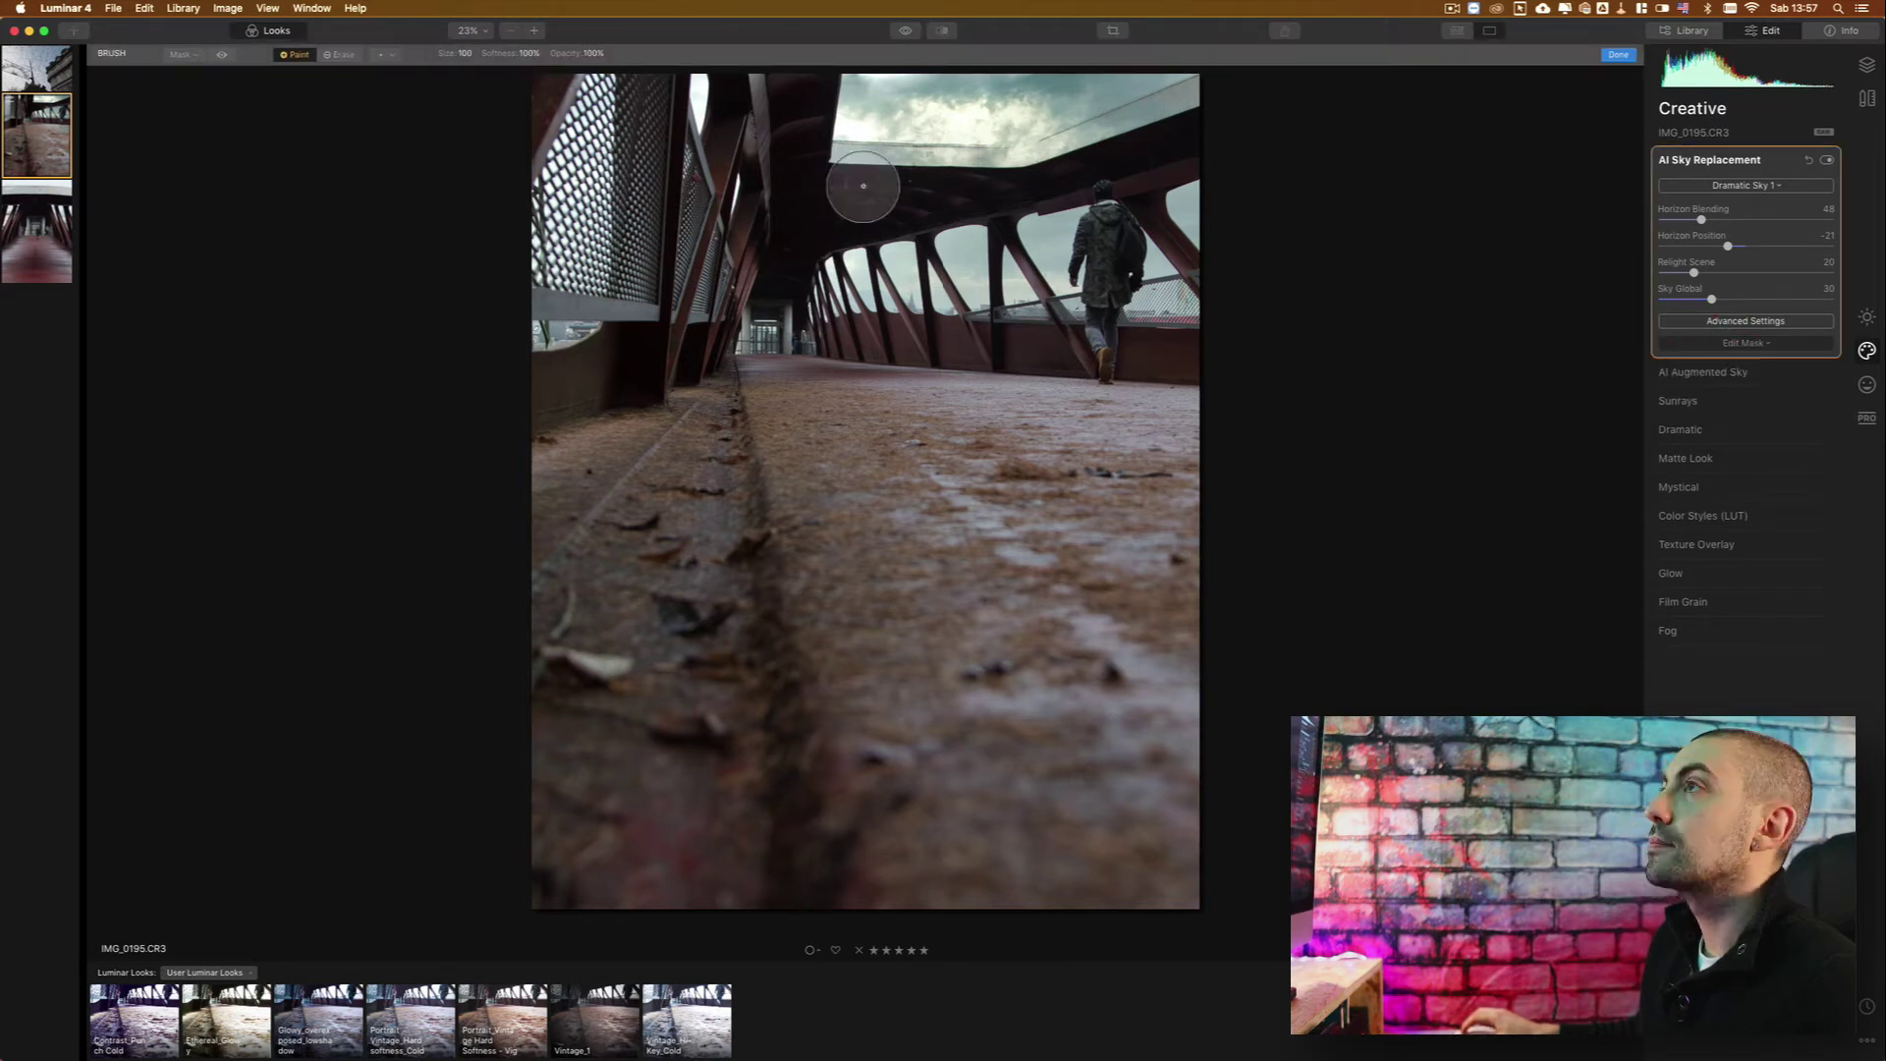
# Erase the sky effect from the bridge roof edges around the skylight, then finish masking.
pyautogui.click(344, 56)
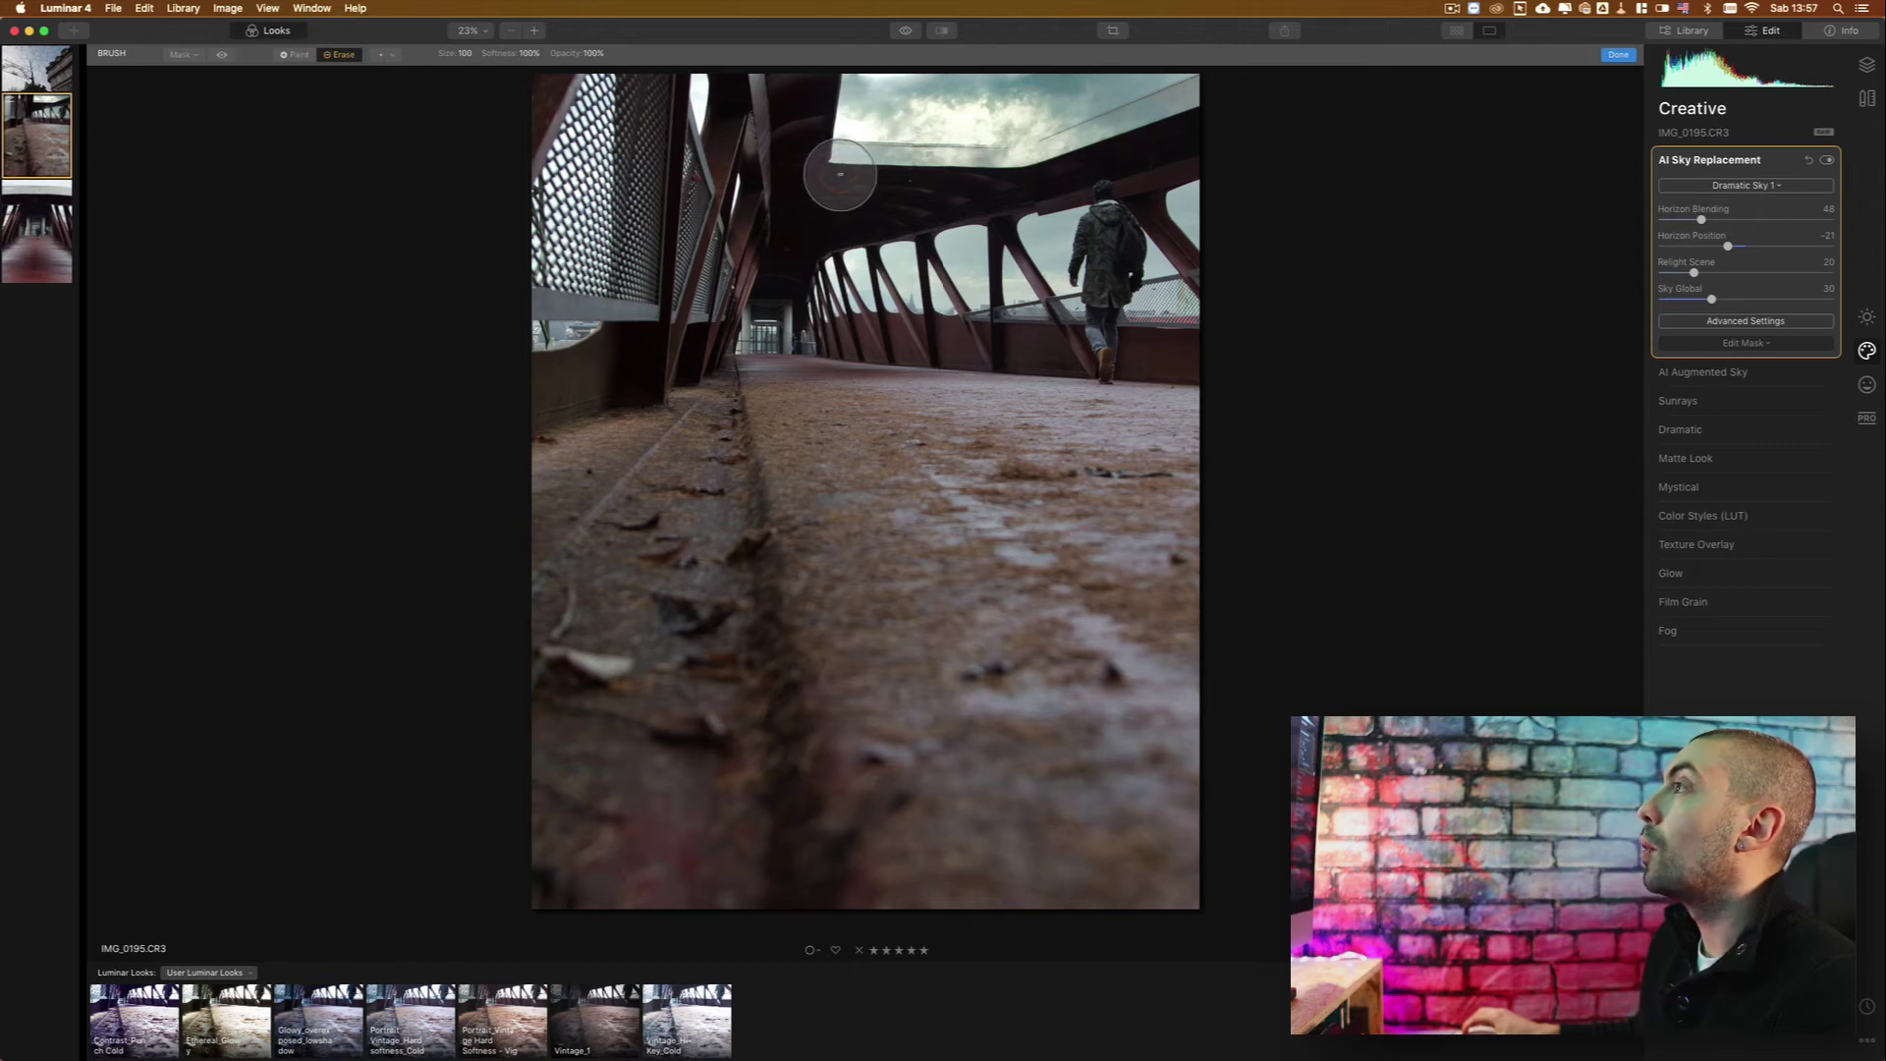
pyautogui.moveTo(835, 172)
pyautogui.mouseDown()
pyautogui.moveTo(1020, 179)
pyautogui.moveTo(1203, 112)
pyautogui.mouseUp()
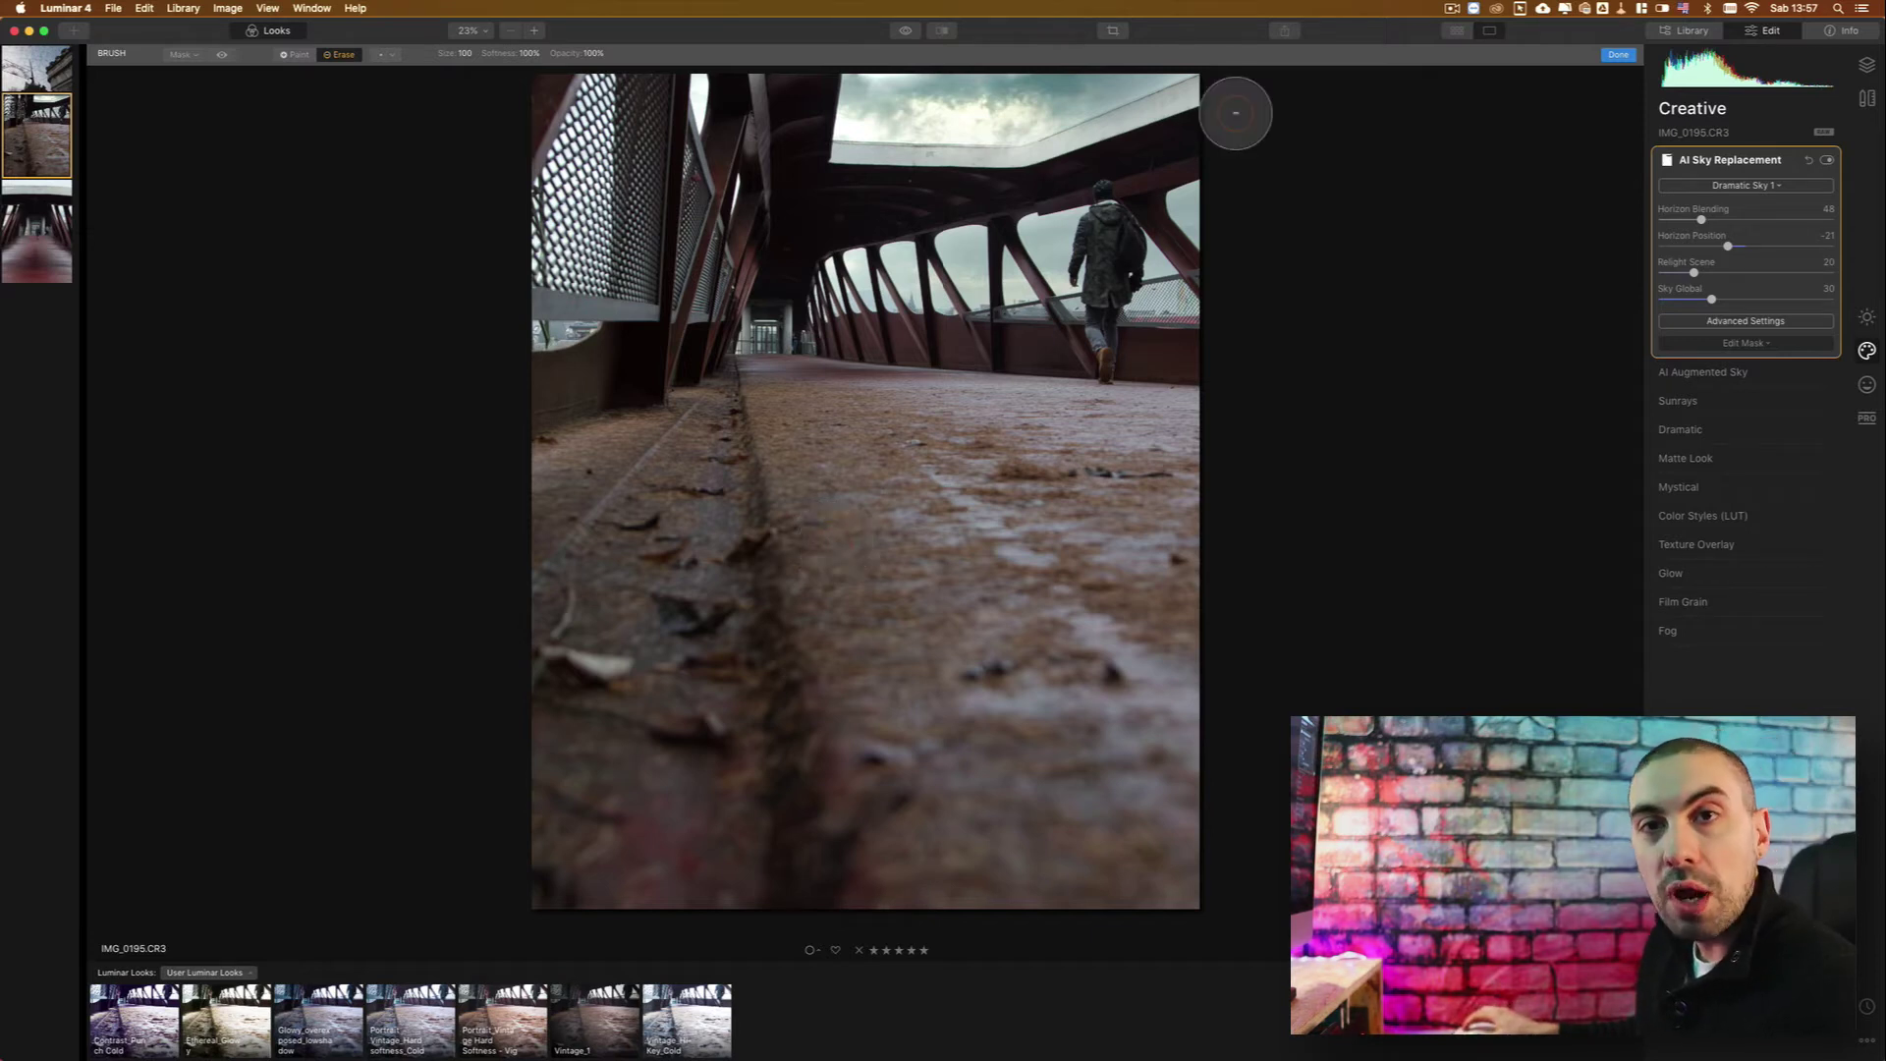
pyautogui.click(1742, 165)
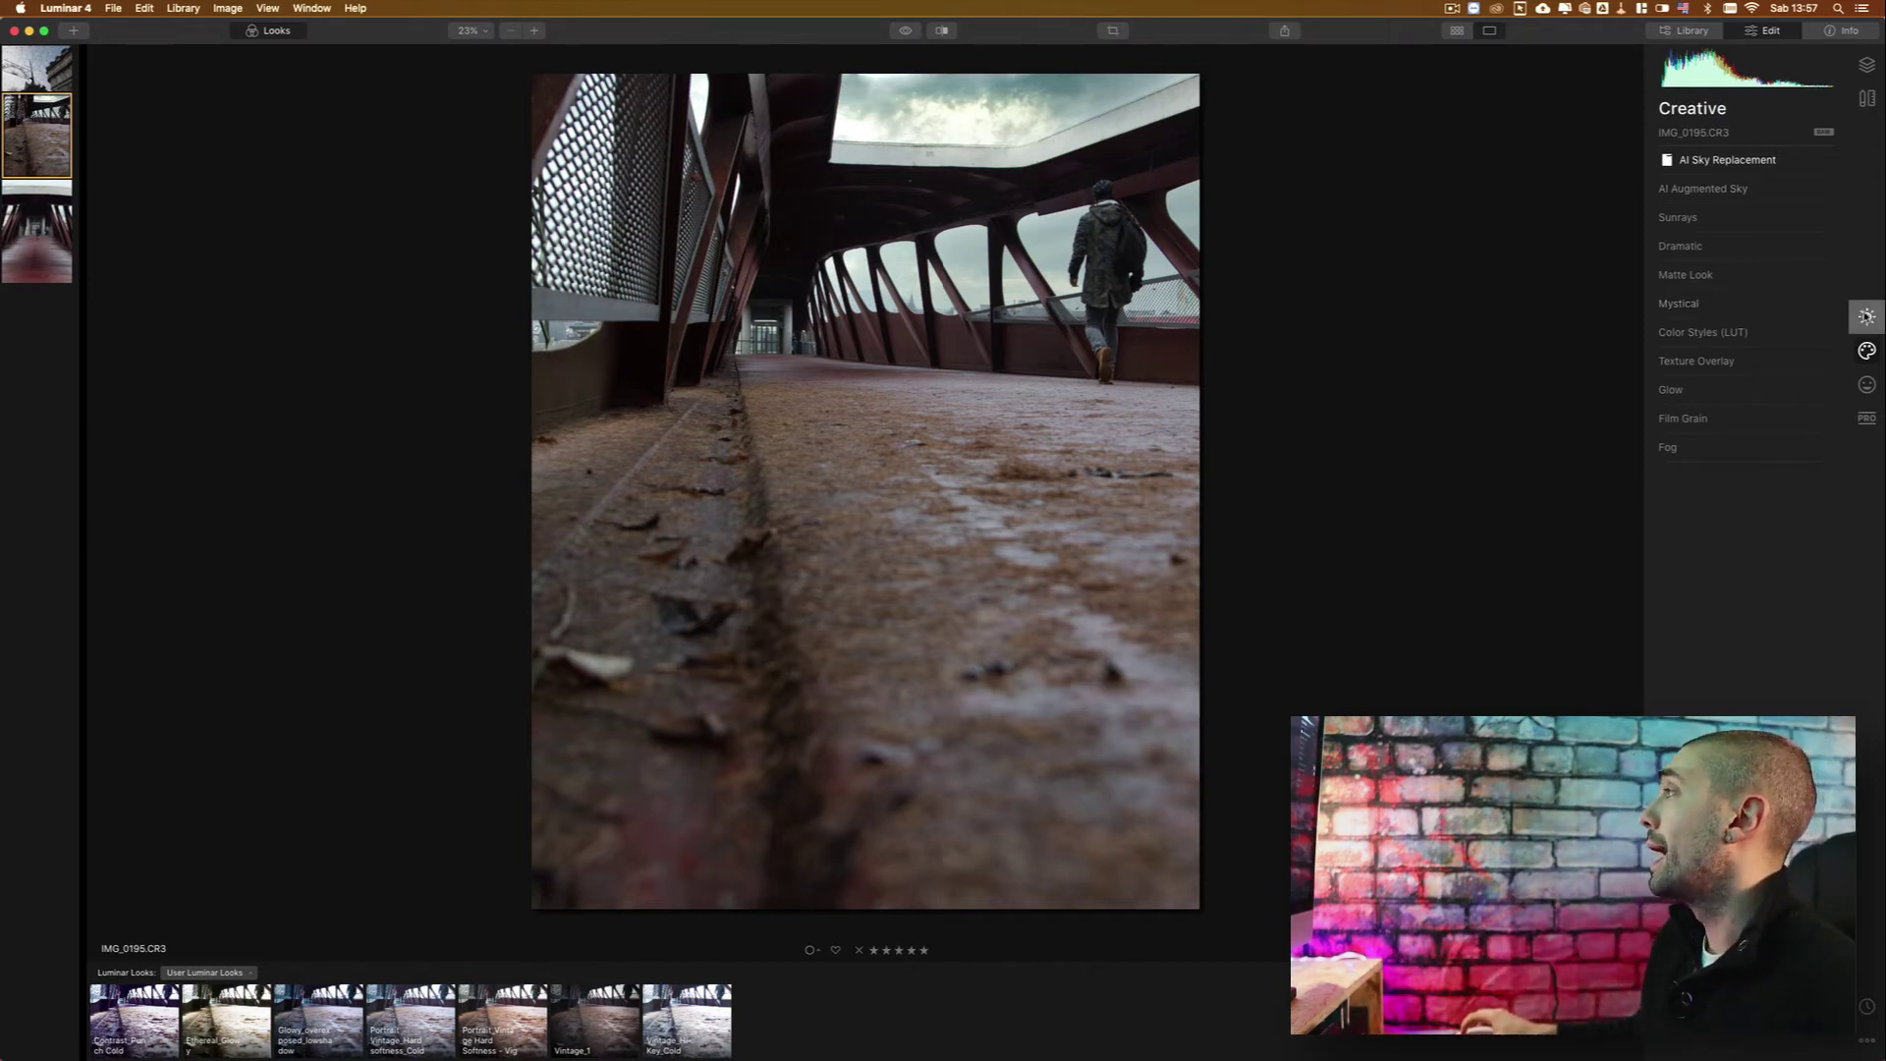
# In Essentials > Light, set Smart Contrast to 41 and Shadows to -12.
pyautogui.click(1867, 316)
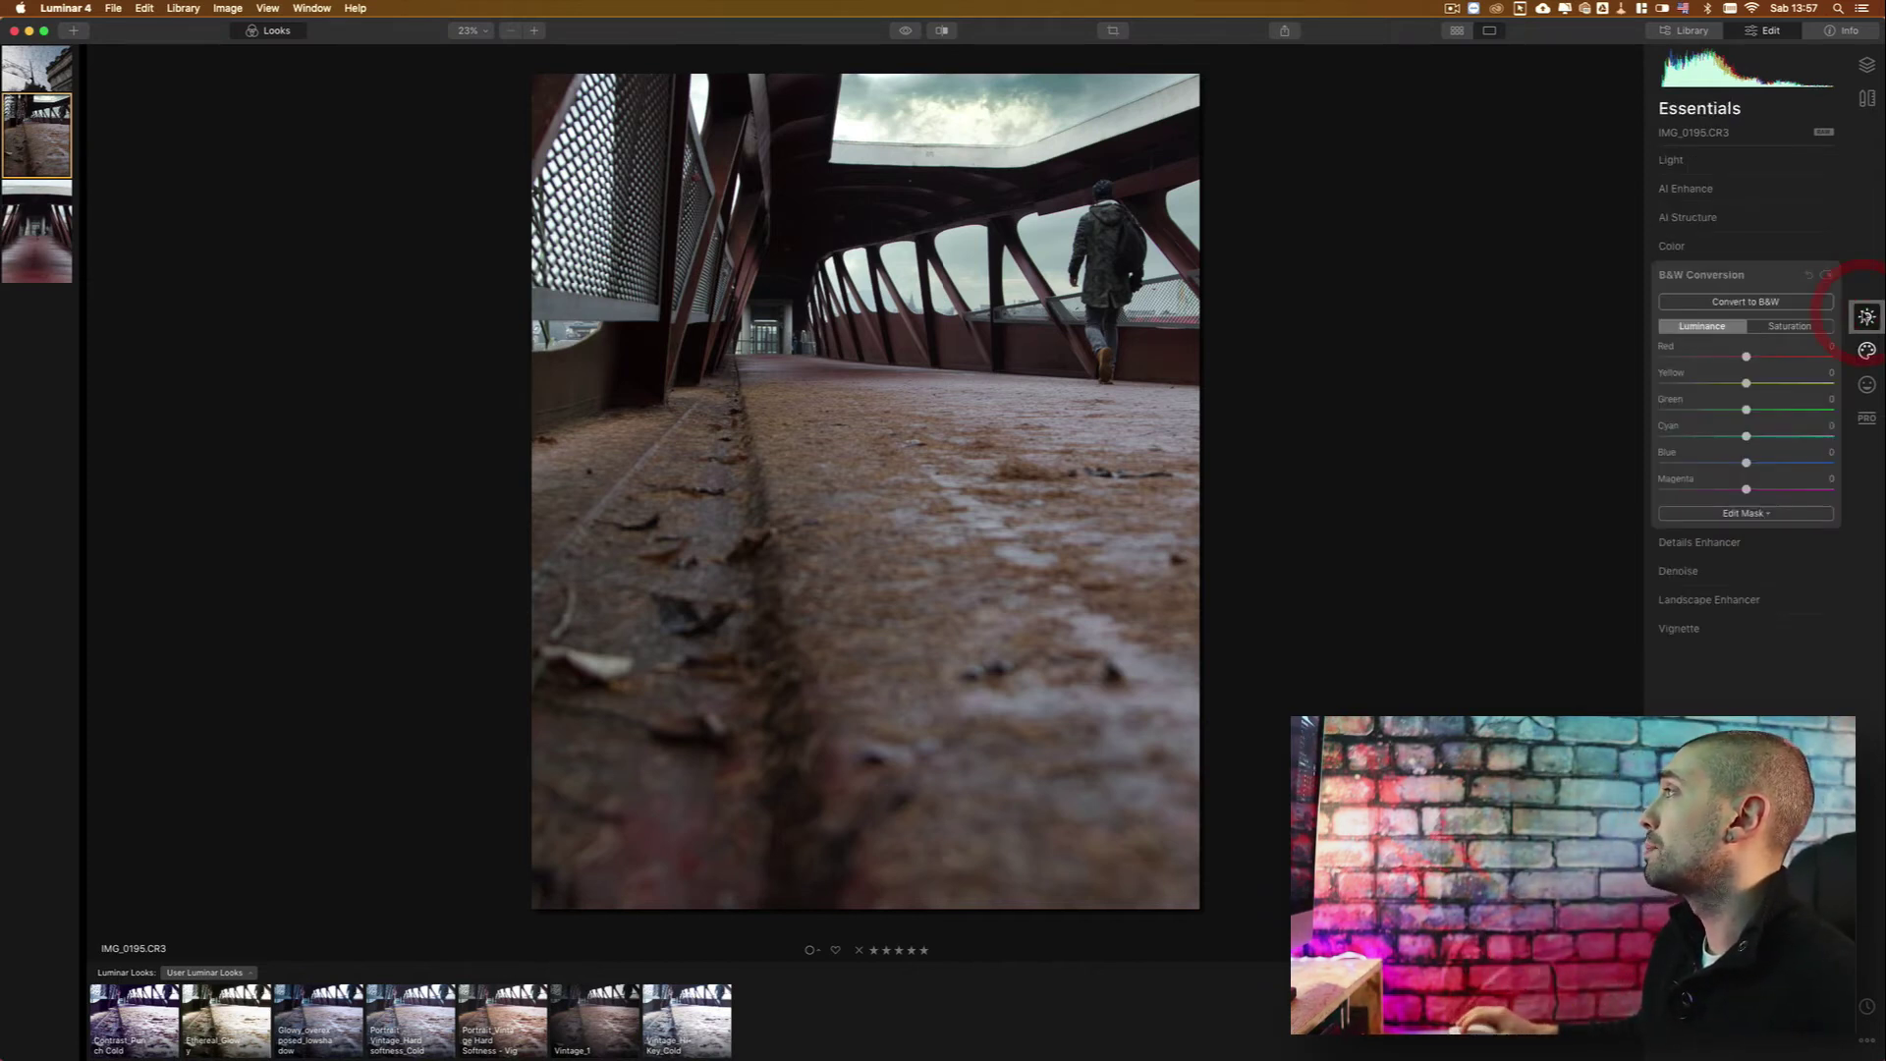
pyautogui.click(1730, 160)
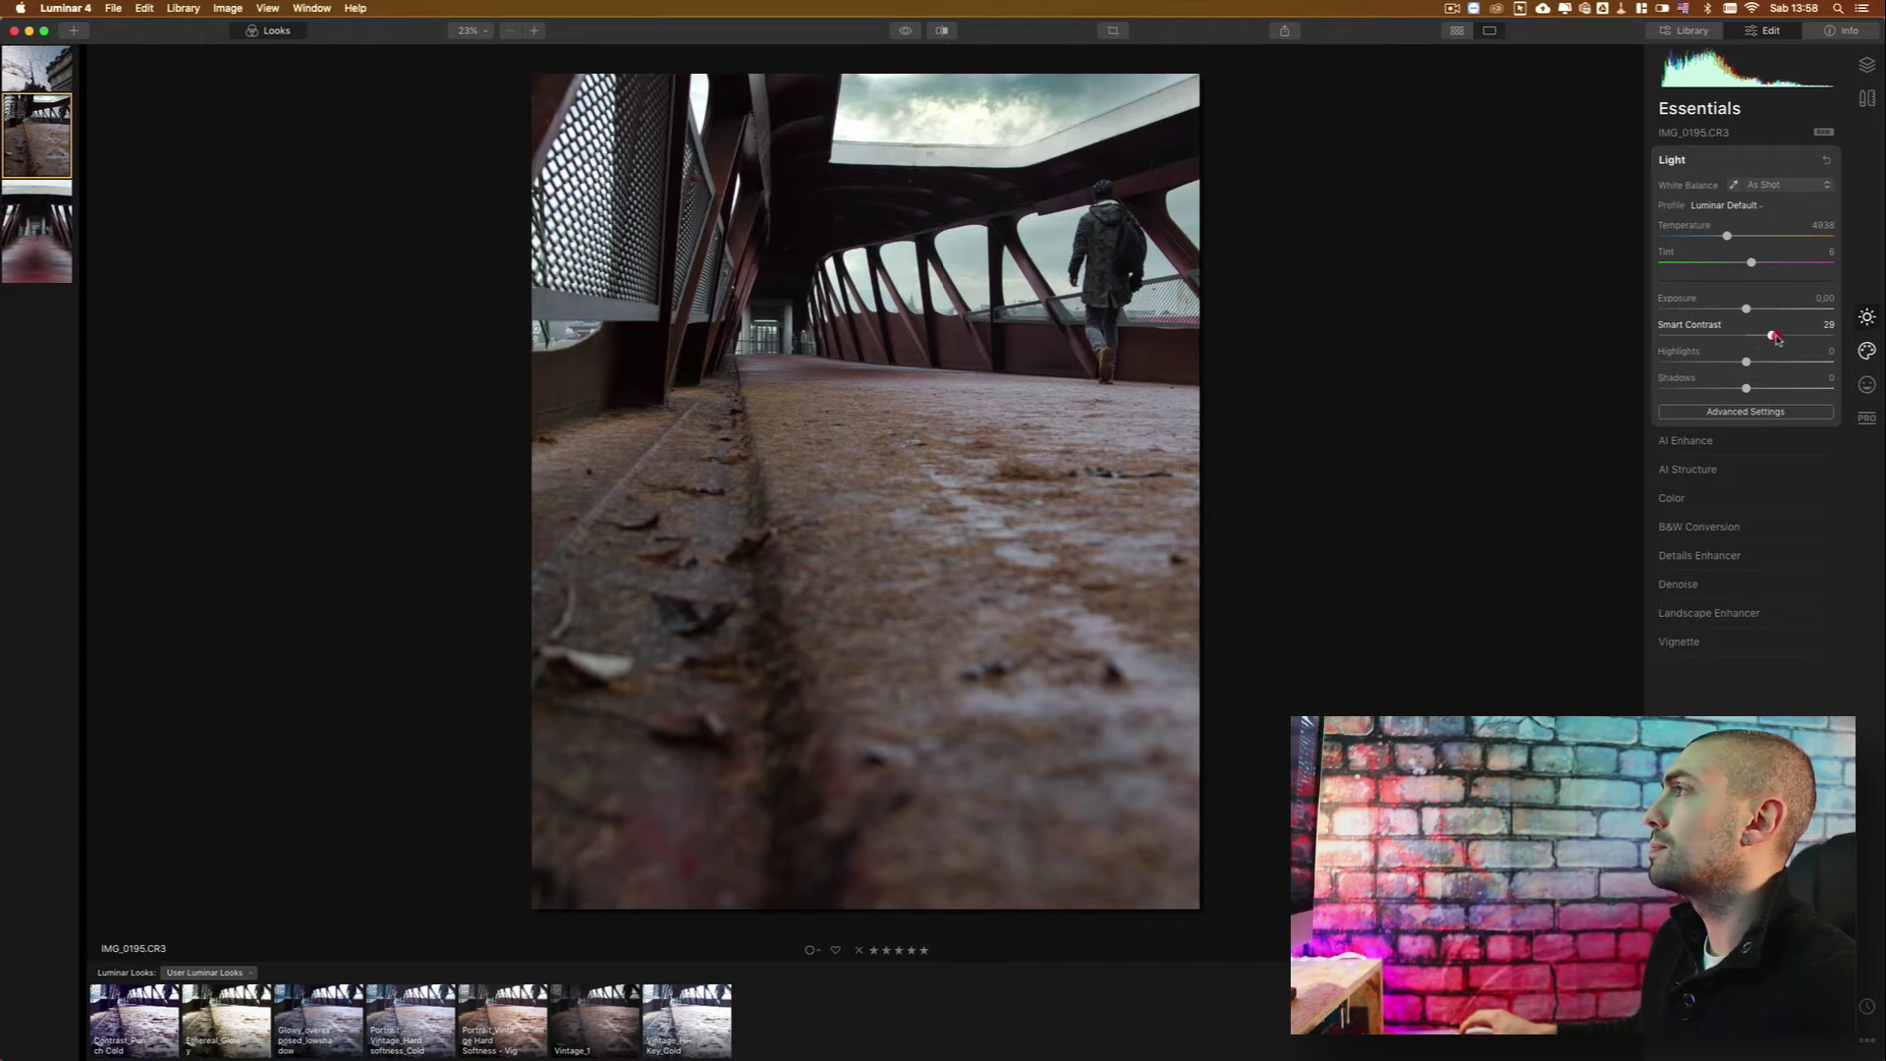
pyautogui.moveTo(1780, 339); pyautogui.dragTo(1785, 340)
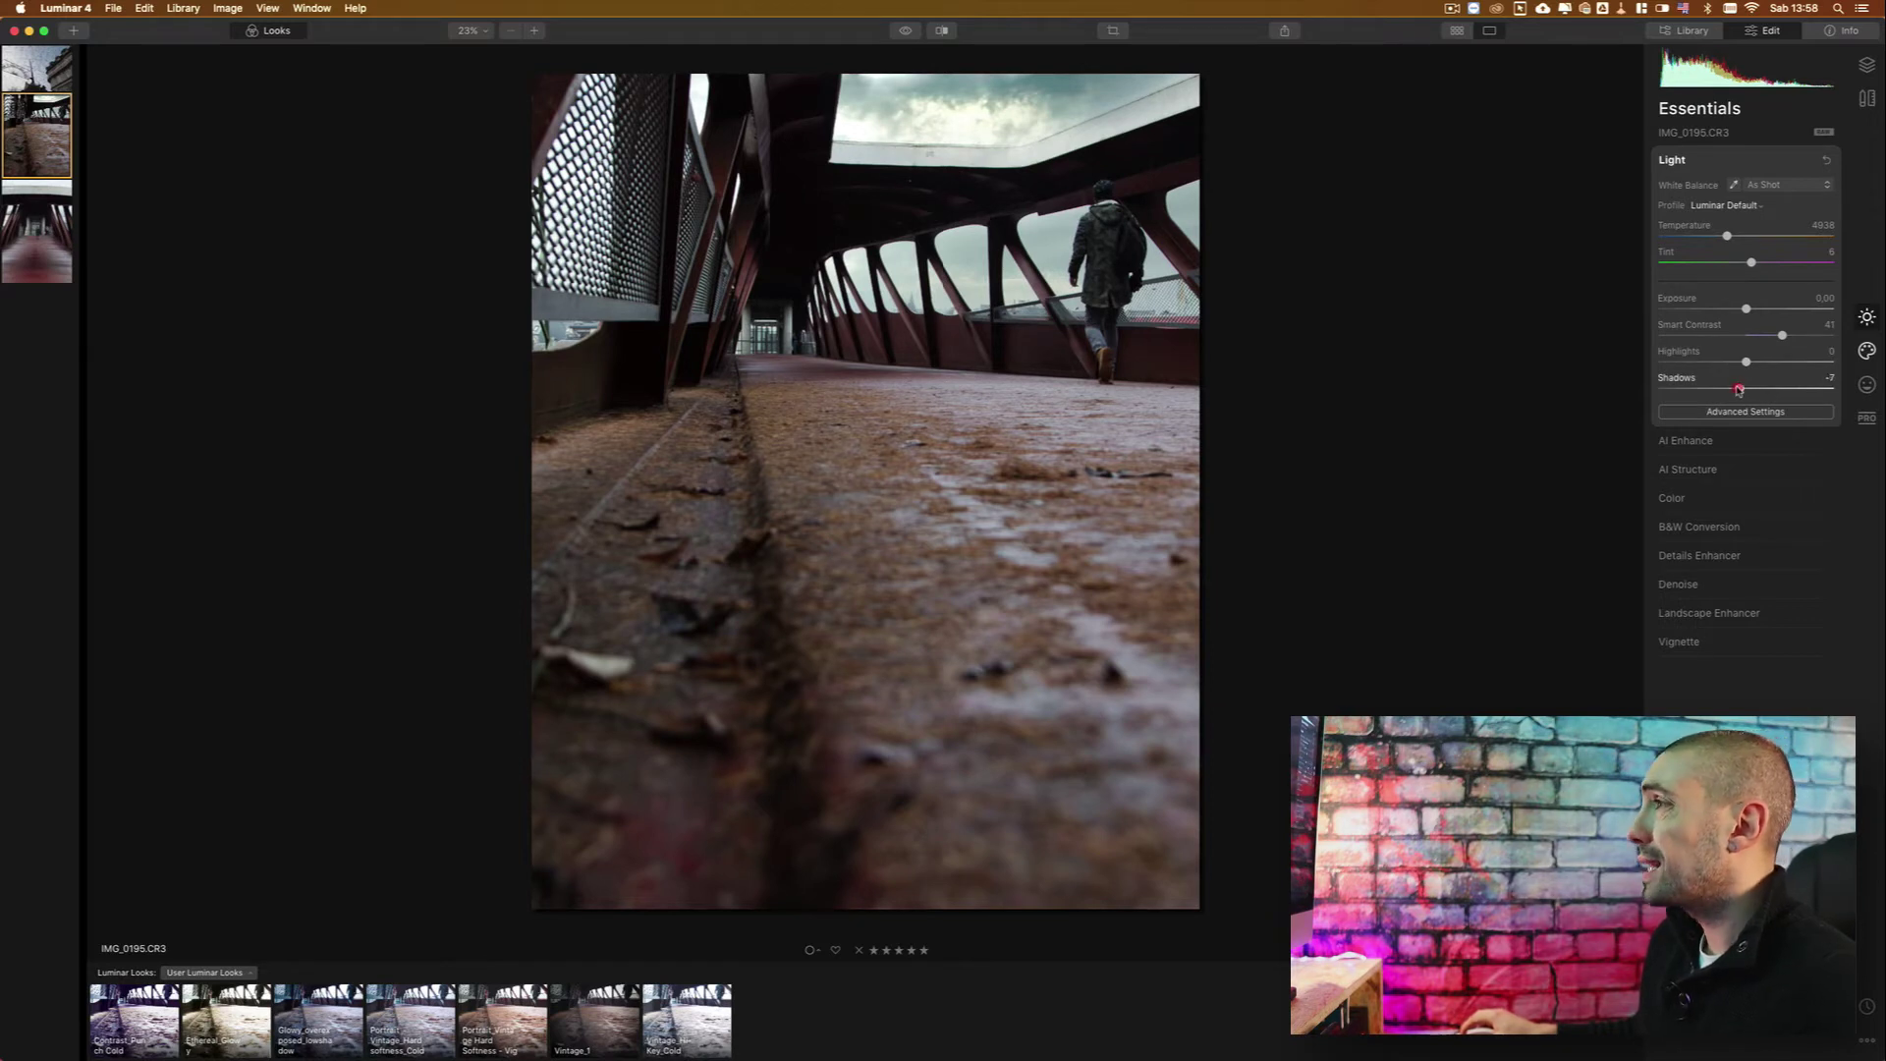
pyautogui.moveTo(1739, 389); pyautogui.dragTo(1757, 365)
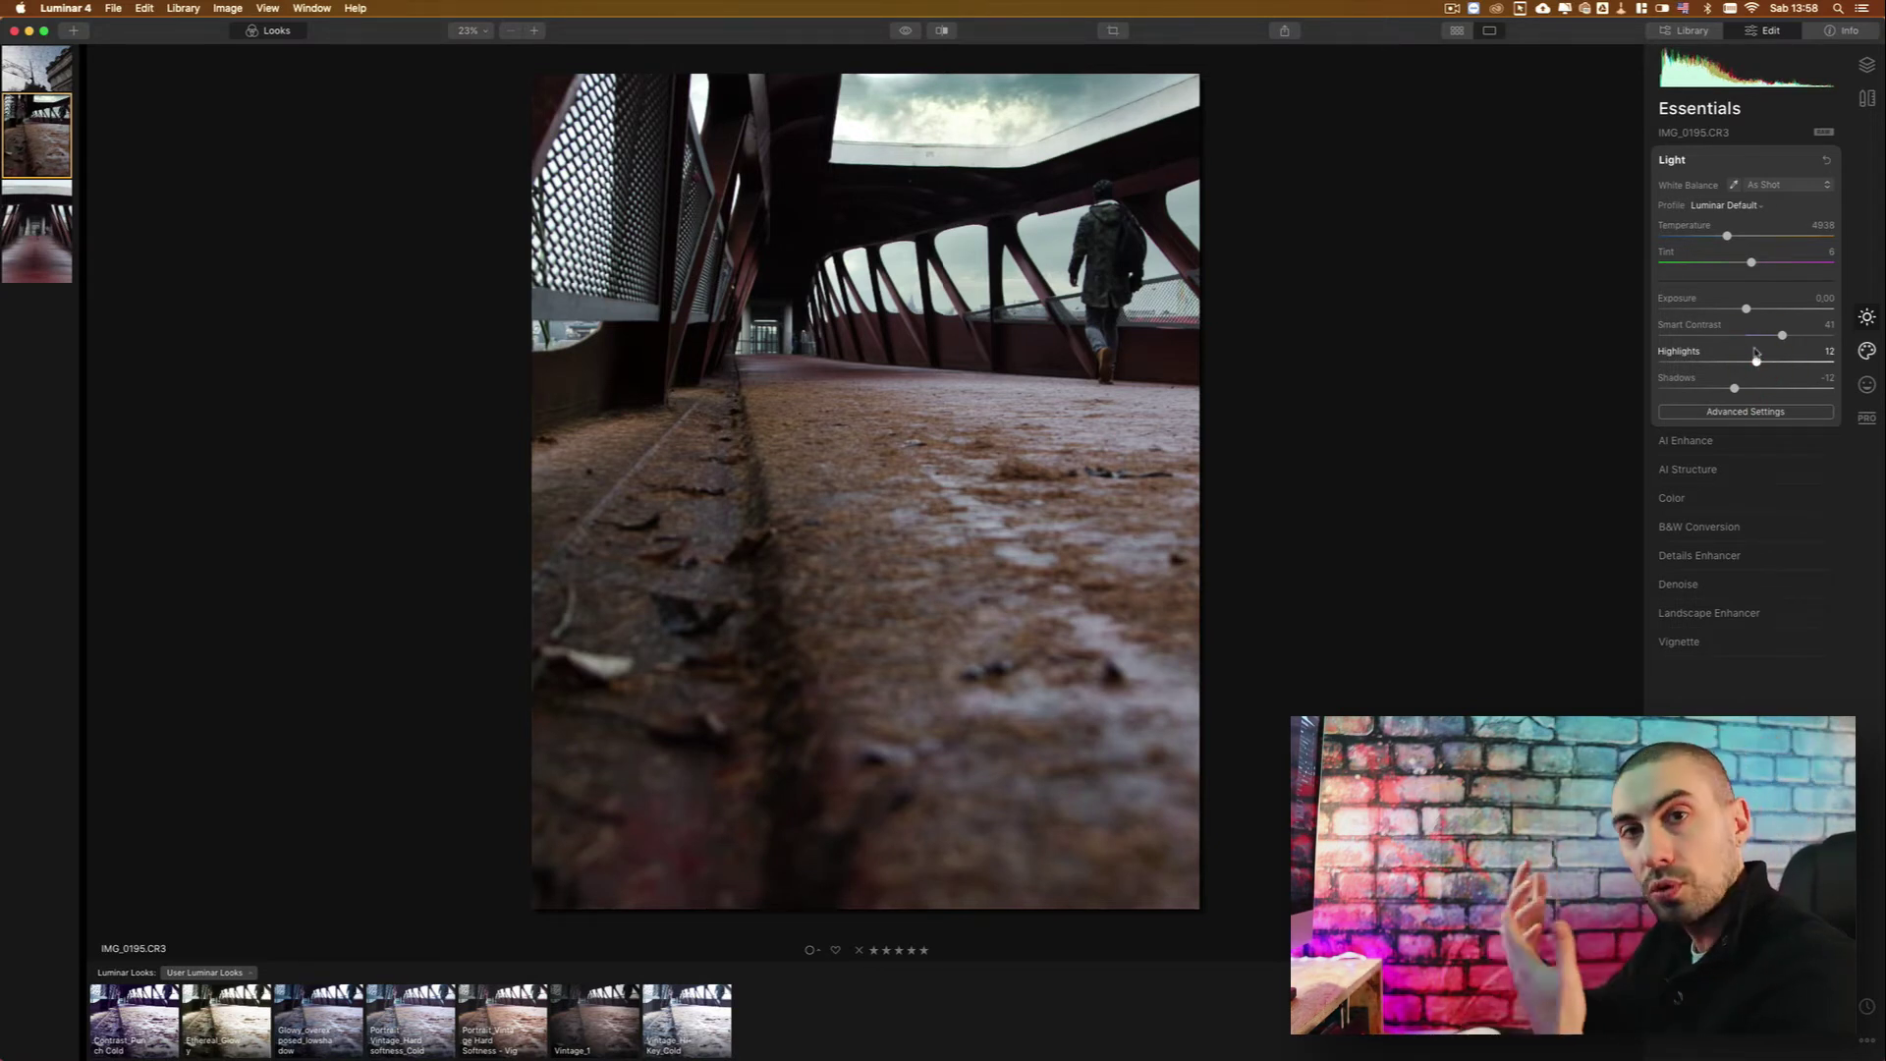
pyautogui.click(1749, 162)
pyautogui.click(1684, 197)
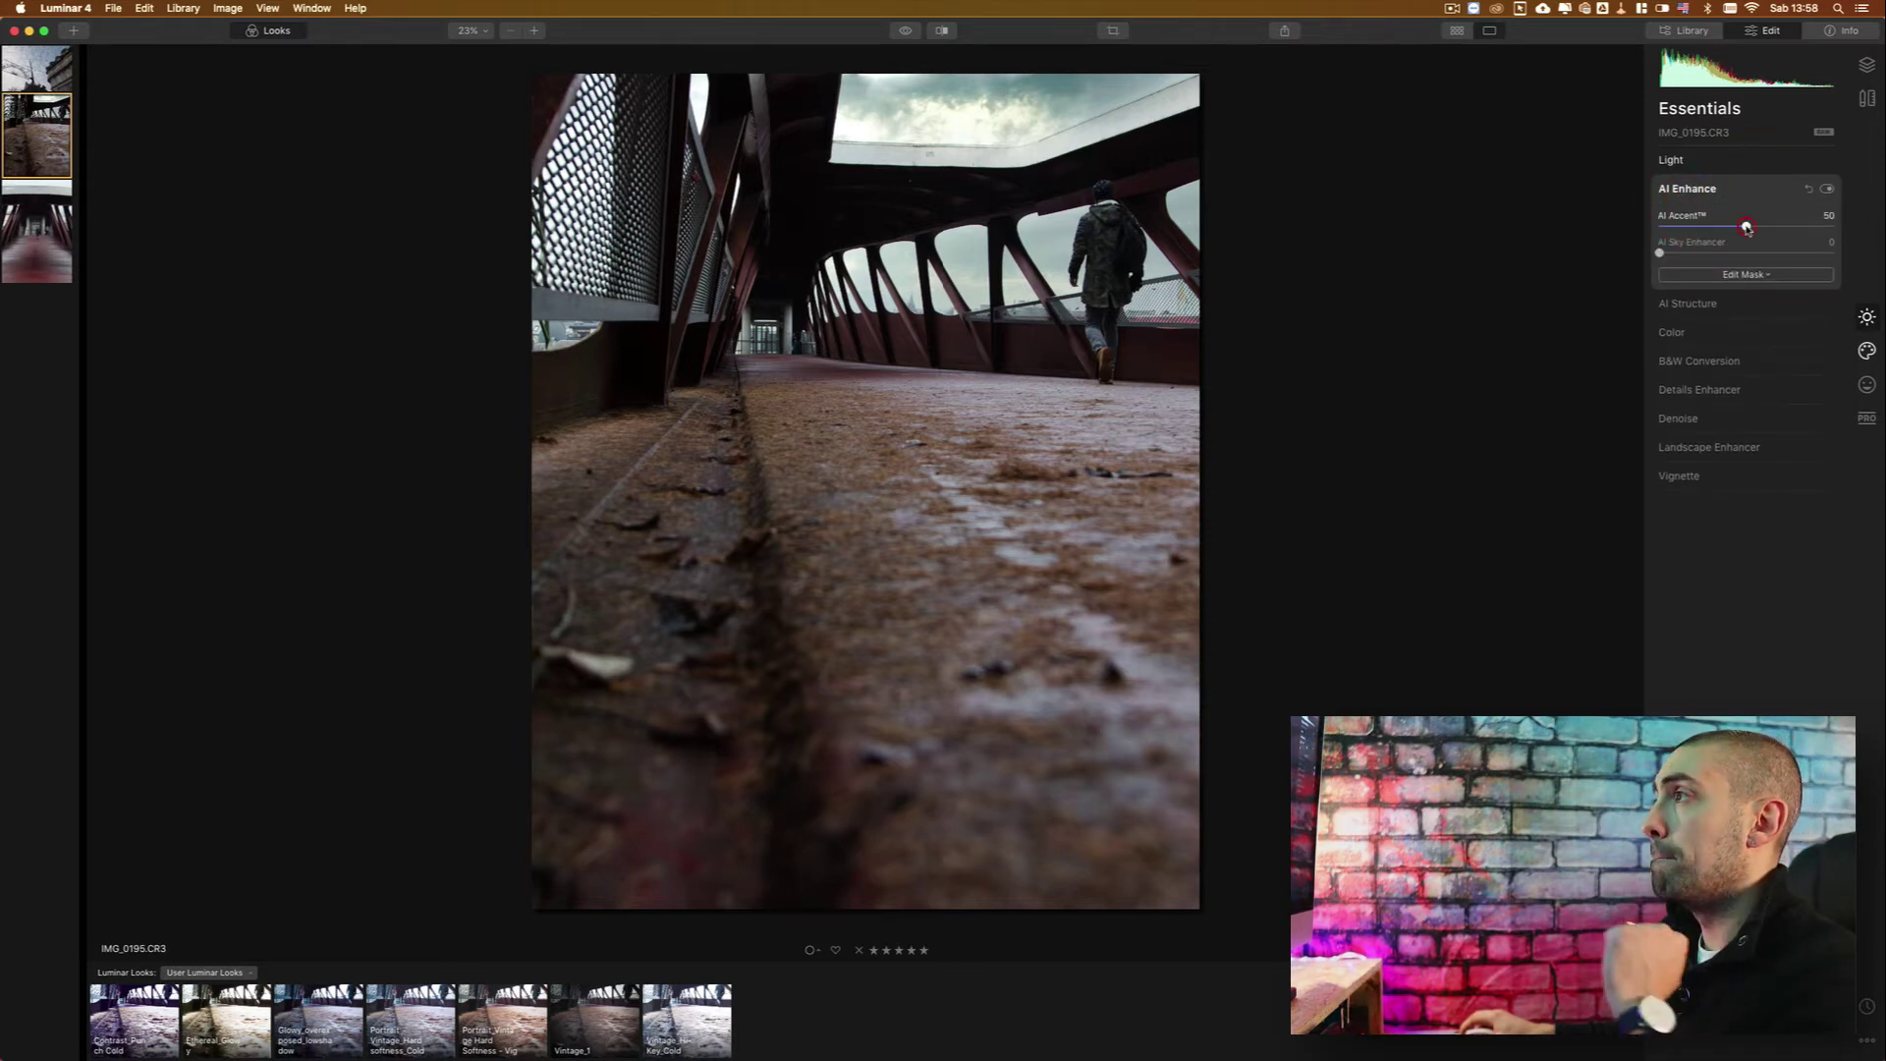
# Set AI Accent to 50, fine-tune Sky Enhancer and raise the AI Structure amount.
pyautogui.click(1748, 227)
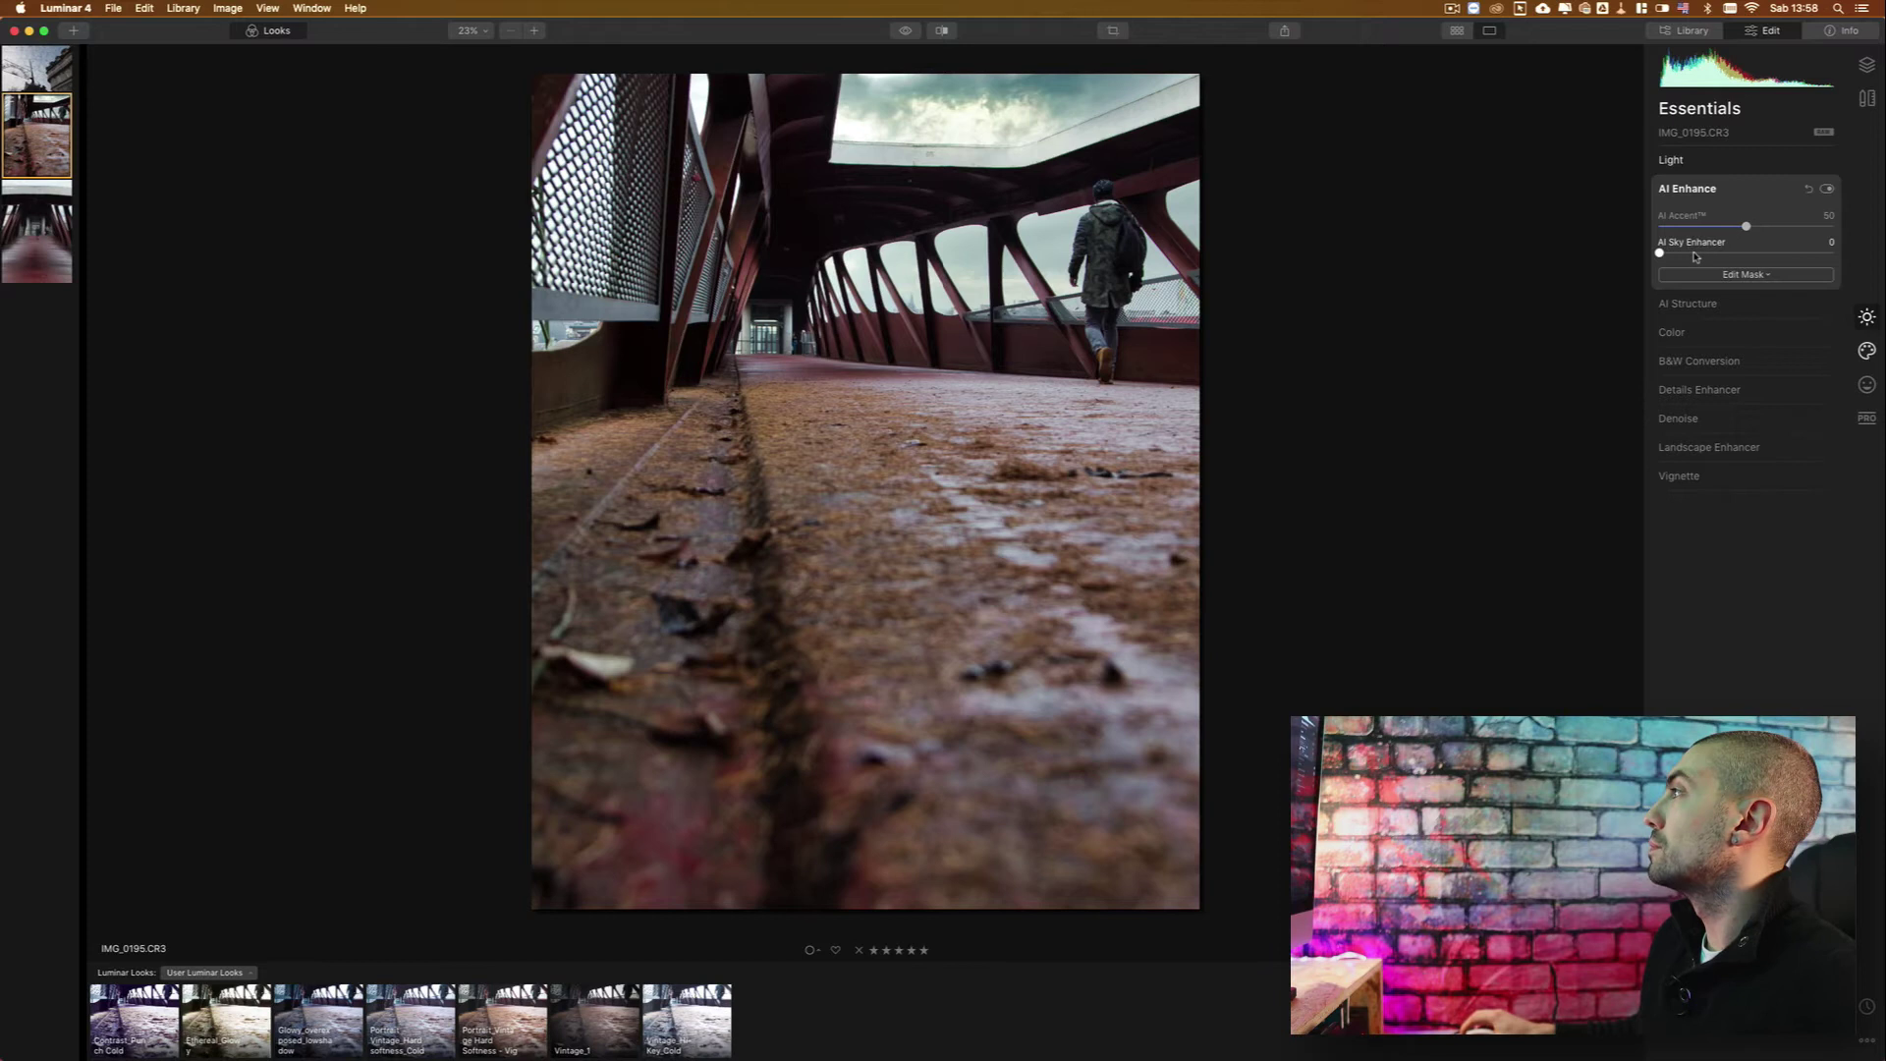
pyautogui.moveTo(1699, 257); pyautogui.dragTo(1695, 259)
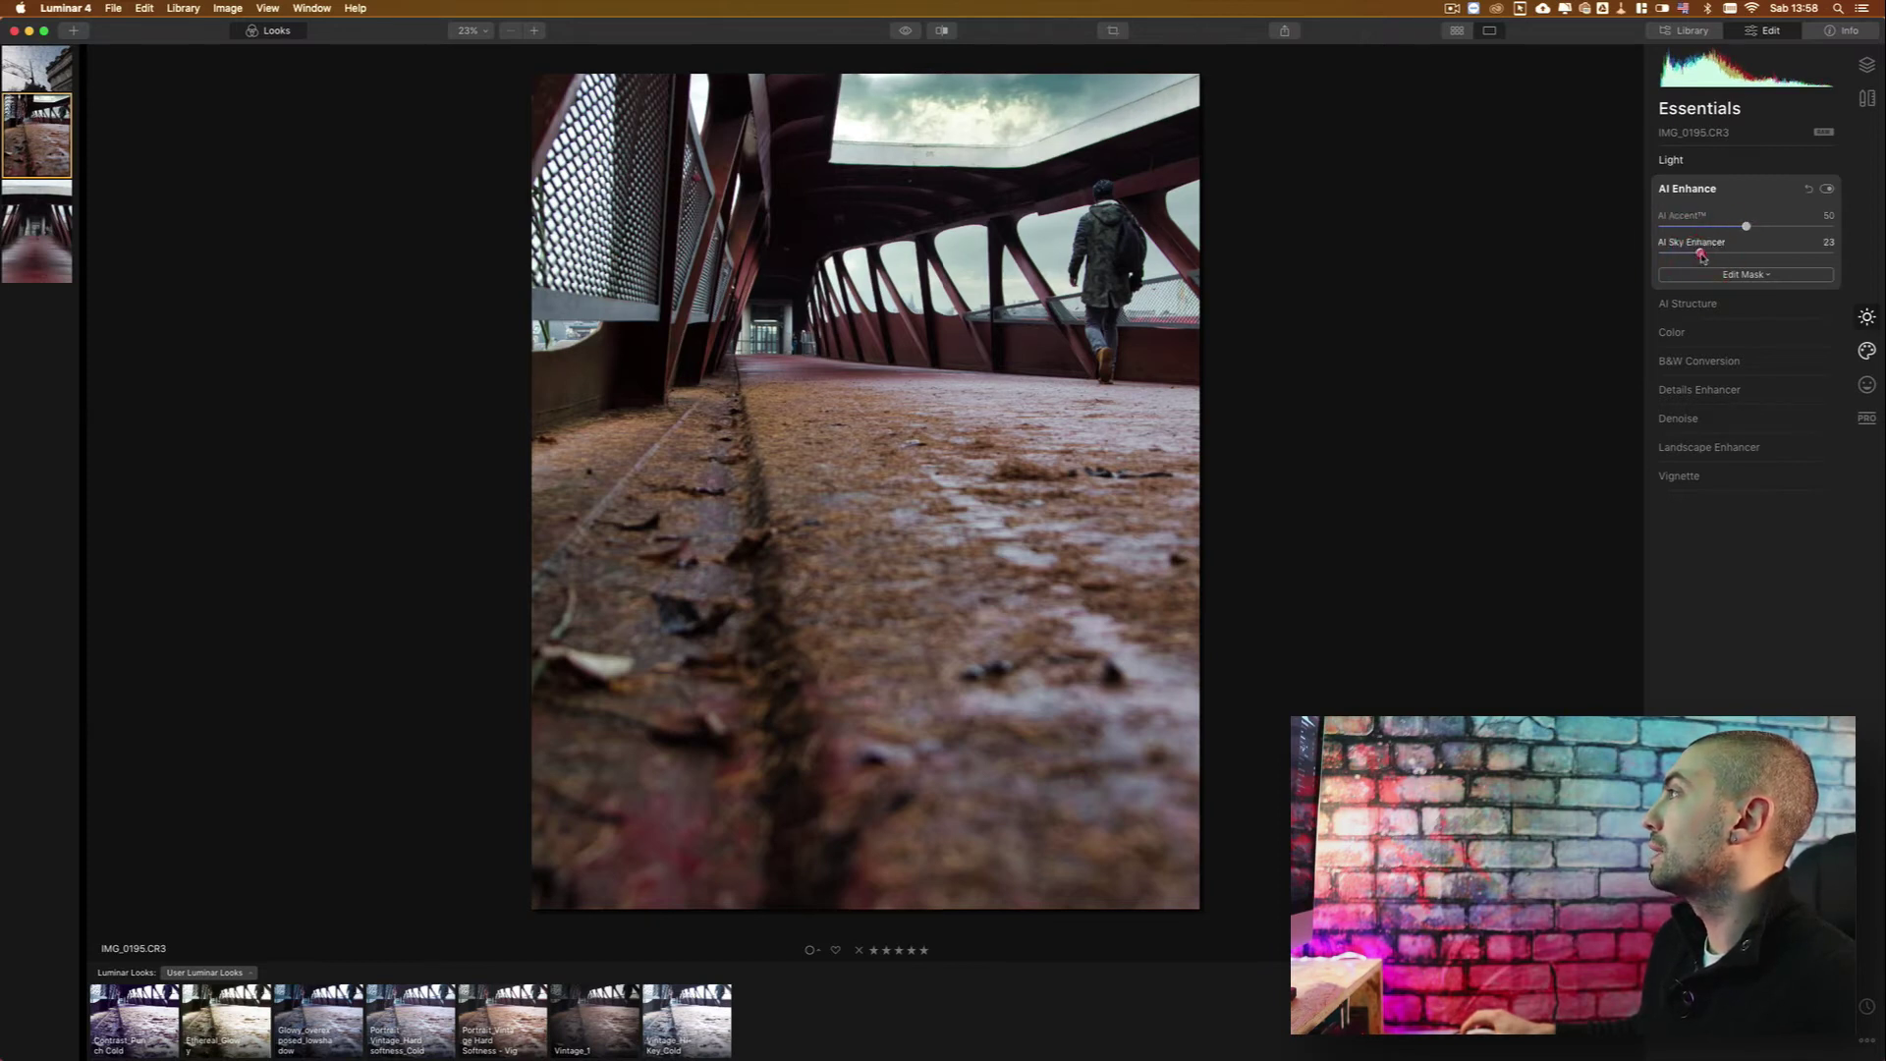
pyautogui.click(1694, 304)
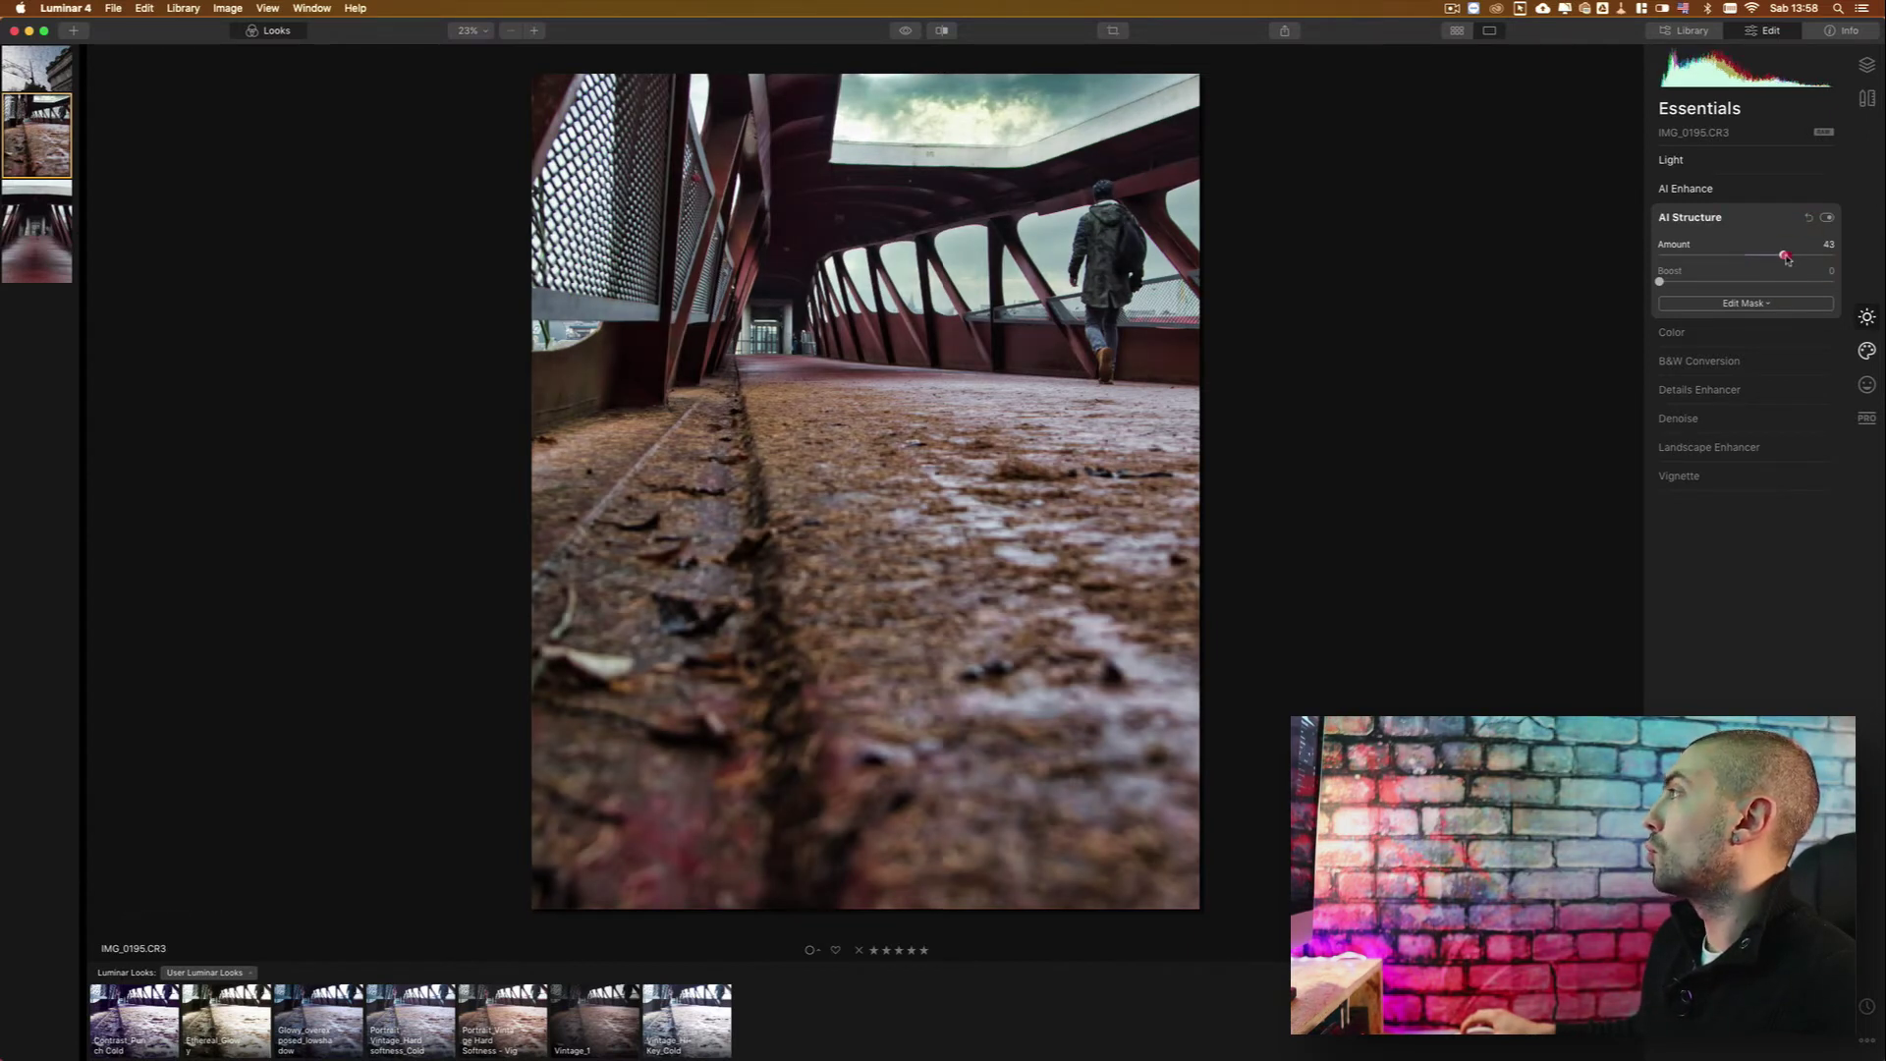
pyautogui.moveTo(1786, 257); pyautogui.dragTo(1802, 259)
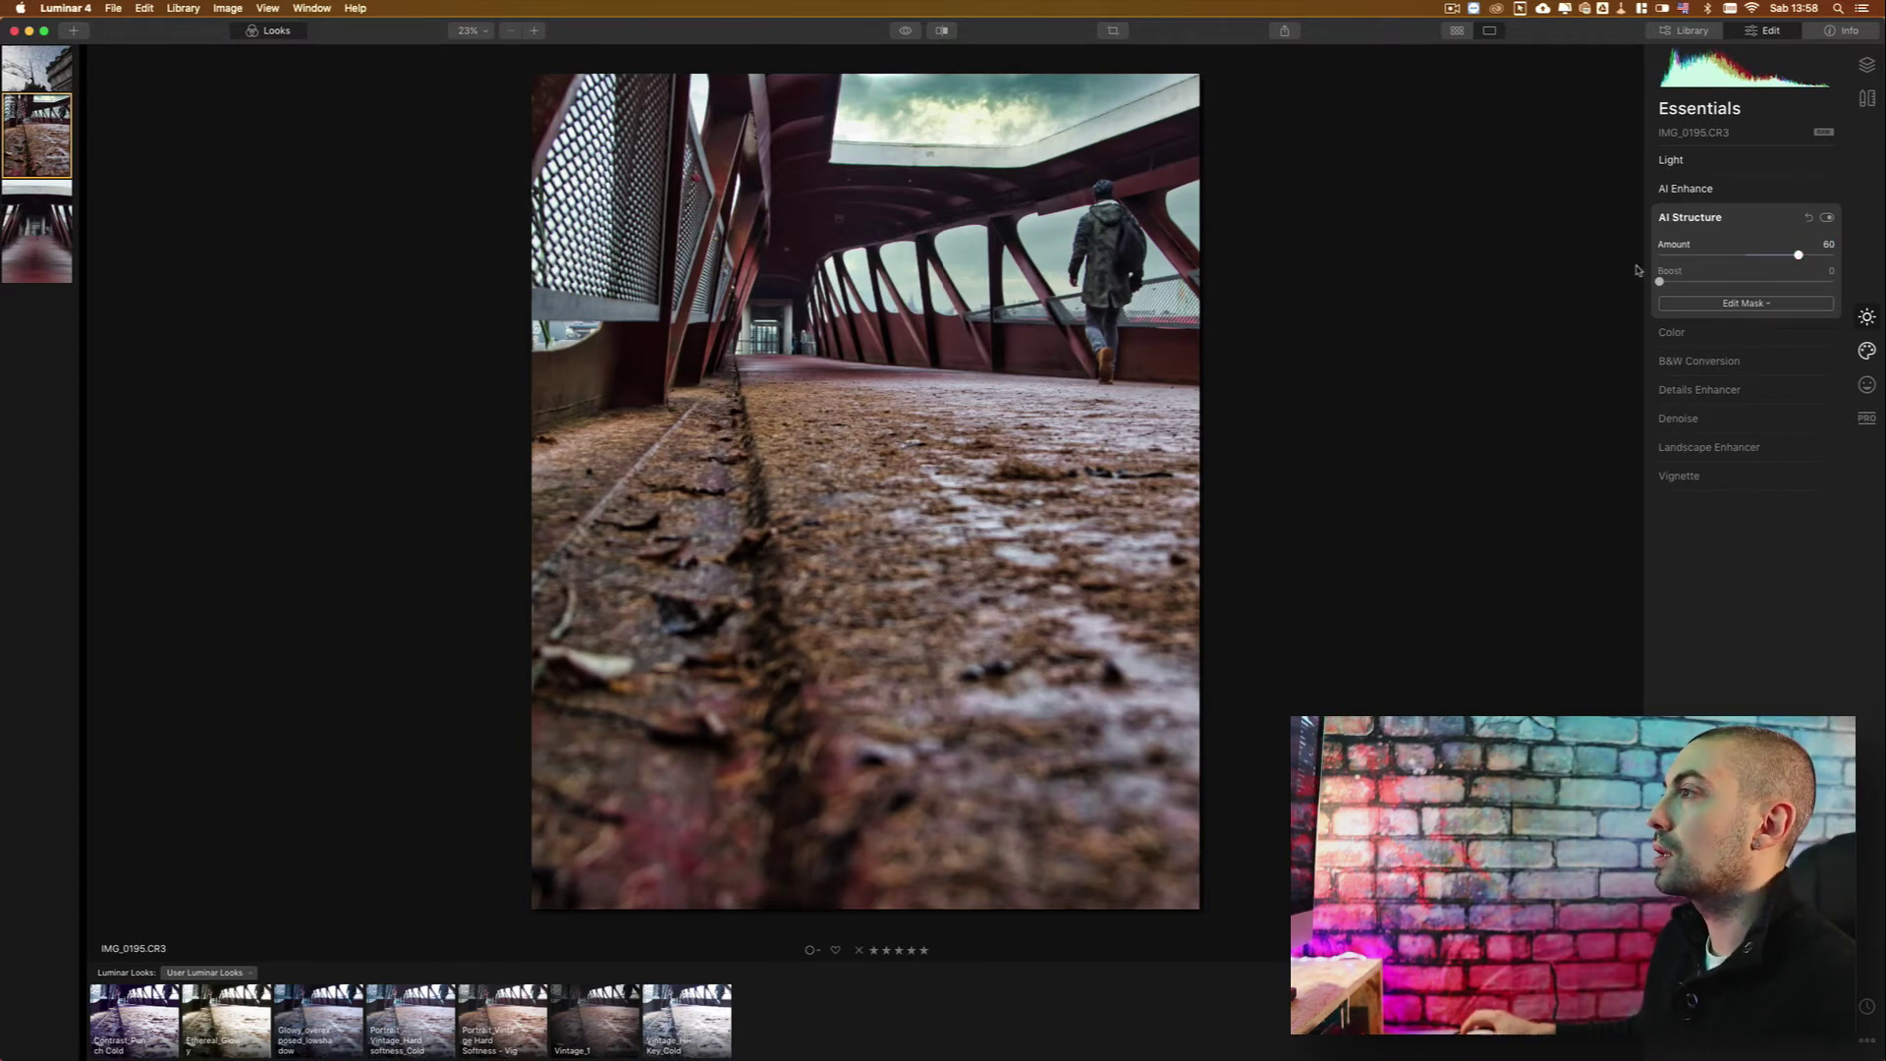
pyautogui.moveTo(1710, 389)
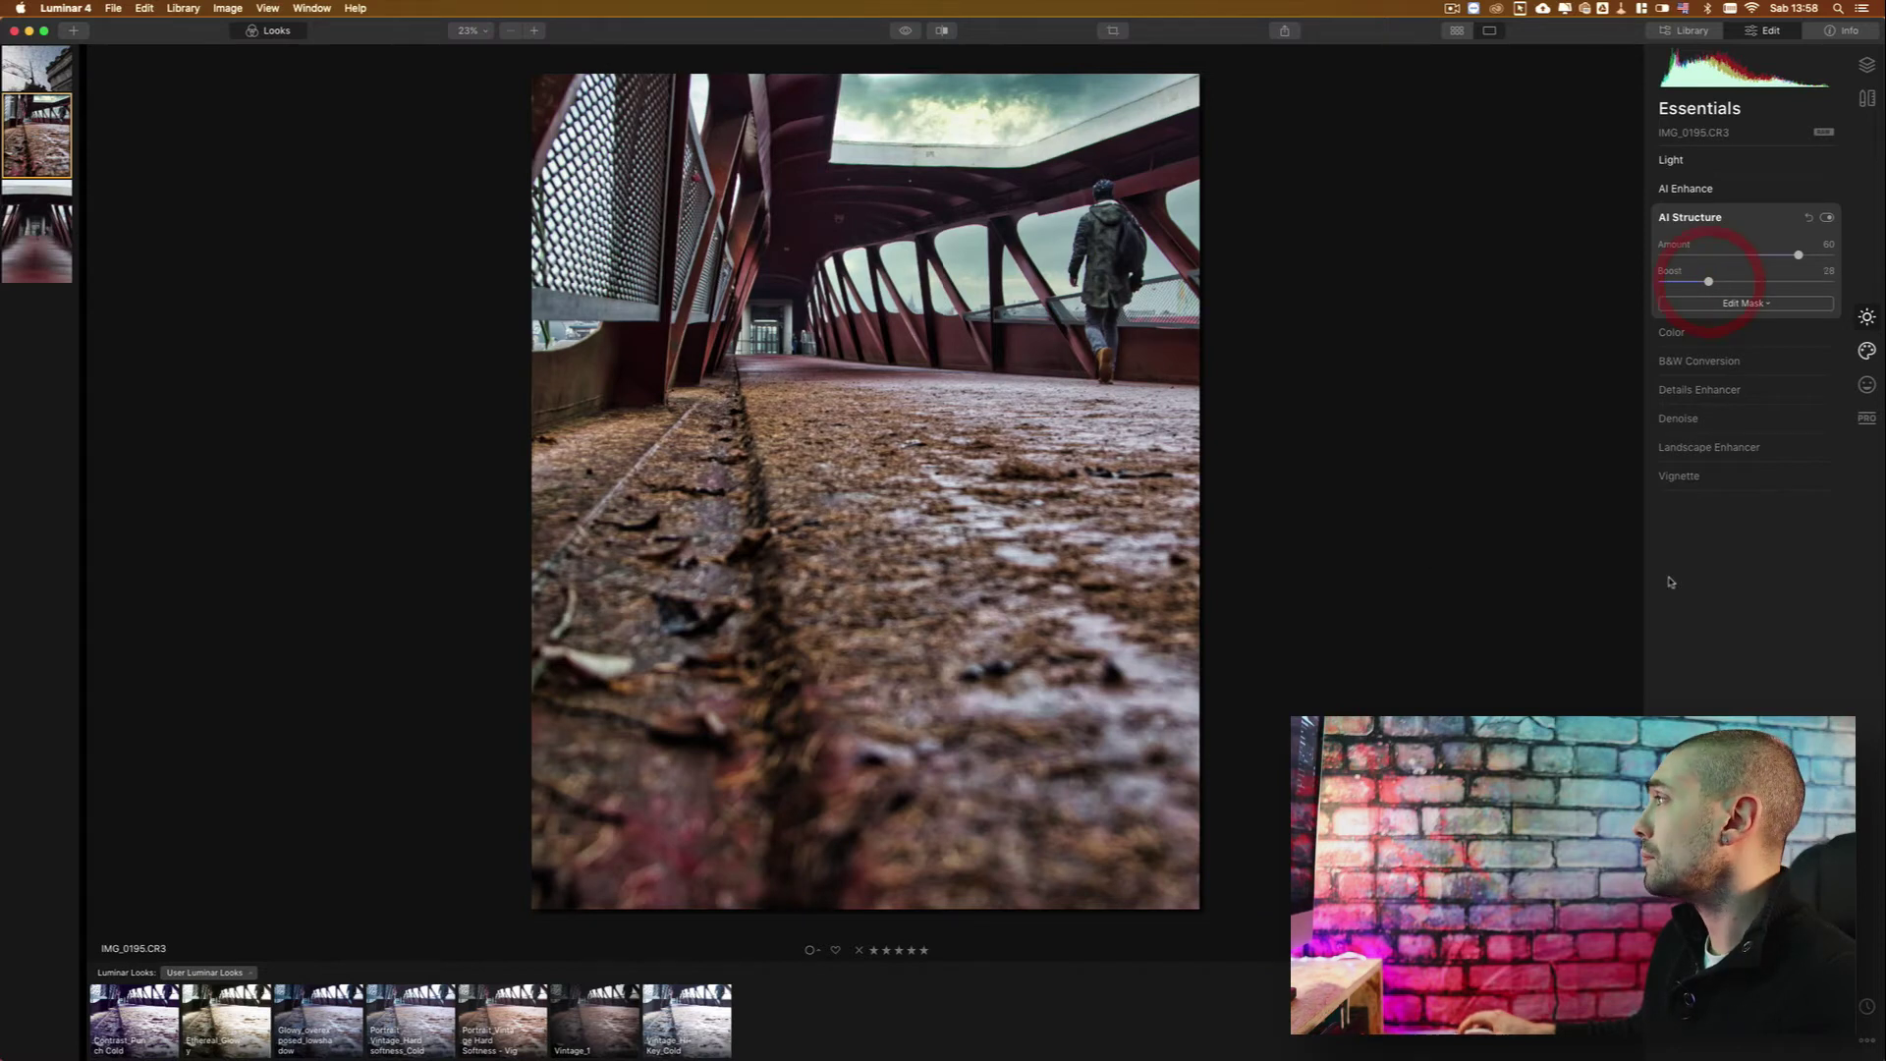
# Set Details Enhancer Small Details 20 and Medium Details 12, then view a before/after split.
pyautogui.click(1723, 390)
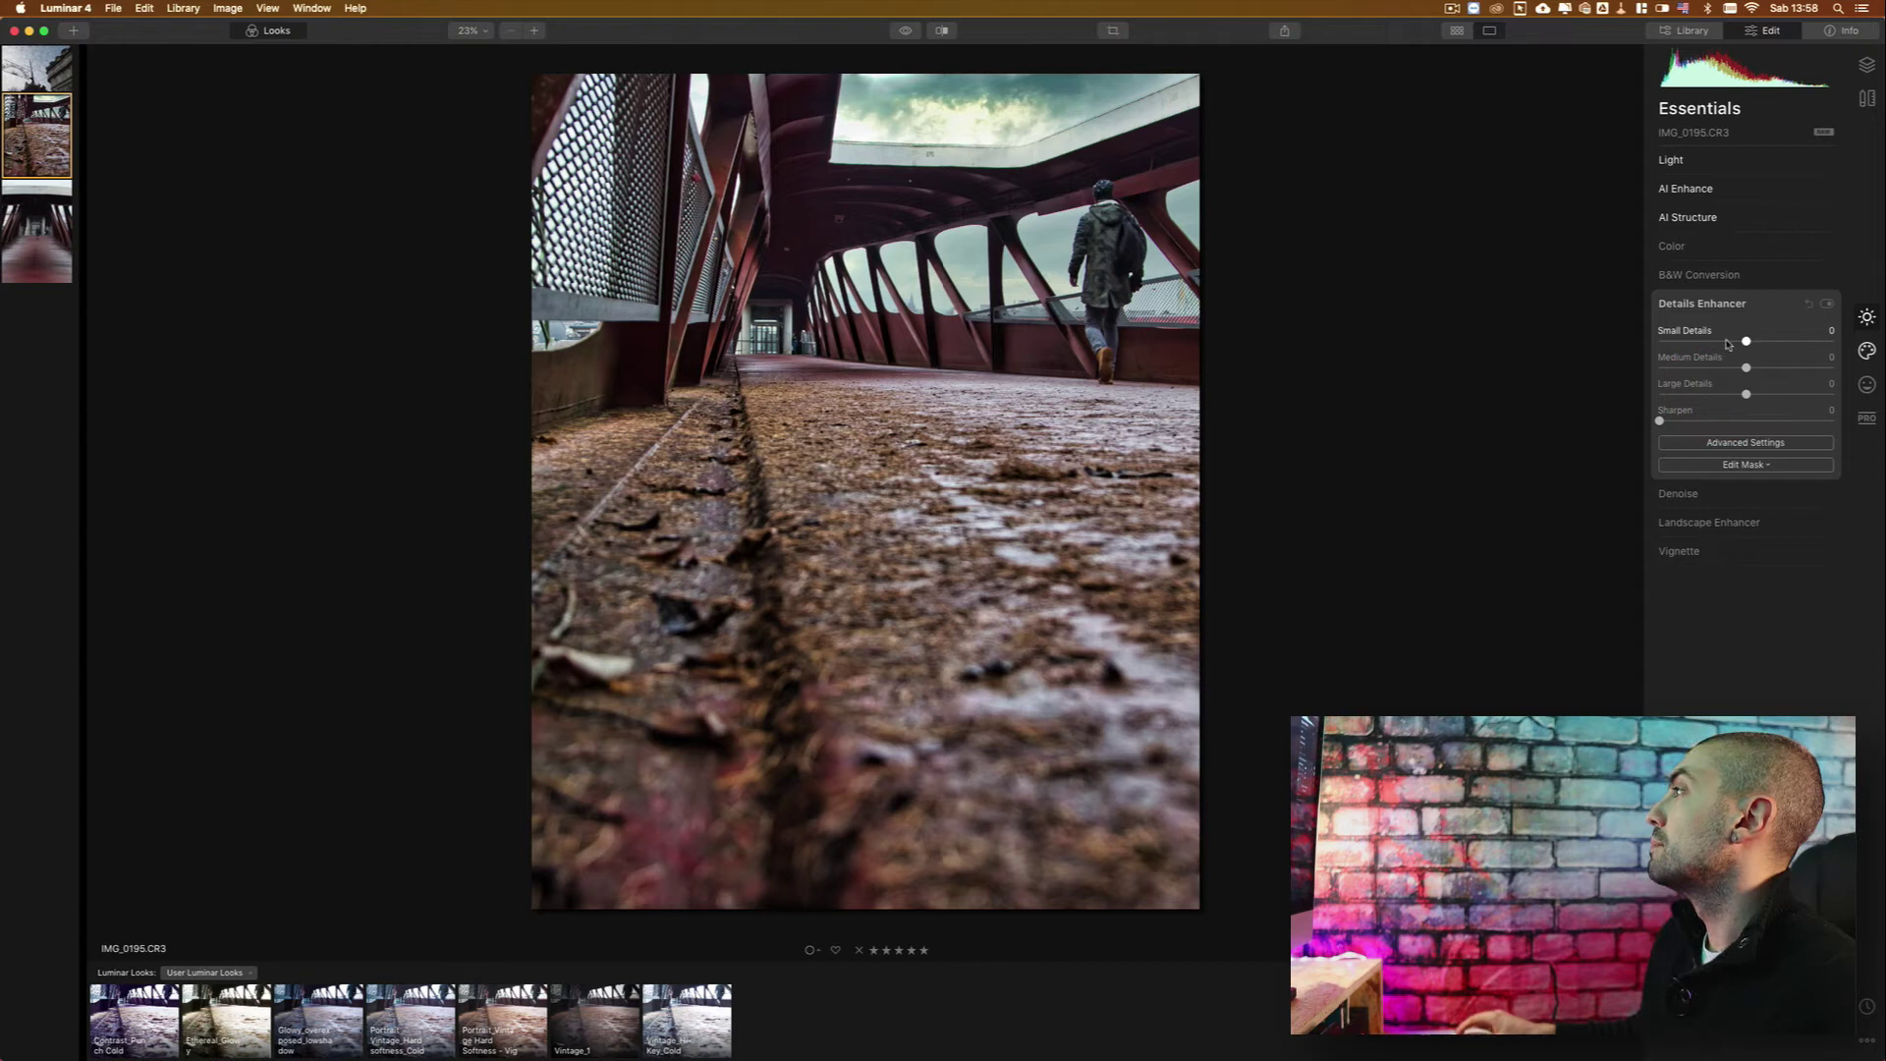
pyautogui.moveTo(1748, 344); pyautogui.dragTo(1765, 344)
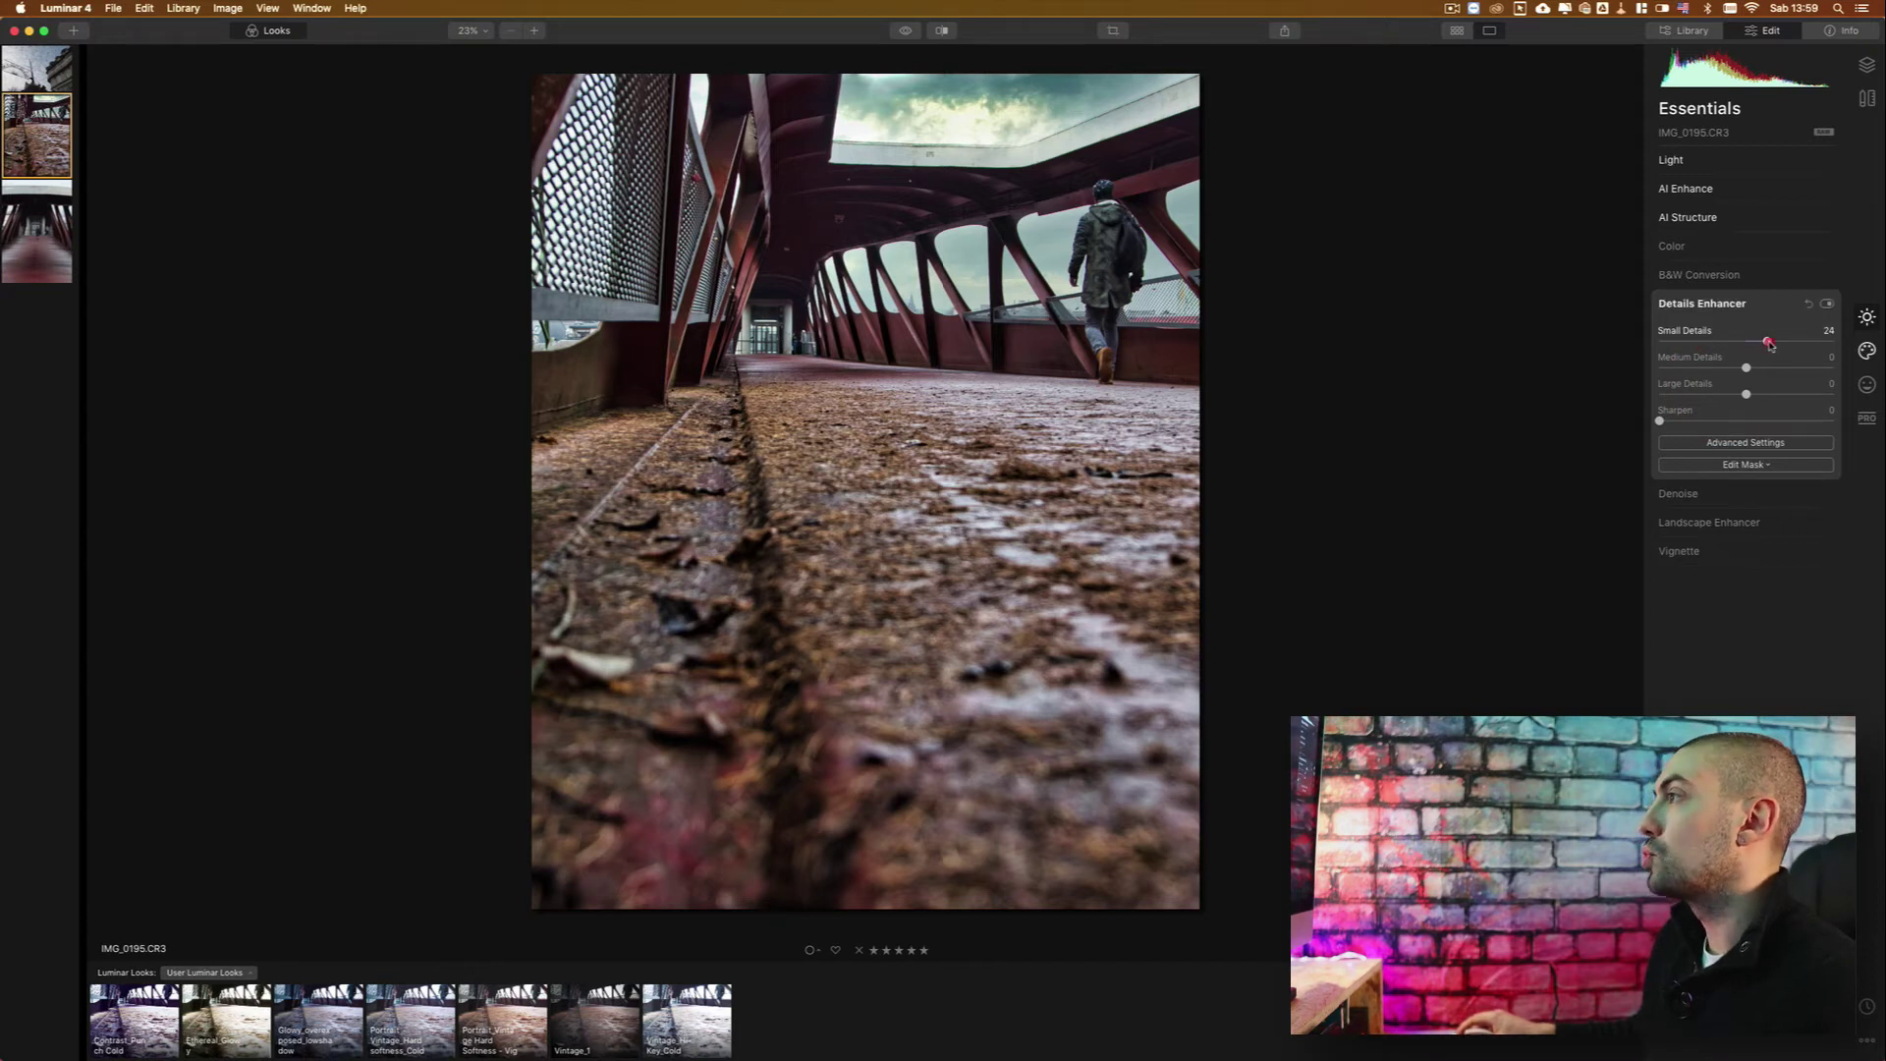
pyautogui.click(1747, 369)
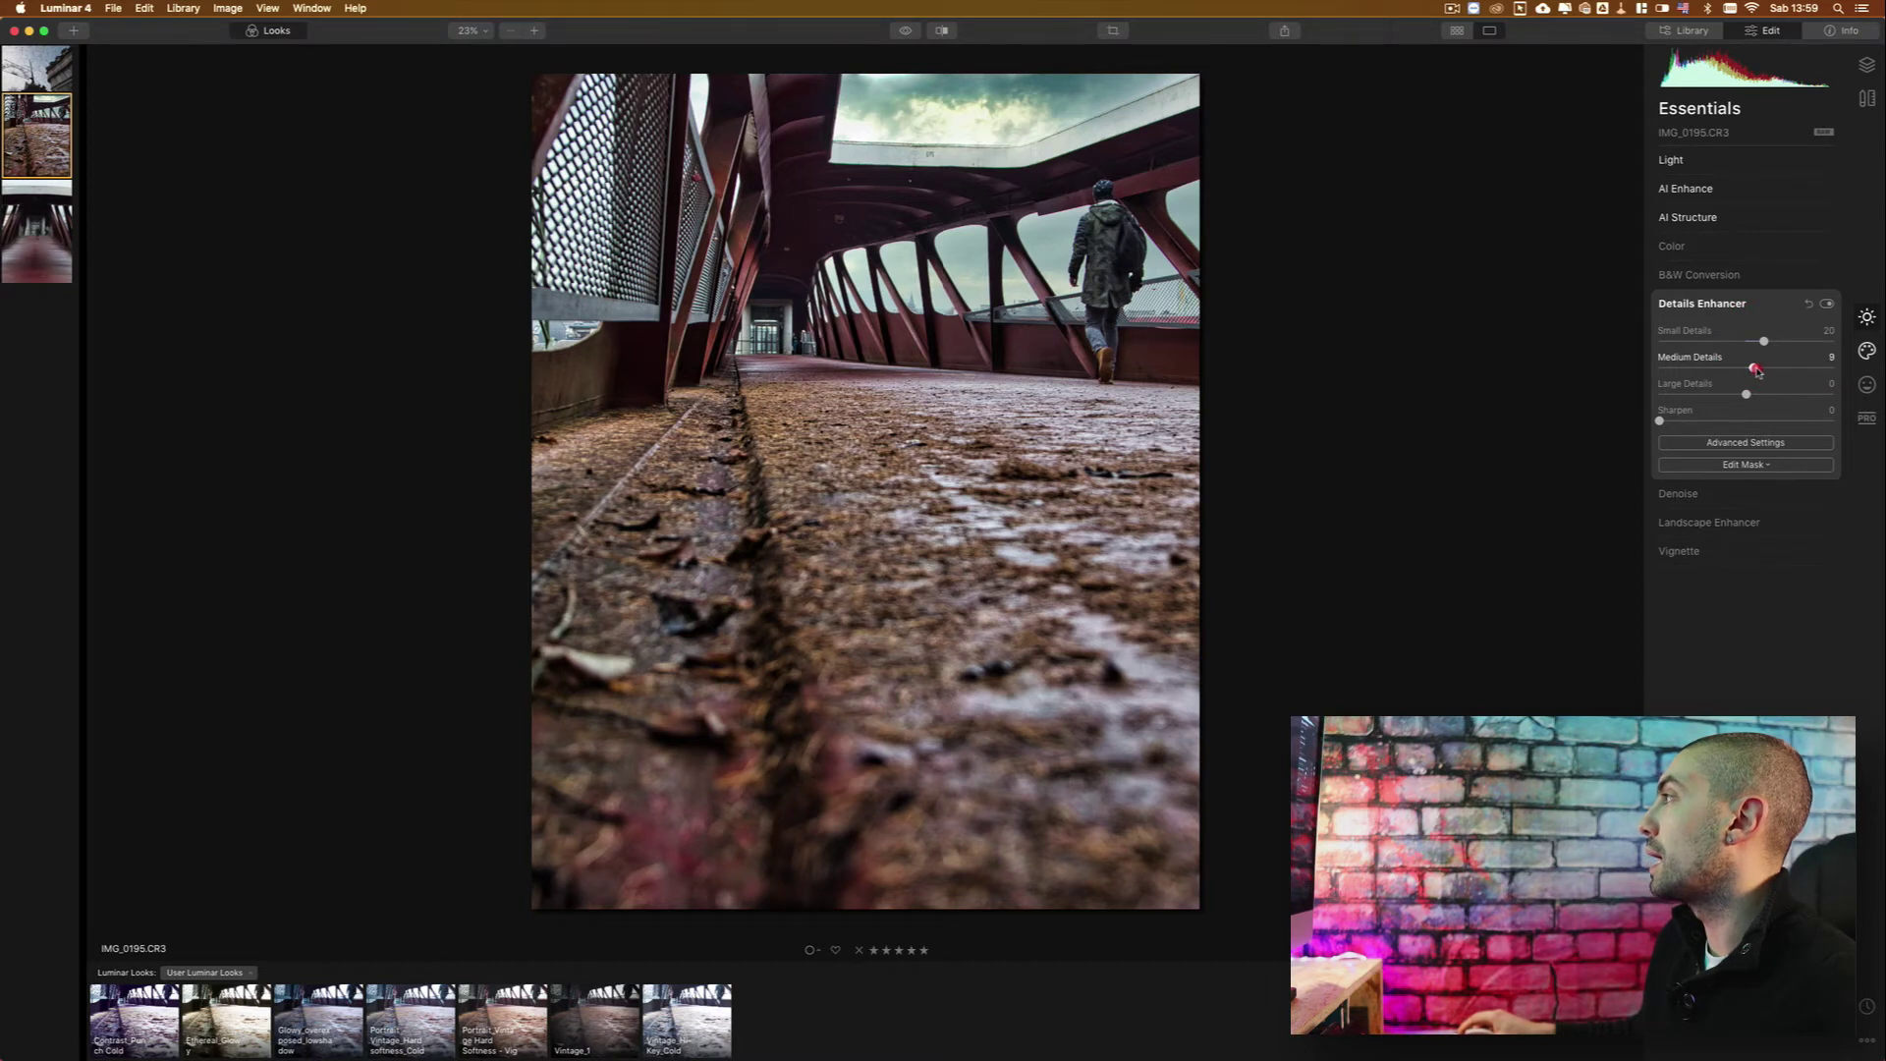
pyautogui.moveTo(1757, 370); pyautogui.dragTo(1755, 370)
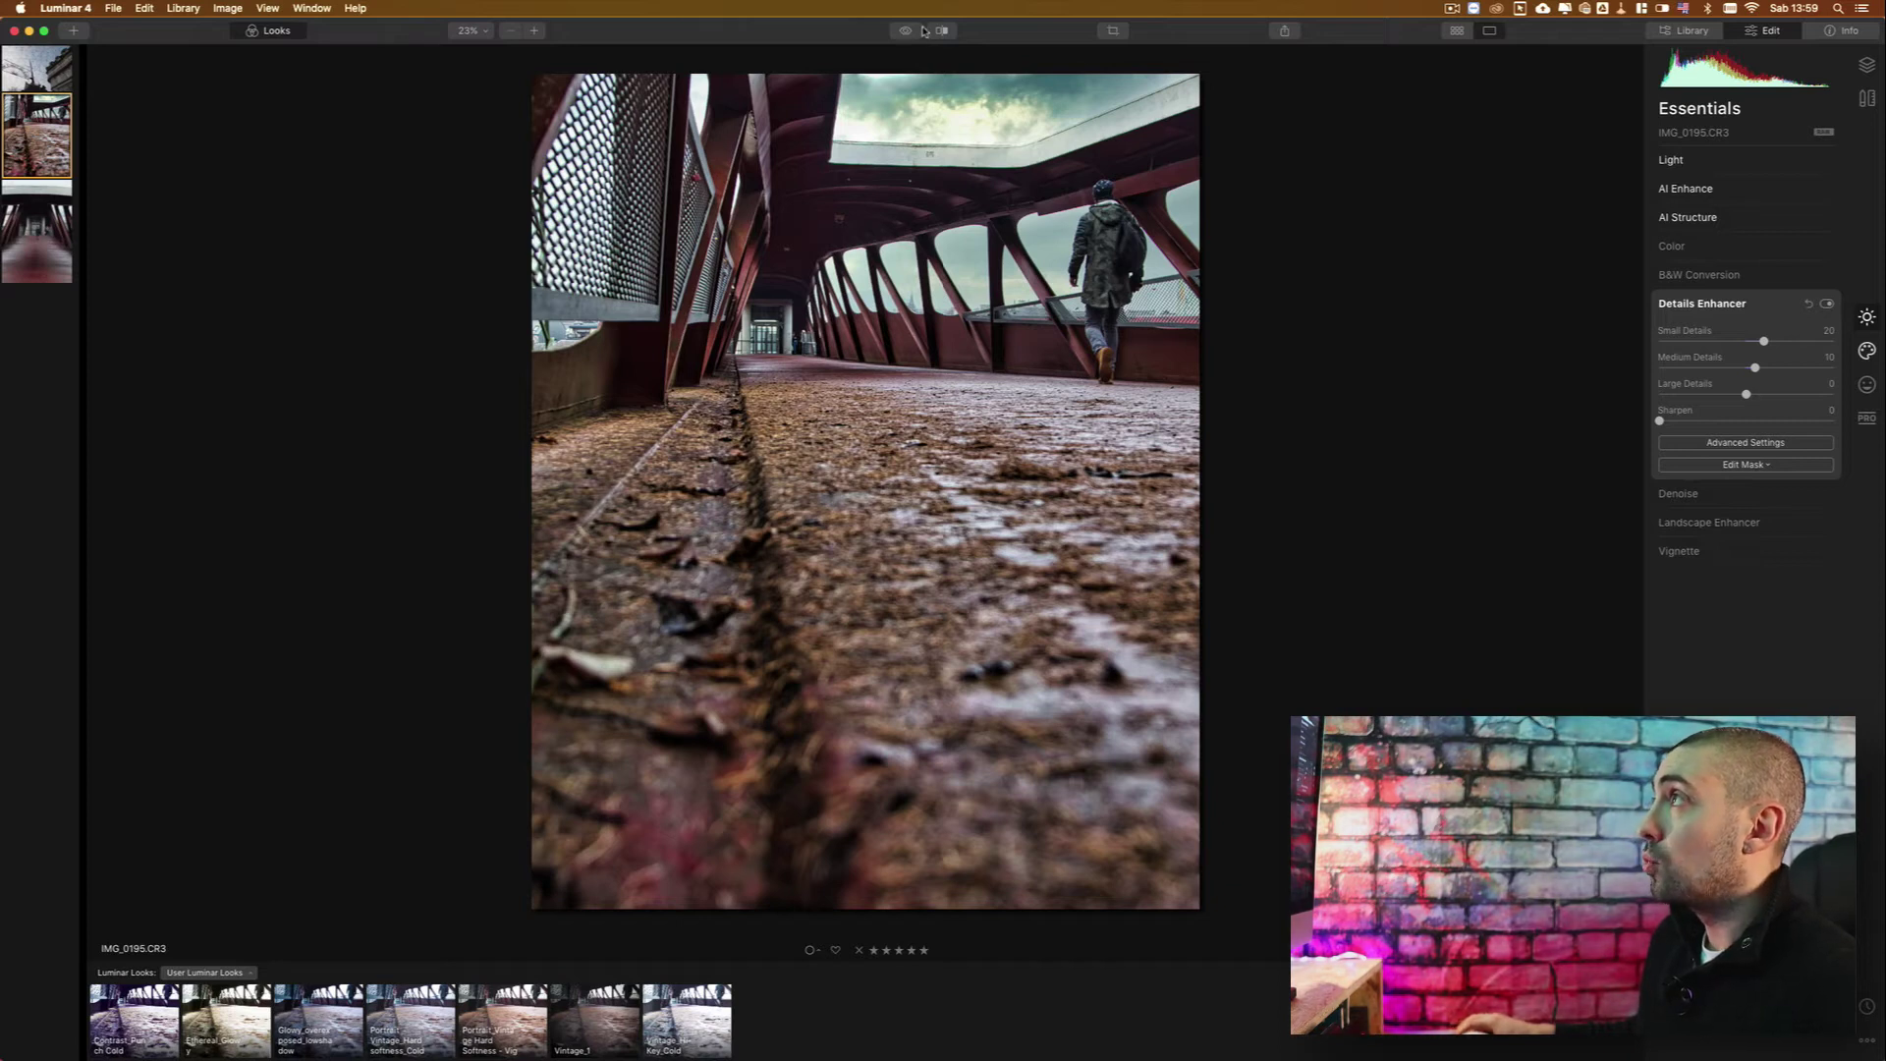
pyautogui.click(941, 31)
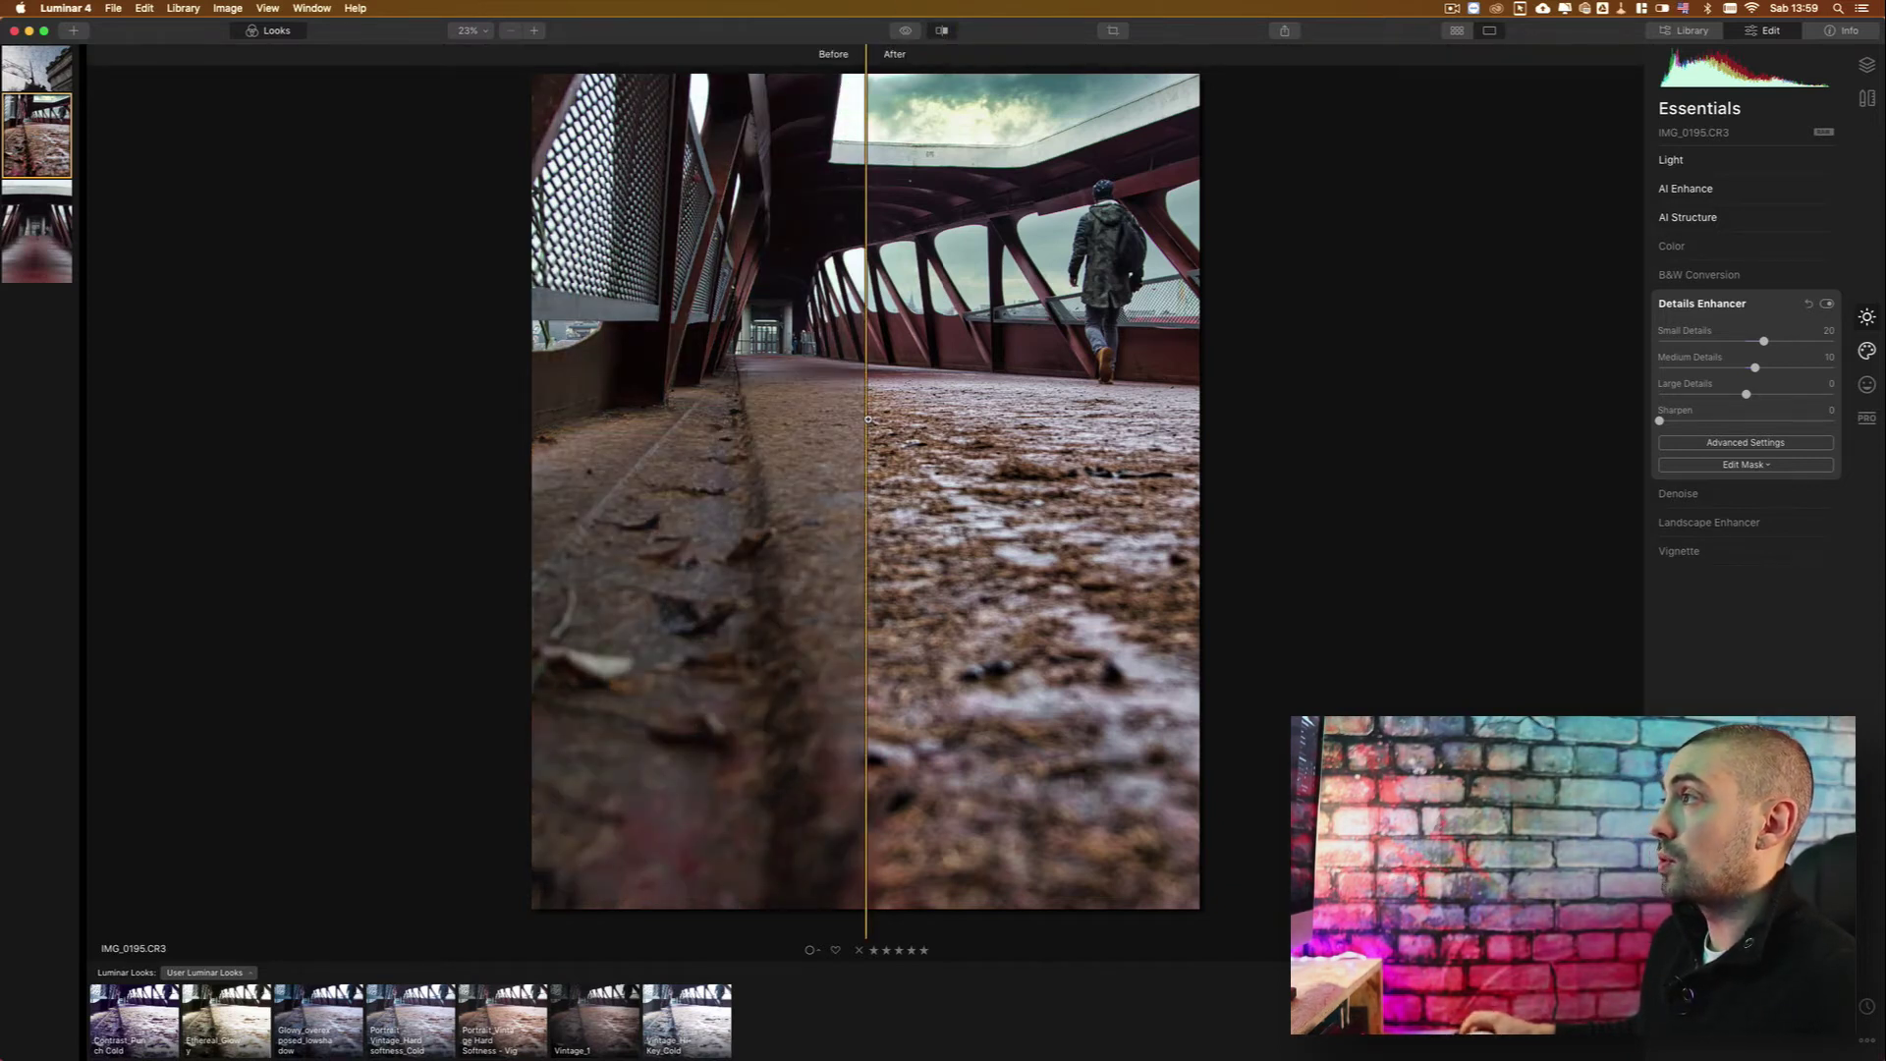
pyautogui.moveTo(866, 423)
pyautogui.mouseDown()
pyautogui.moveTo(712, 423)
pyautogui.moveTo(1167, 439)
pyautogui.moveTo(834, 471)
pyautogui.moveTo(570, 531)
pyautogui.moveTo(625, 538)
pyautogui.mouseUp()
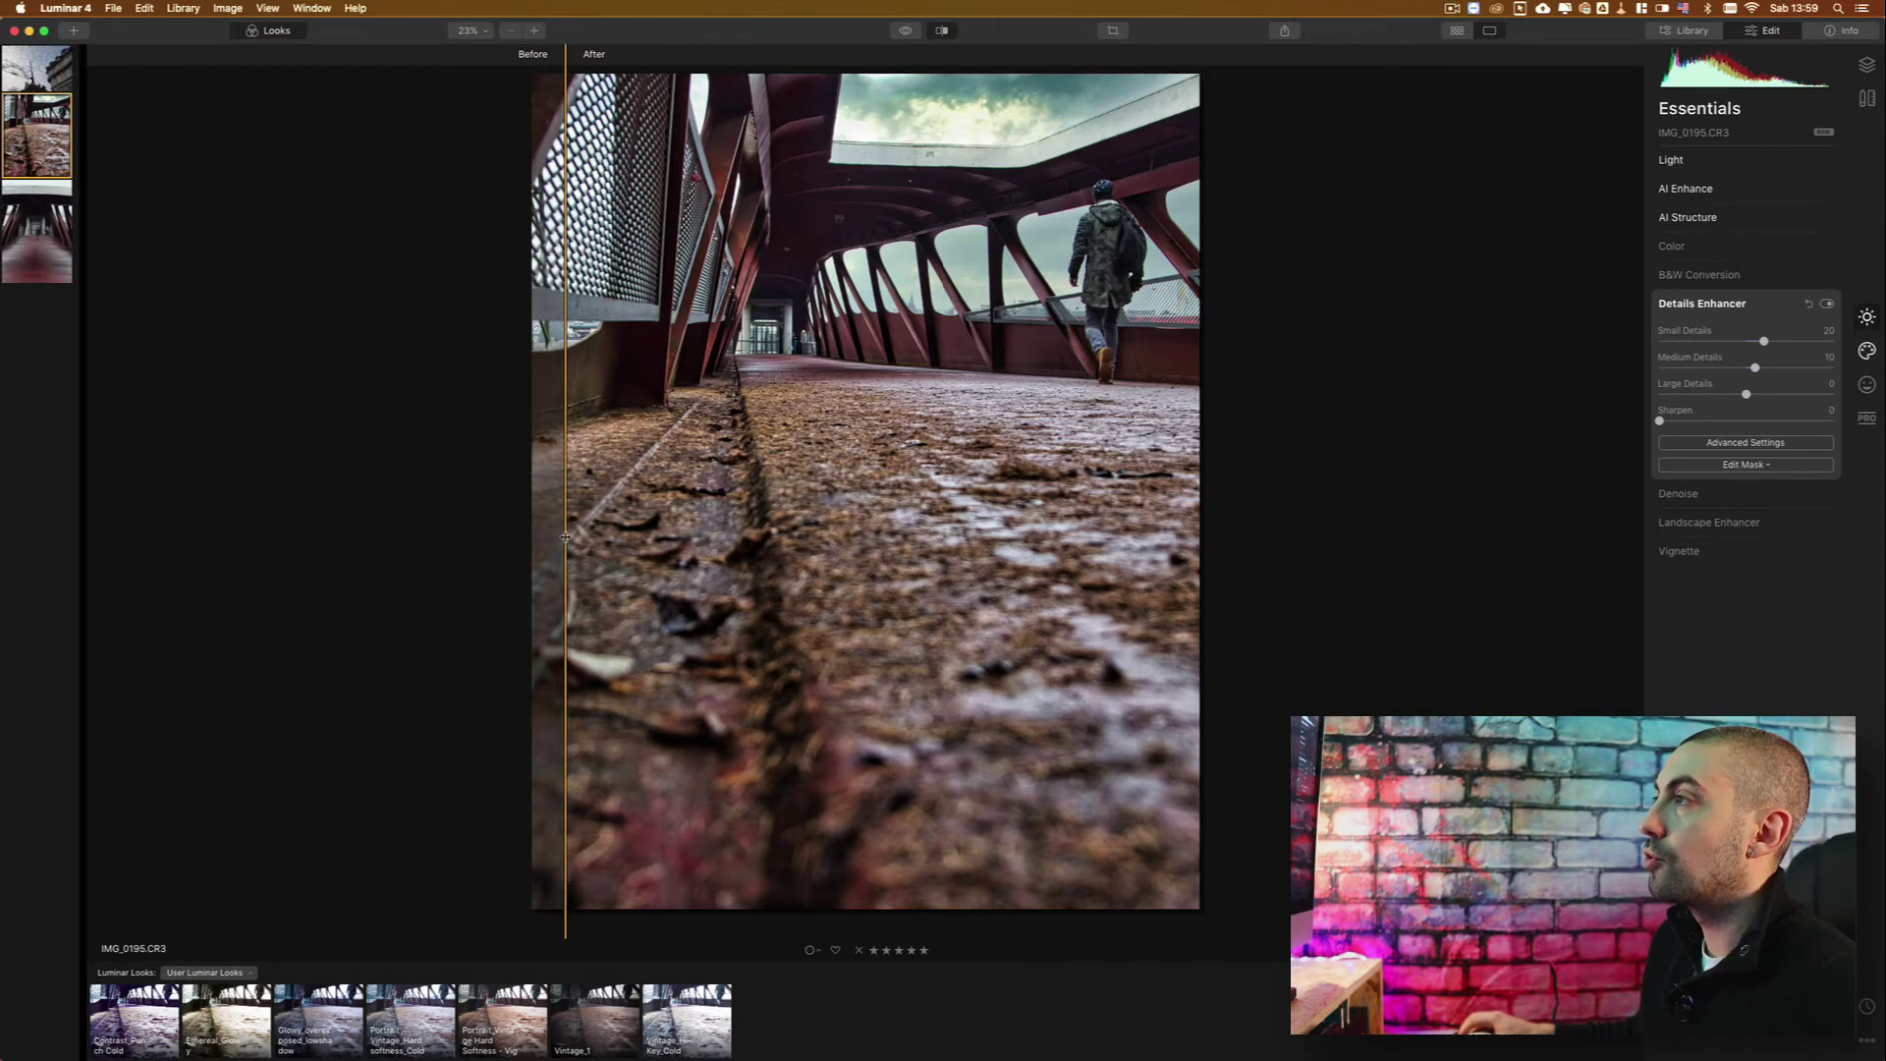
pyautogui.moveTo(565, 538)
pyautogui.mouseDown()
pyautogui.moveTo(1060, 531)
pyautogui.moveTo(519, 528)
pyautogui.moveTo(585, 557)
pyautogui.moveTo(521, 579)
pyautogui.mouseUp()
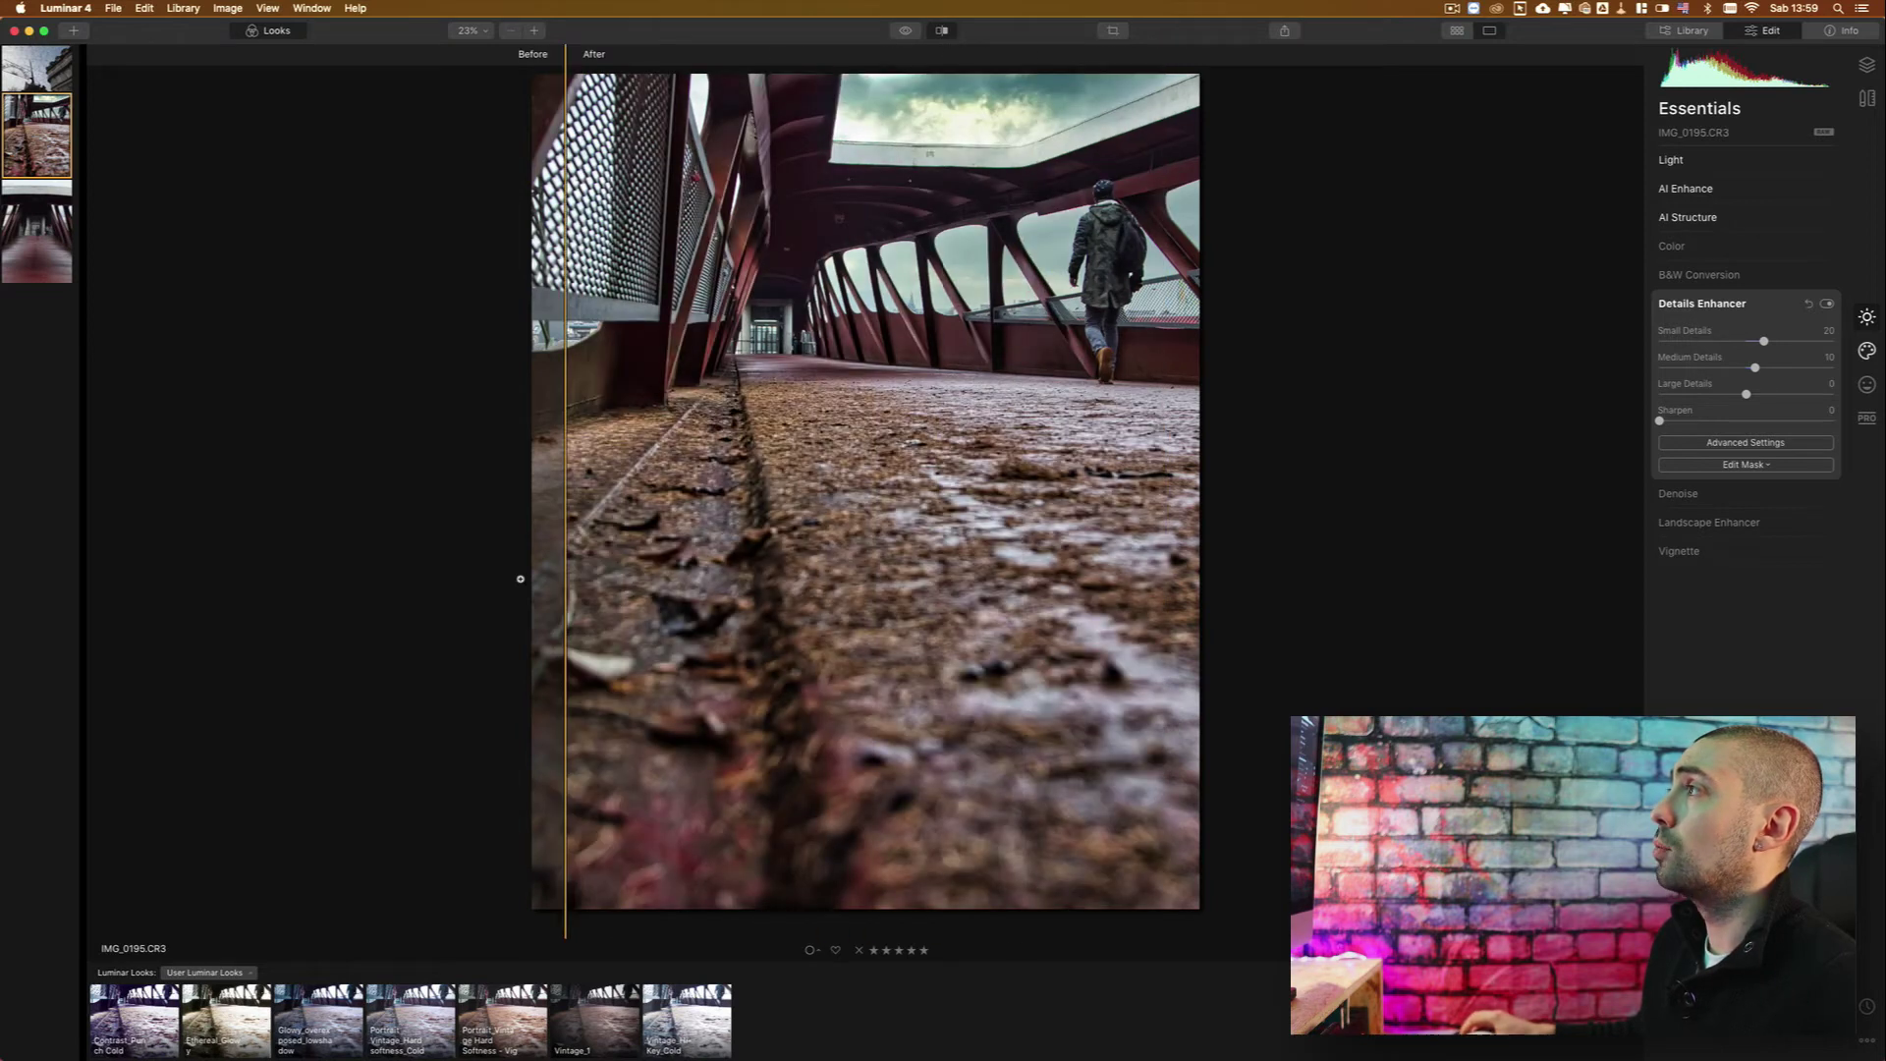
pyautogui.click(872, 538)
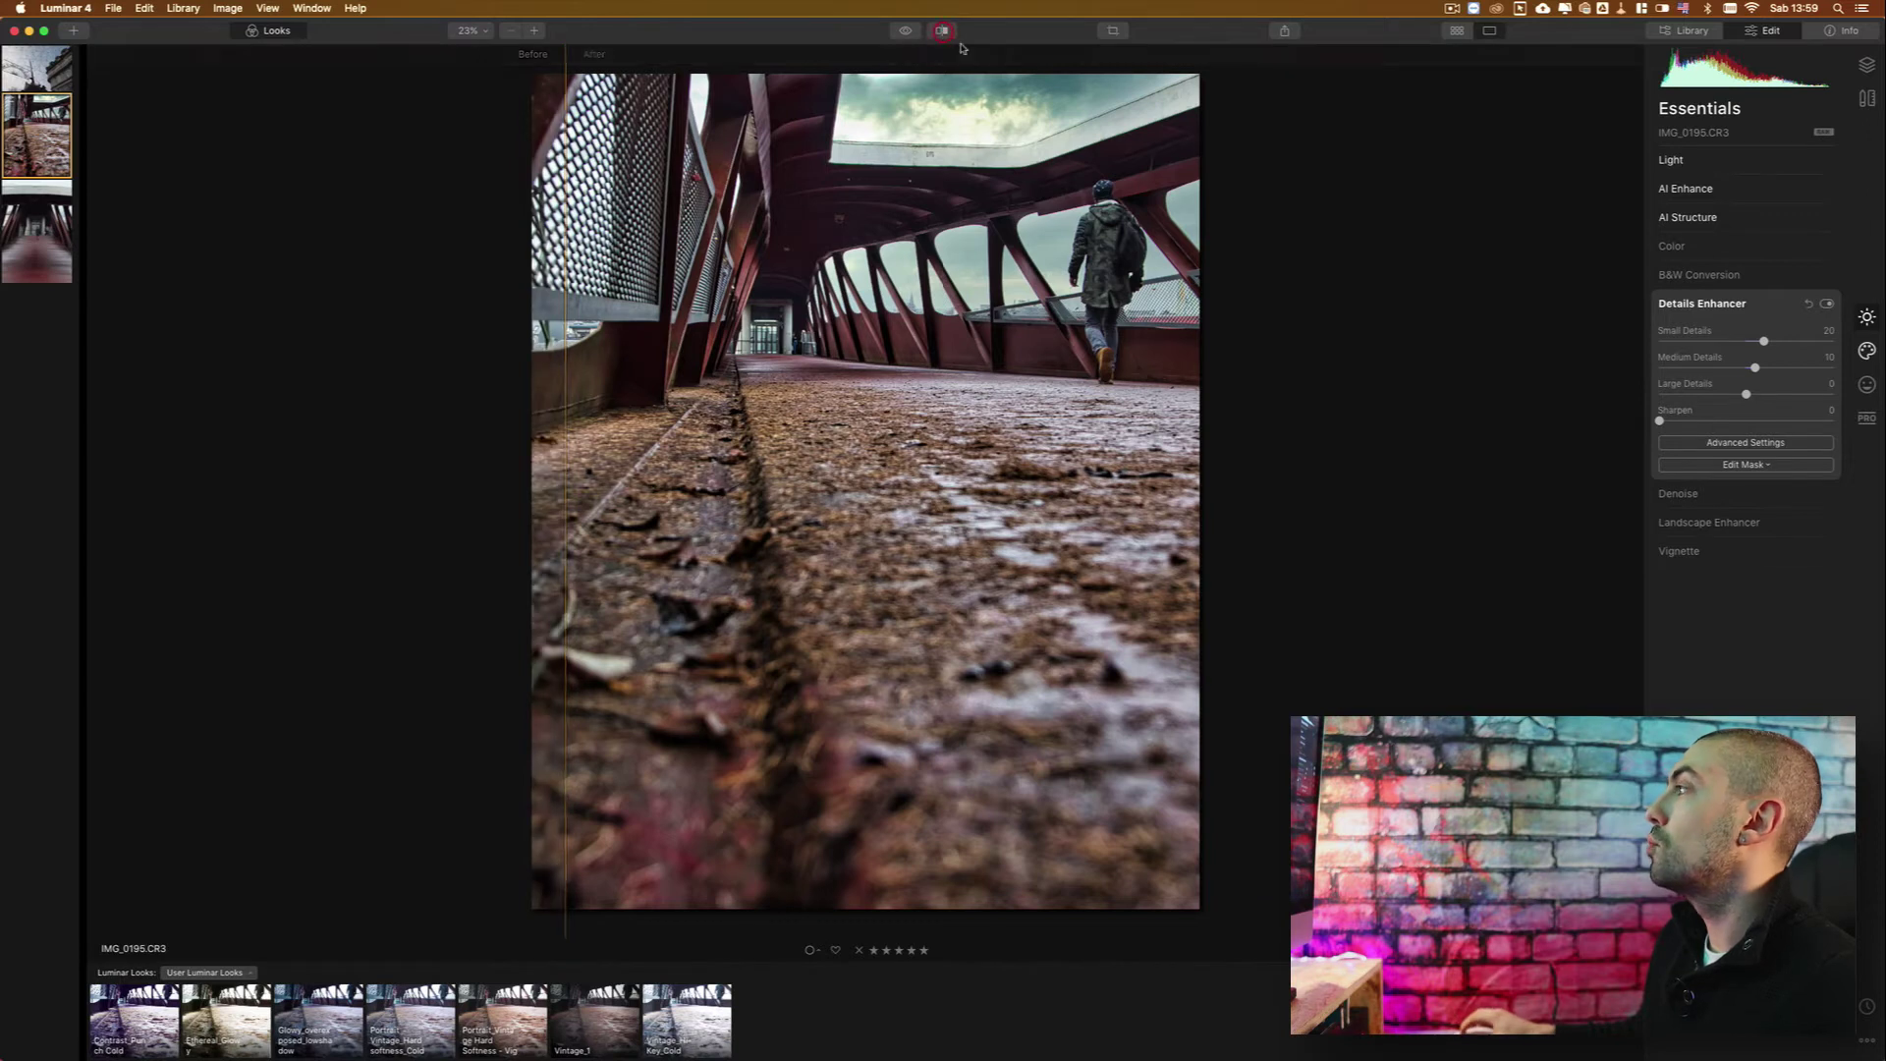
pyautogui.click(941, 29)
# Set Details Enhancer Sharpen to 22 and Luminosity Denoise to 29.
pyautogui.click(1698, 421)
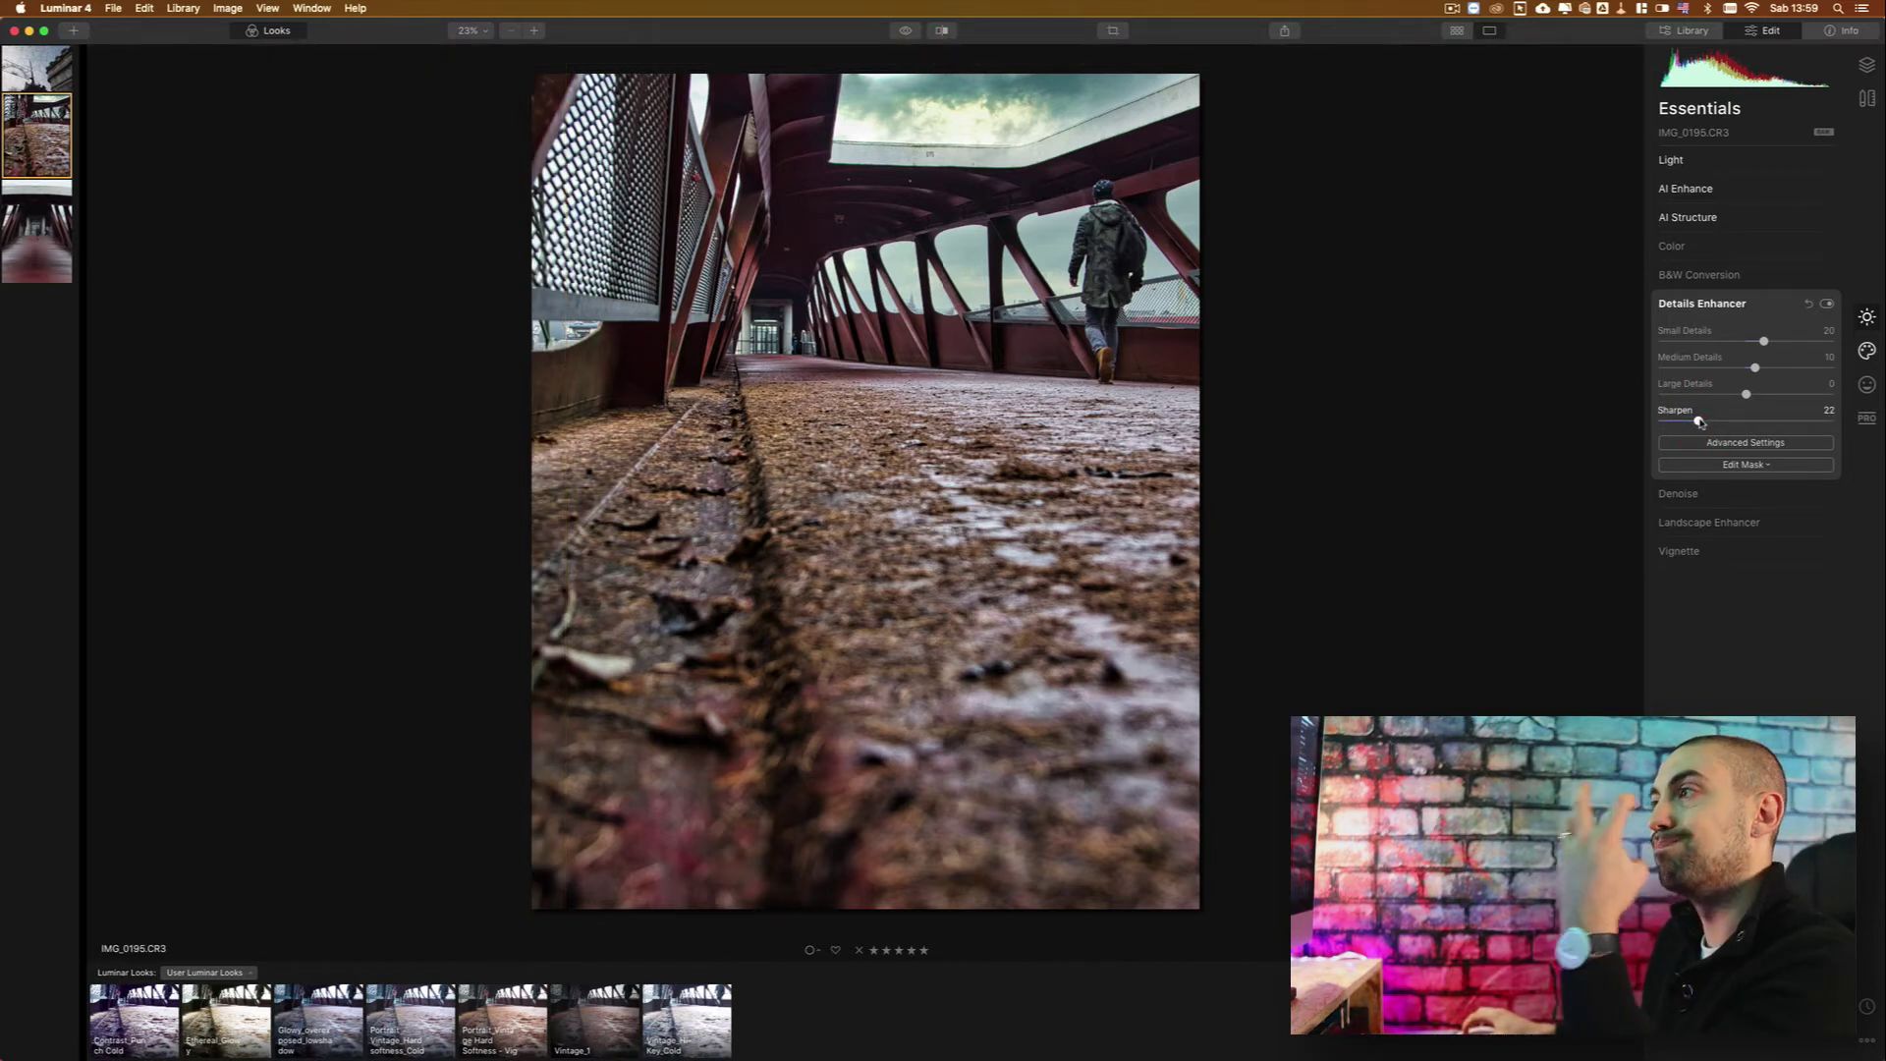
pyautogui.click(1699, 302)
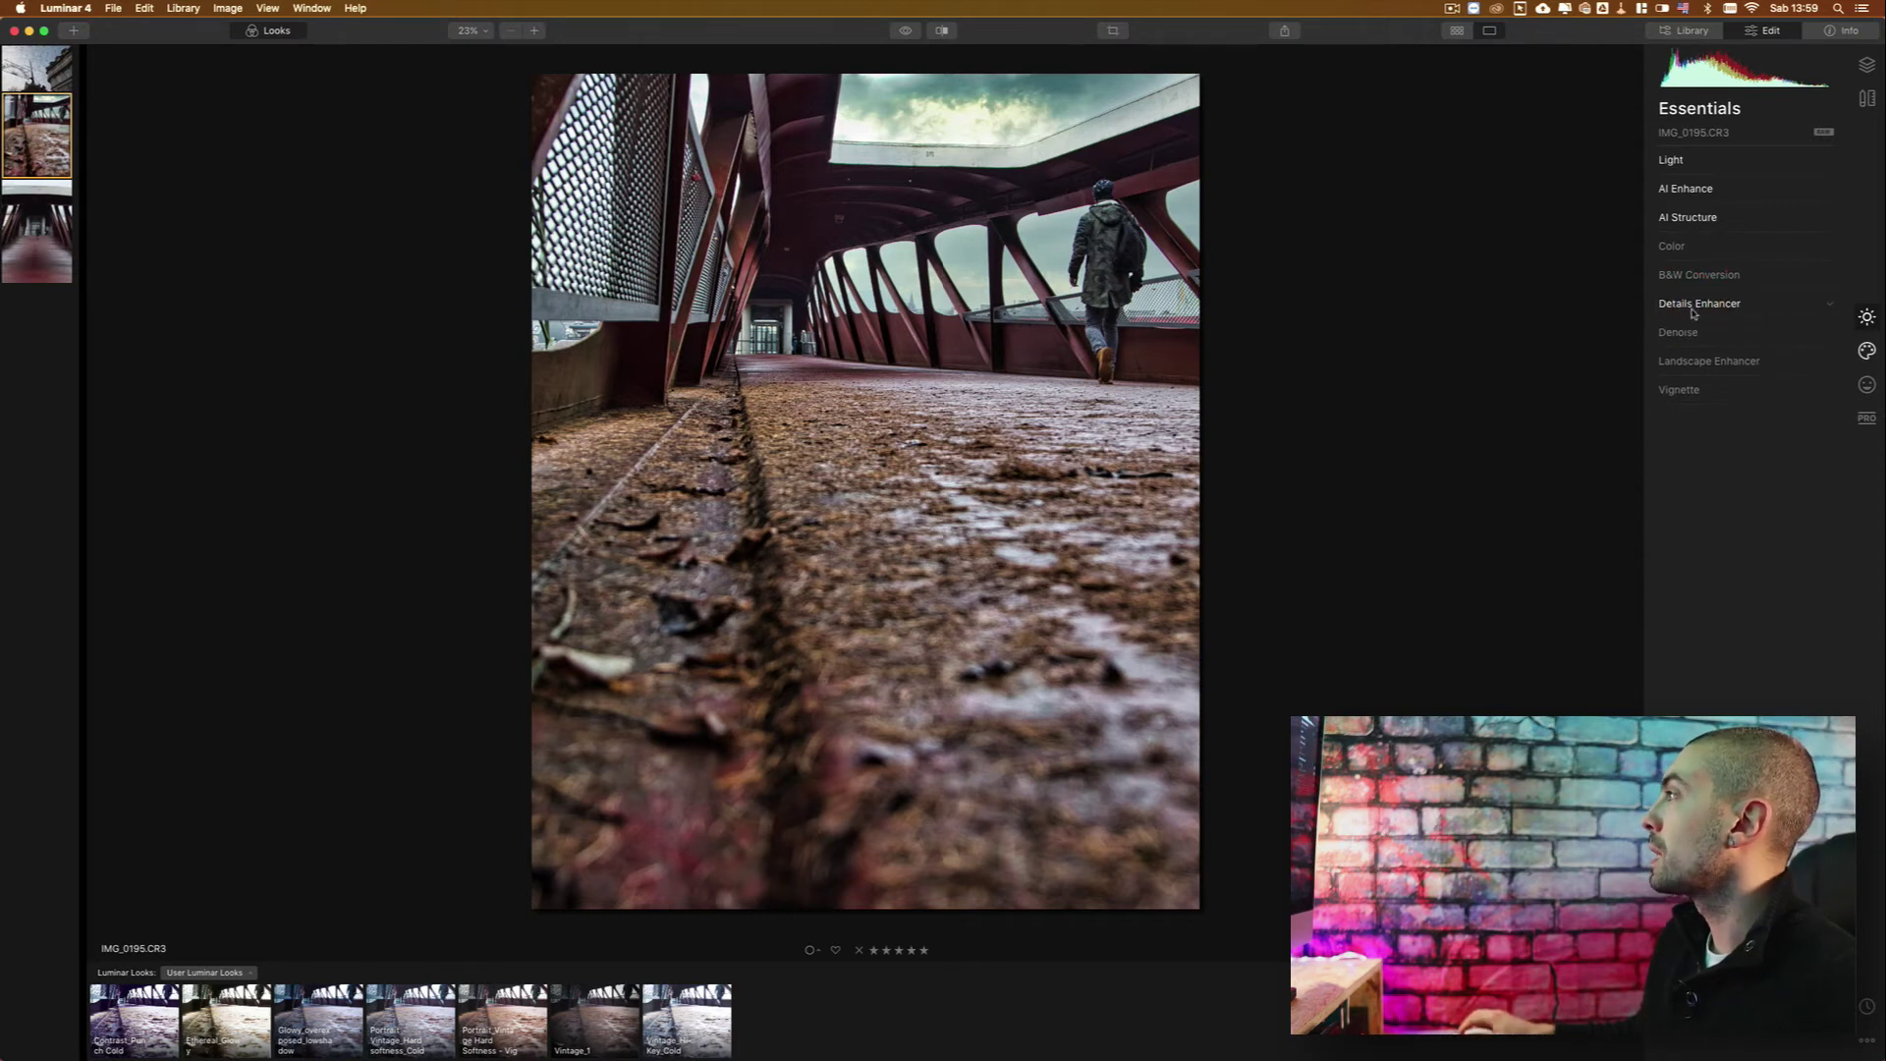
pyautogui.click(1695, 337)
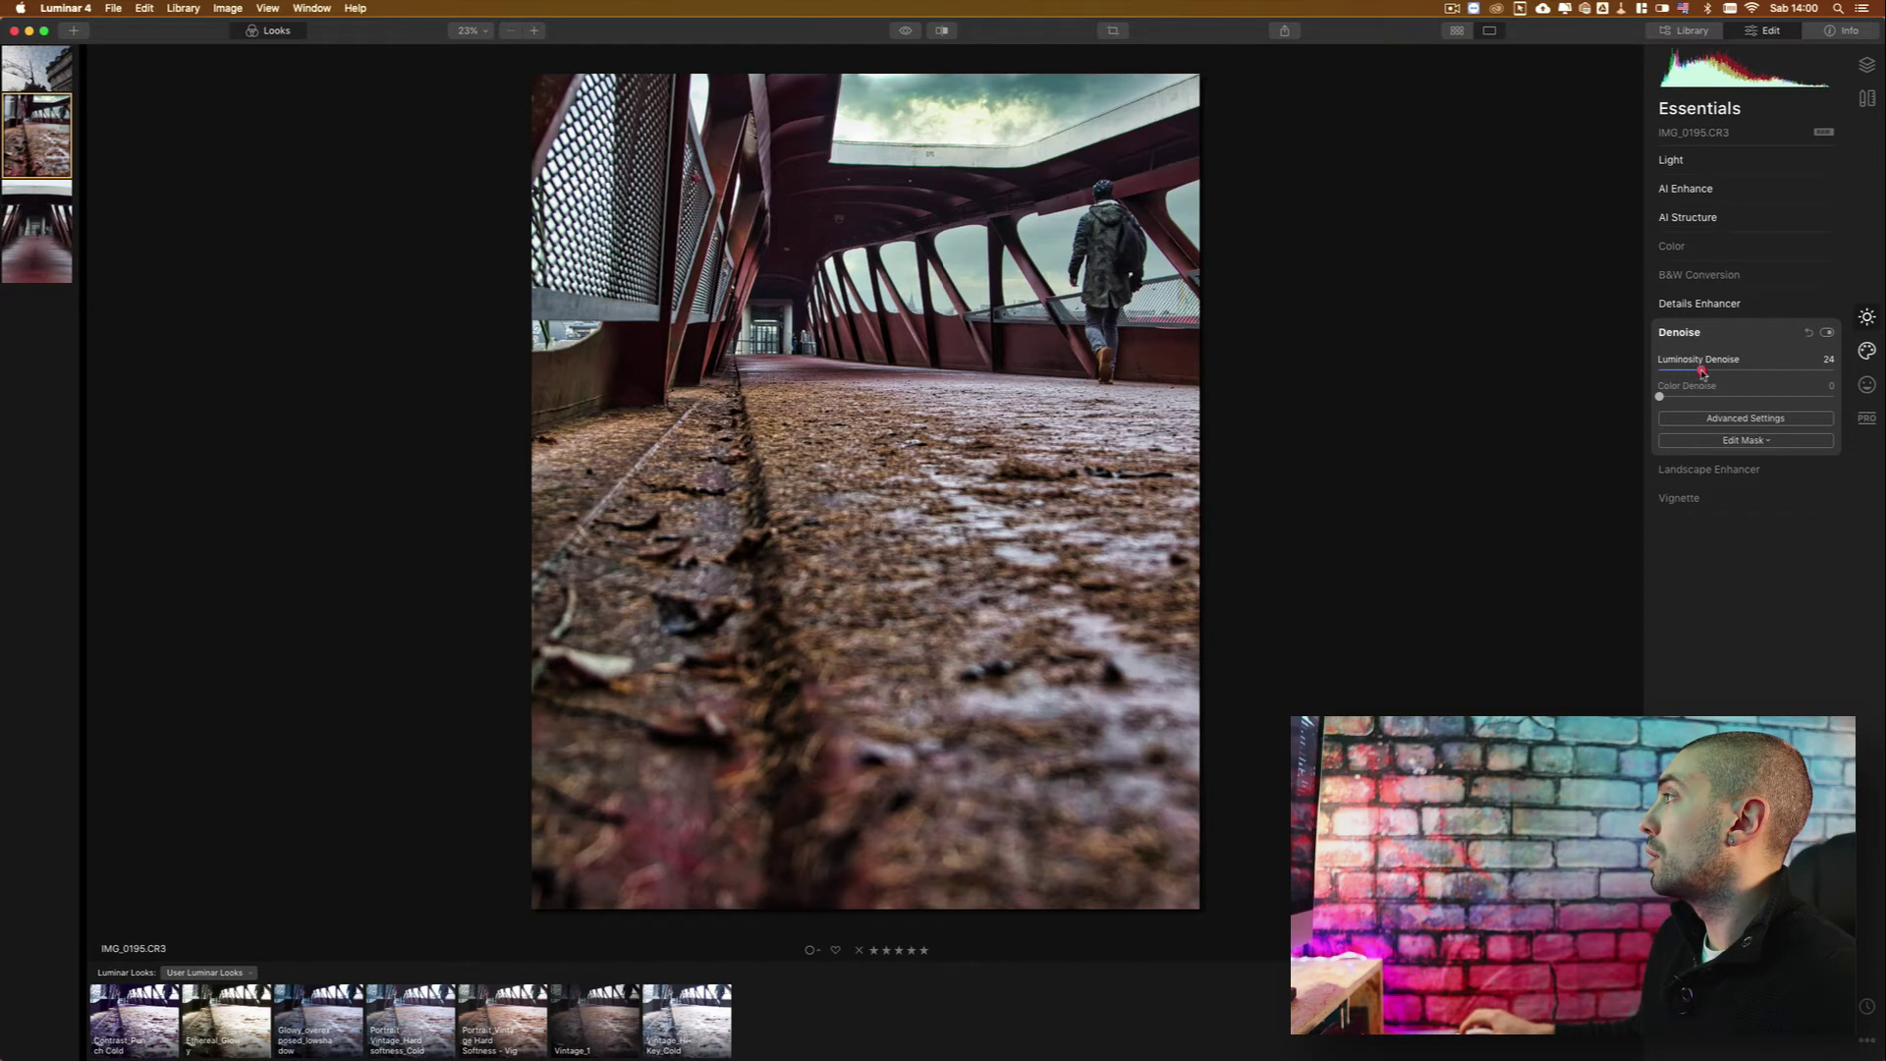
pyautogui.moveTo(1710, 372); pyautogui.dragTo(1713, 372)
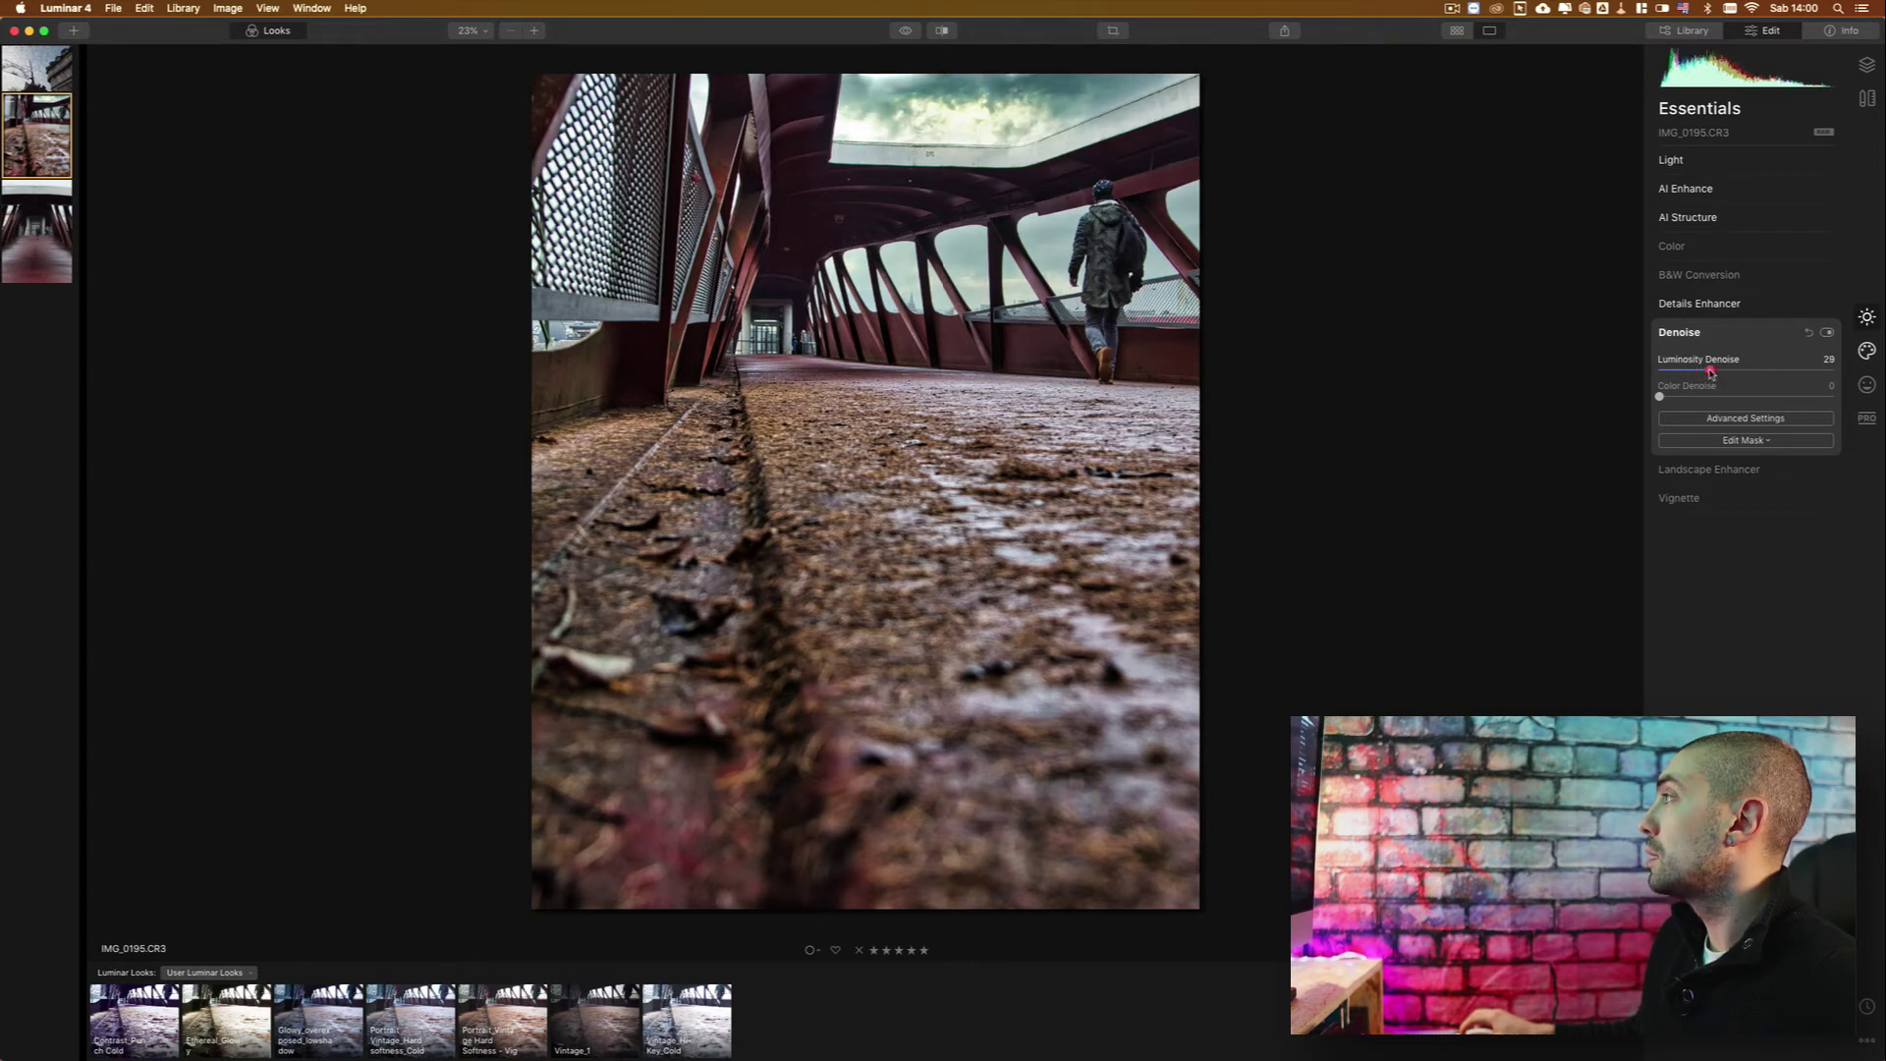
pyautogui.click(1682, 333)
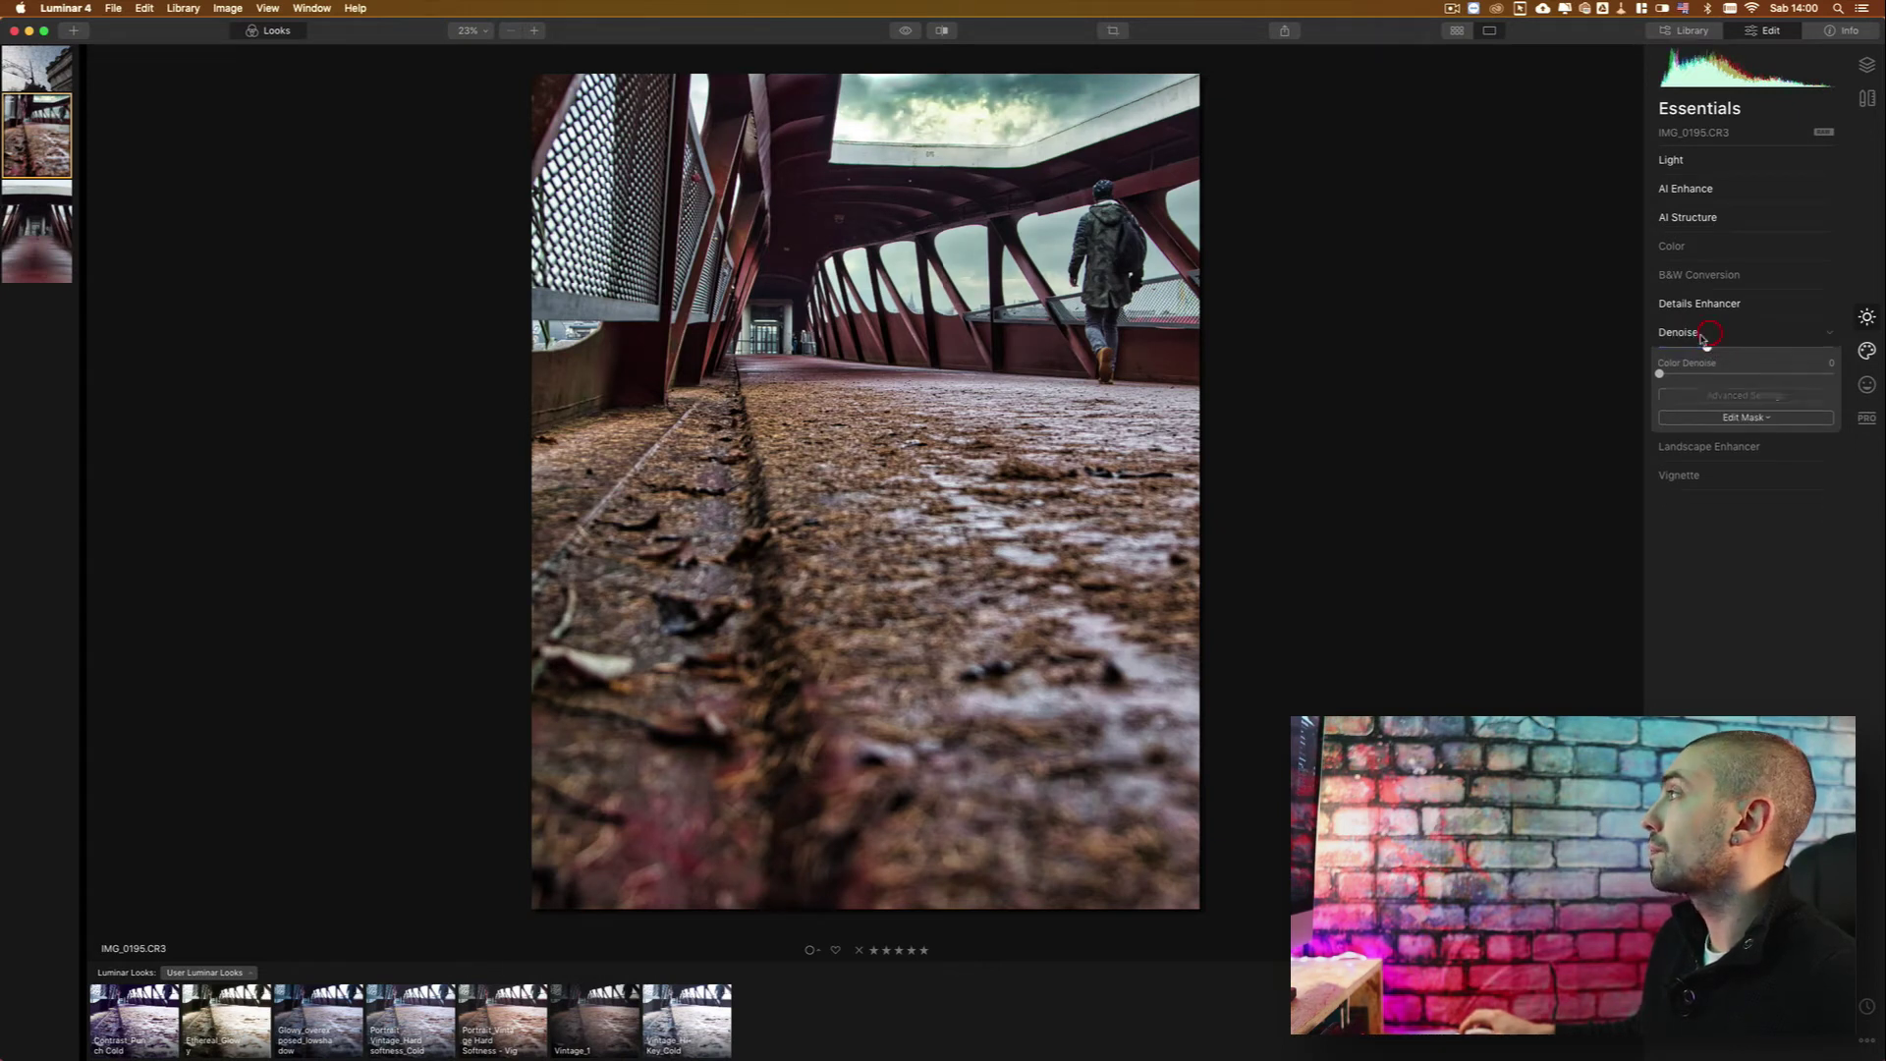
pyautogui.click(1692, 391)
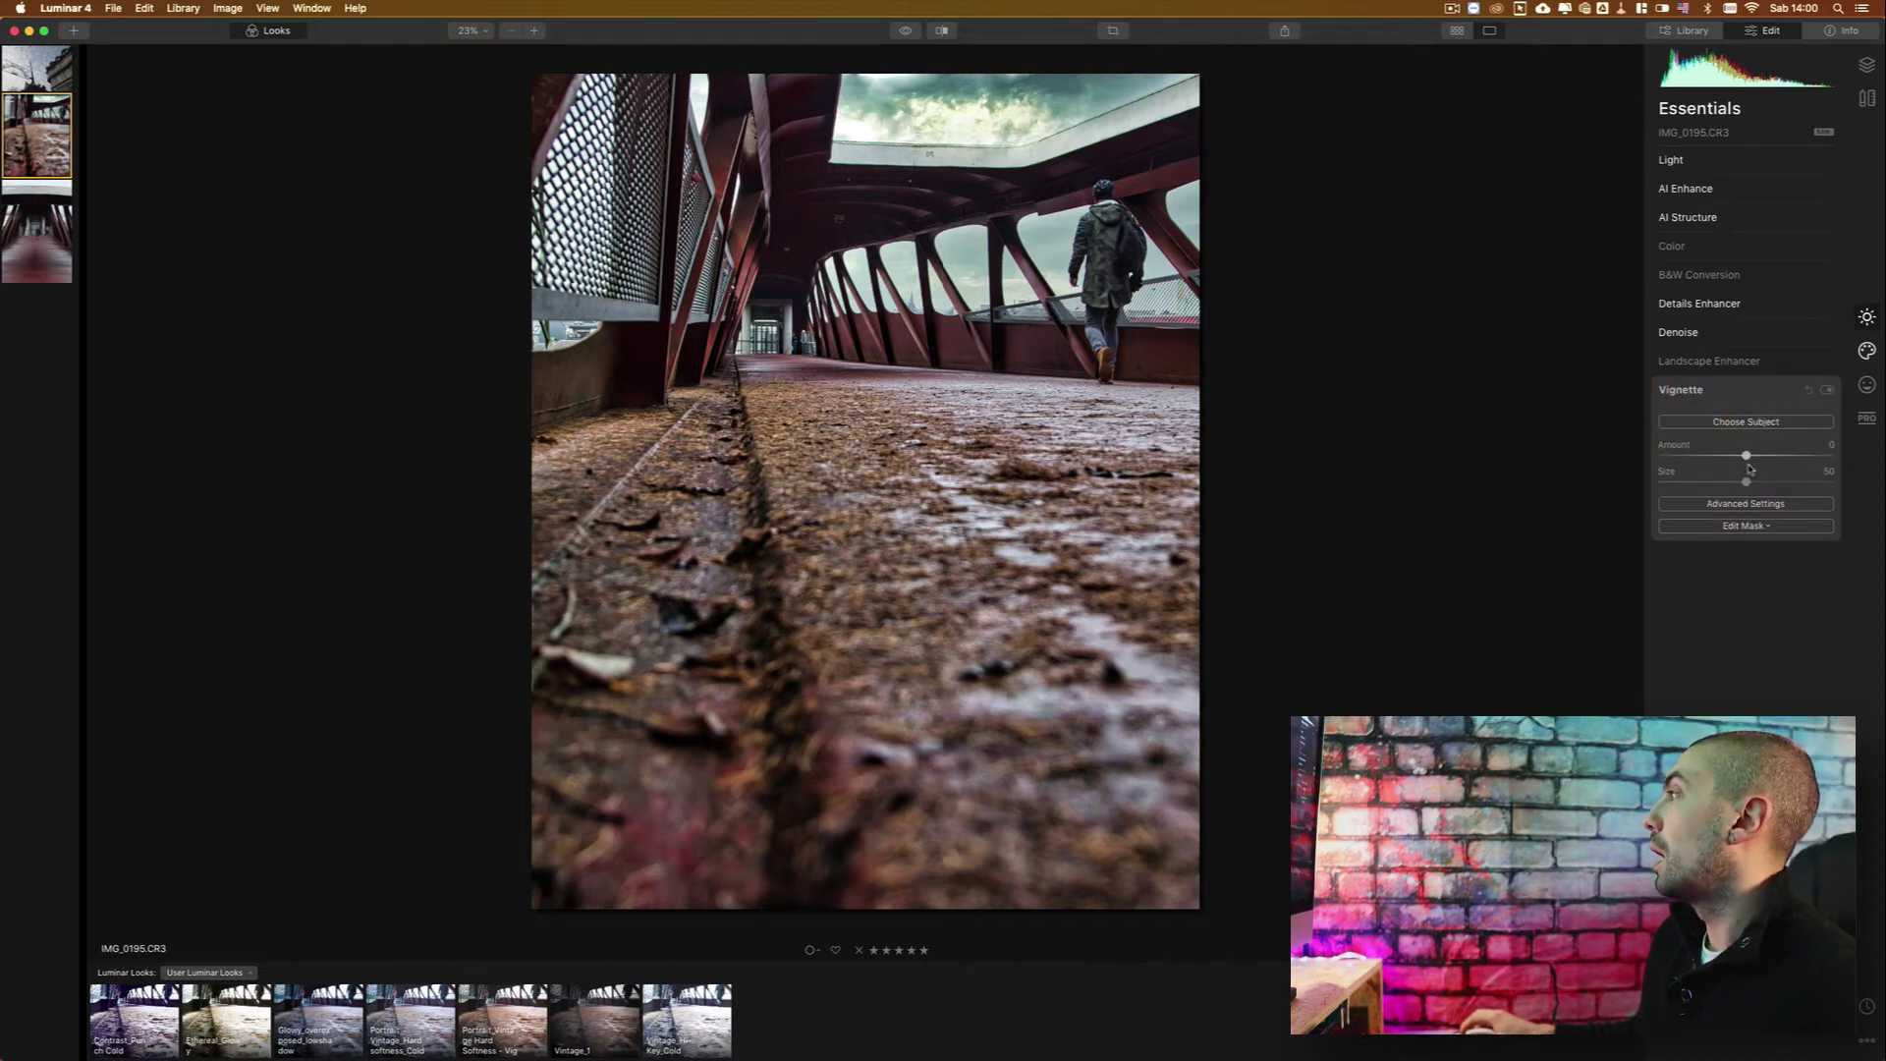
# Add a vignette at Amount -54 and Size 31, toggling it on and off to compare.
pyautogui.moveTo(1746, 455); pyautogui.dragTo(1741, 457)
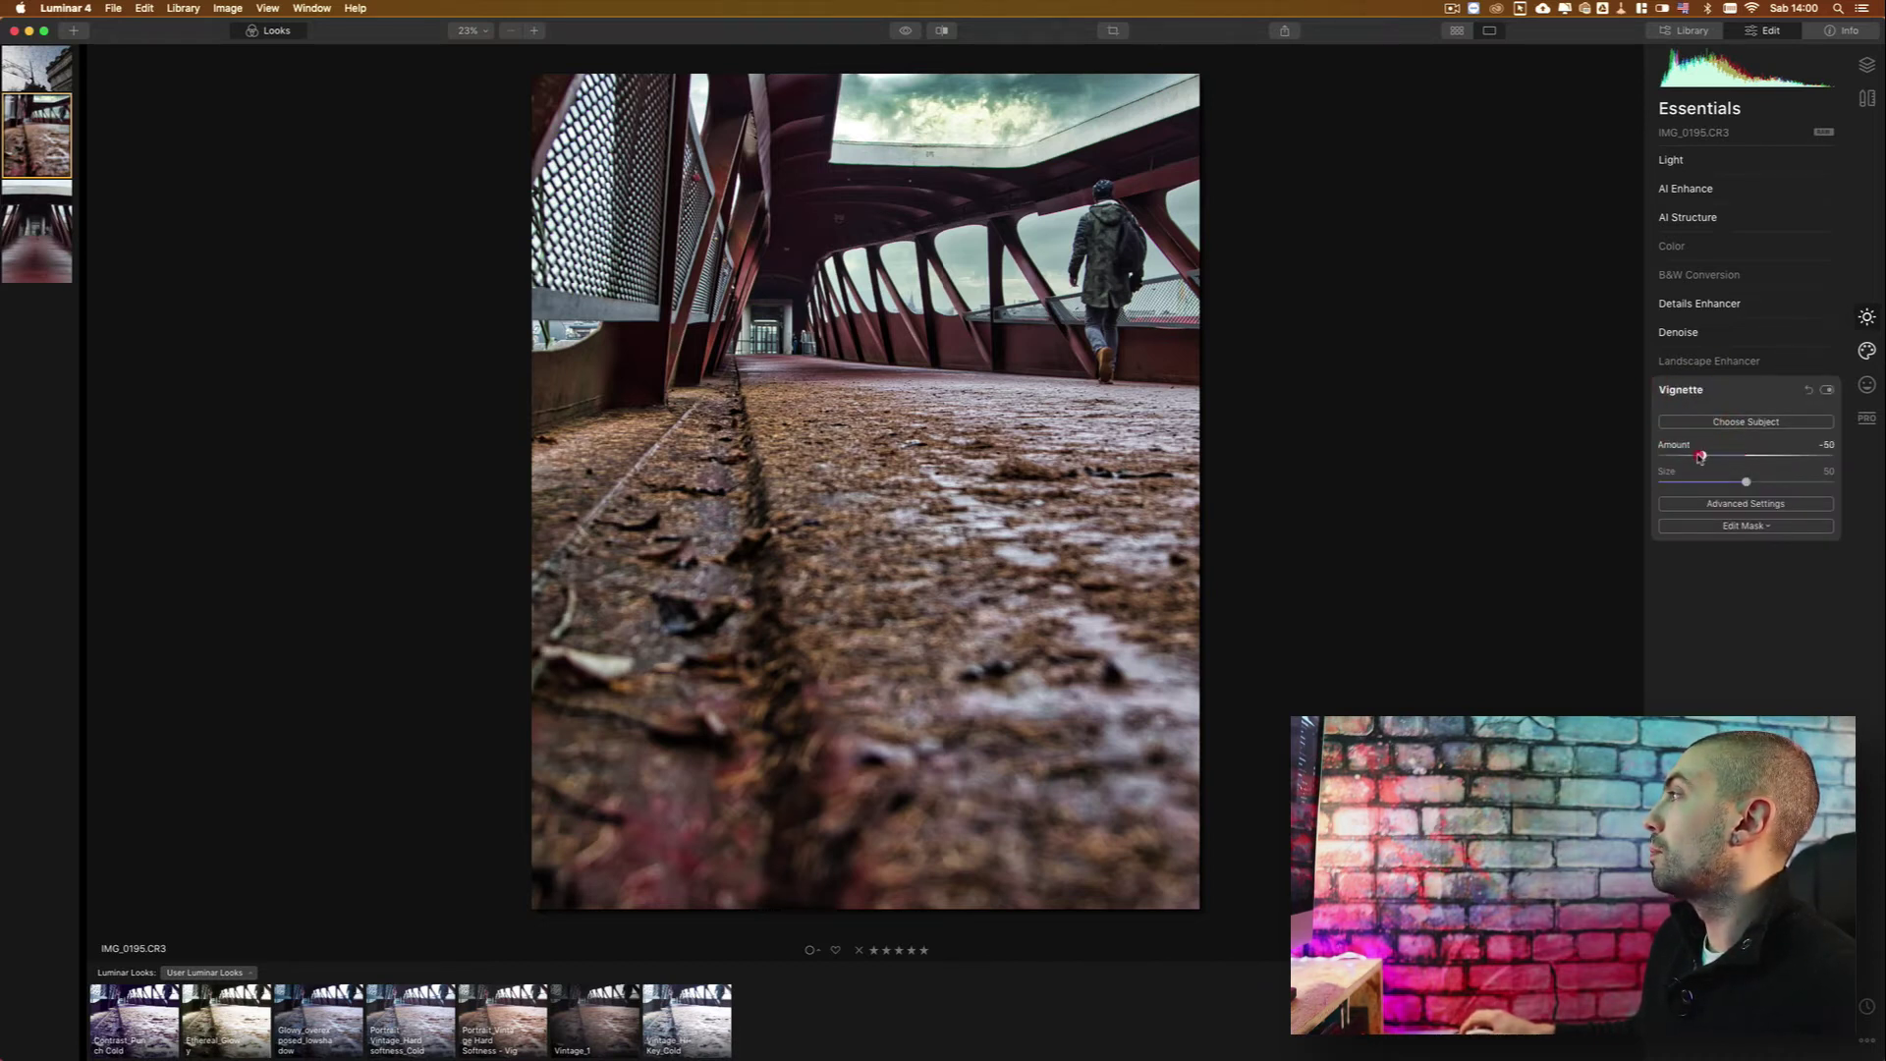
pyautogui.moveTo(1698, 457); pyautogui.dragTo(1697, 457)
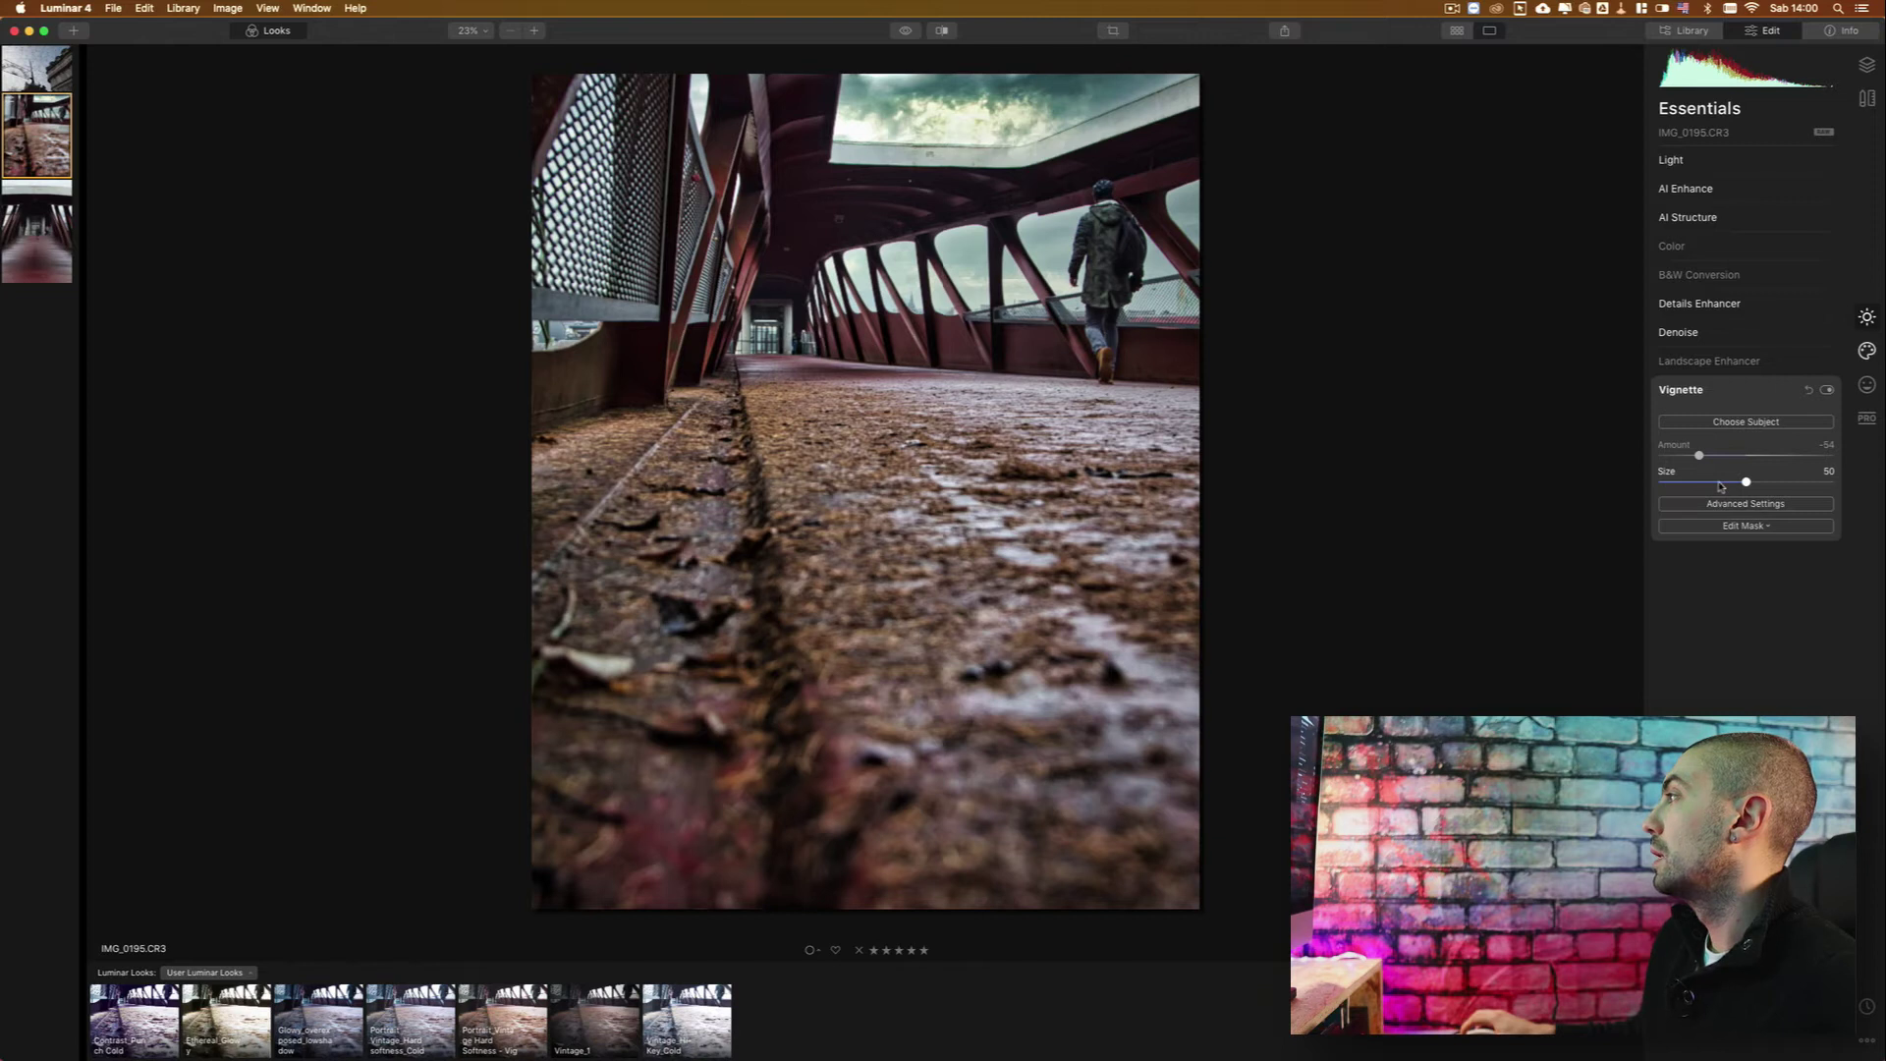
pyautogui.click(1721, 484)
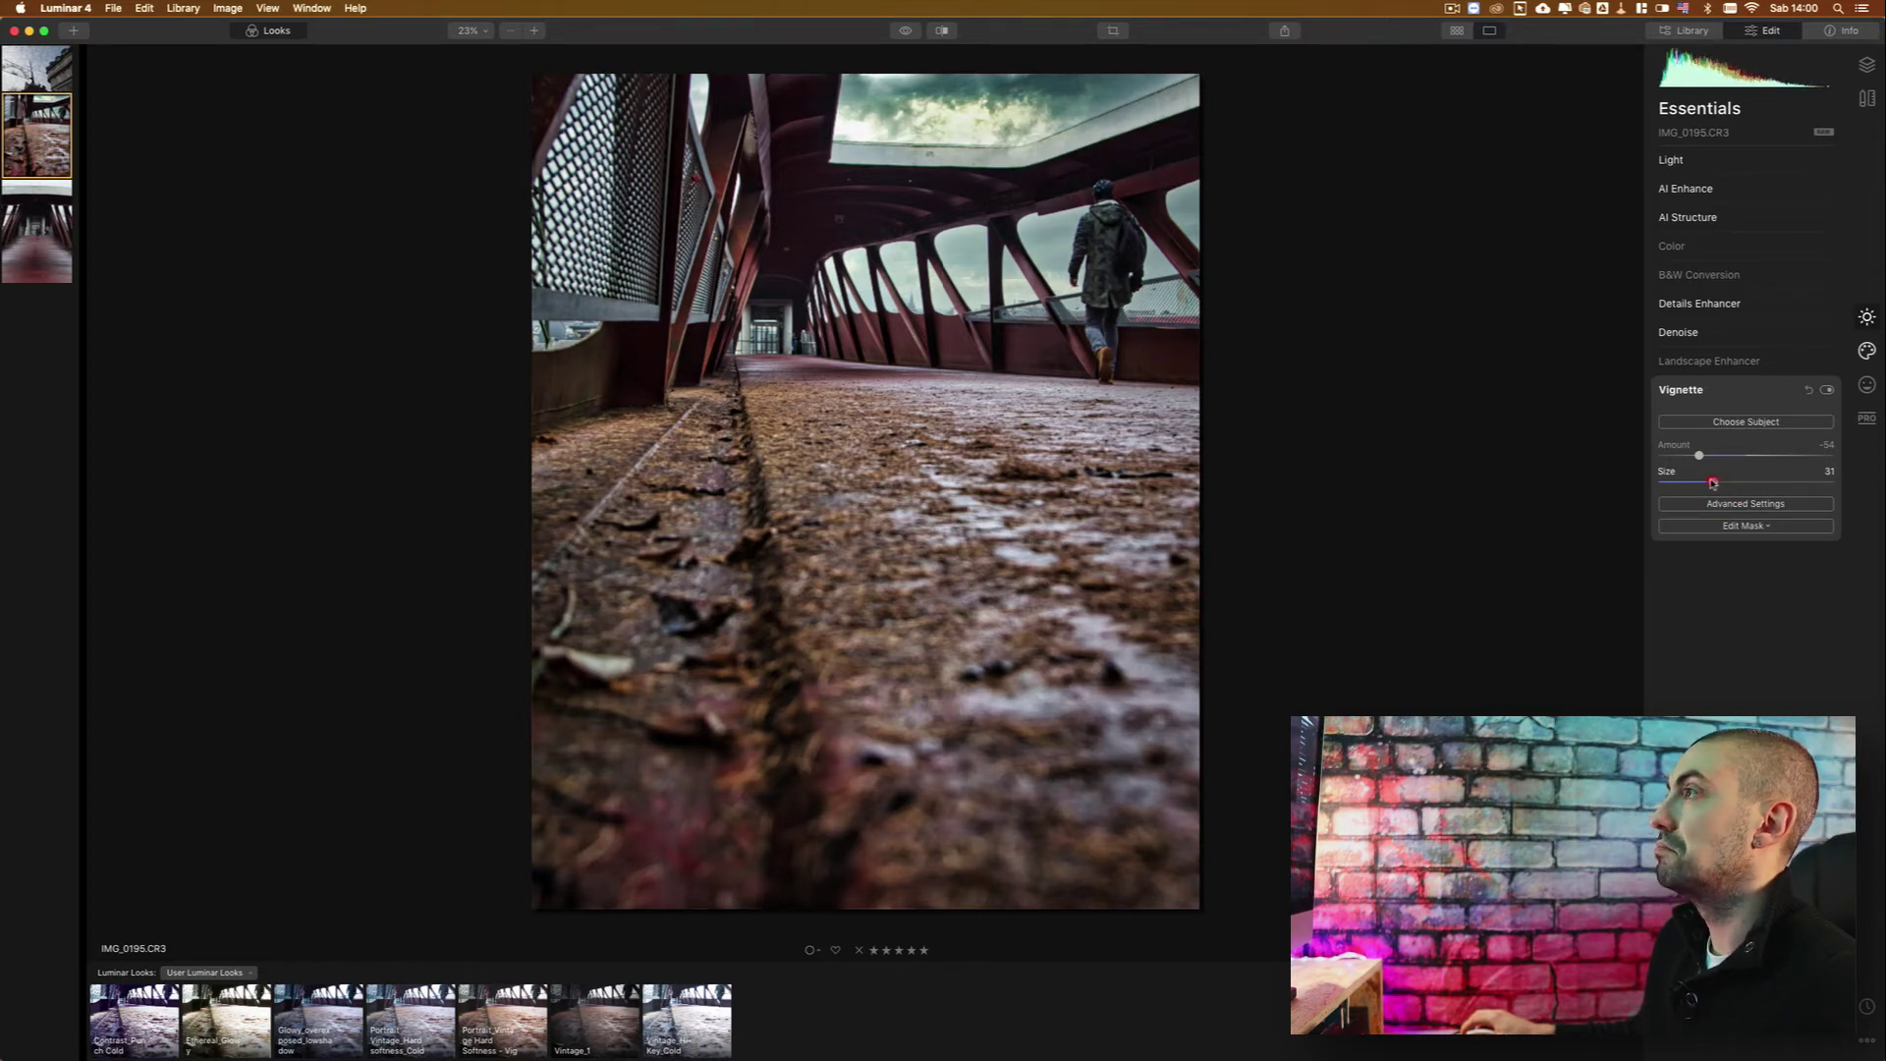
pyautogui.click(1827, 391)
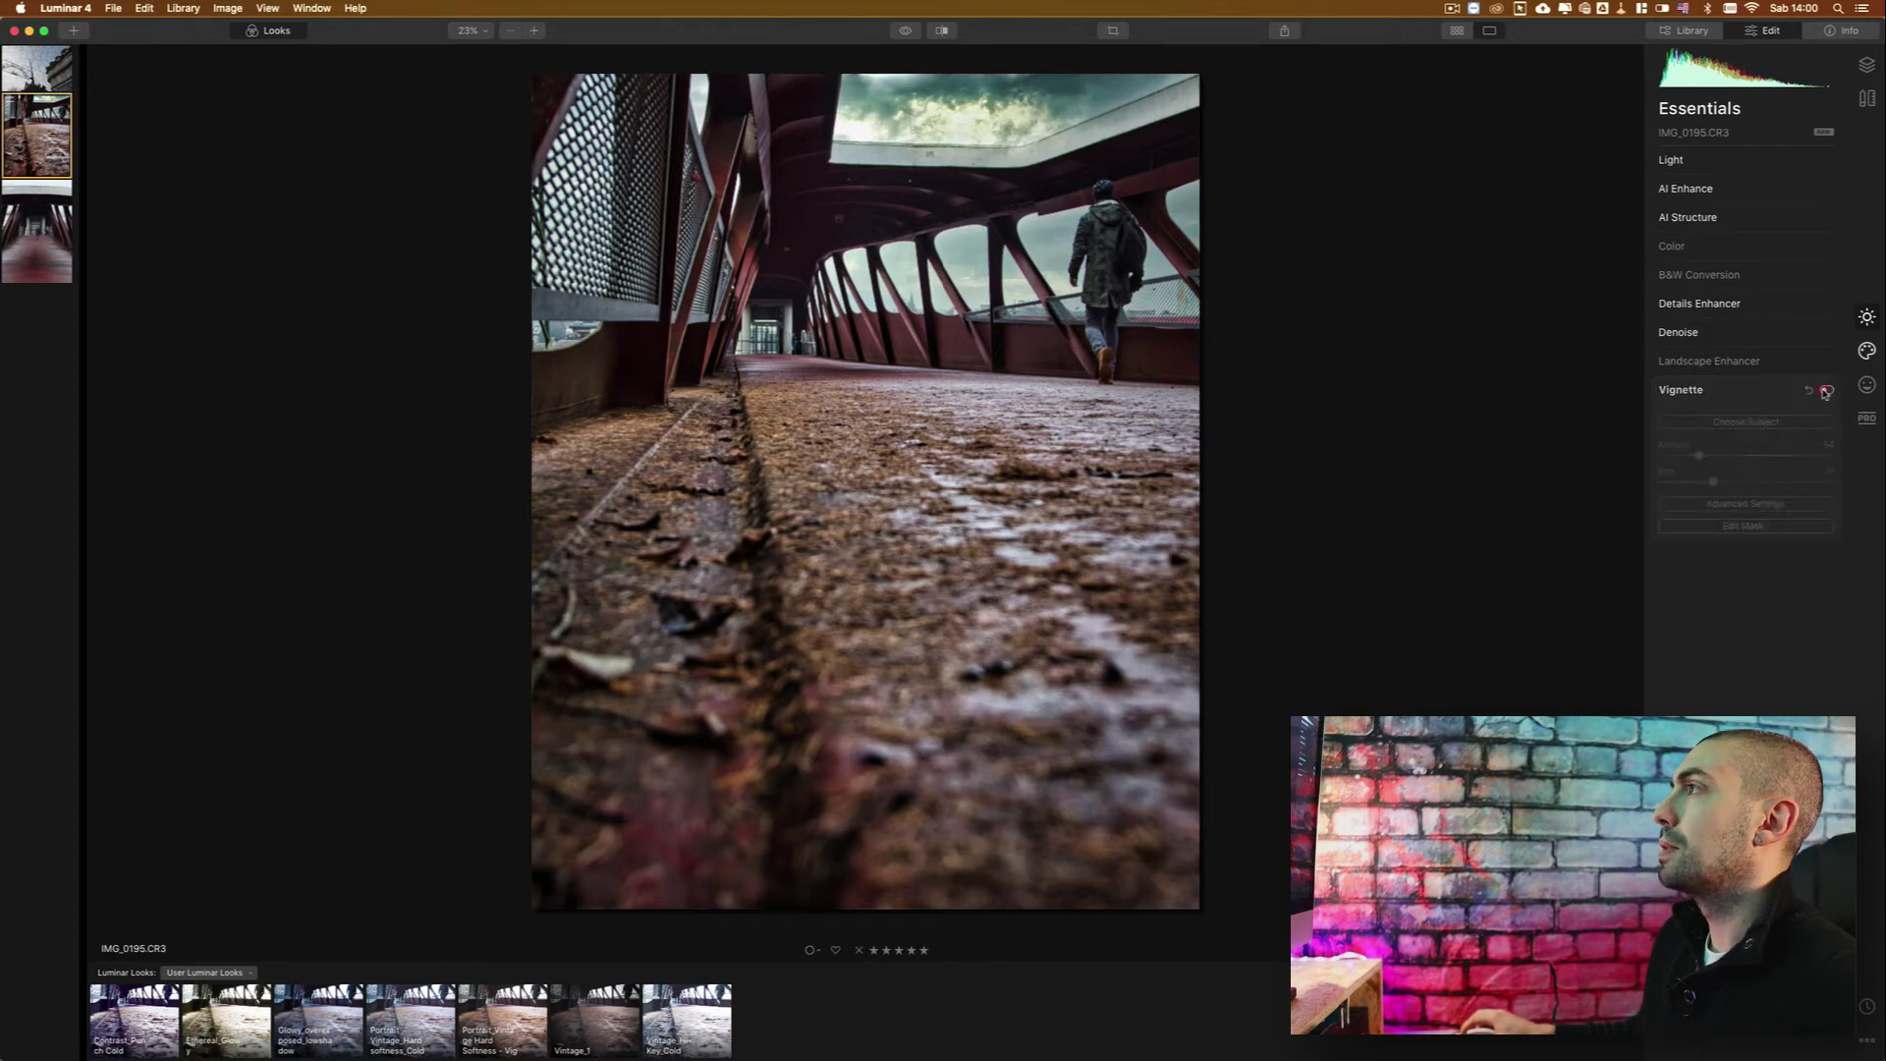
pyautogui.click(1827, 391)
pyautogui.click(1827, 391)
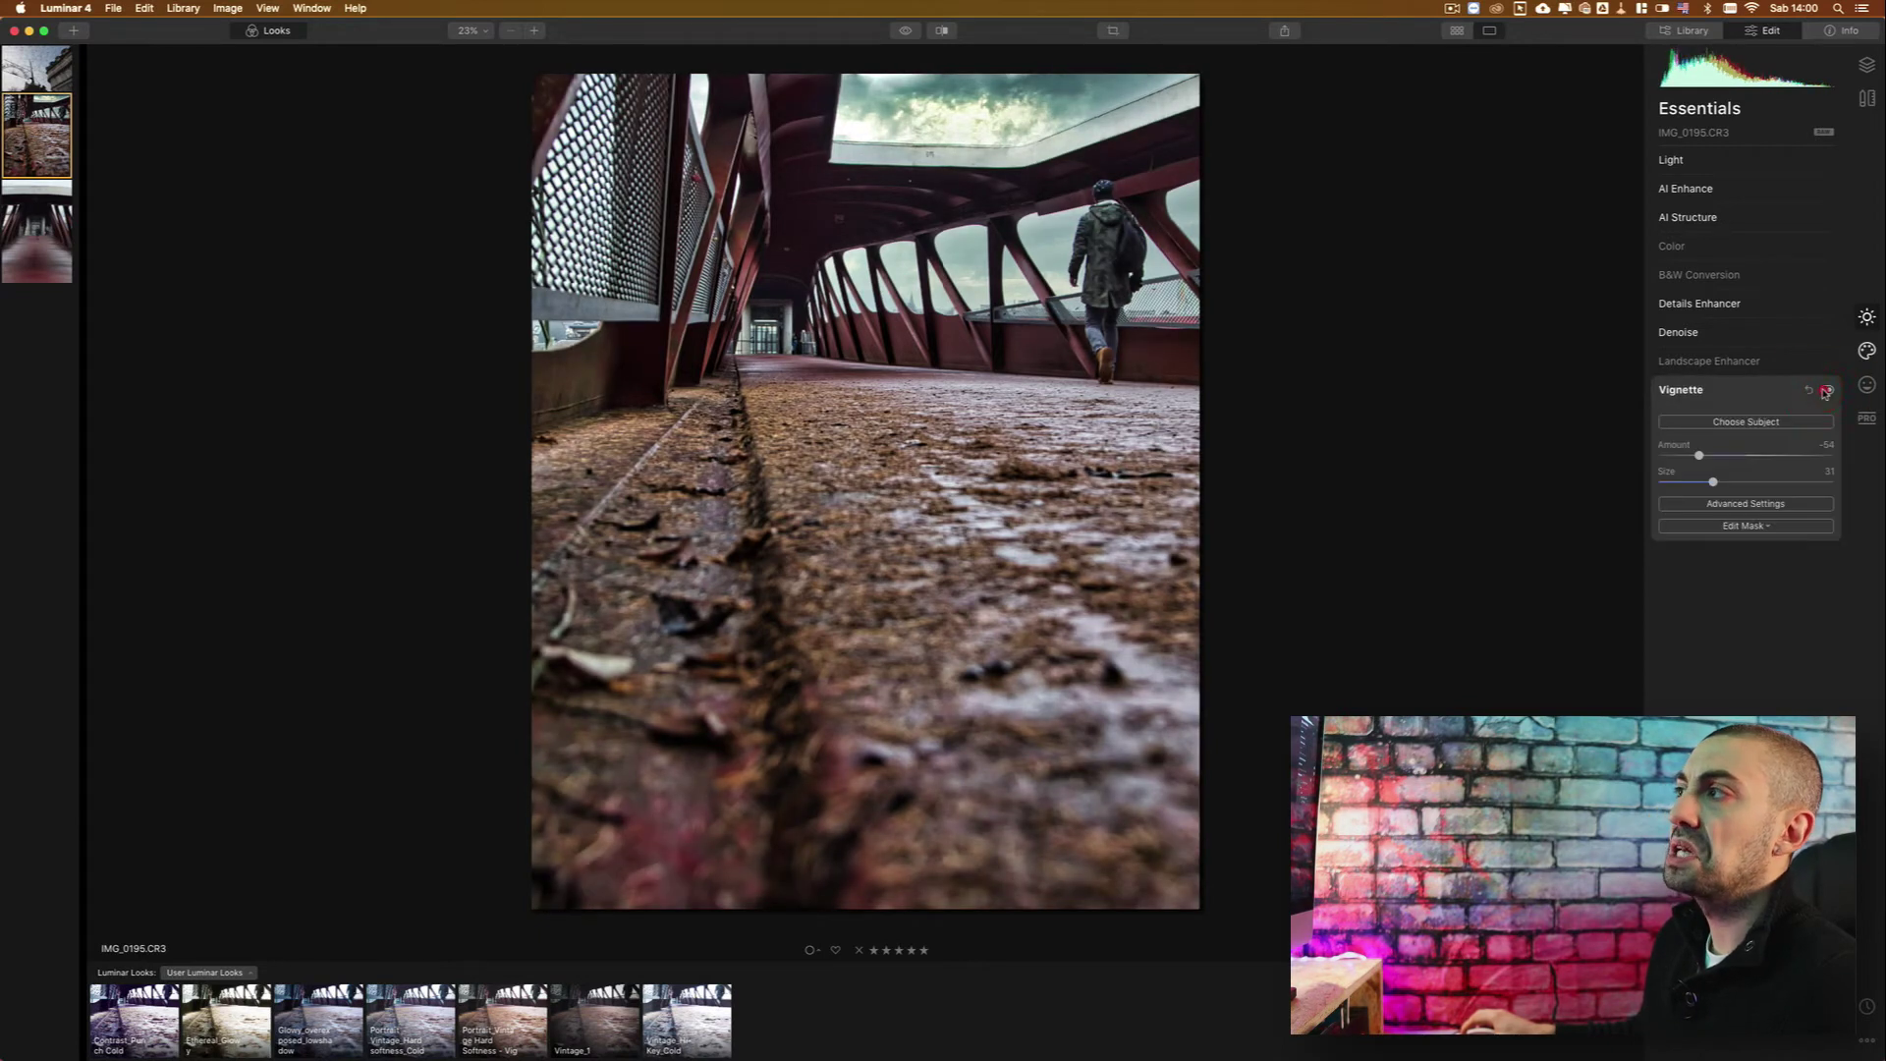
pyautogui.click(1826, 391)
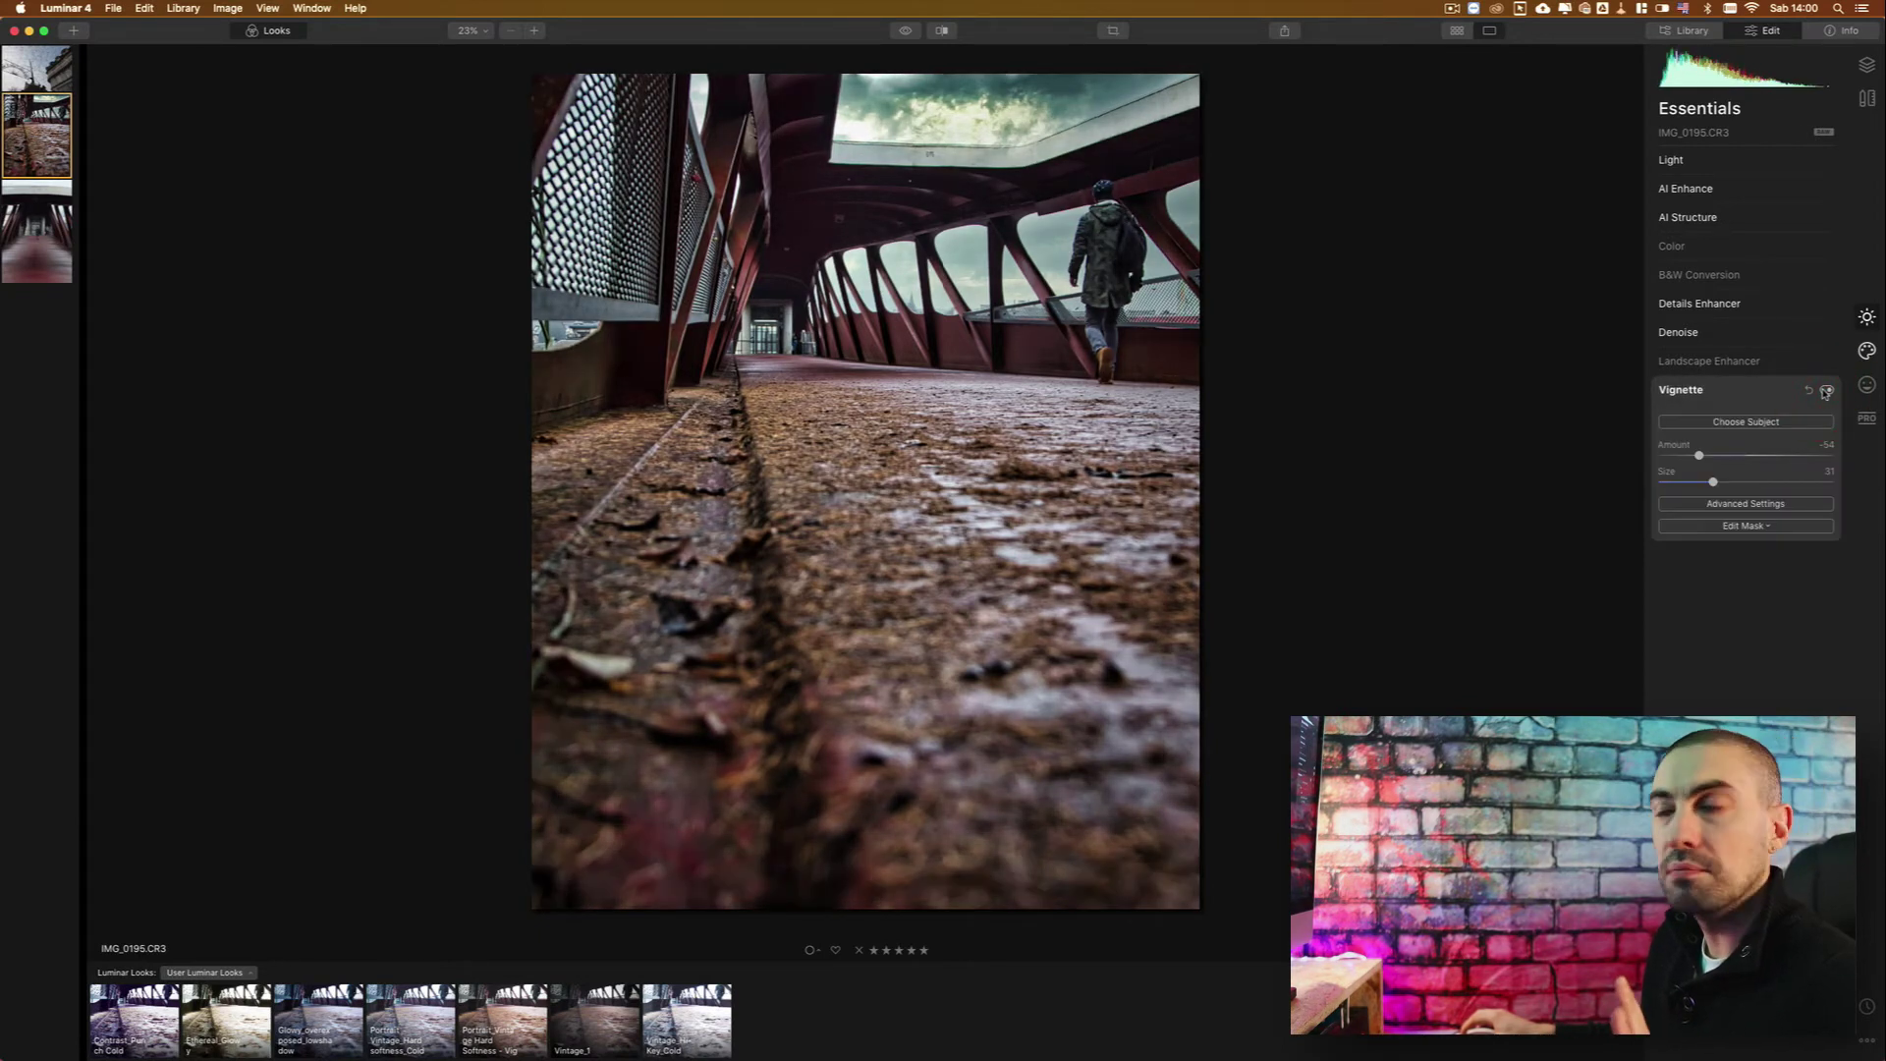
pyautogui.click(1827, 391)
pyautogui.click(1758, 390)
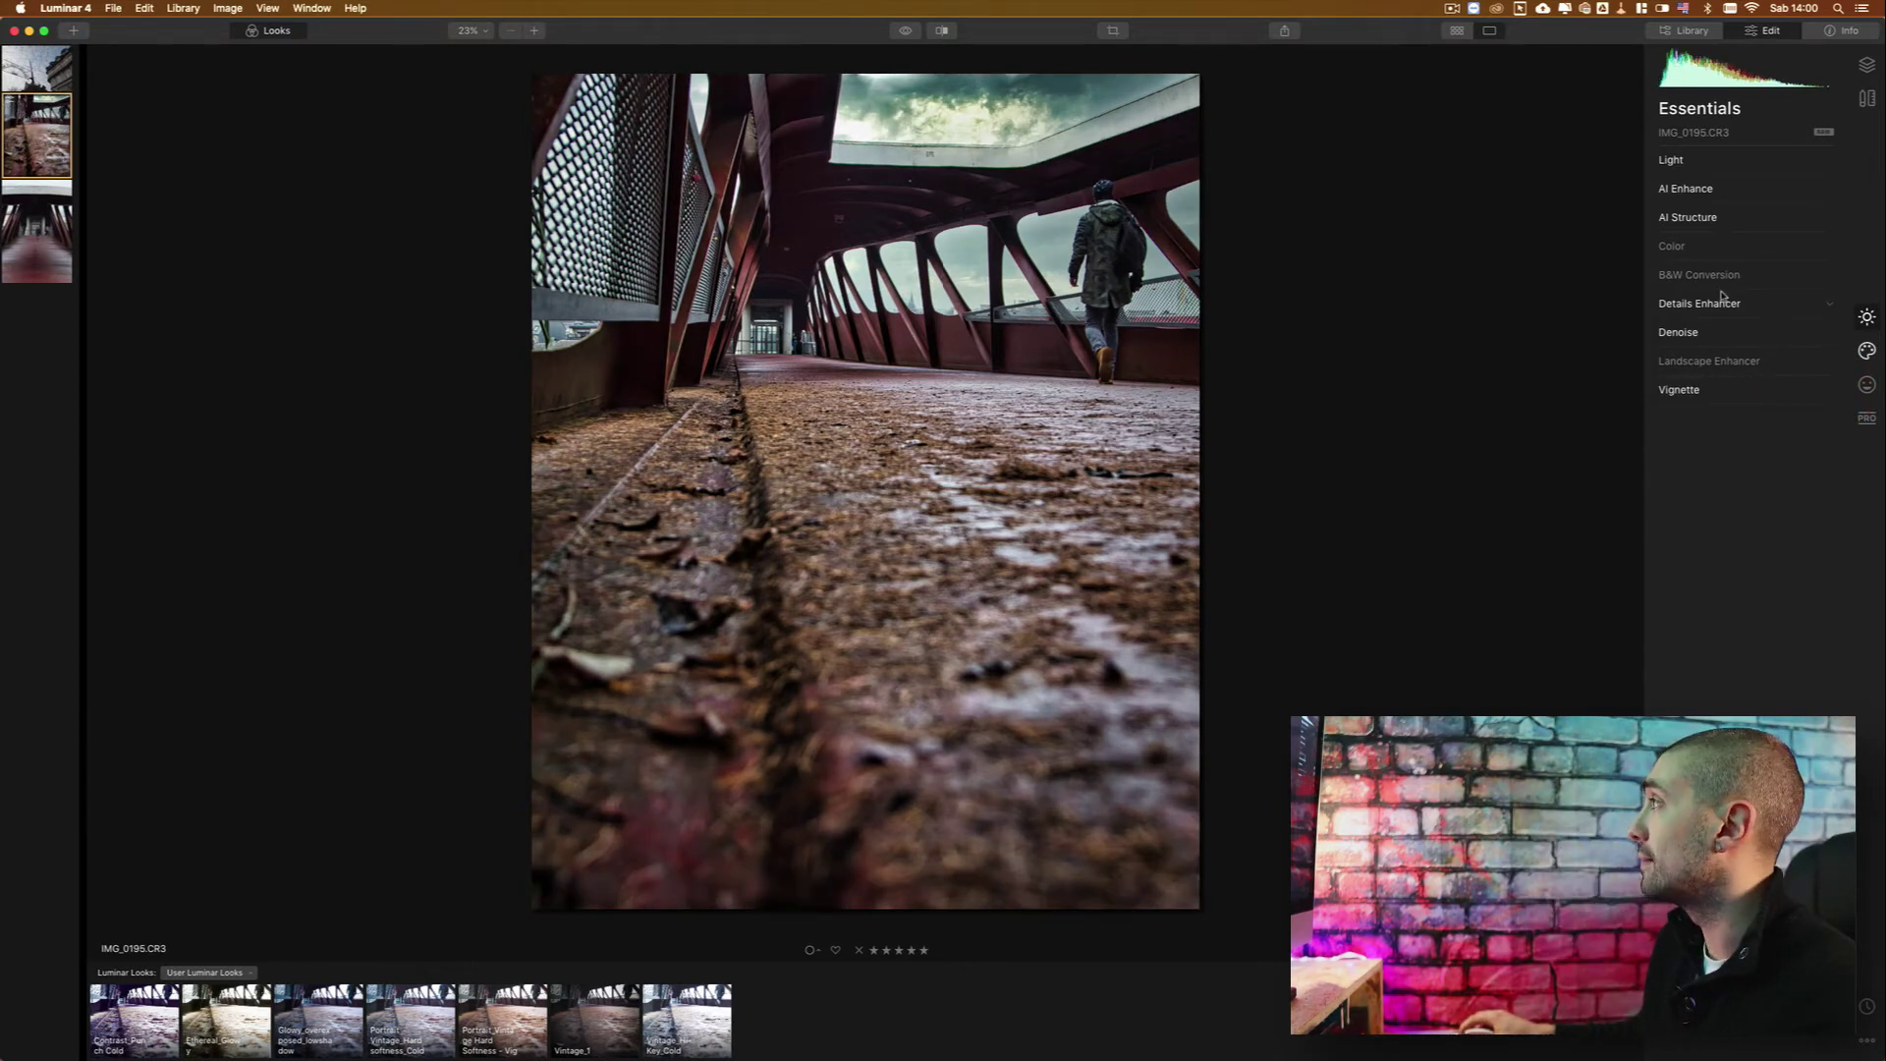
pyautogui.click(1727, 281)
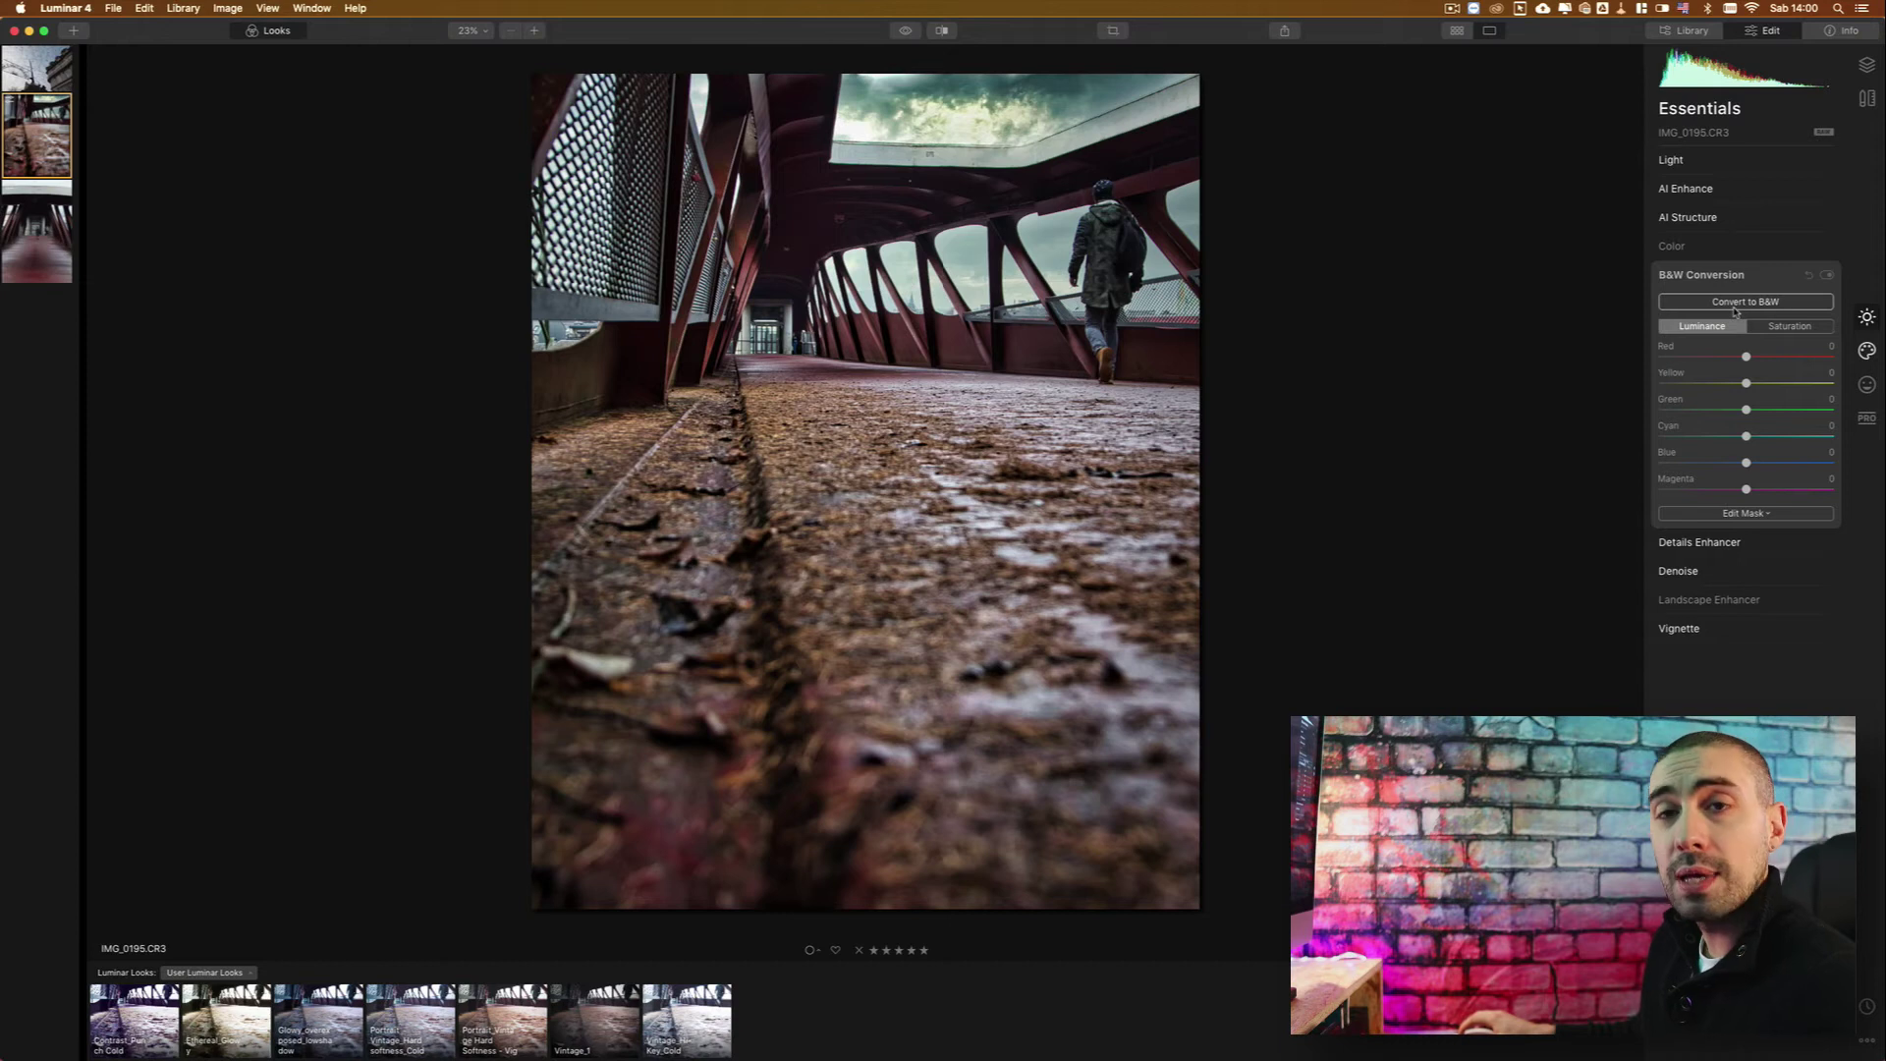
# Convert the photo to black and white and raise the Red luminance to about 52.
pyautogui.click(1735, 304)
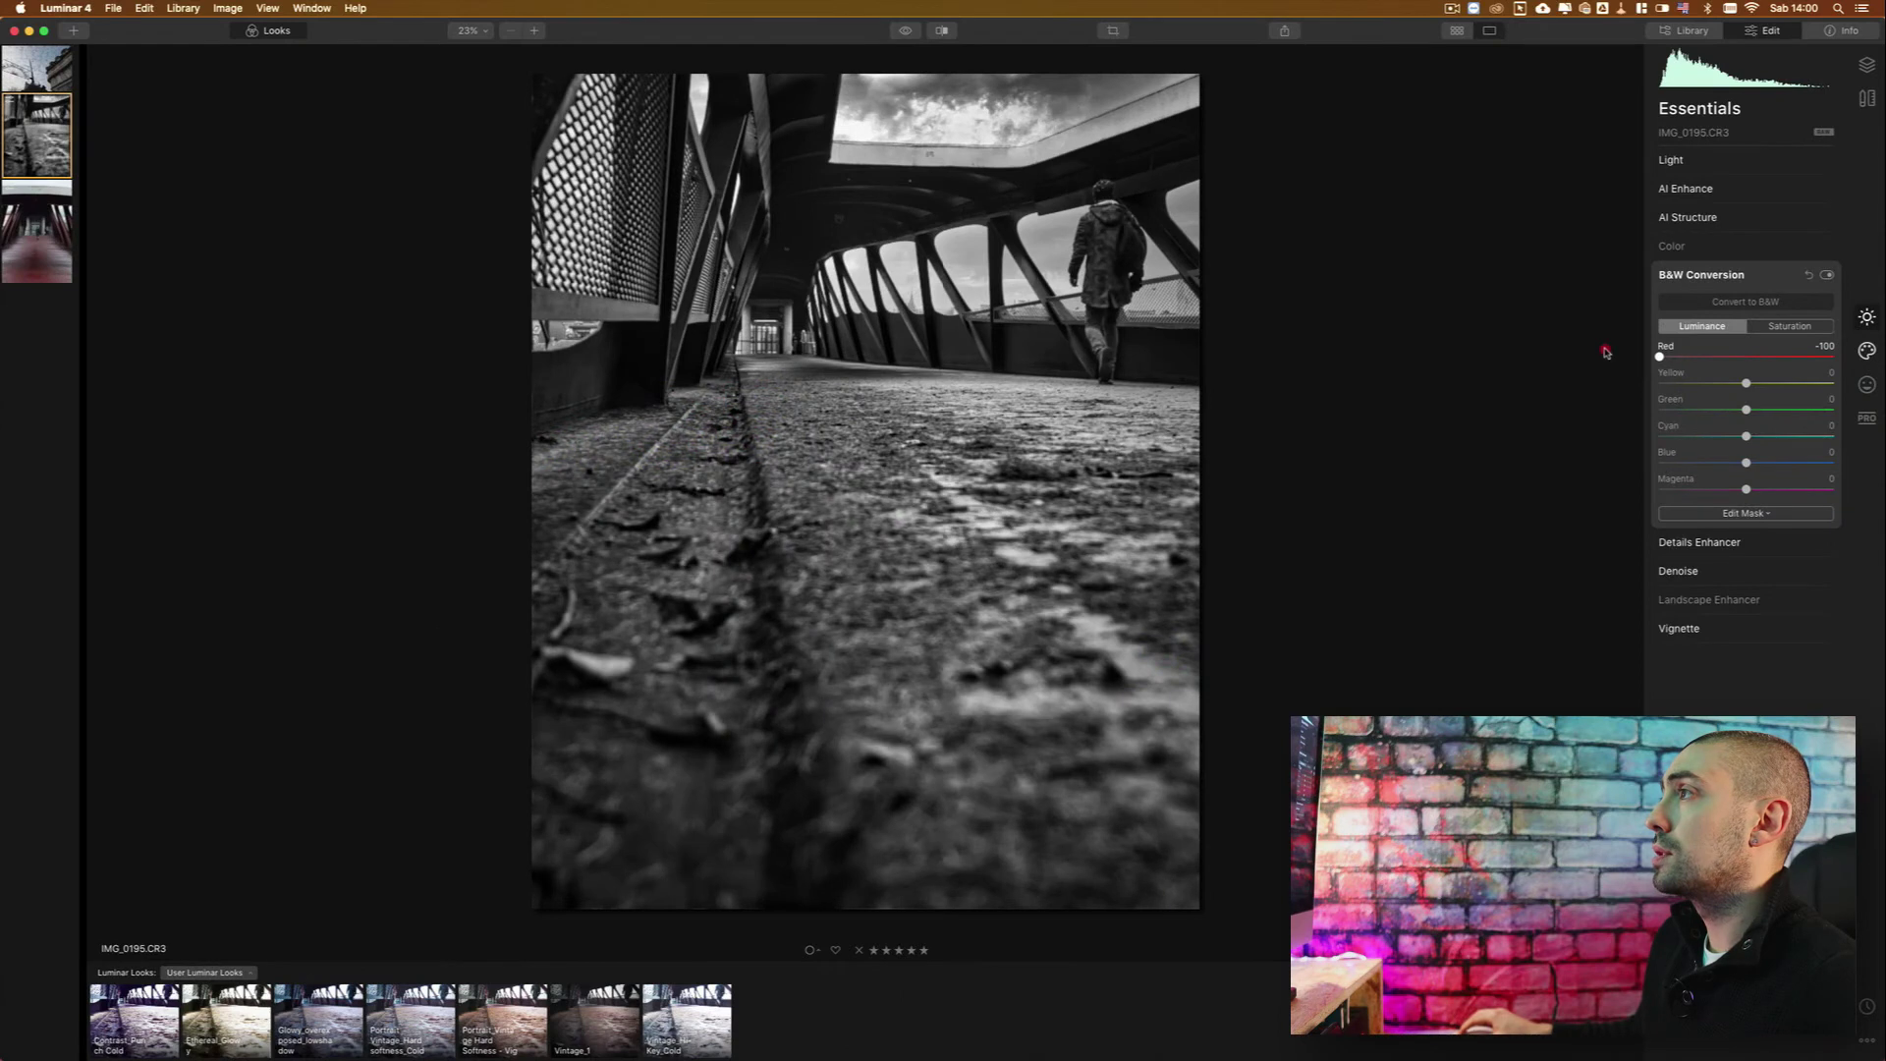
pyautogui.moveTo(1659, 356)
pyautogui.mouseDown()
pyautogui.moveTo(1814, 355)
pyautogui.moveTo(1794, 358)
pyautogui.mouseUp()
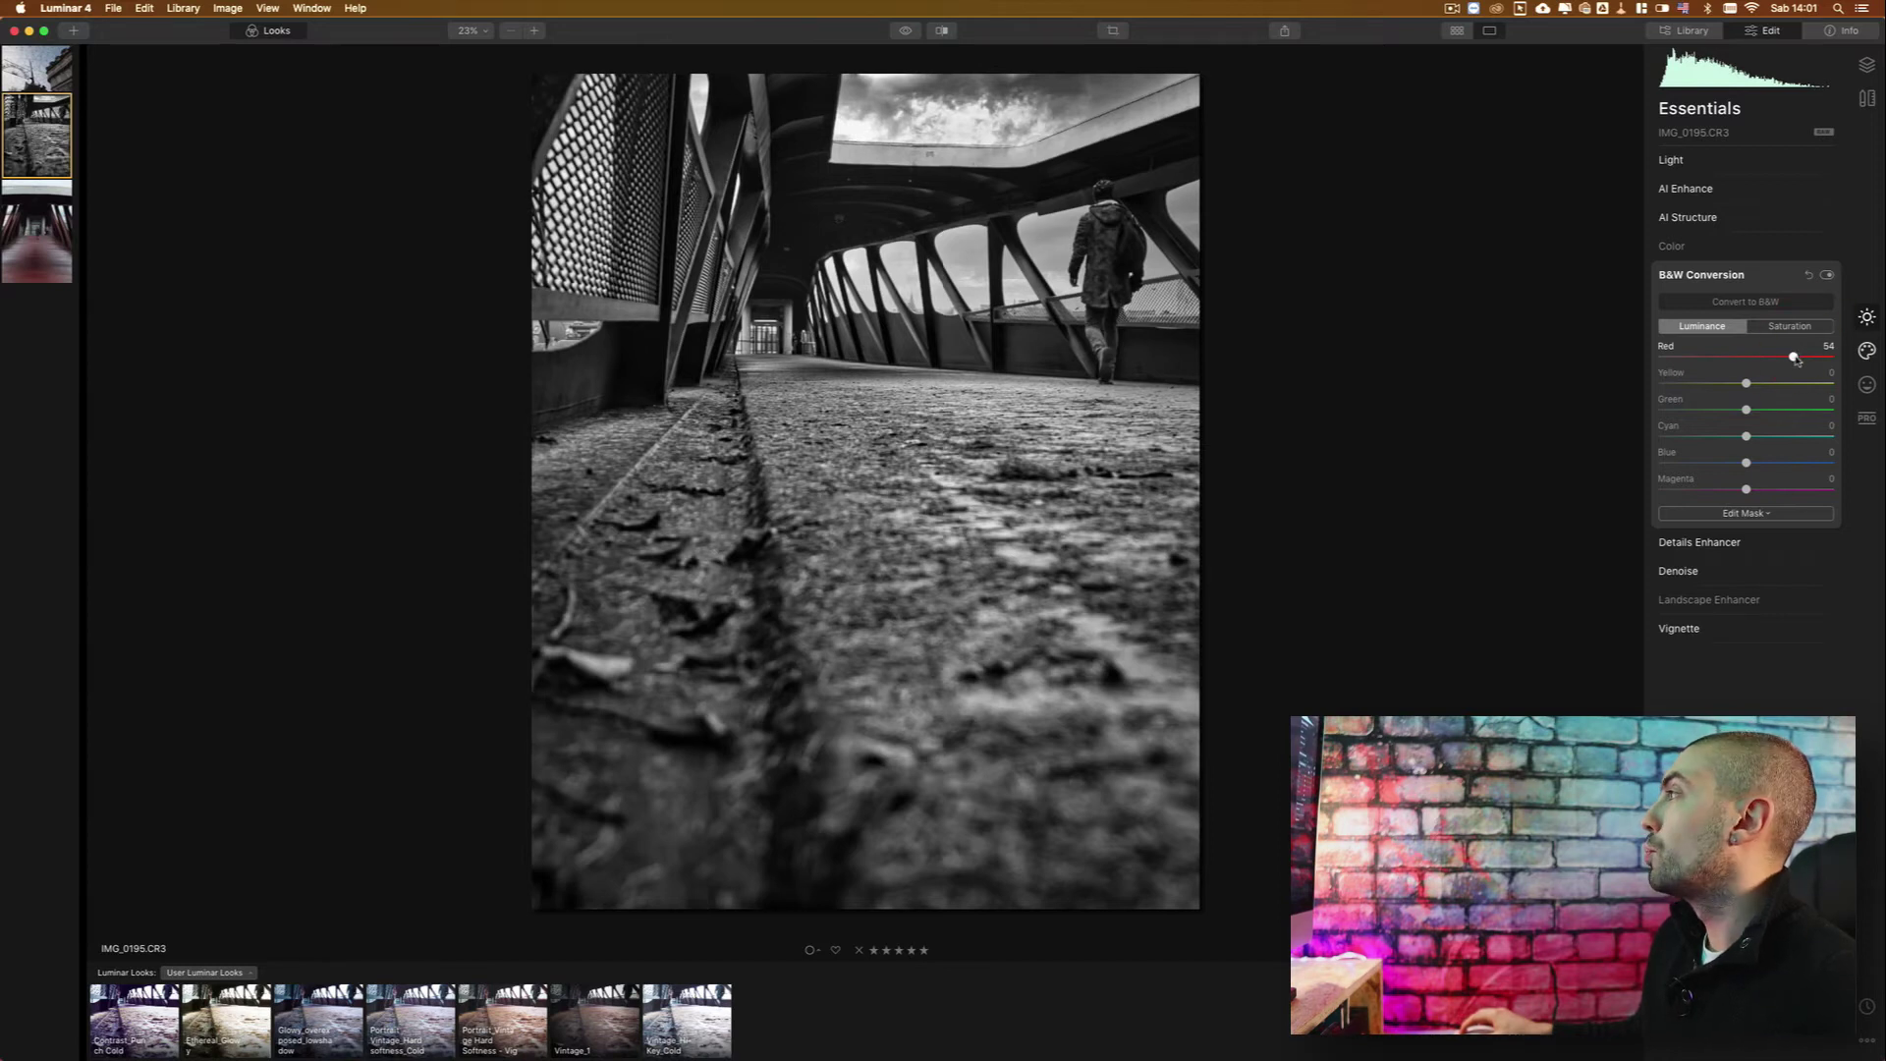
# Set Red saturation to 0 and Yellow luminance to 28 in B&W Conversion.
pyautogui.click(1790, 326)
pyautogui.moveTo(1660, 356); pyautogui.dragTo(1765, 358)
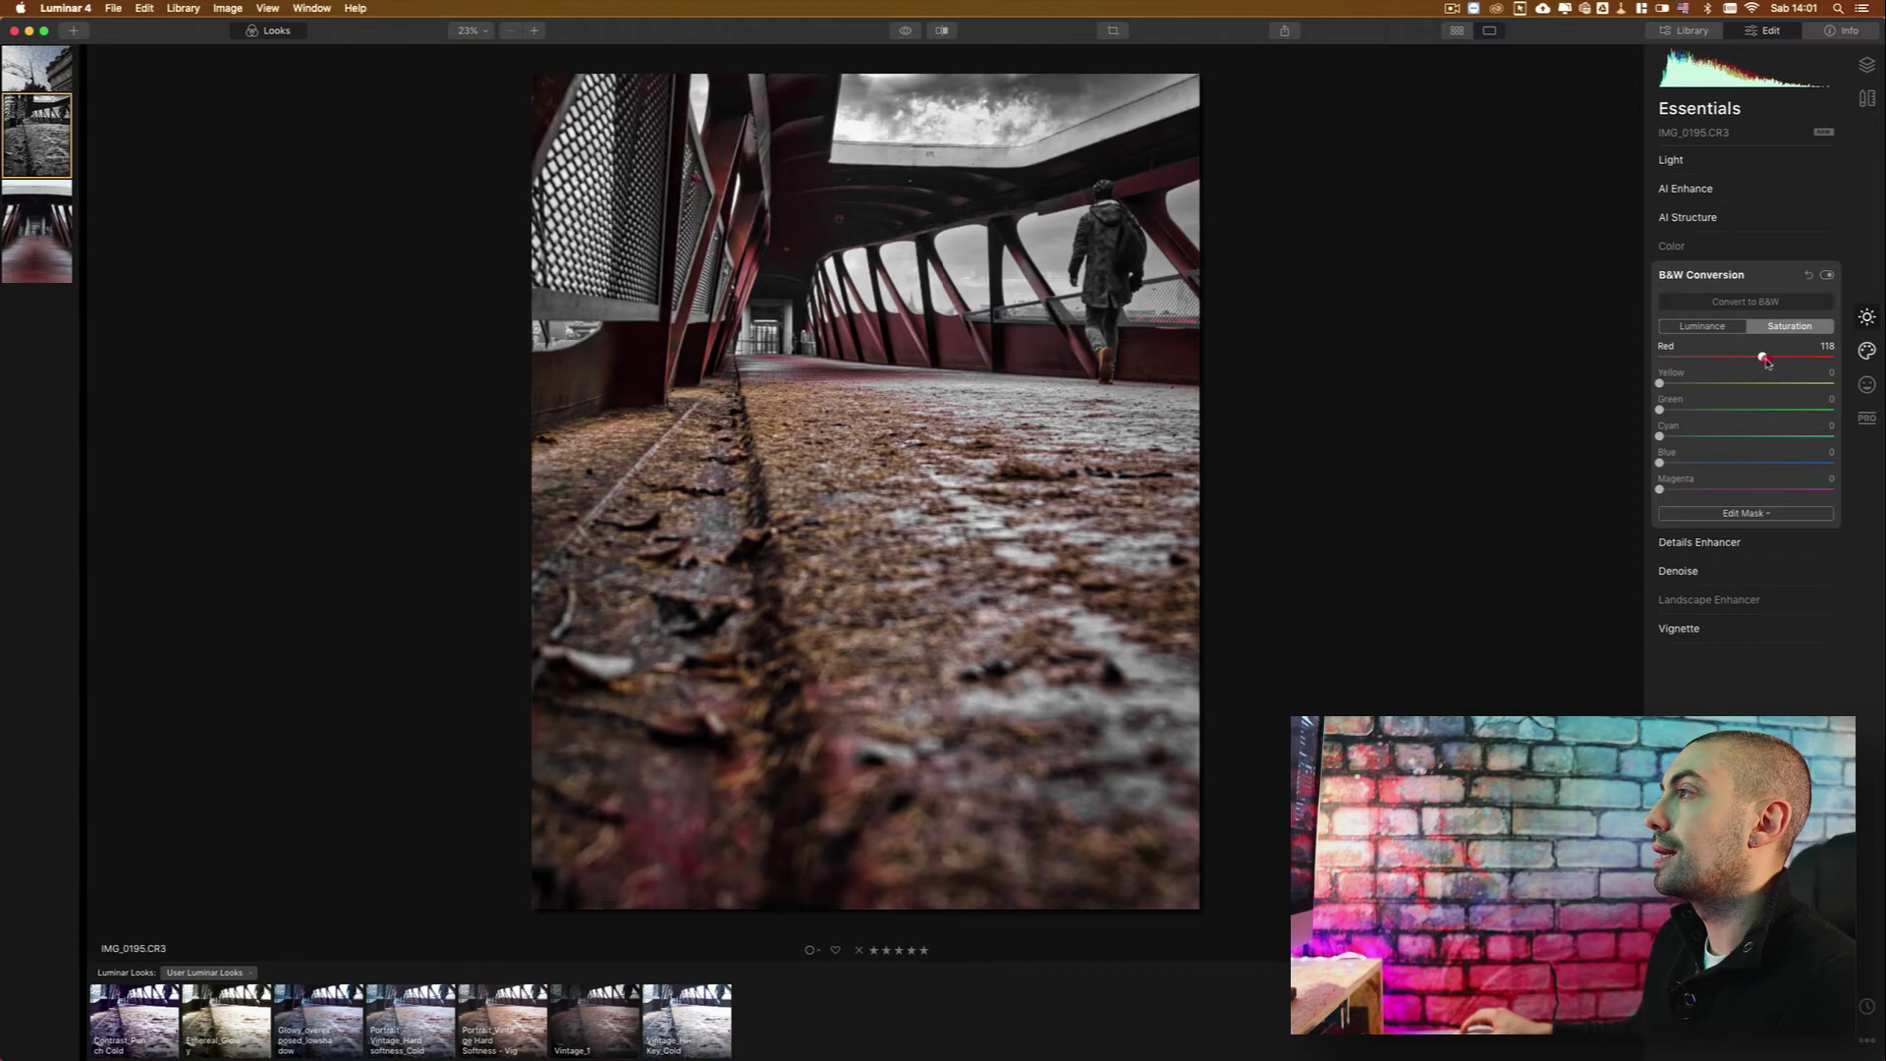
pyautogui.moveTo(1763, 358); pyautogui.dragTo(1624, 375)
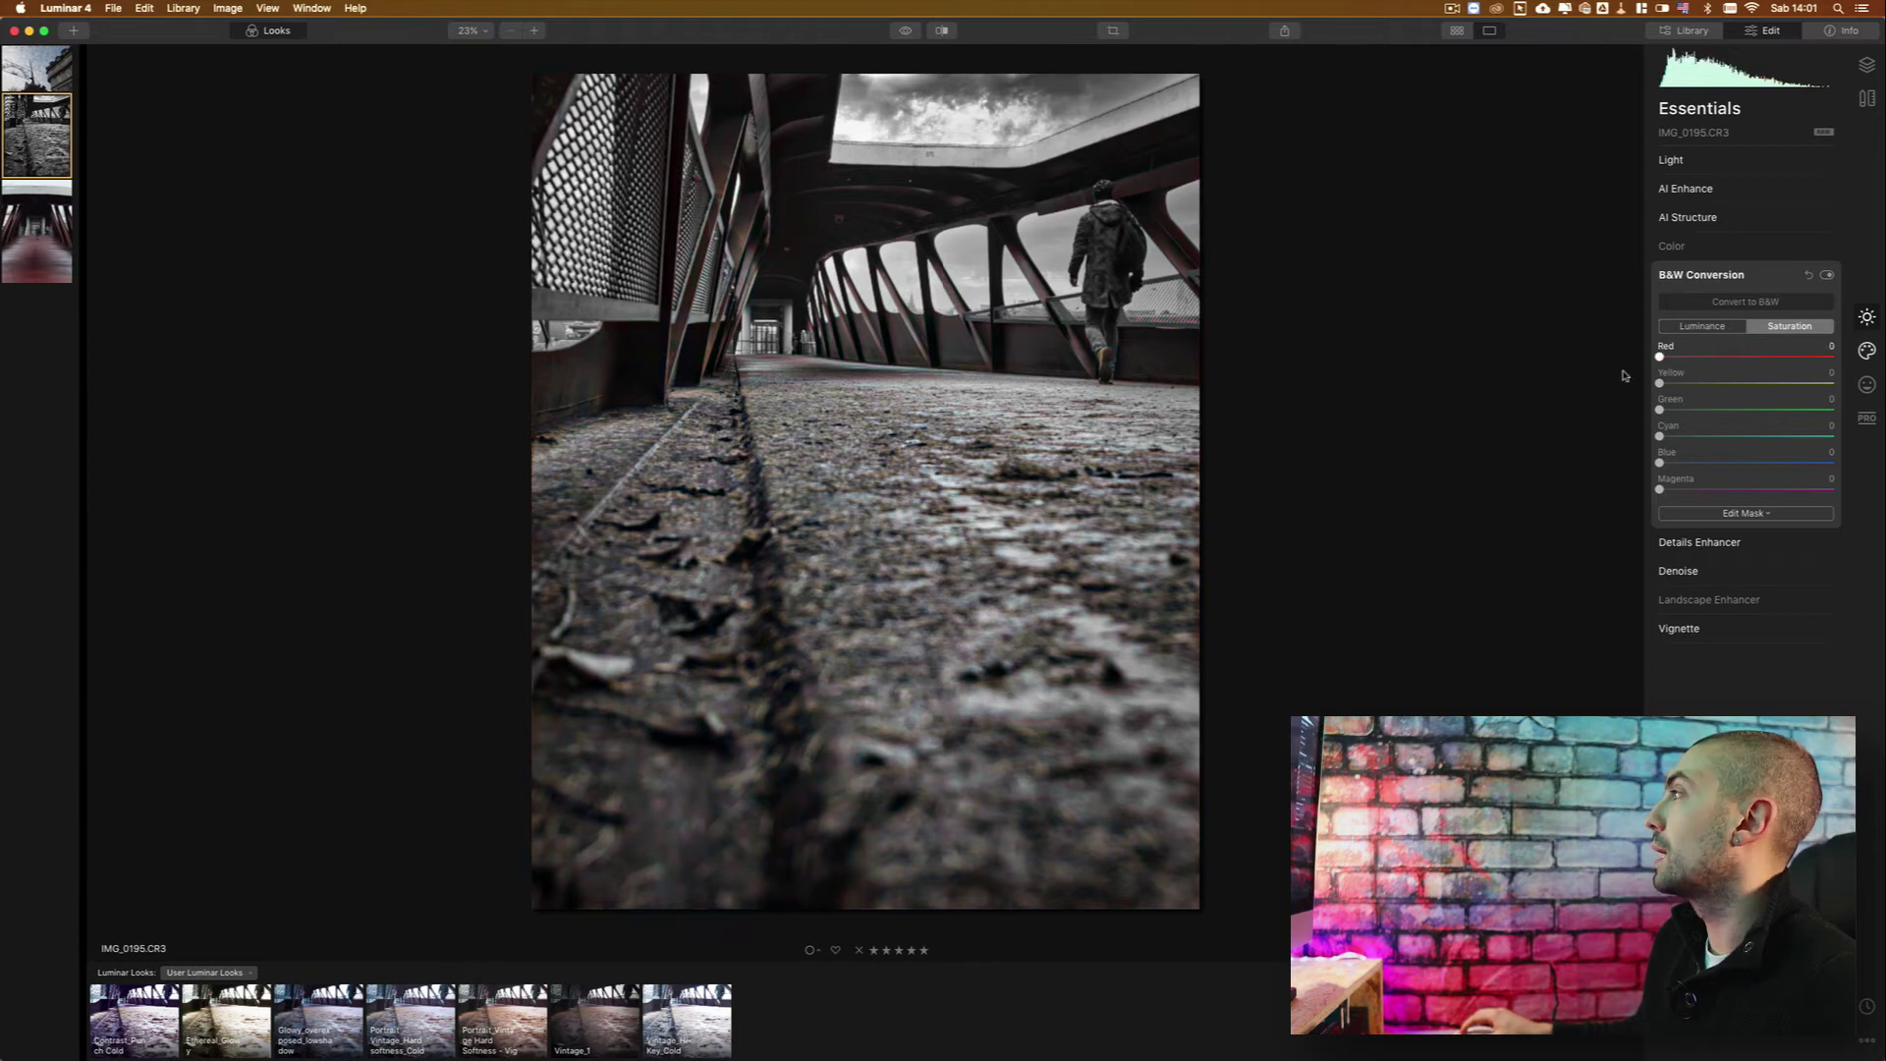
pyautogui.click(1719, 331)
pyautogui.moveTo(1747, 383)
pyautogui.mouseDown()
pyautogui.moveTo(1836, 385)
pyautogui.moveTo(1591, 395)
pyautogui.mouseUp()
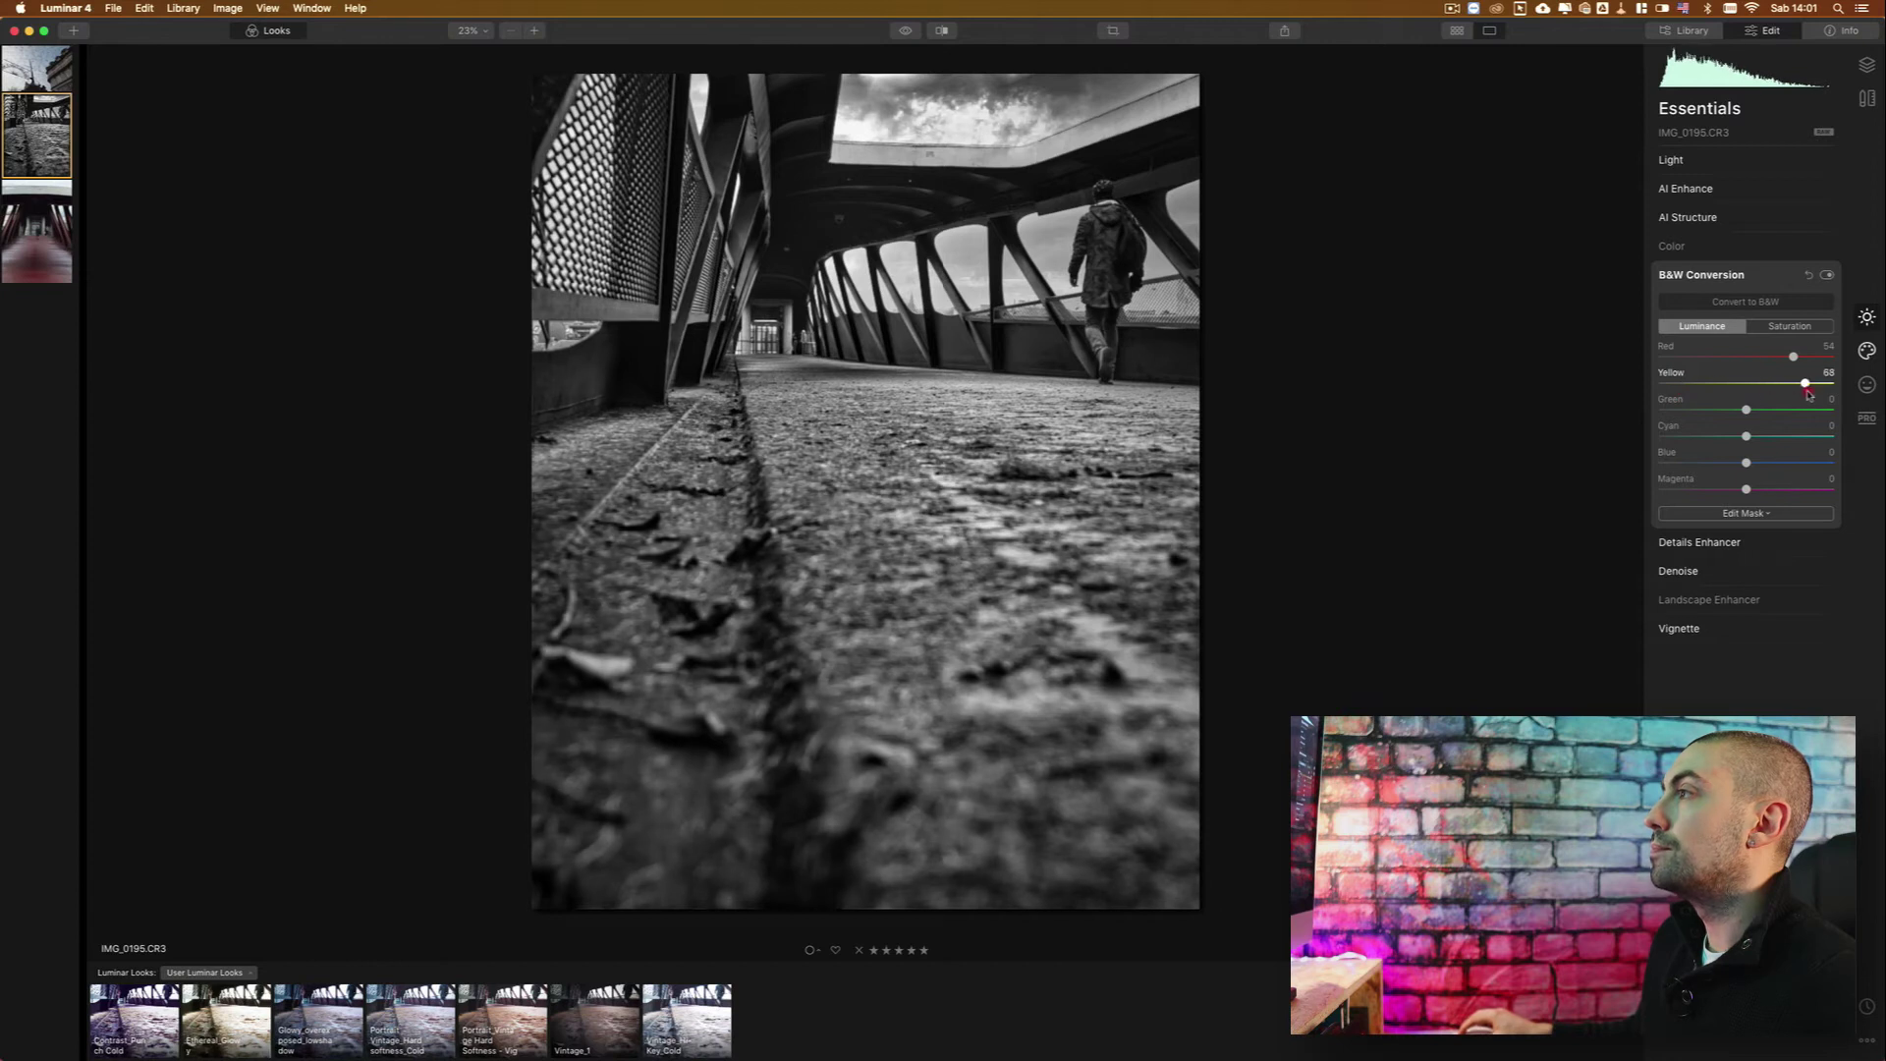
pyautogui.moveTo(1590, 395); pyautogui.dragTo(1882, 394)
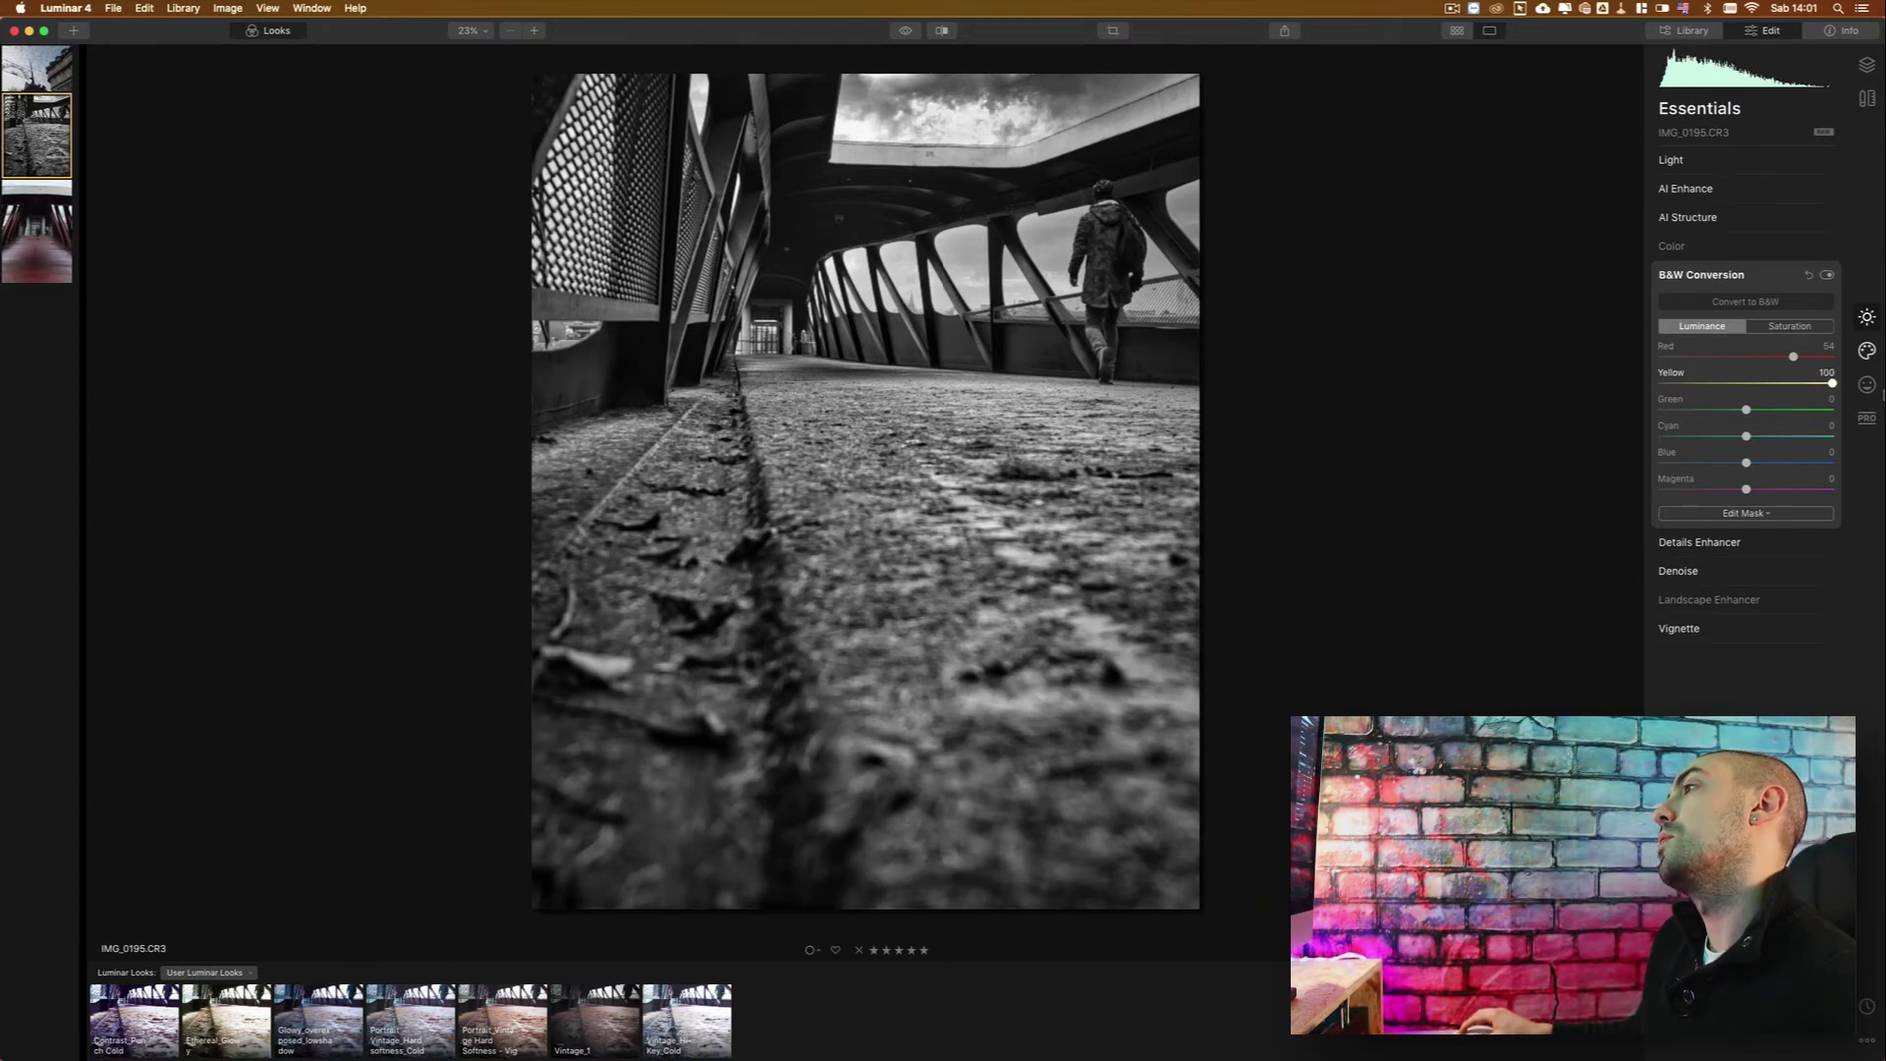
pyautogui.moveTo(1878, 394); pyautogui.dragTo(1675, 410)
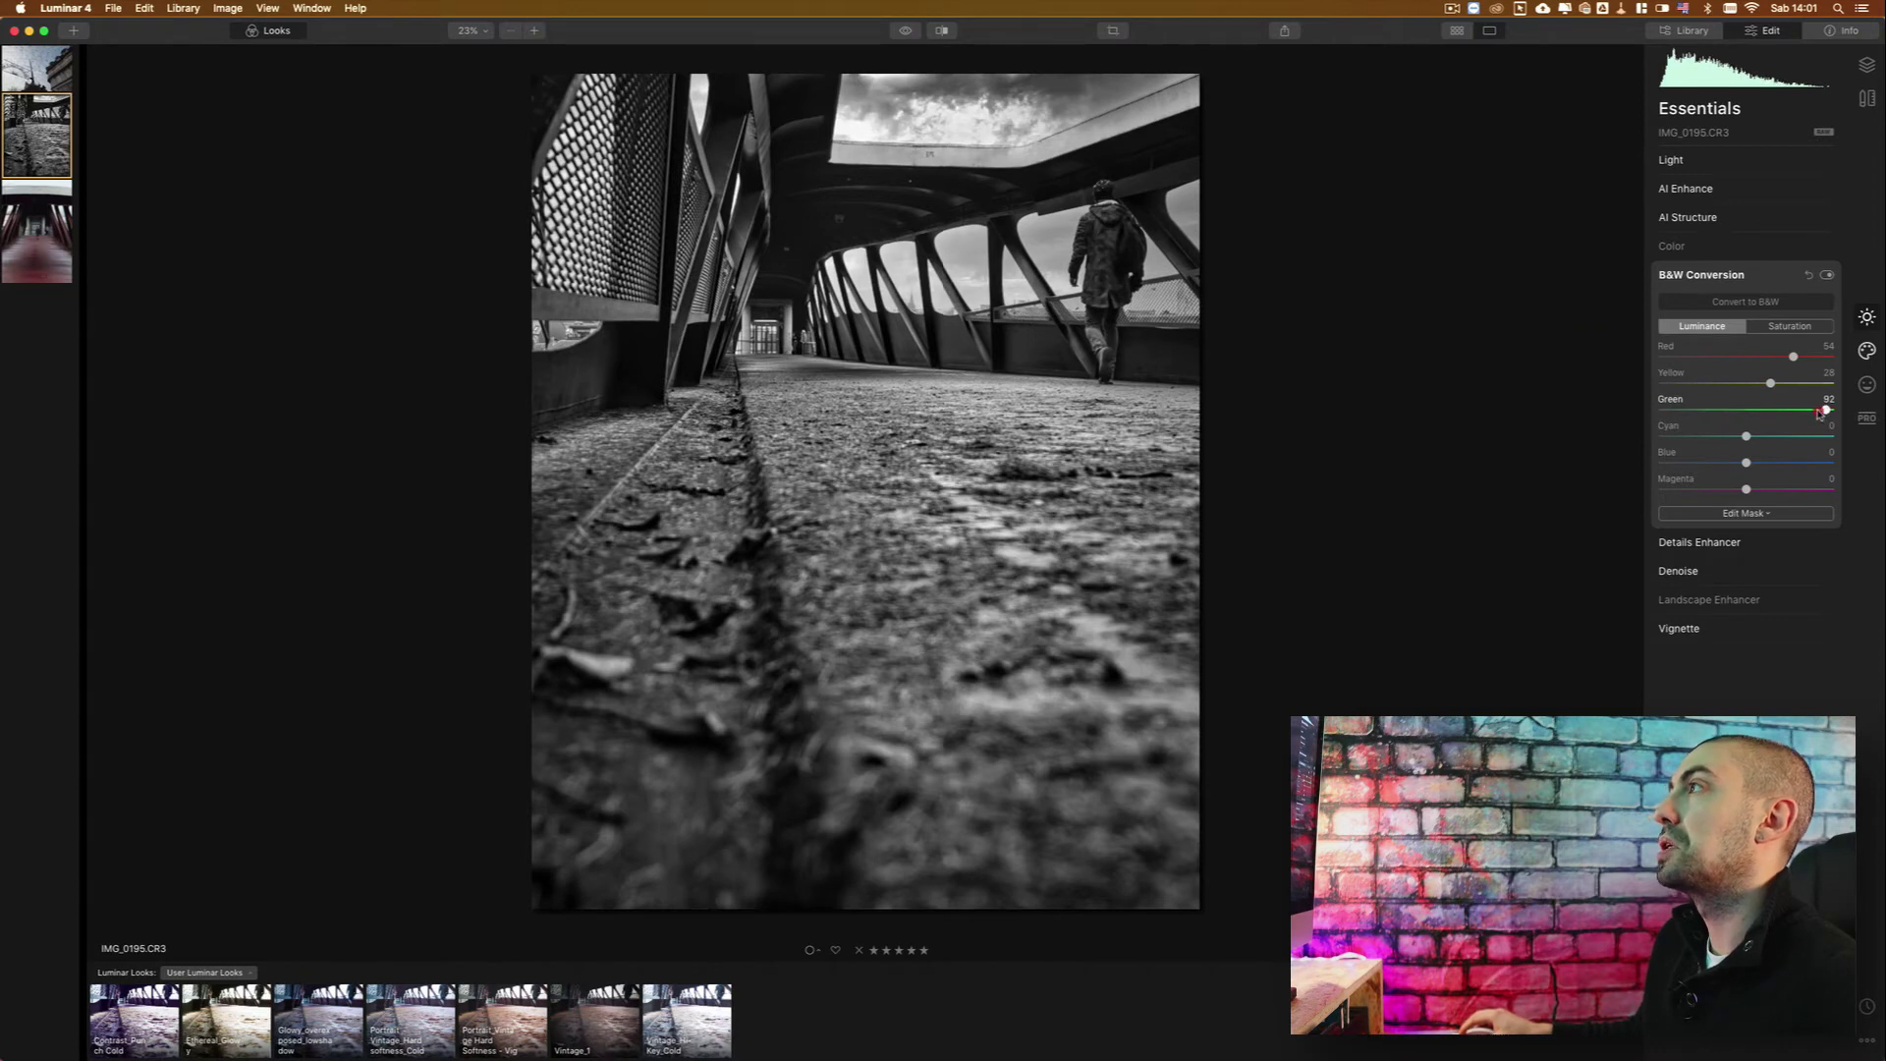
# Set B&W luminance Green -48, Cyan 12 and Blue 15, leaving Magenta at 0.
pyautogui.moveTo(1706, 413); pyautogui.dragTo(1704, 411)
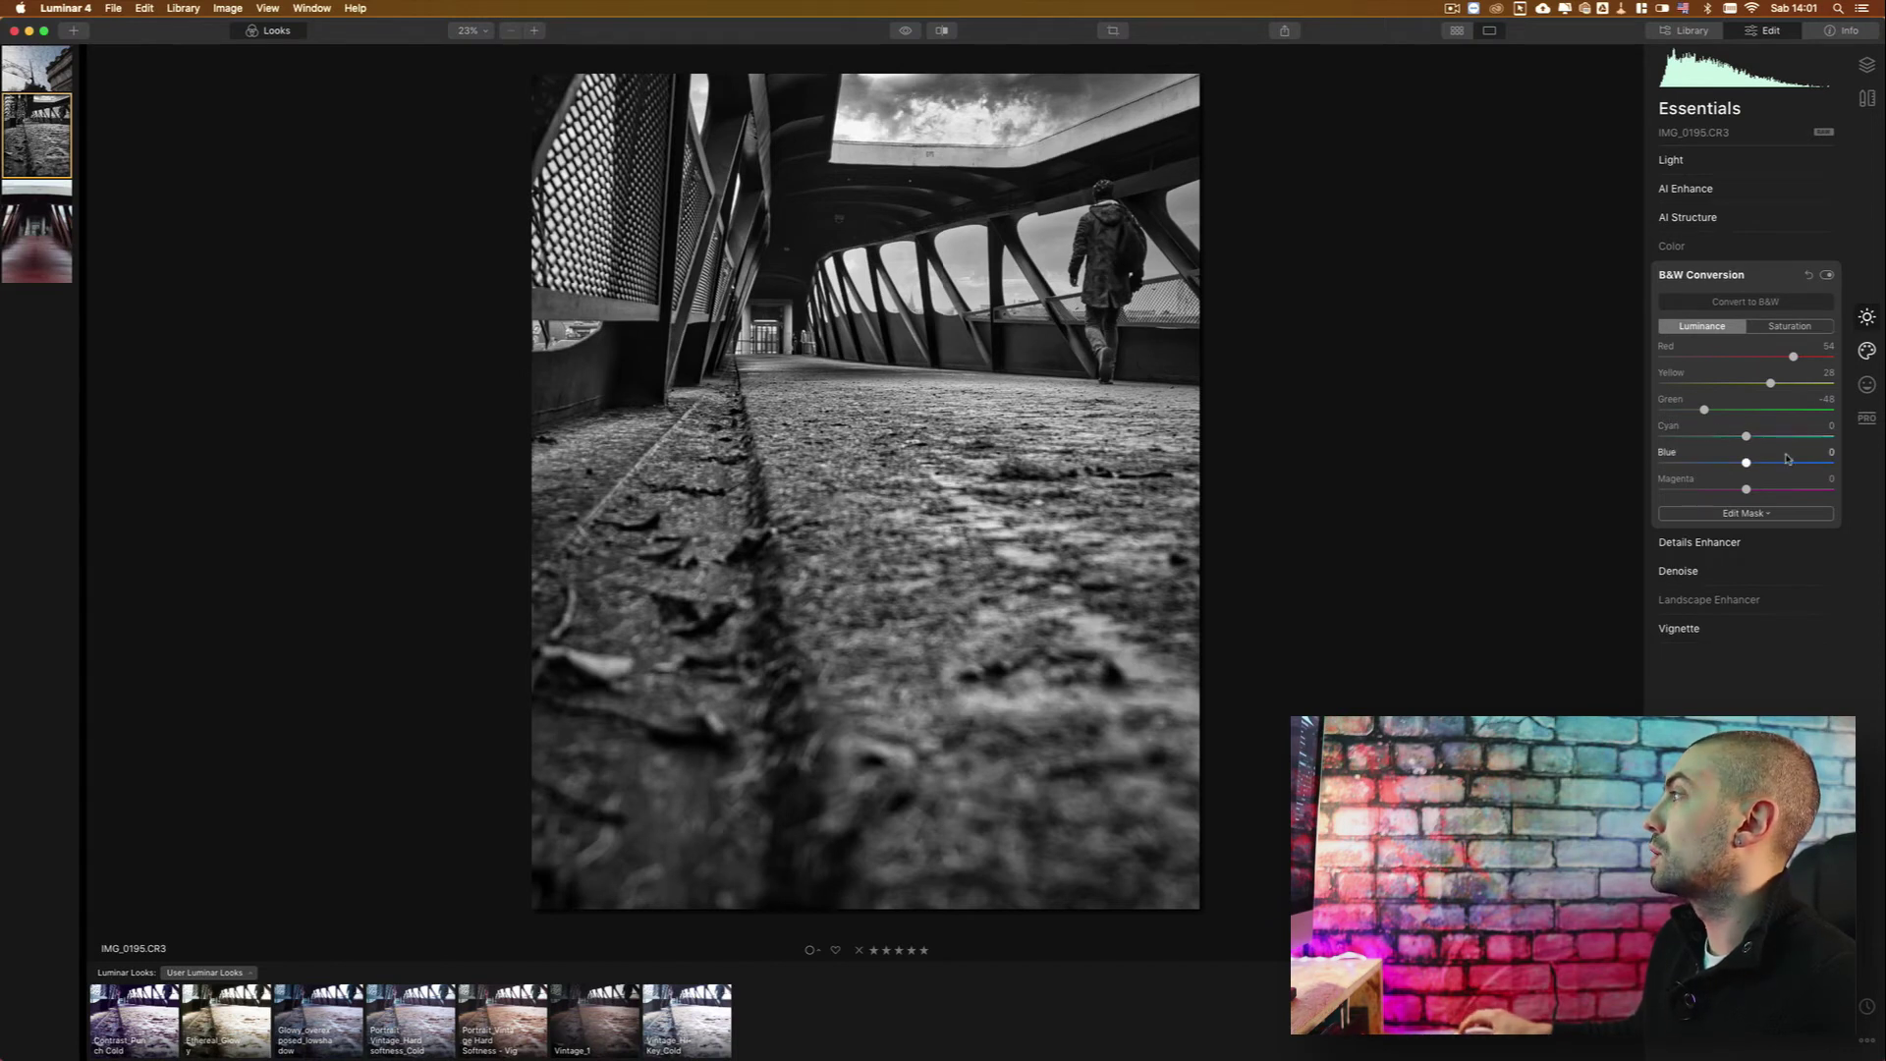
pyautogui.moveTo(1774, 439); pyautogui.dragTo(1732, 441)
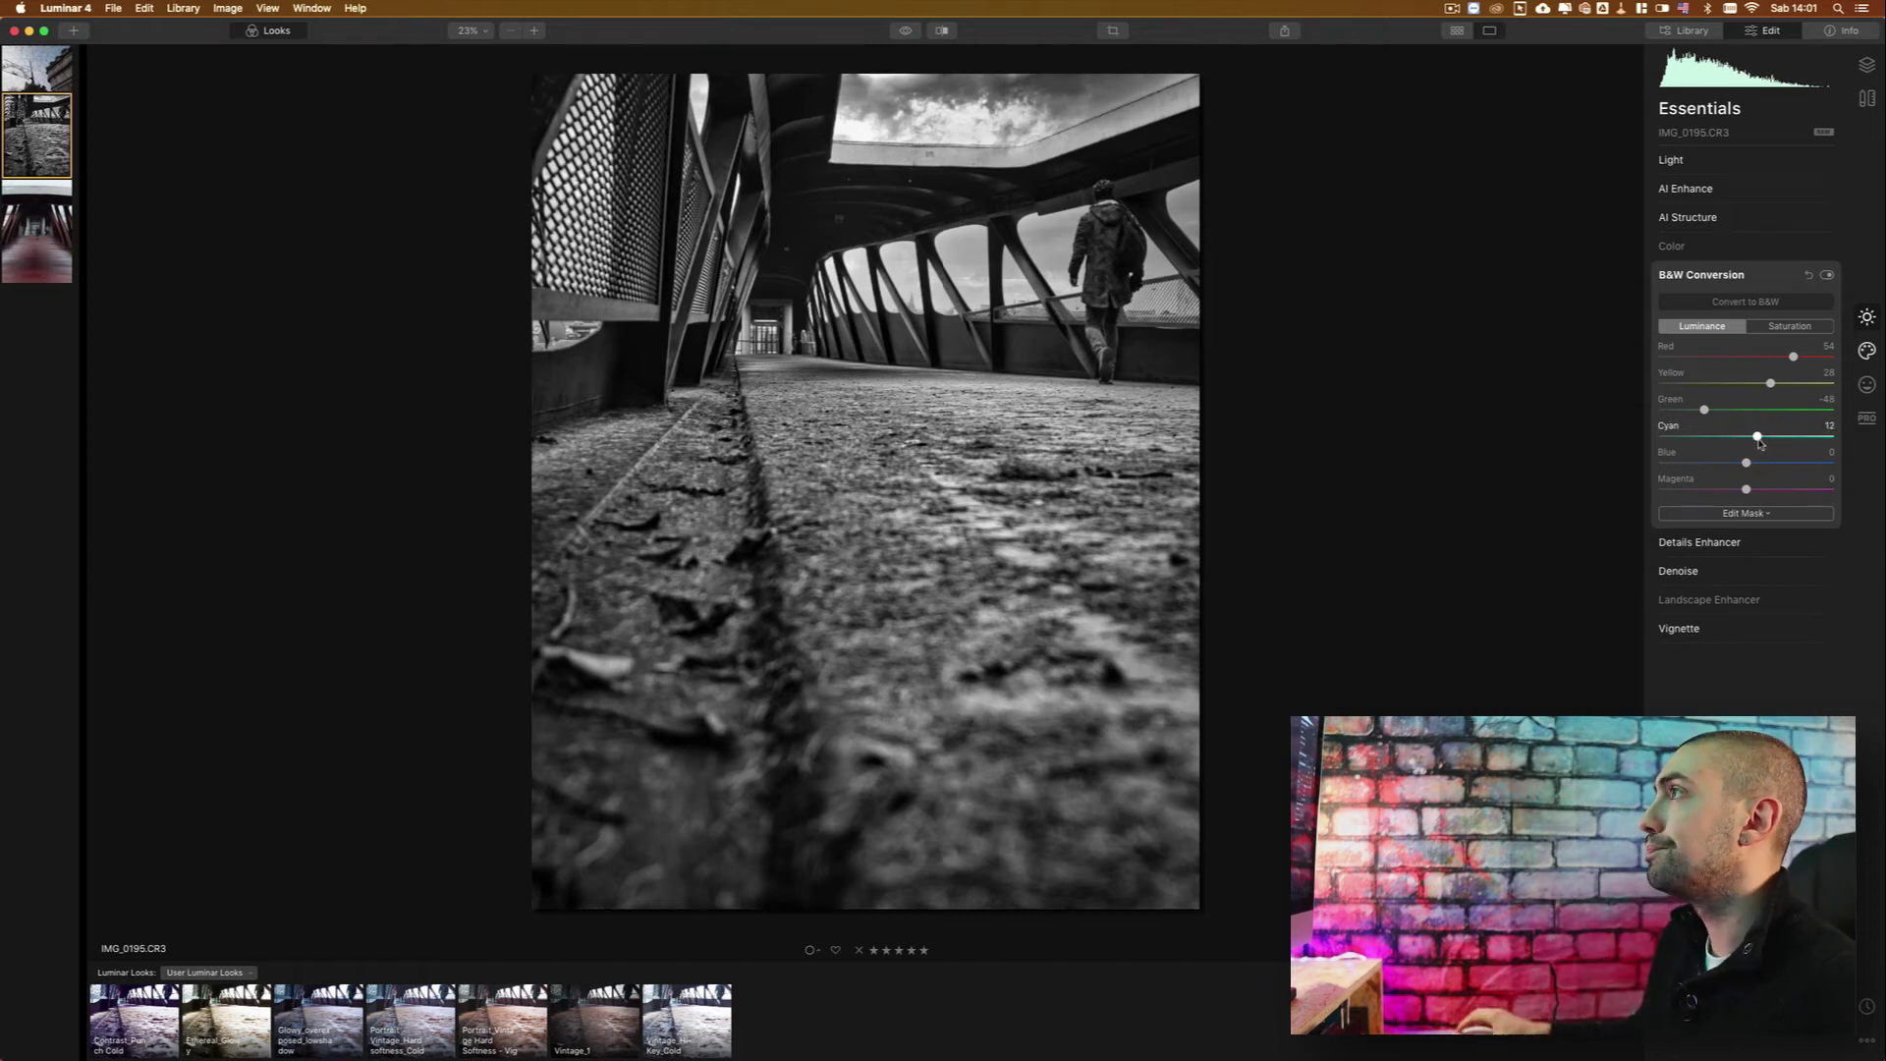
pyautogui.moveTo(1764, 472)
pyautogui.mouseDown()
pyautogui.moveTo(1797, 457)
pyautogui.moveTo(1748, 457)
pyautogui.mouseUp()
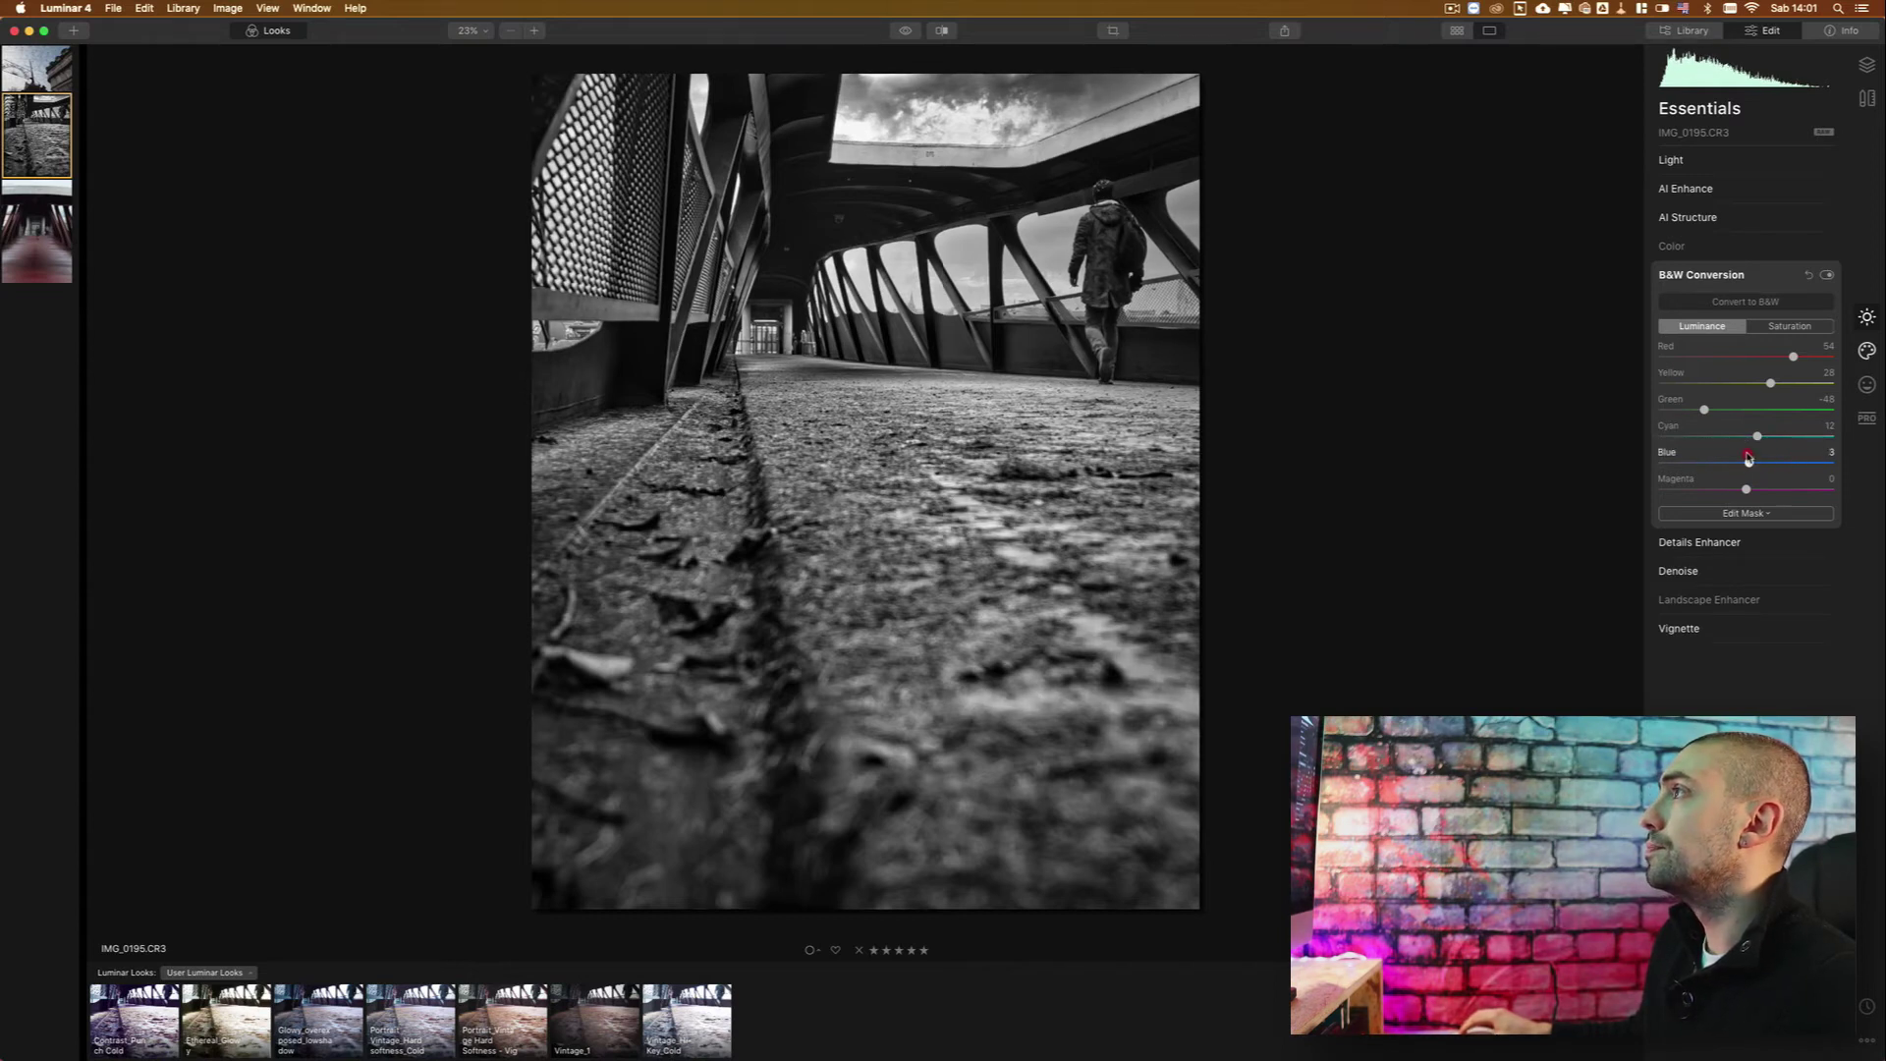
pyautogui.moveTo(1746, 488); pyautogui.dragTo(1752, 488)
pyautogui.click(1747, 489)
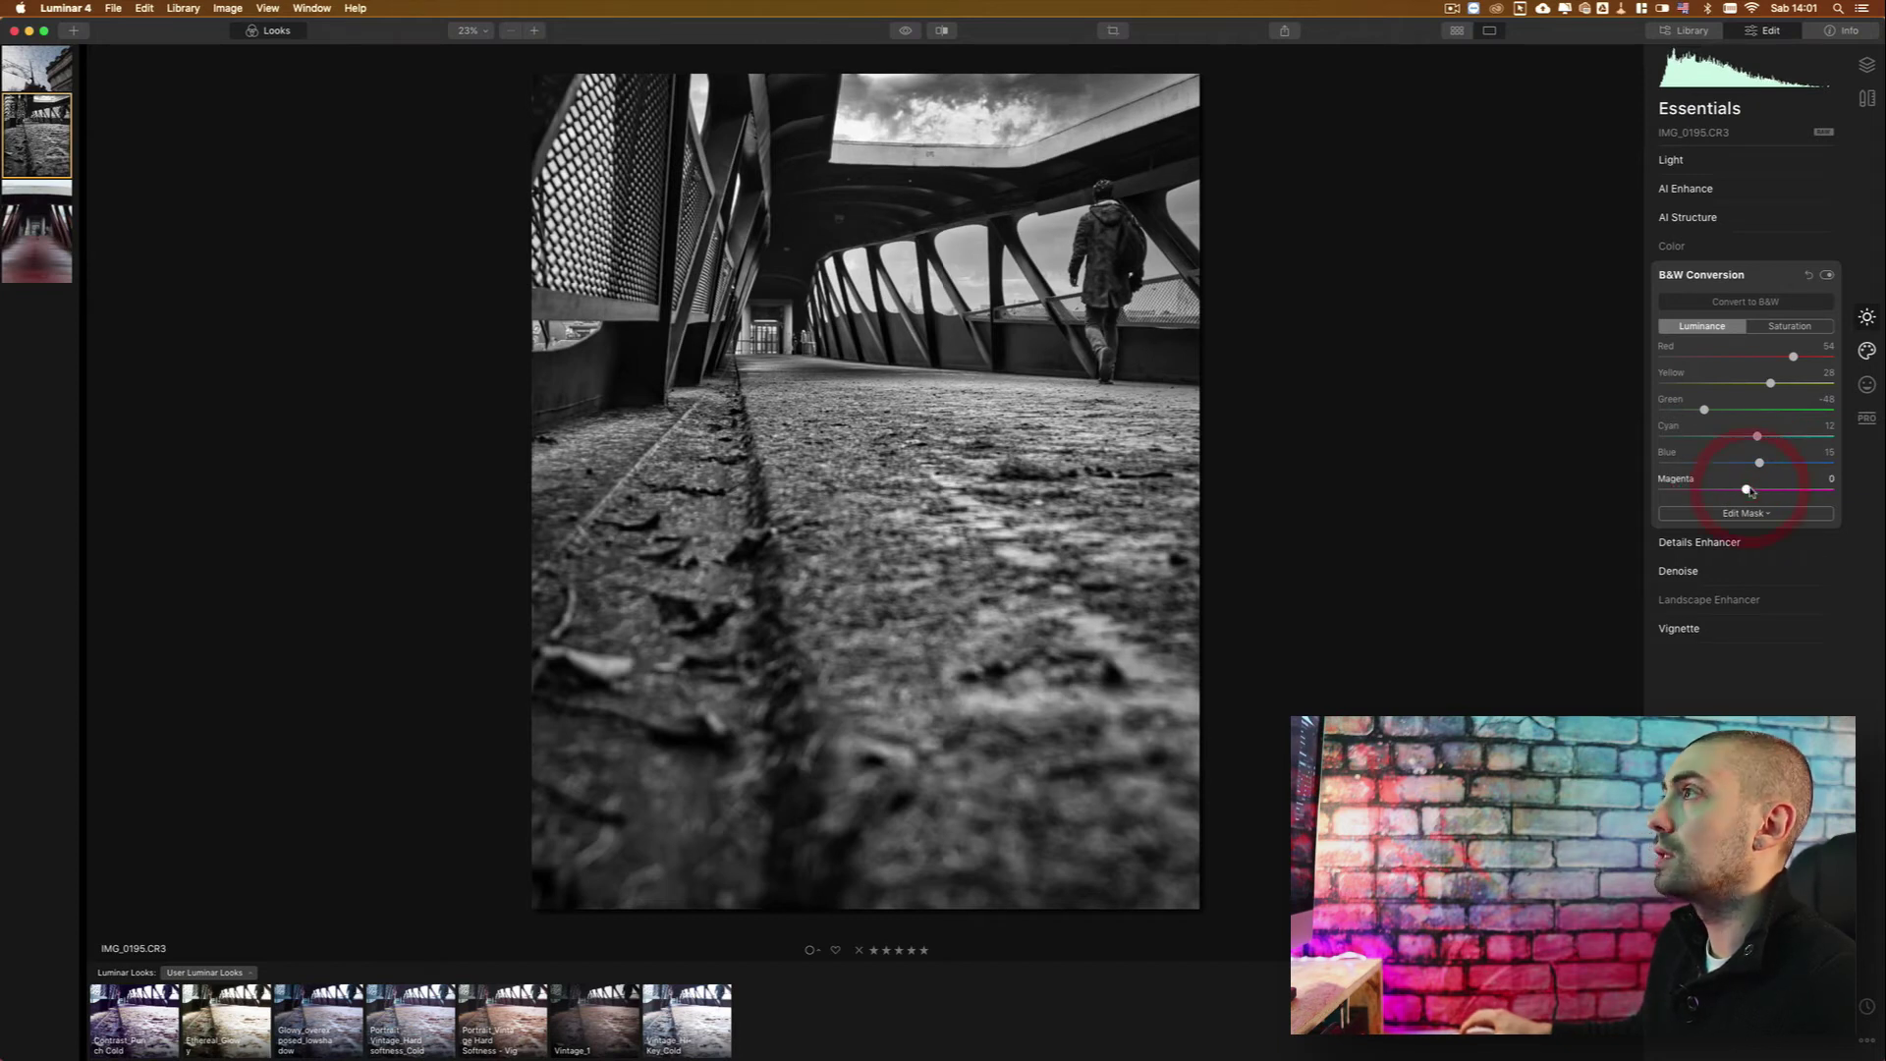
pyautogui.moveTo(1747, 488); pyautogui.dragTo(1745, 488)
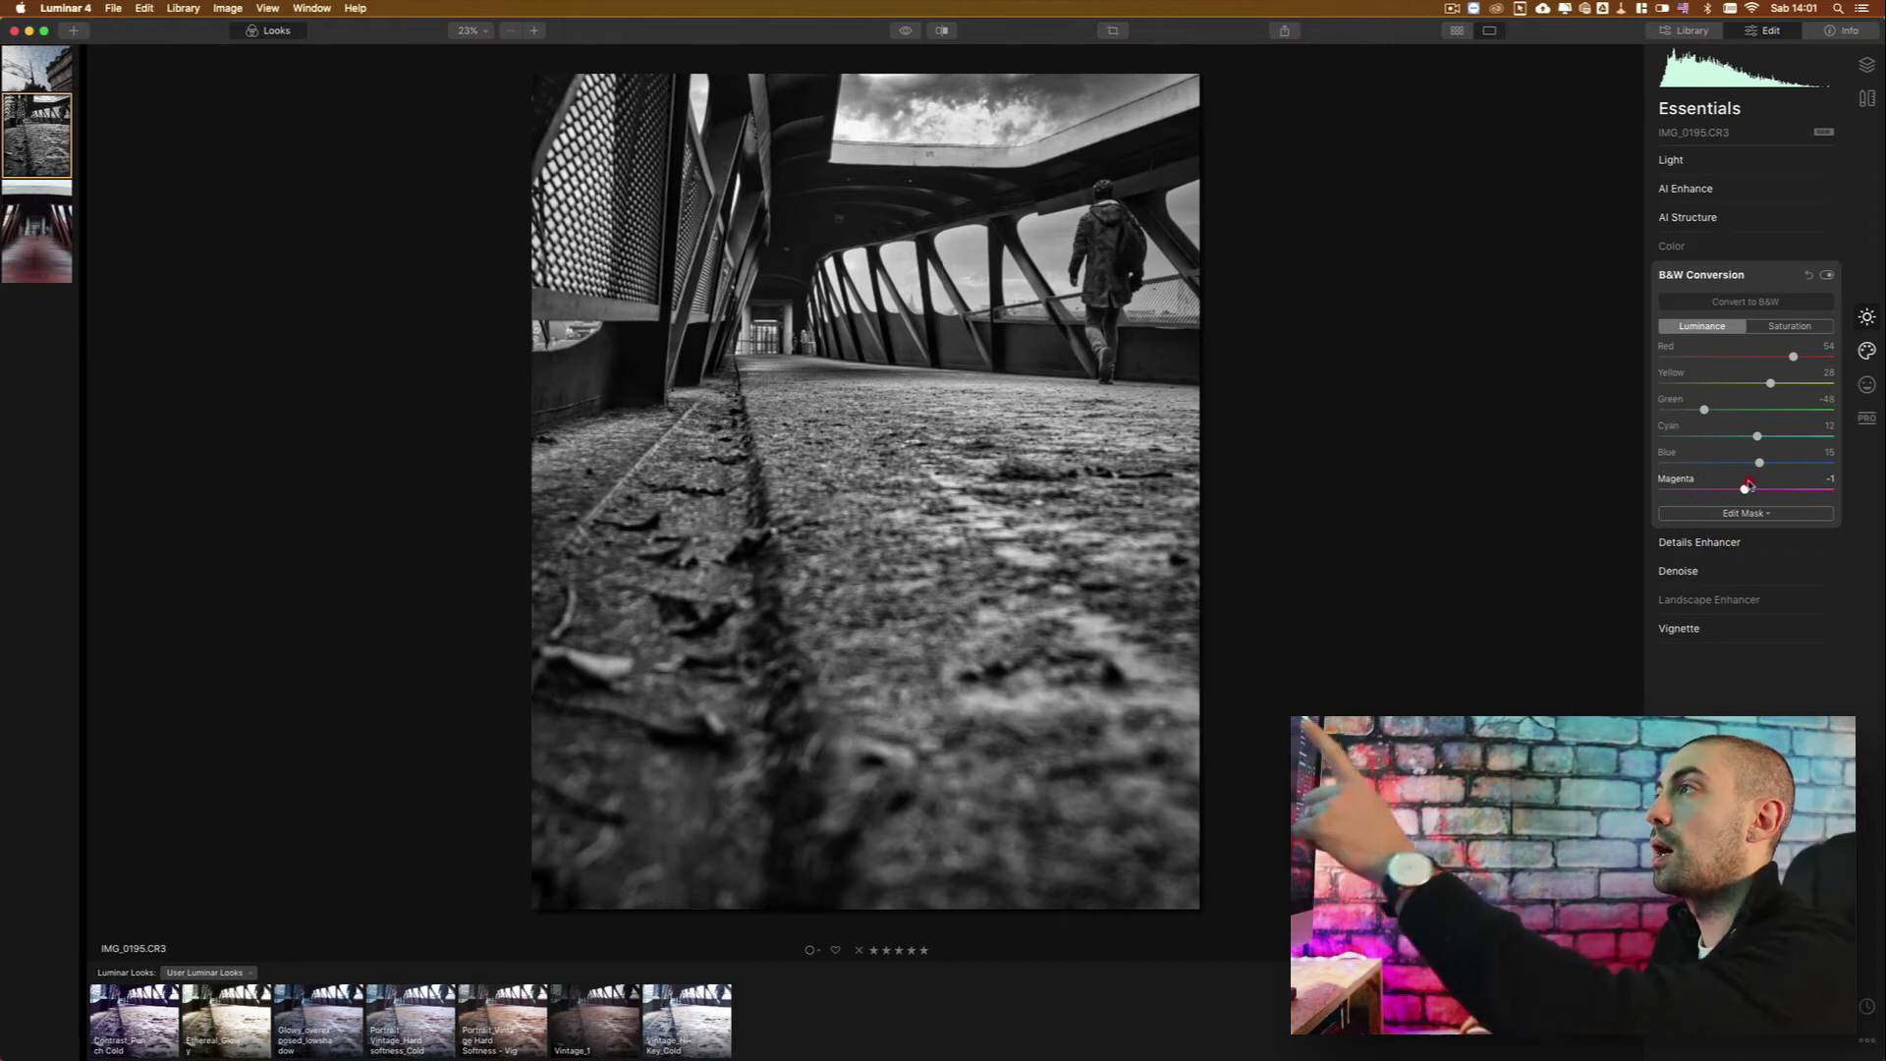
pyautogui.click(1747, 489)
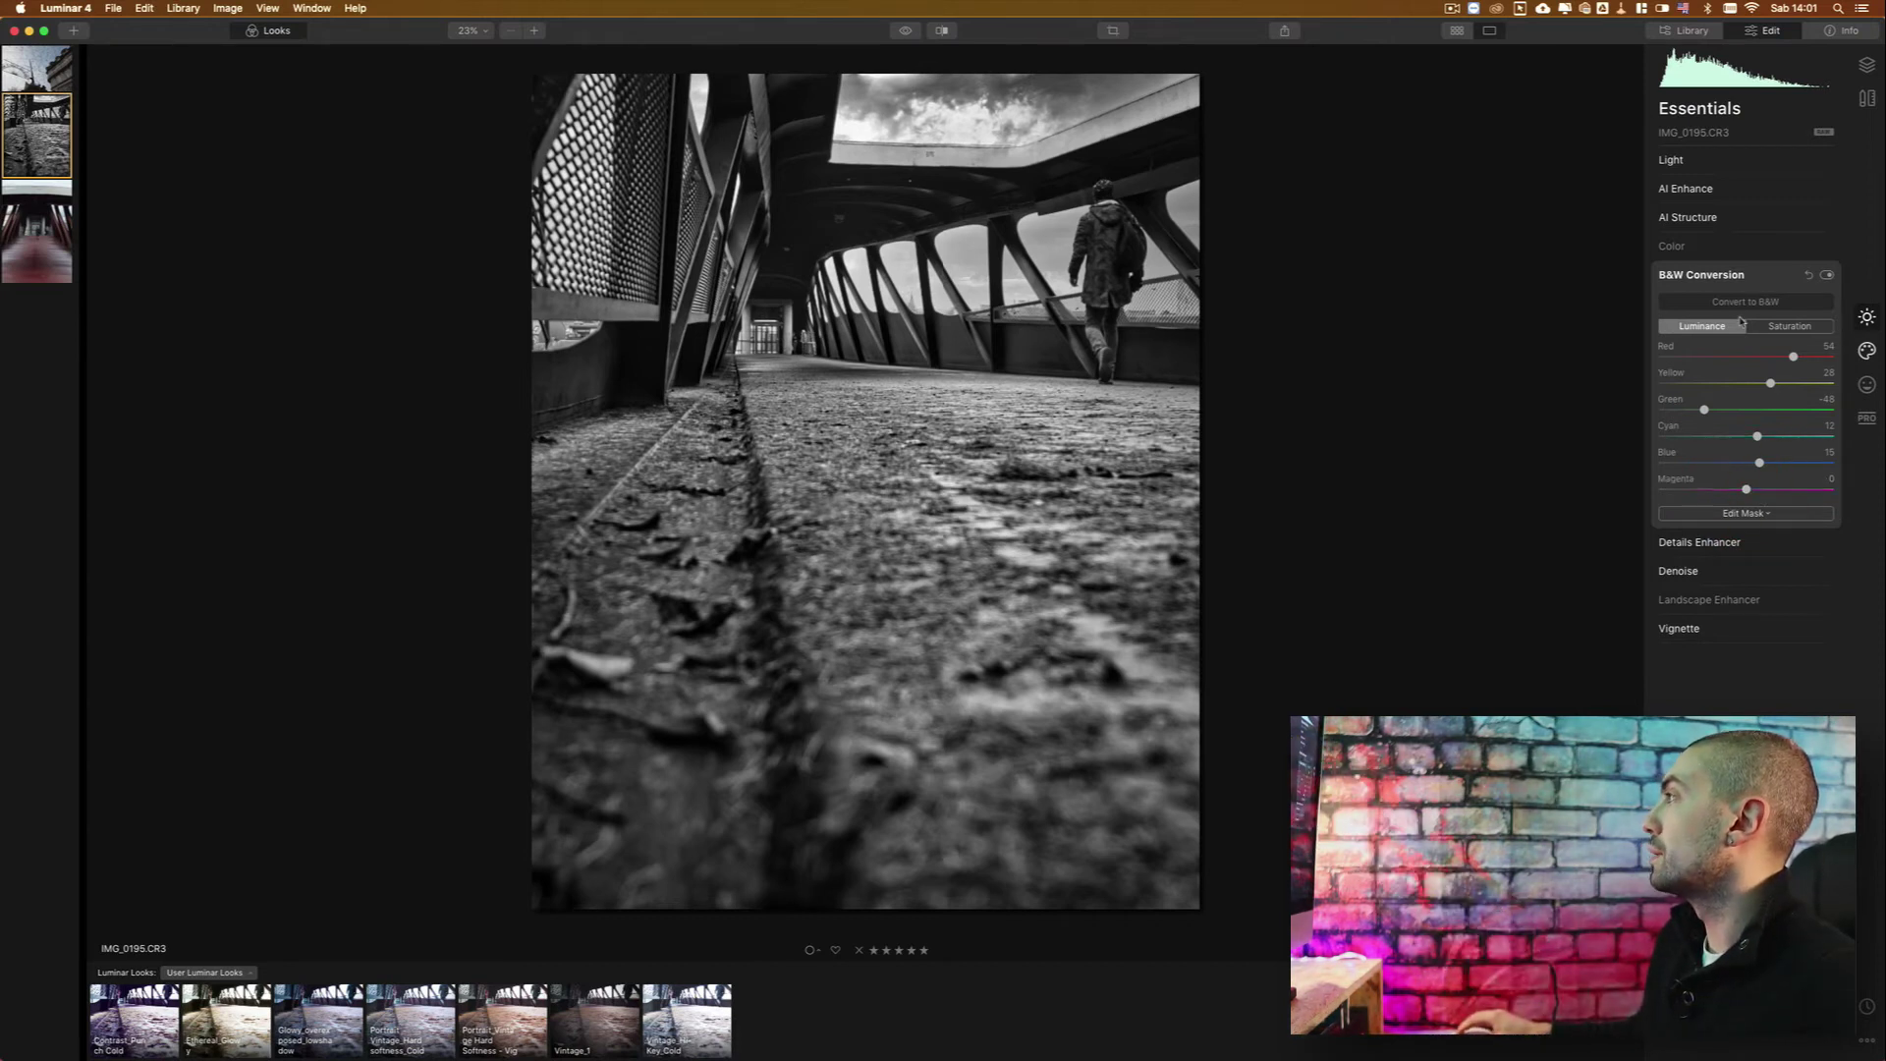
pyautogui.click(1736, 282)
pyautogui.click(1866, 353)
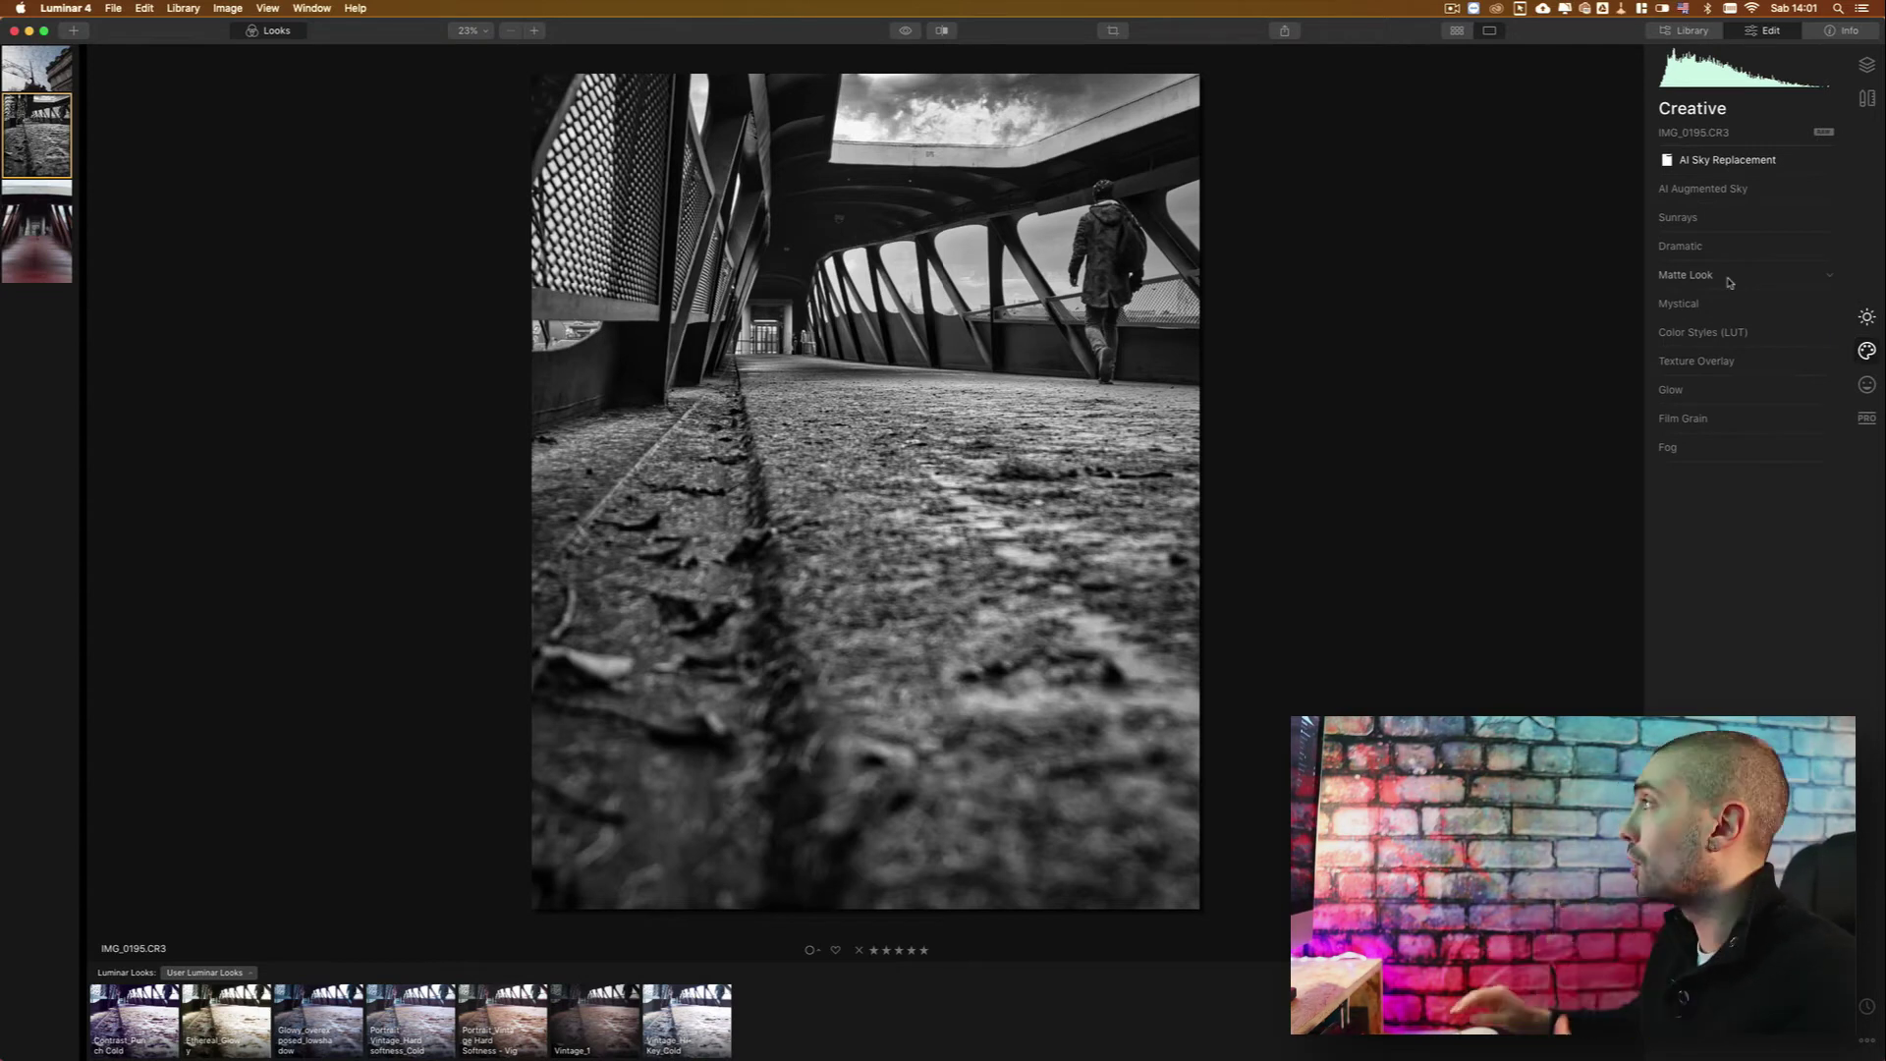
# Apply the Dramatic filter at Amount 40 and Local Contrast 70, toggling it to compare.
pyautogui.click(1718, 247)
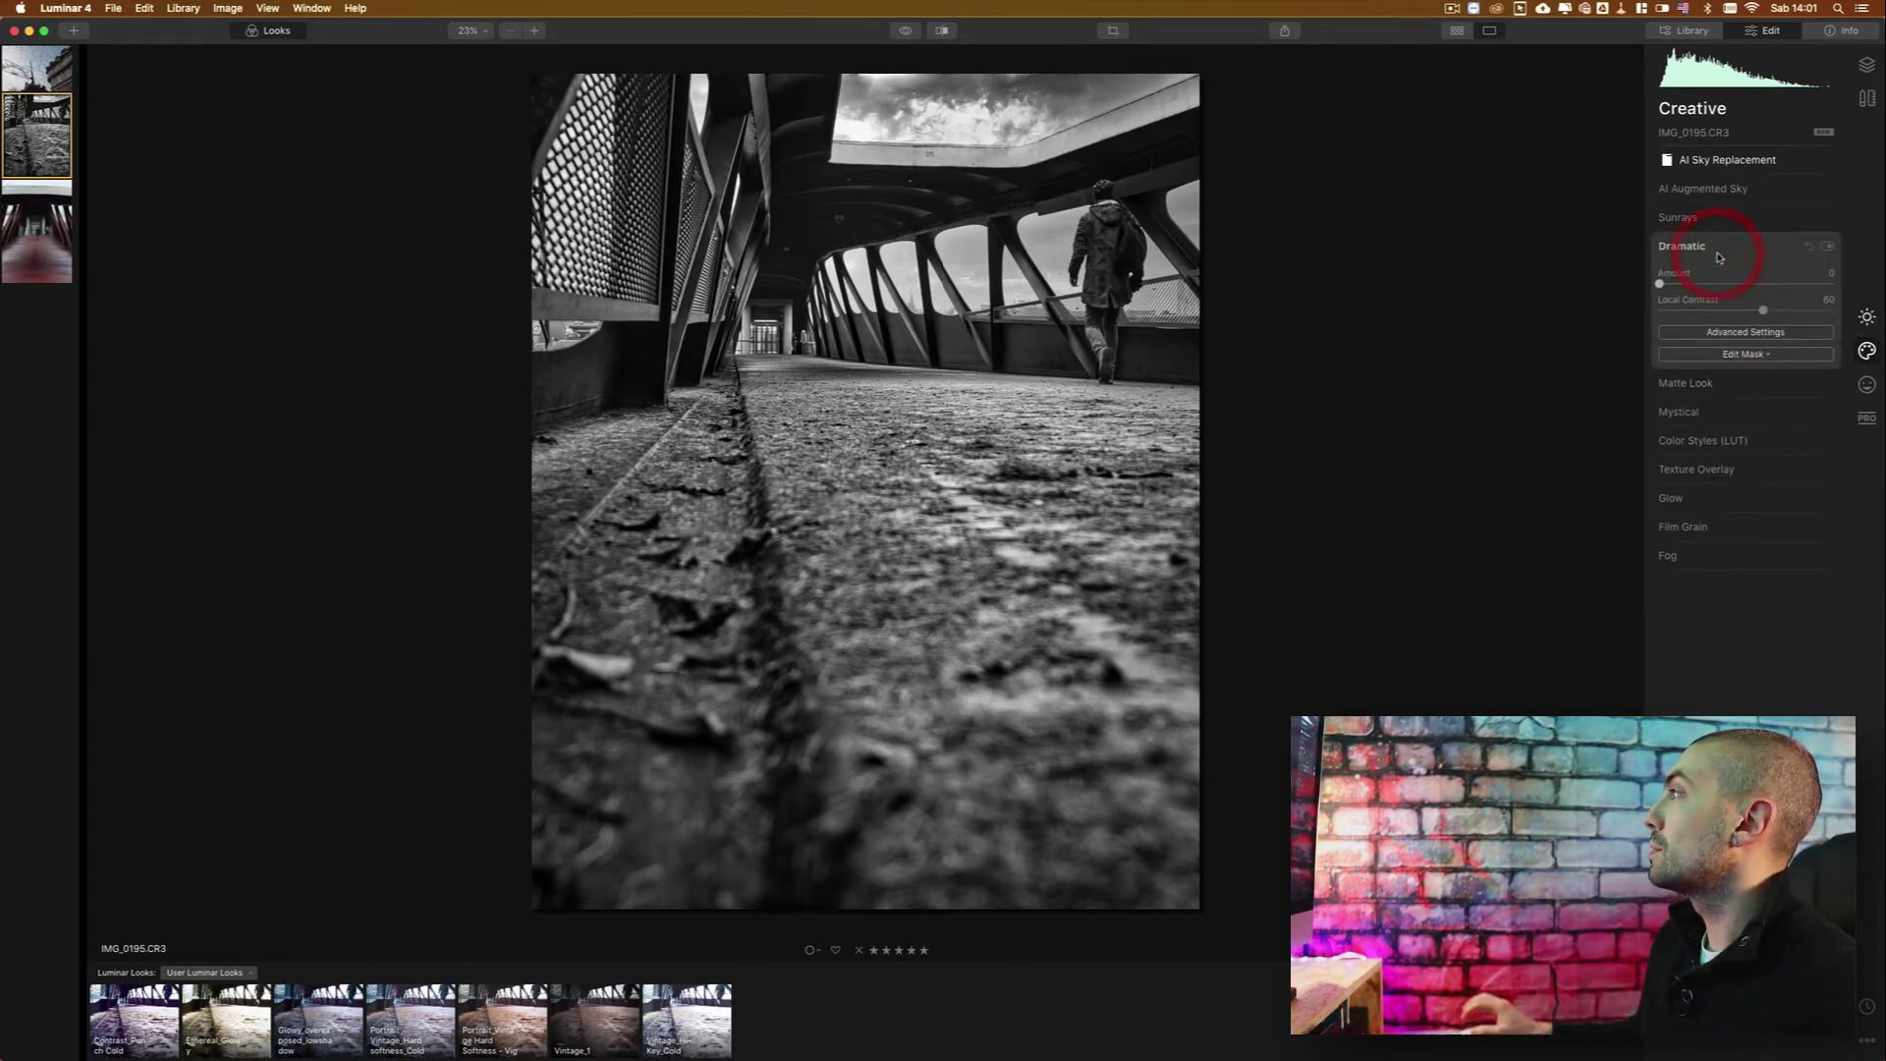
pyautogui.click(1706, 284)
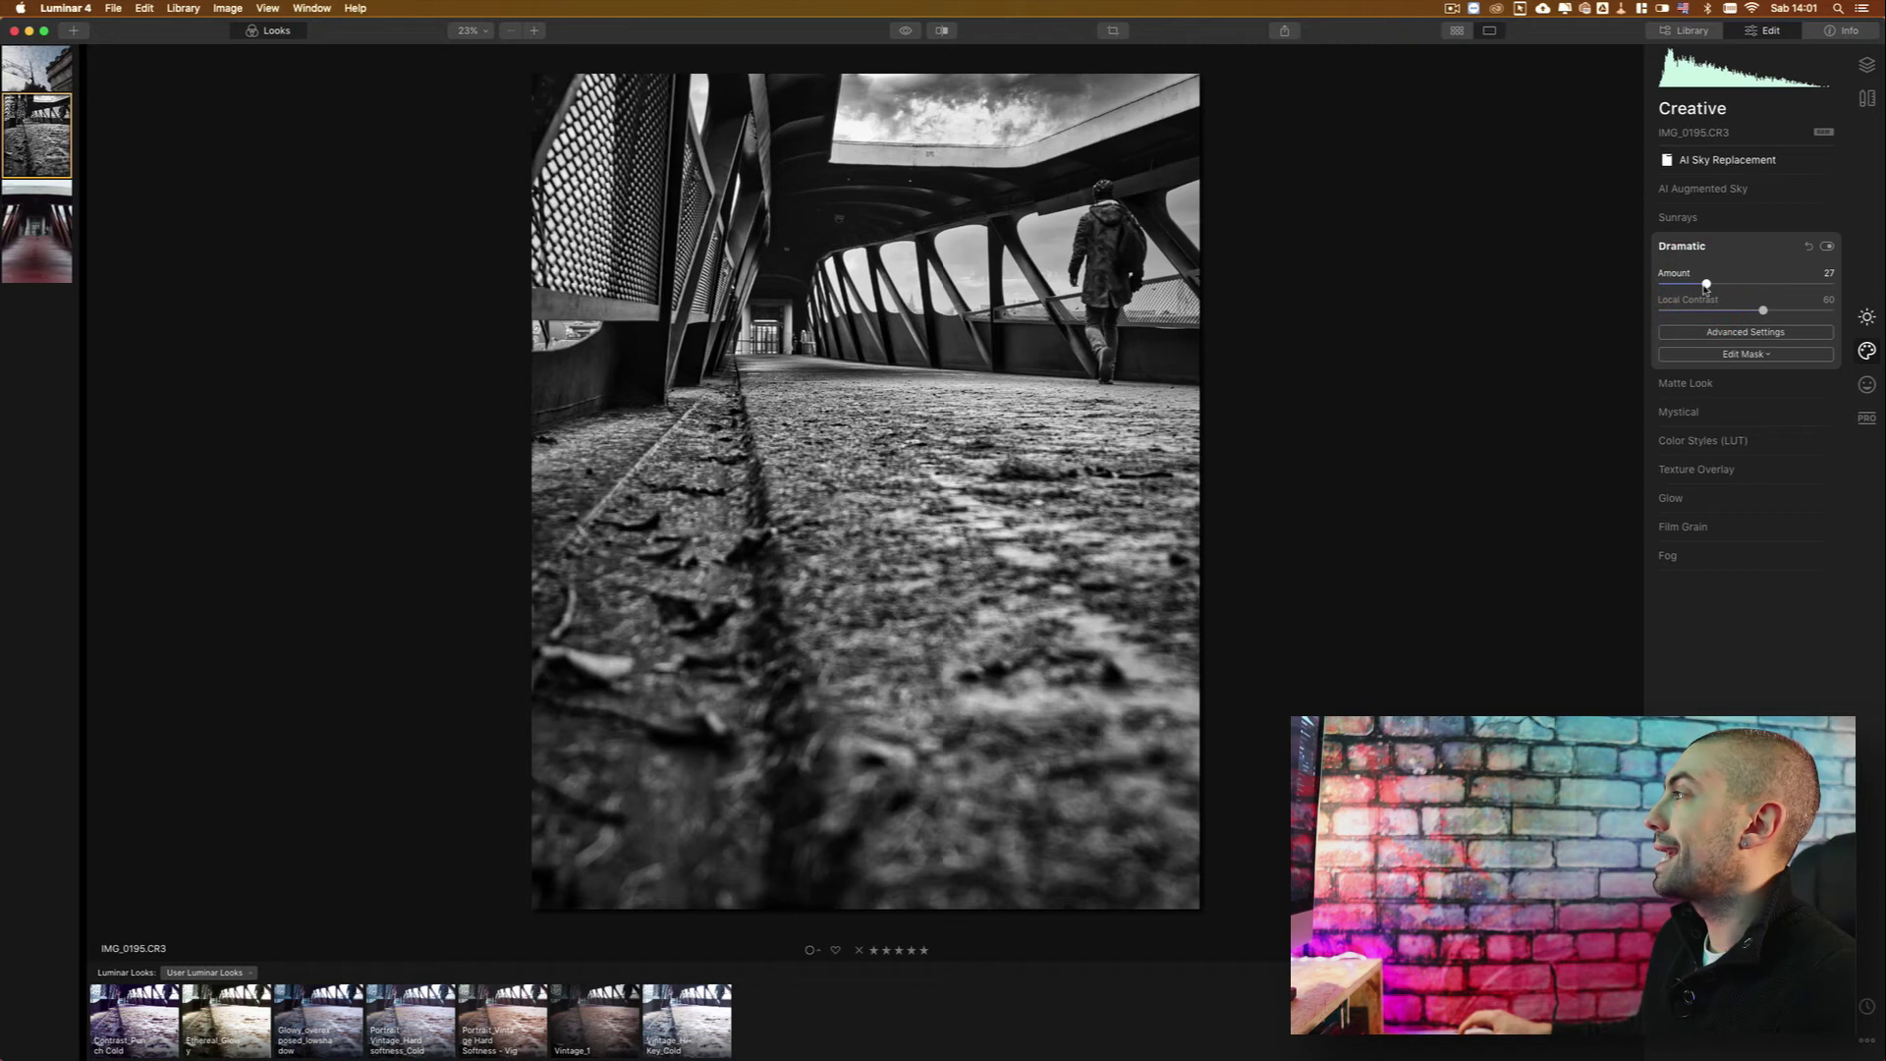
pyautogui.moveTo(1706, 285); pyautogui.dragTo(1724, 287)
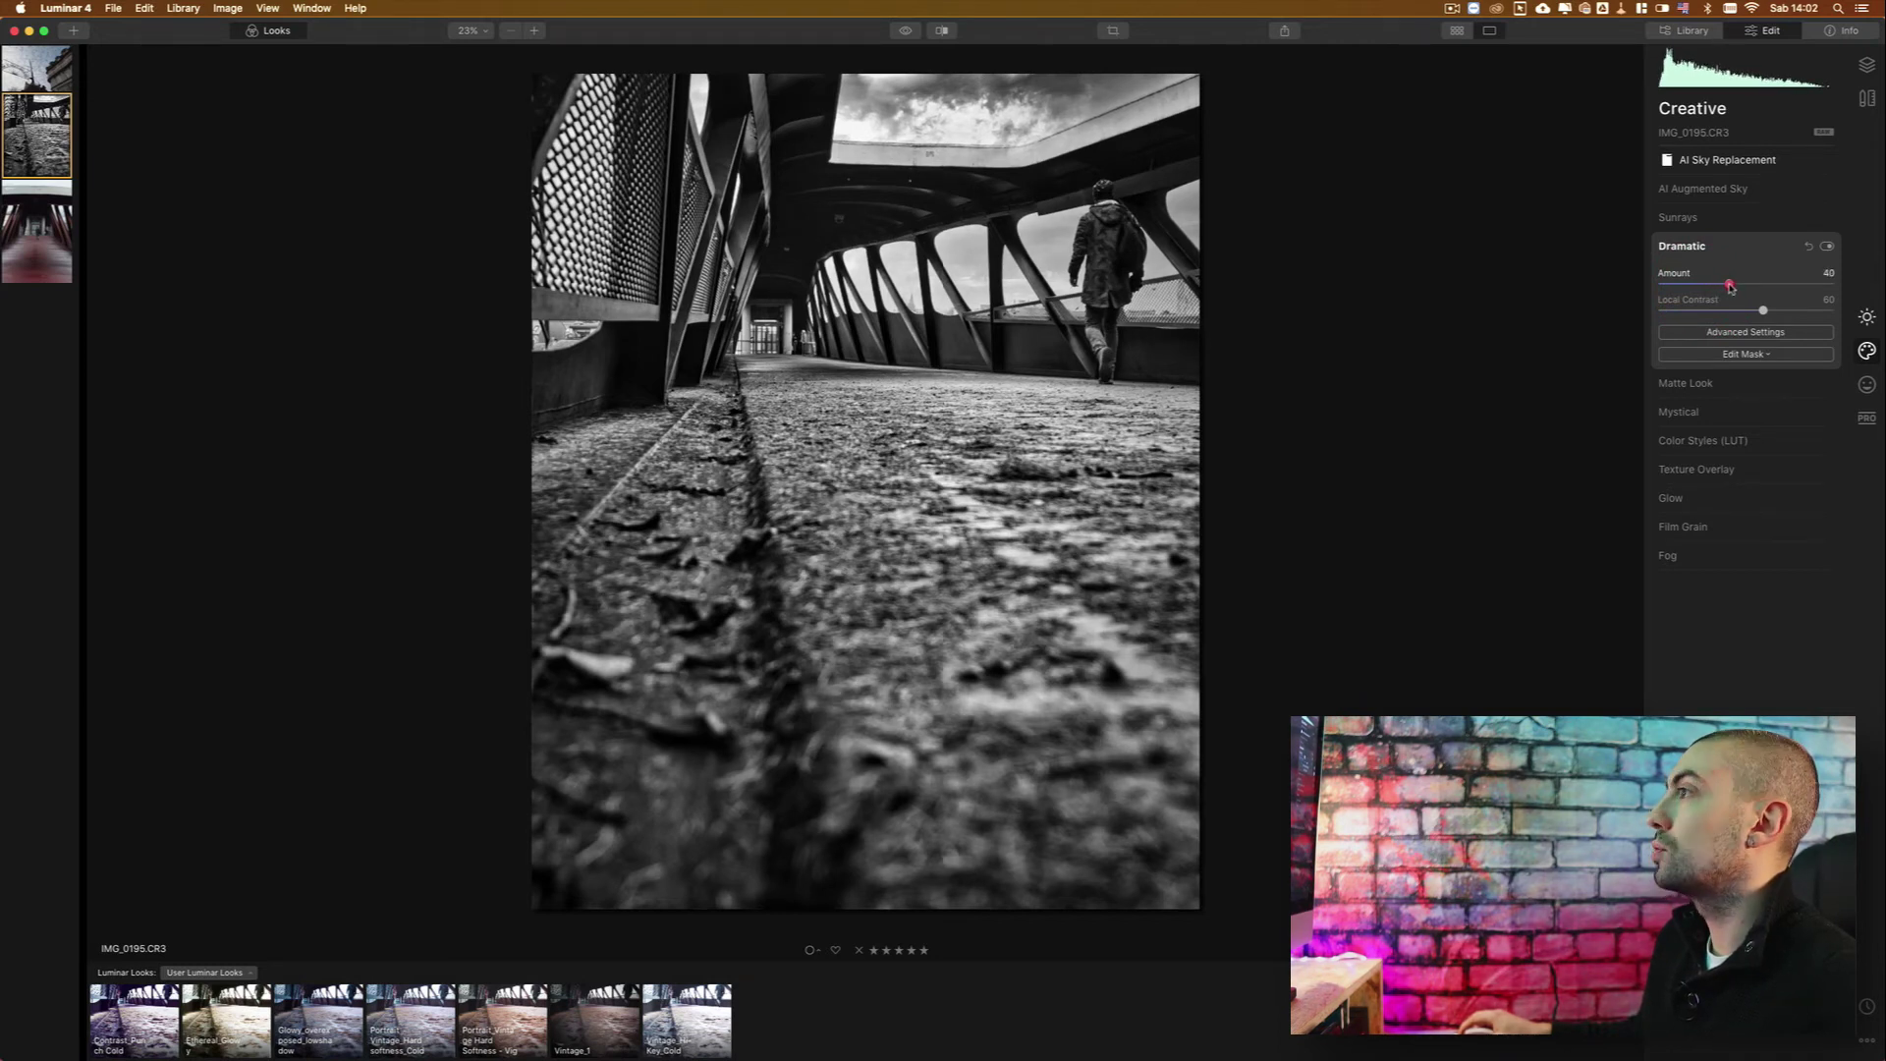
pyautogui.click(1828, 248)
pyautogui.click(1827, 248)
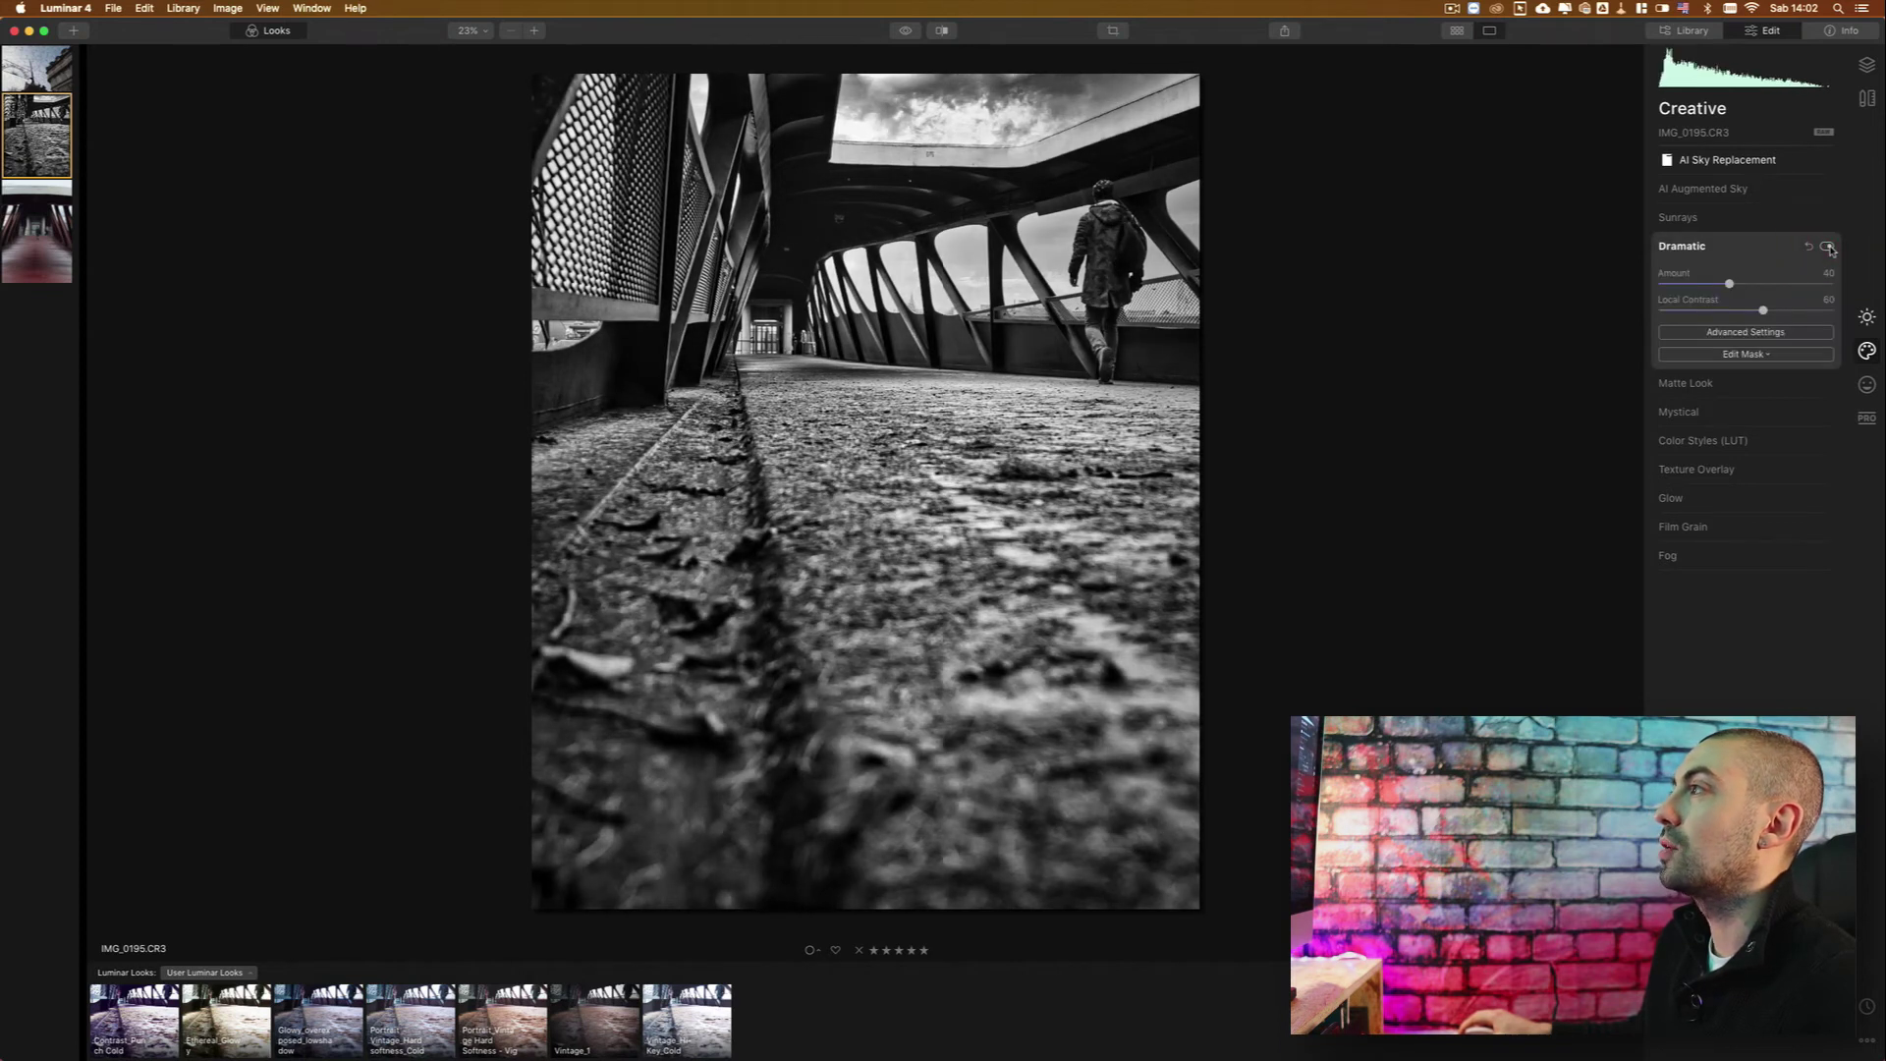
pyautogui.click(1827, 248)
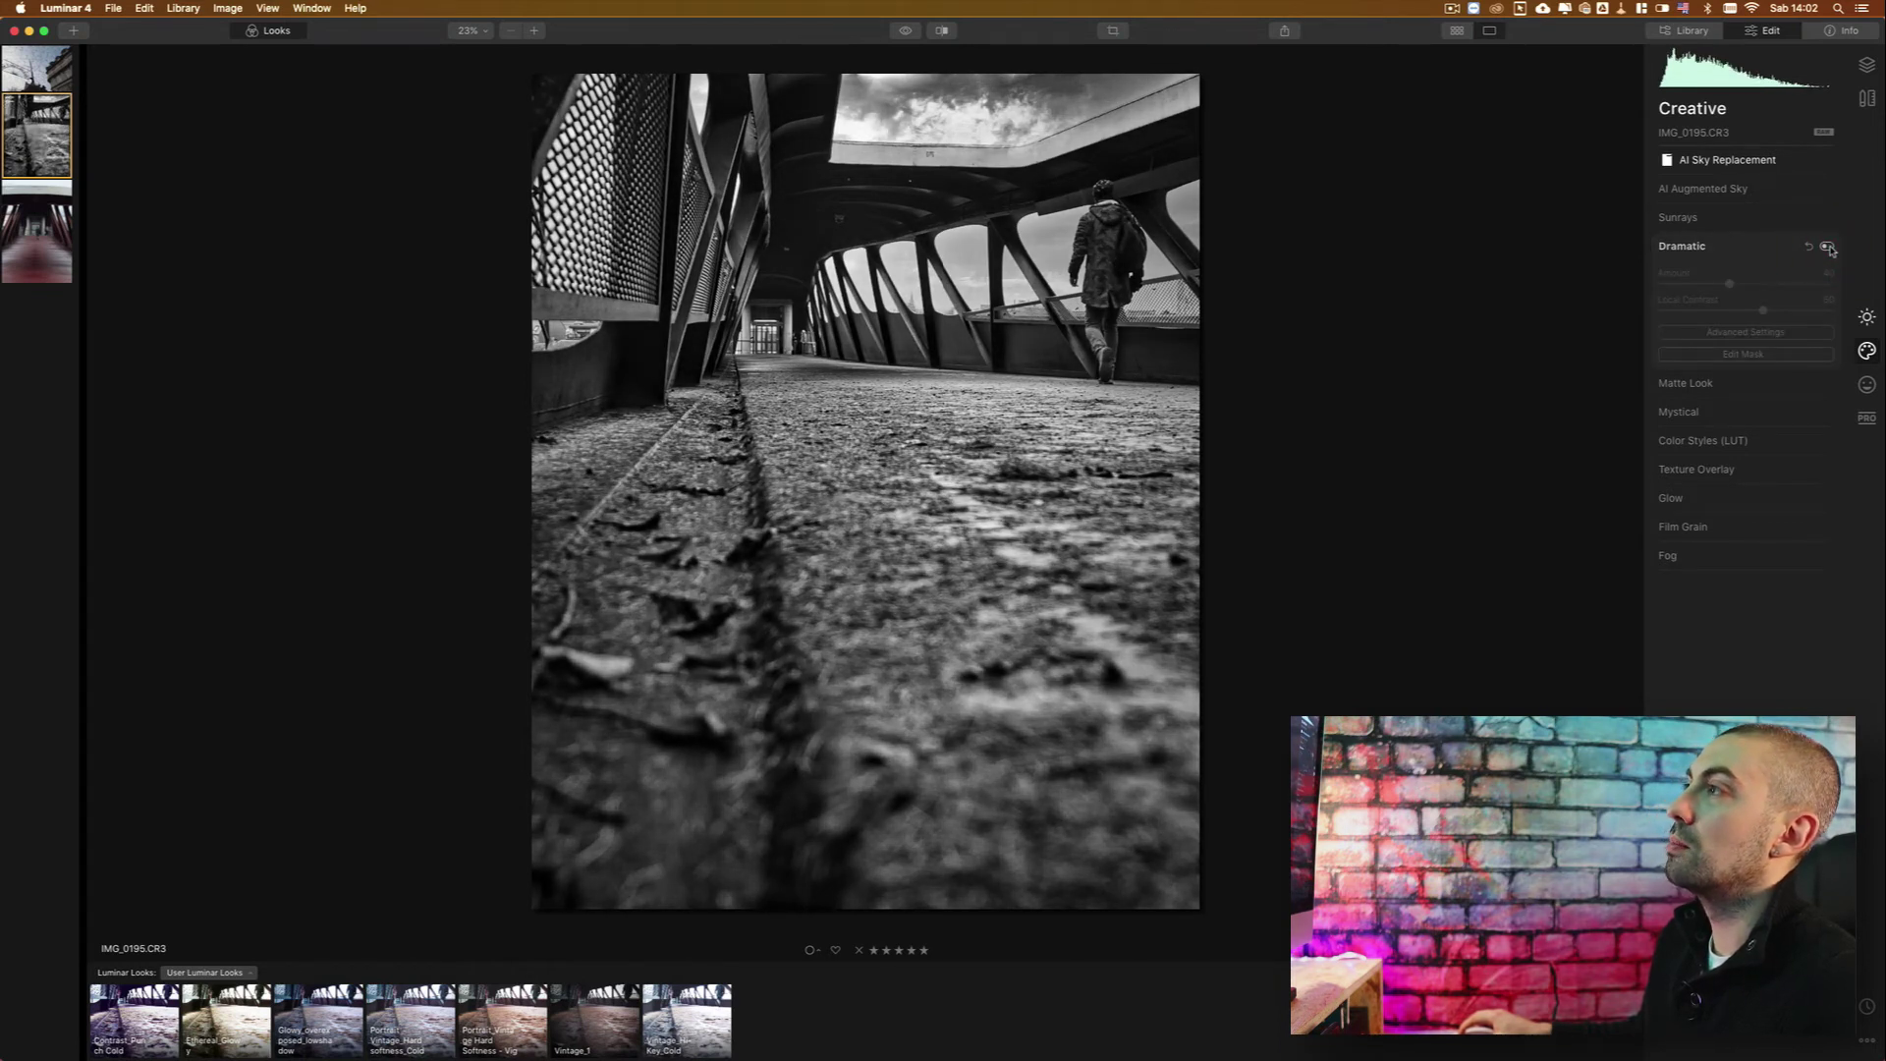
pyautogui.click(1827, 248)
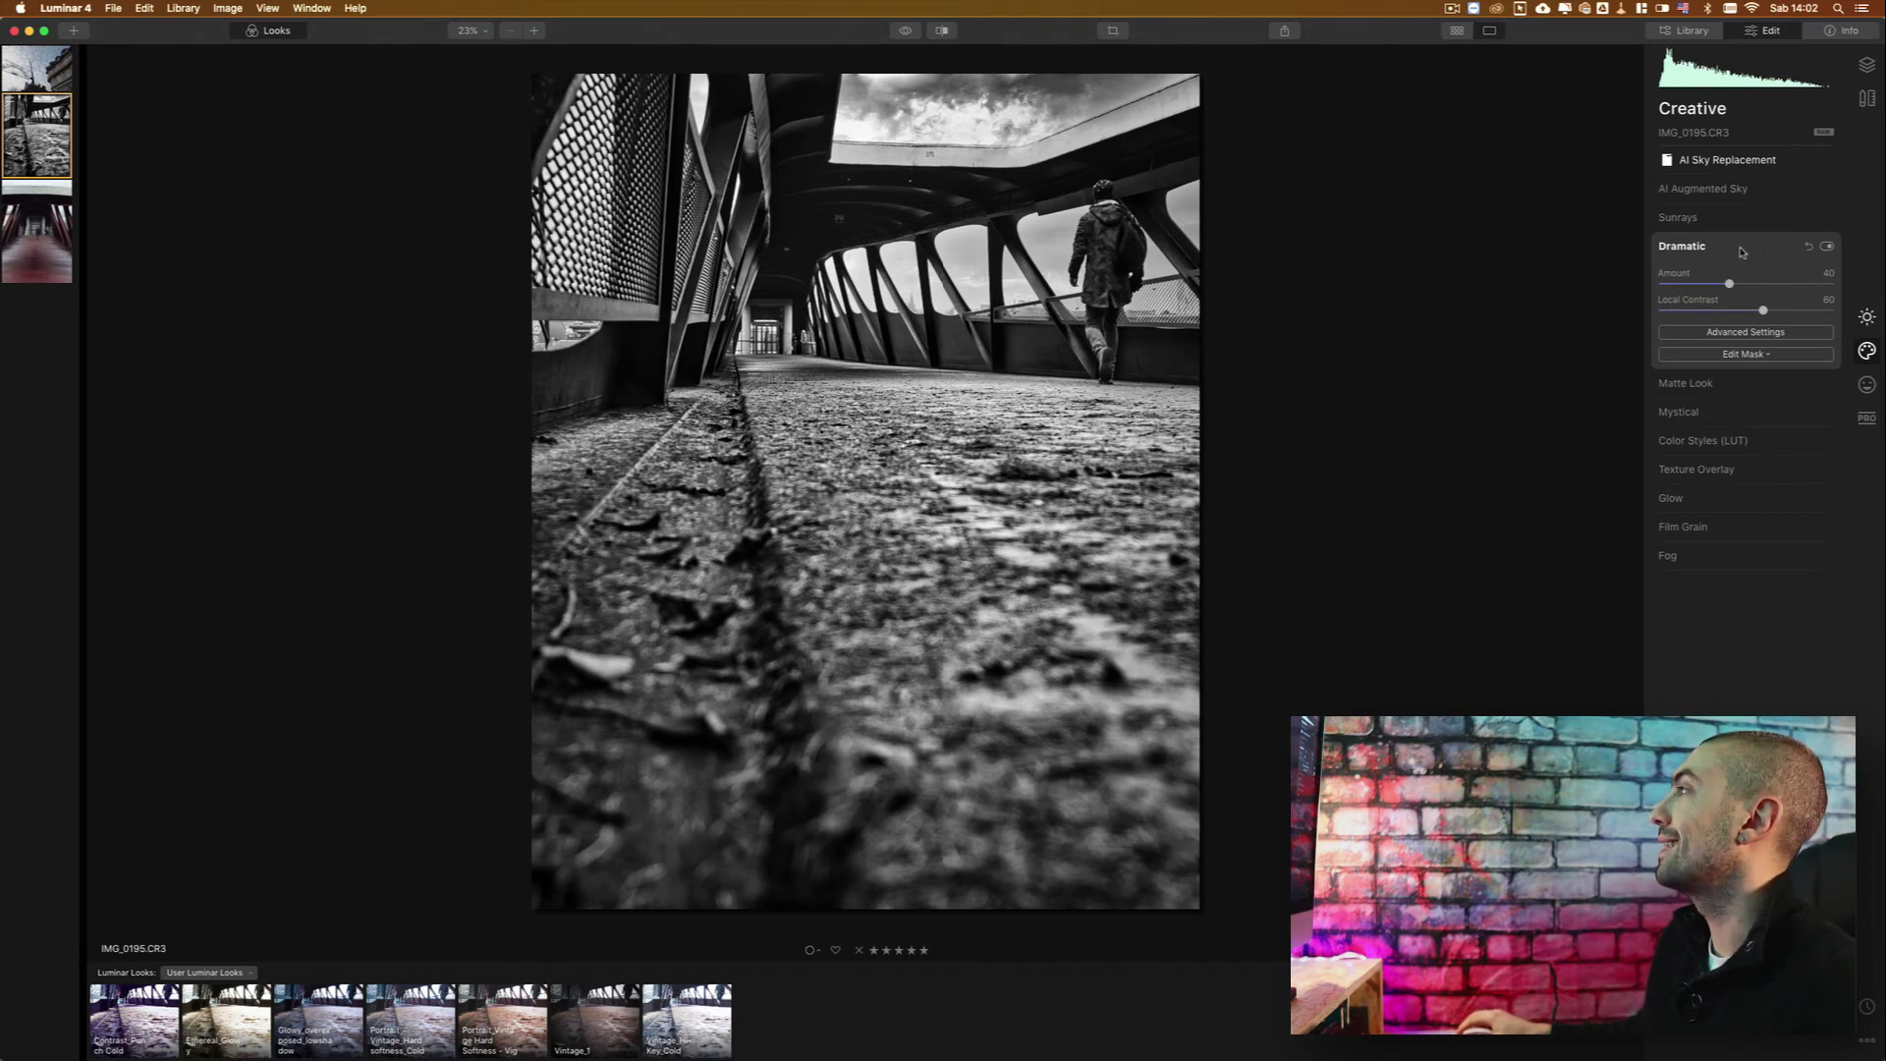
pyautogui.click(1742, 247)
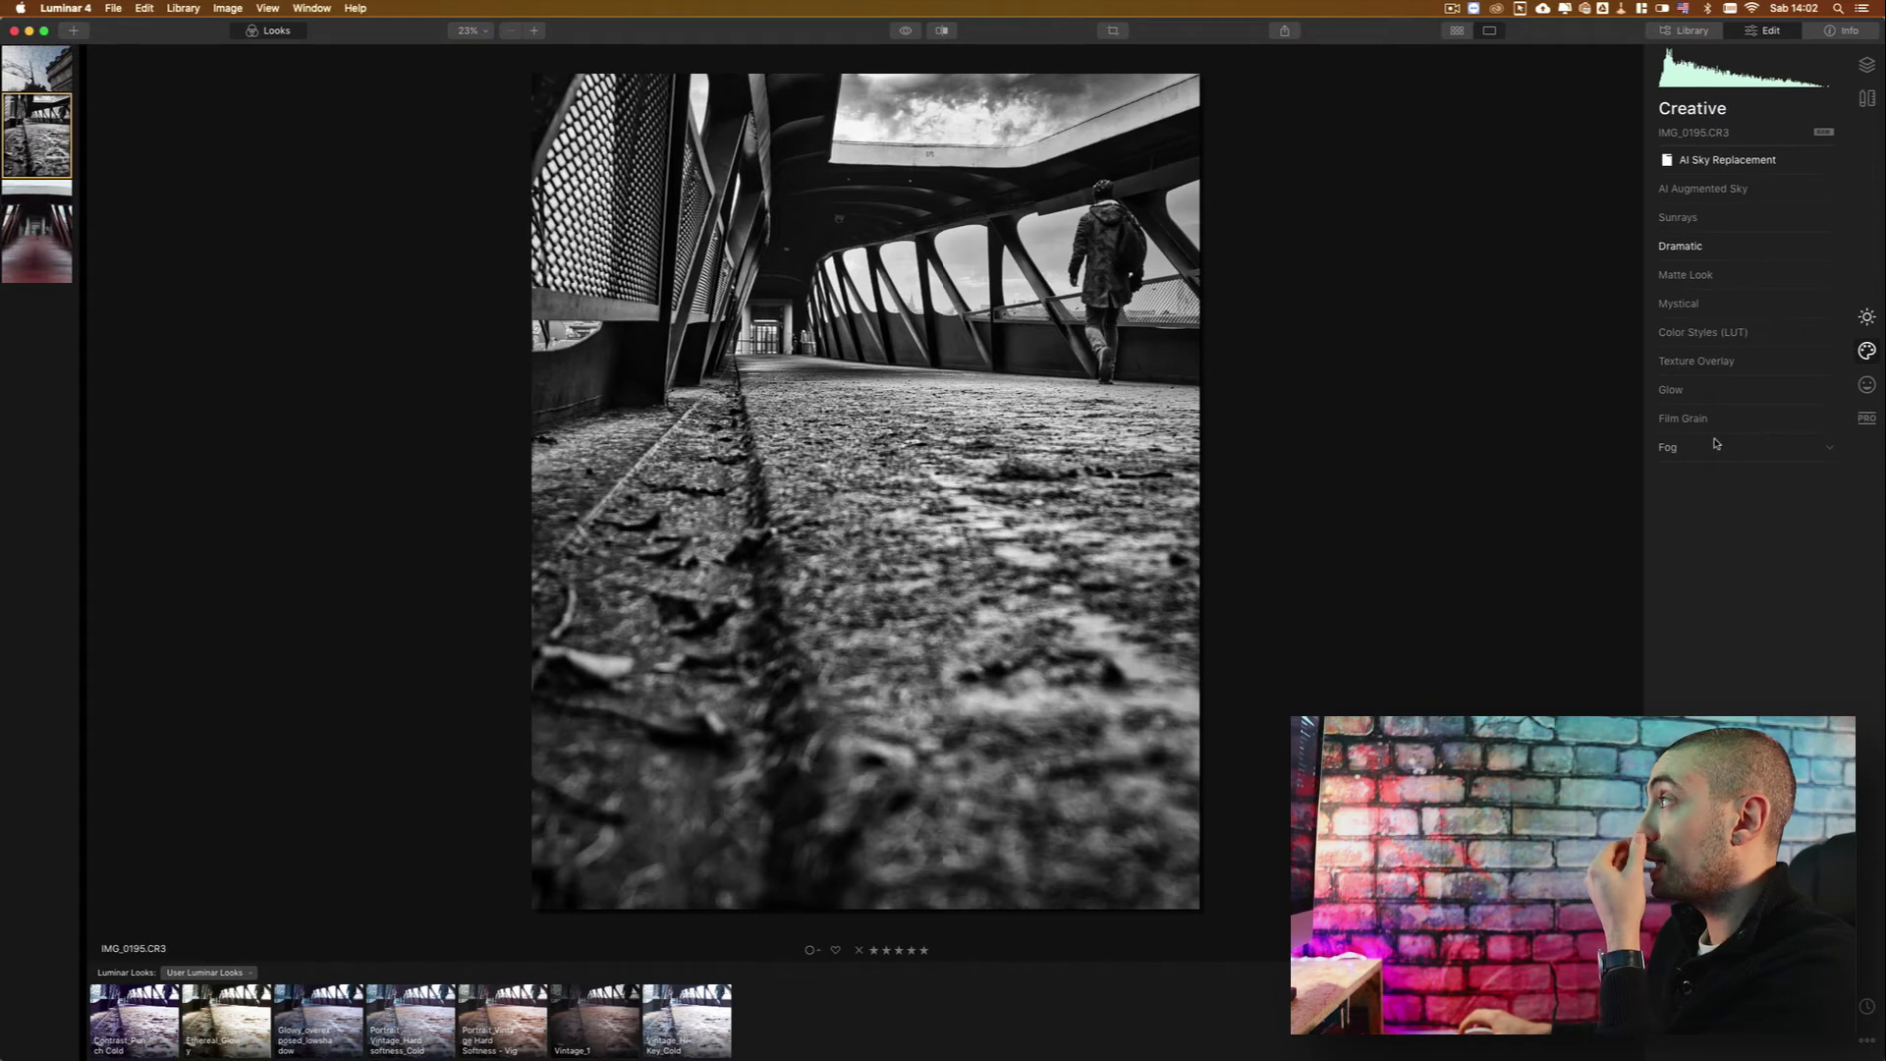
# Compare the edit against the original colour photo, then expand the AI Sky Replacement settings.
pyautogui.click(1867, 385)
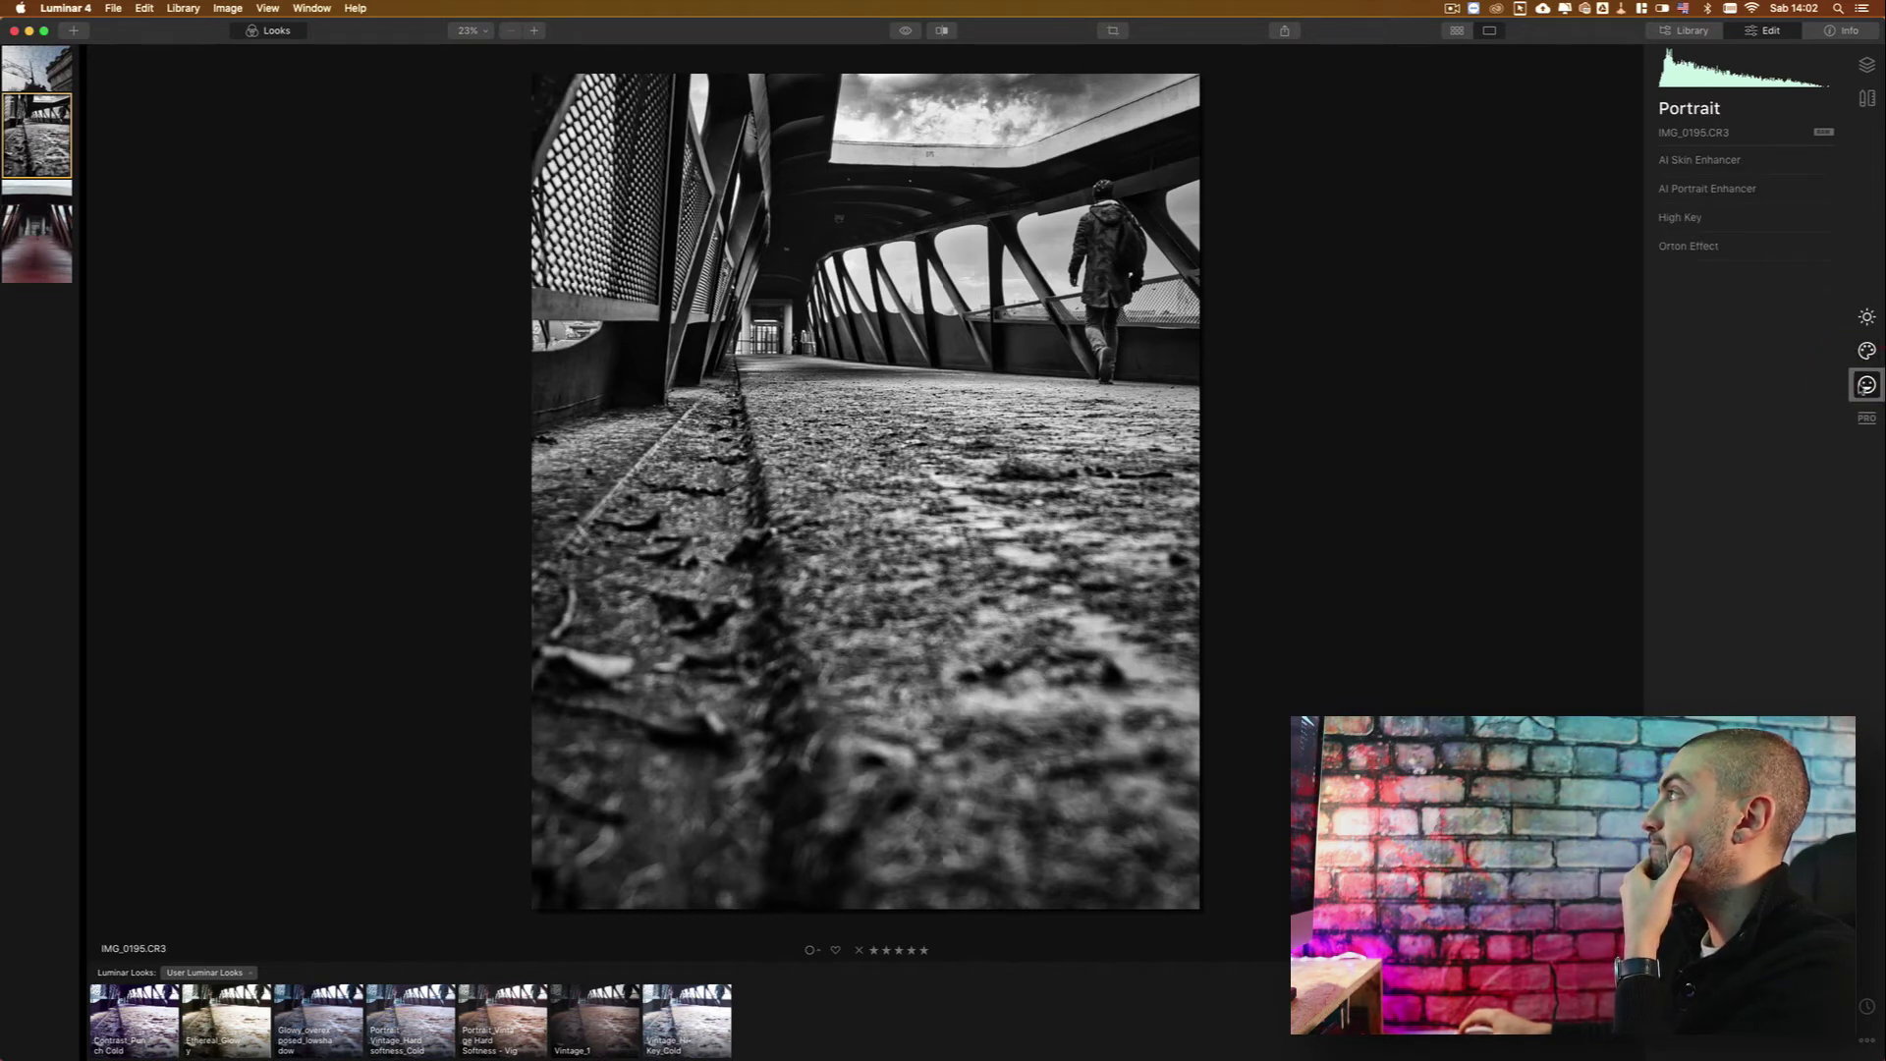
pyautogui.click(1867, 351)
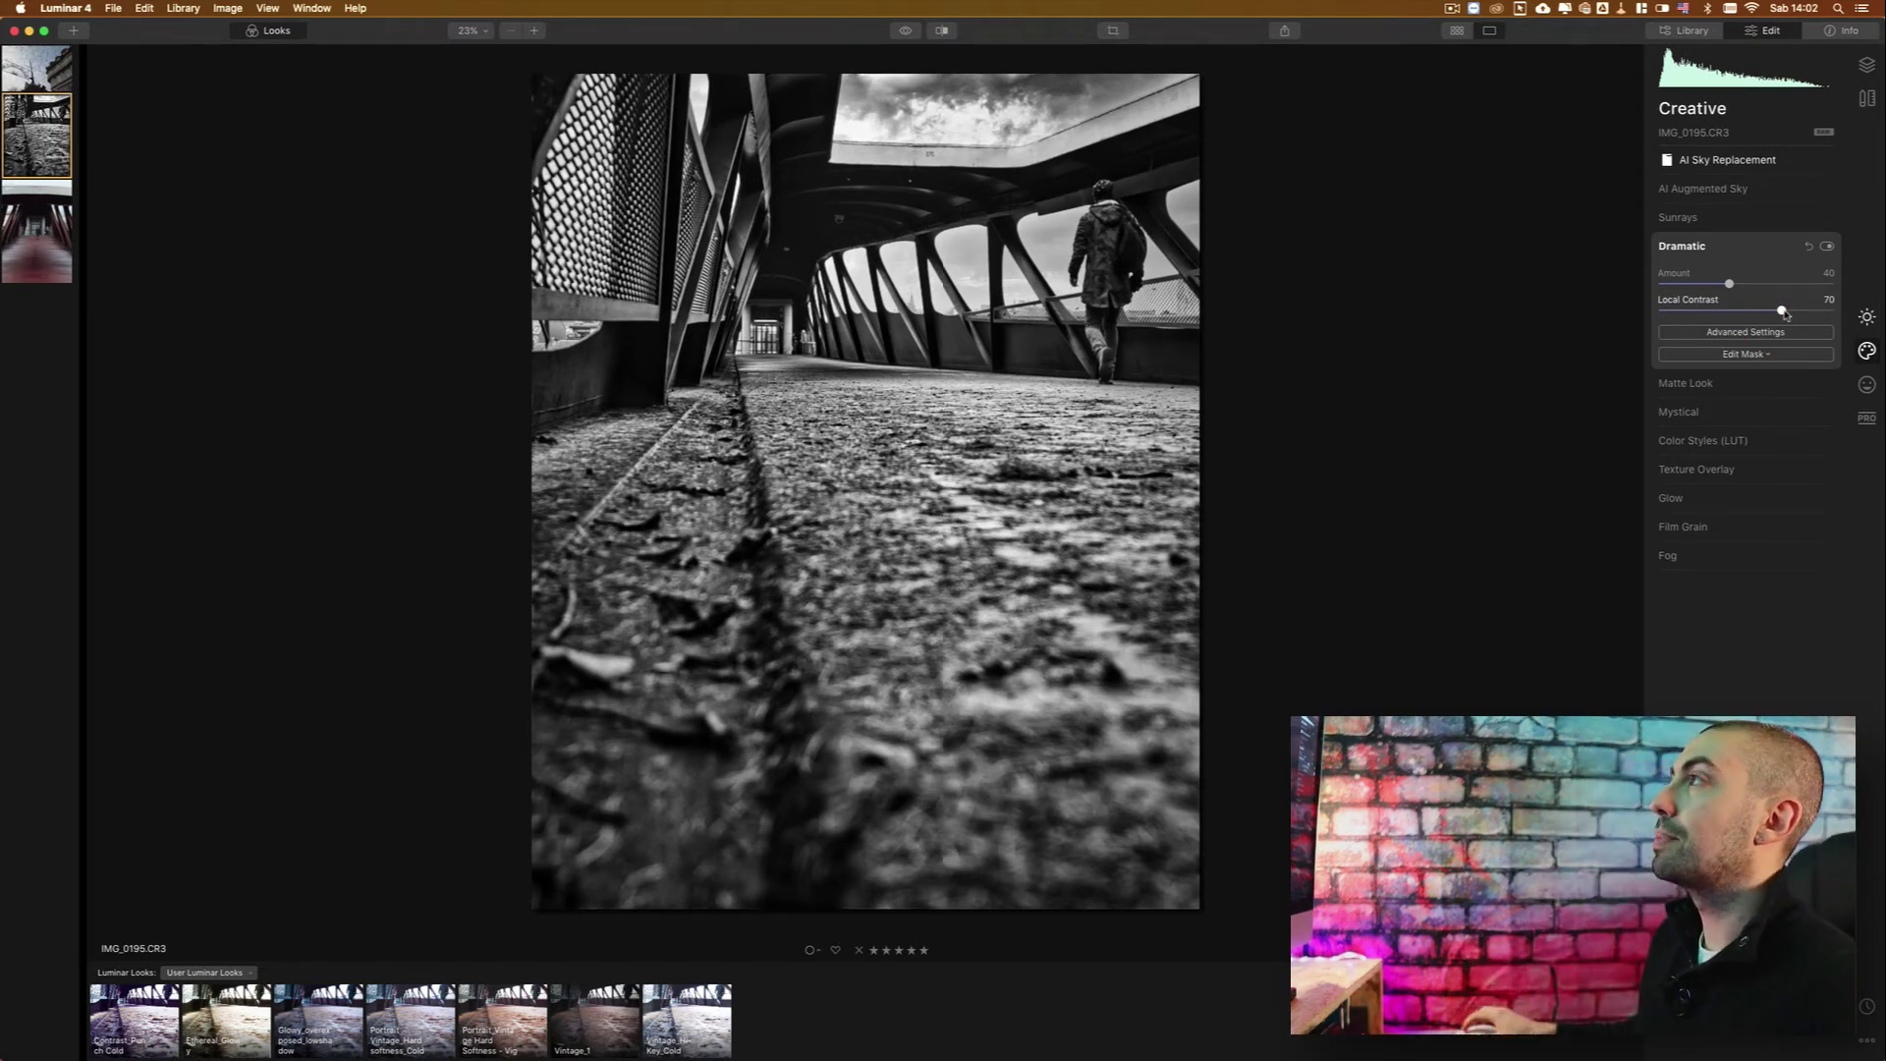
pyautogui.click(914, 33)
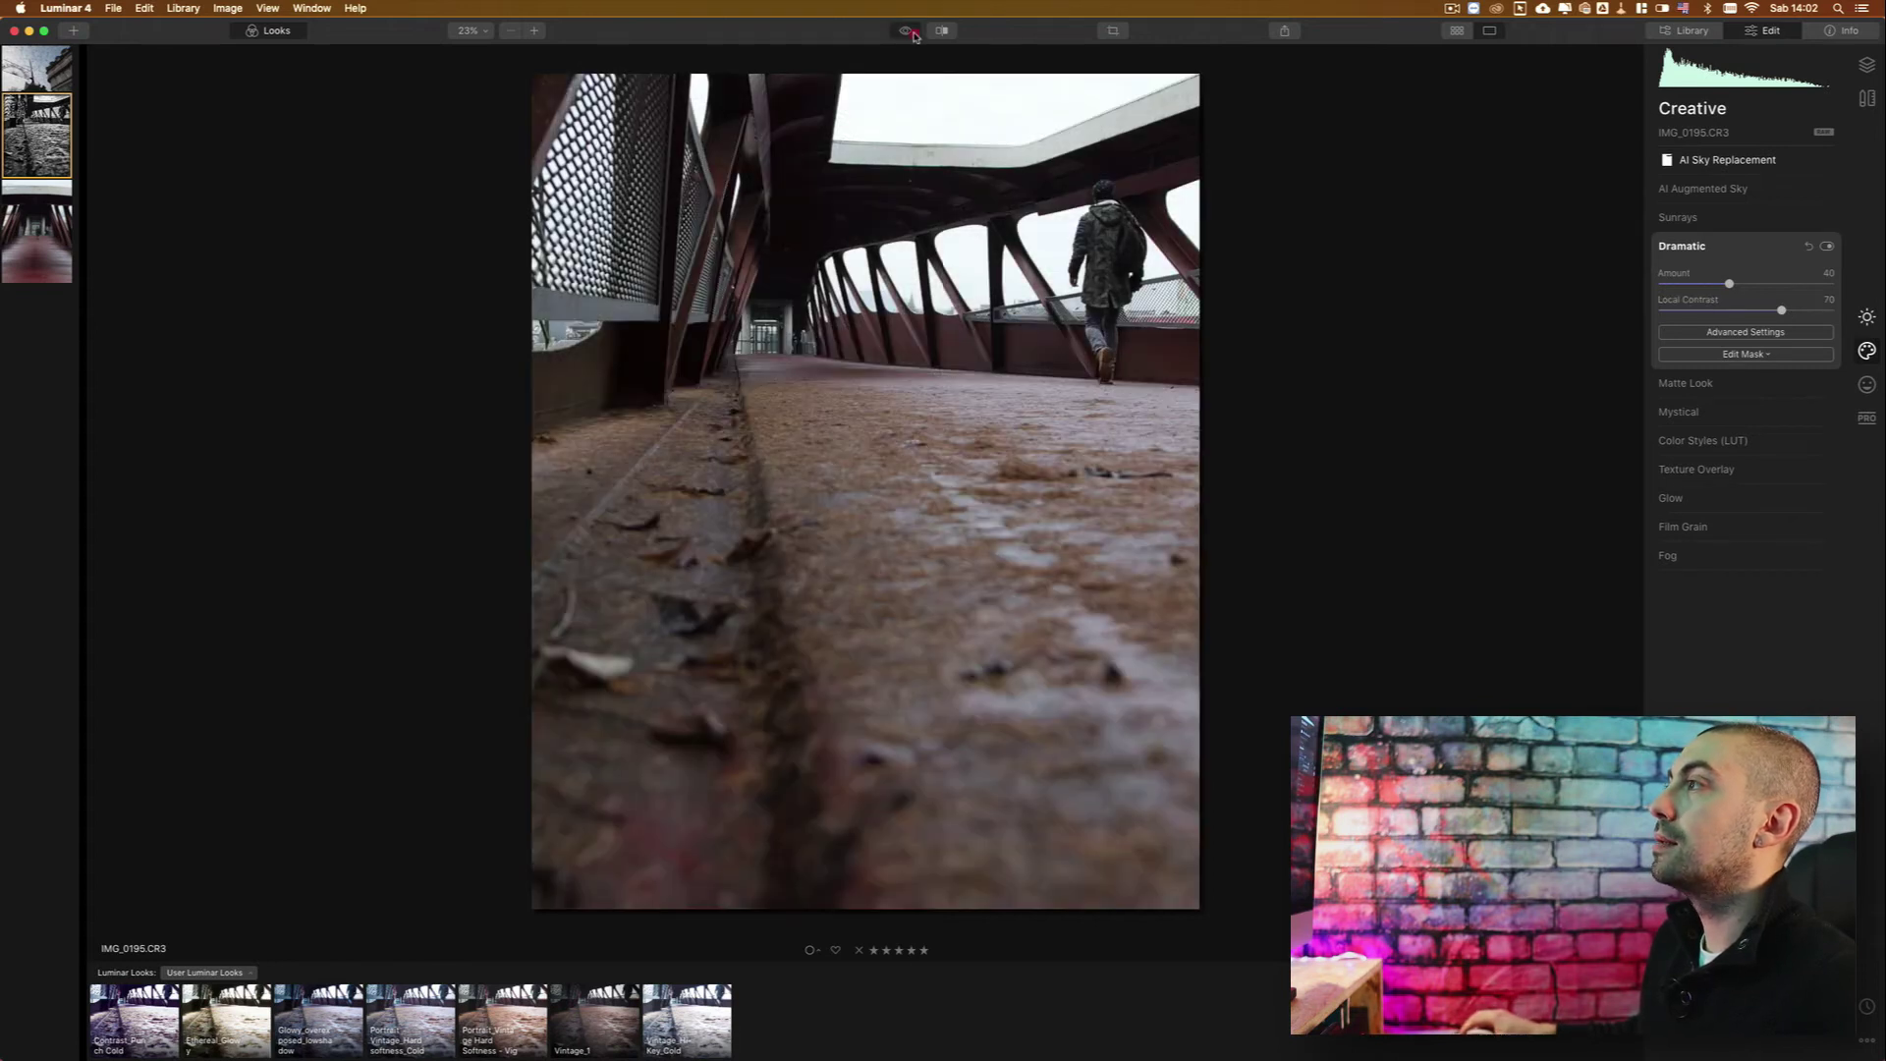
pyautogui.click(914, 33)
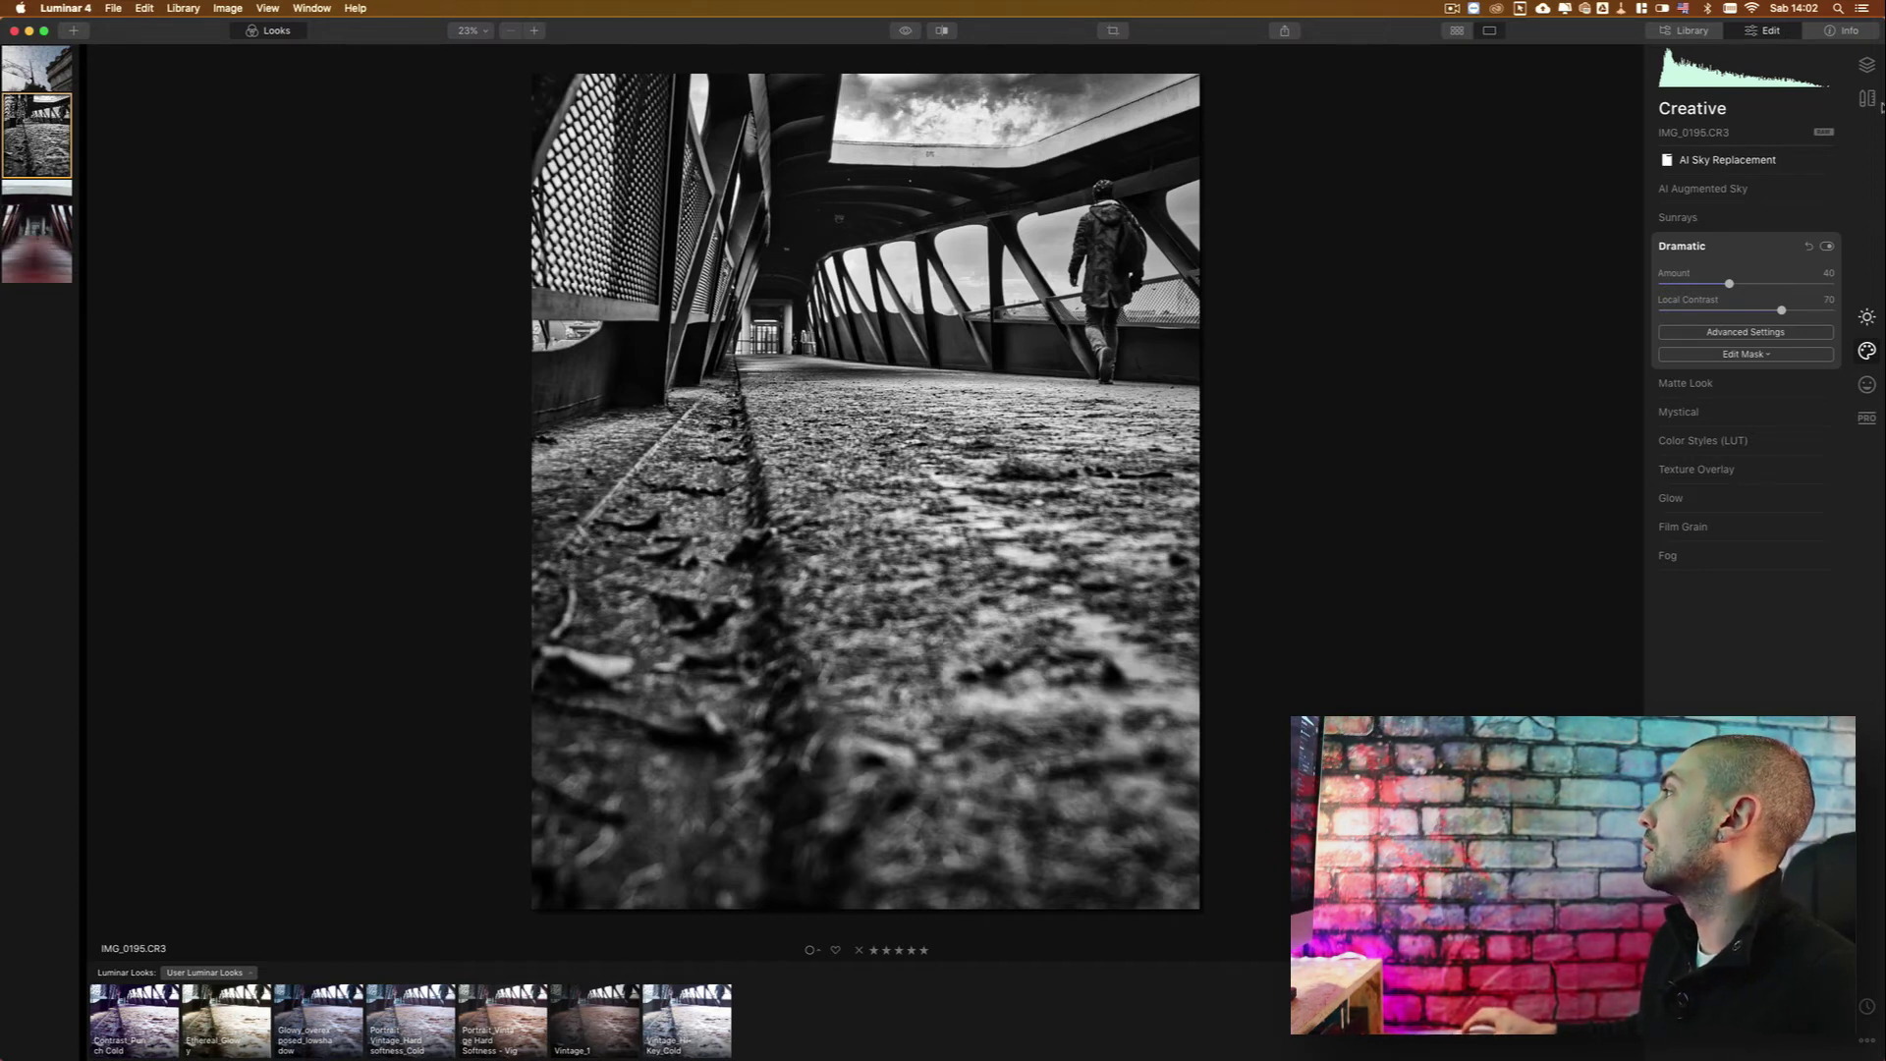
pyautogui.click(1867, 317)
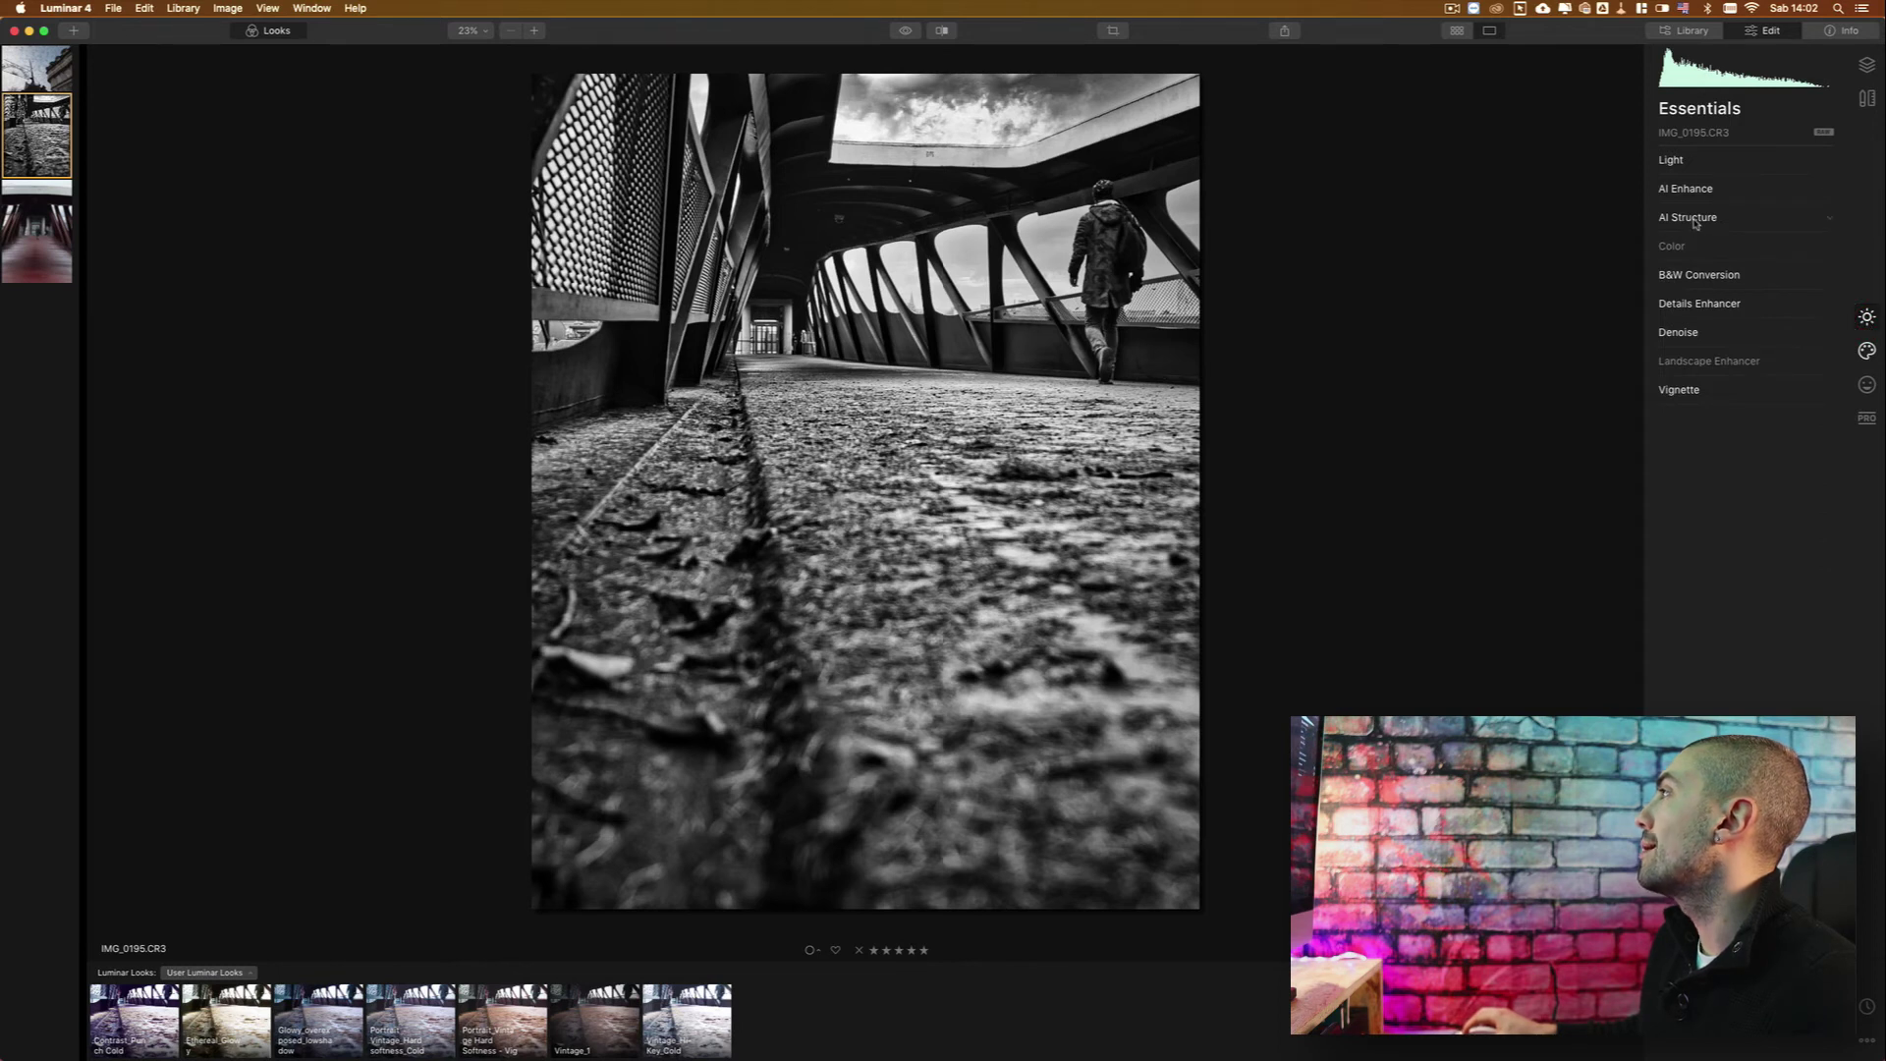
pyautogui.click(1867, 350)
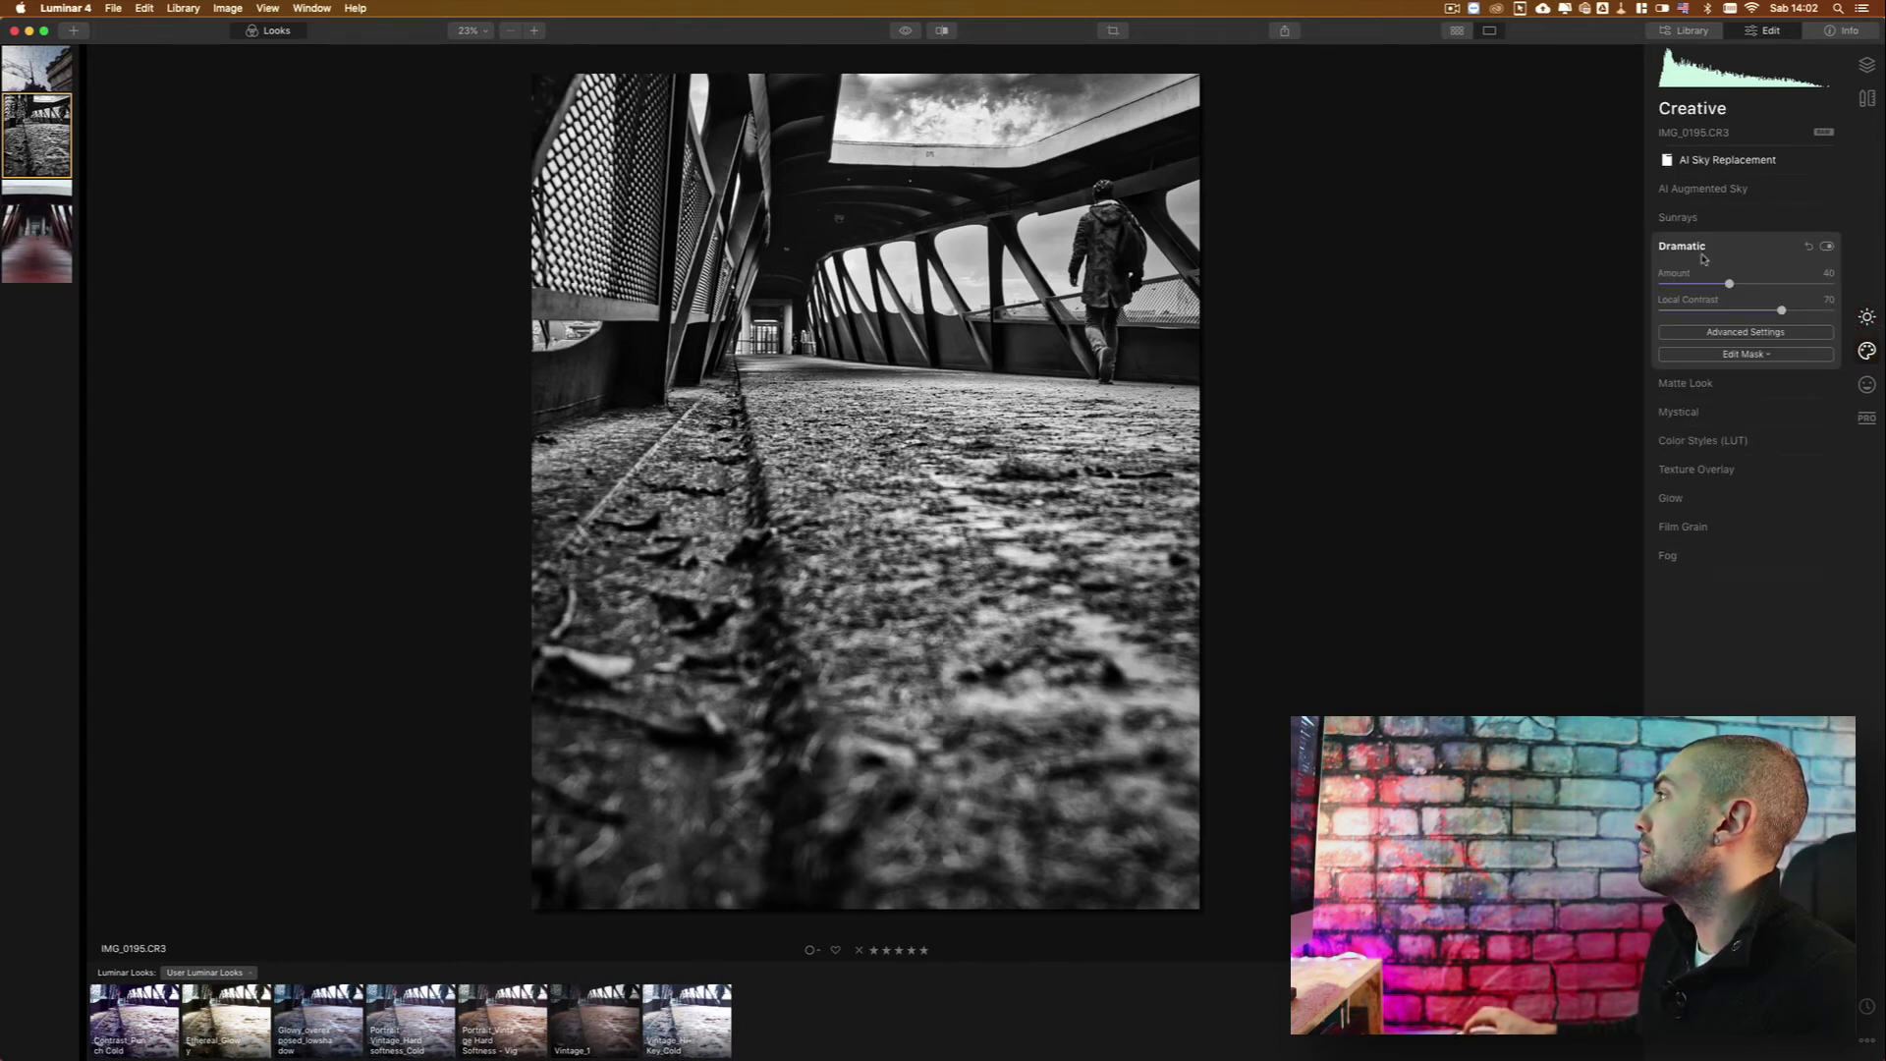
pyautogui.click(1727, 160)
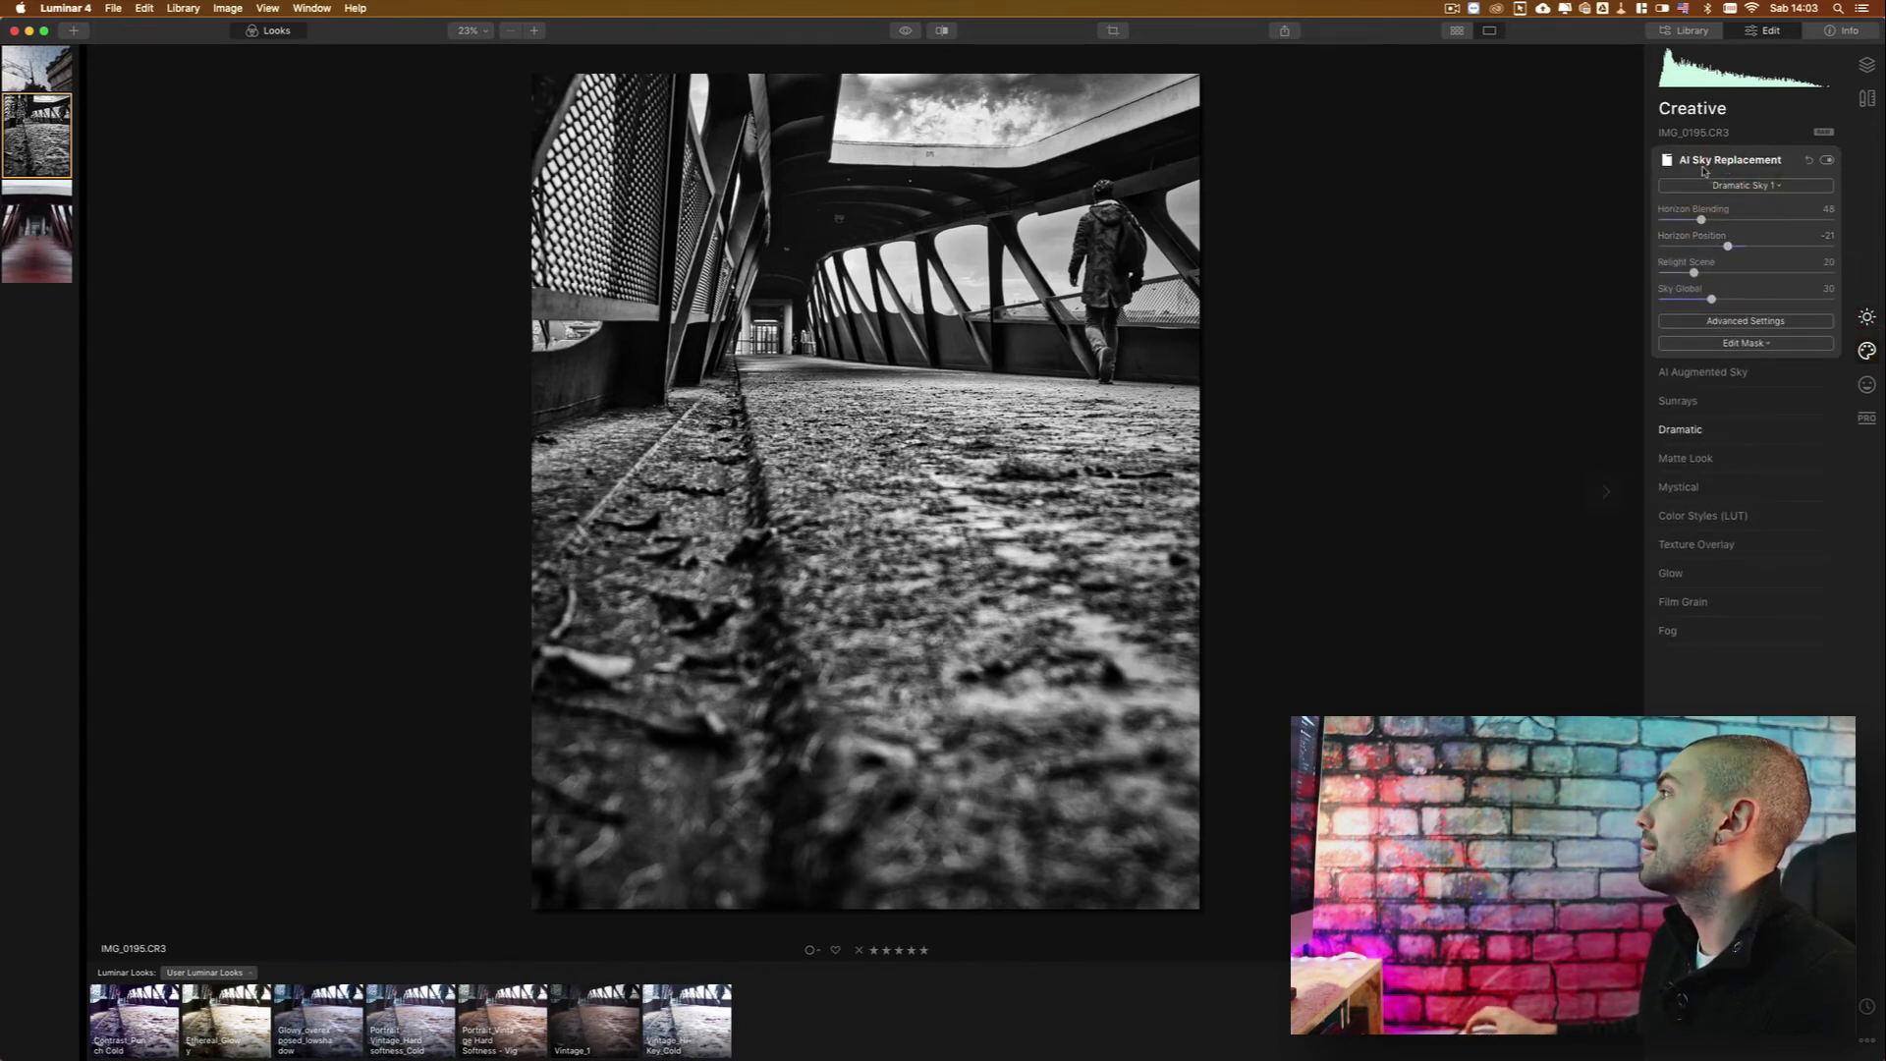
# Erase the sky mask along the sky edge above the walkway, then open the street photo.
pyautogui.click(1757, 343)
pyautogui.click(1710, 363)
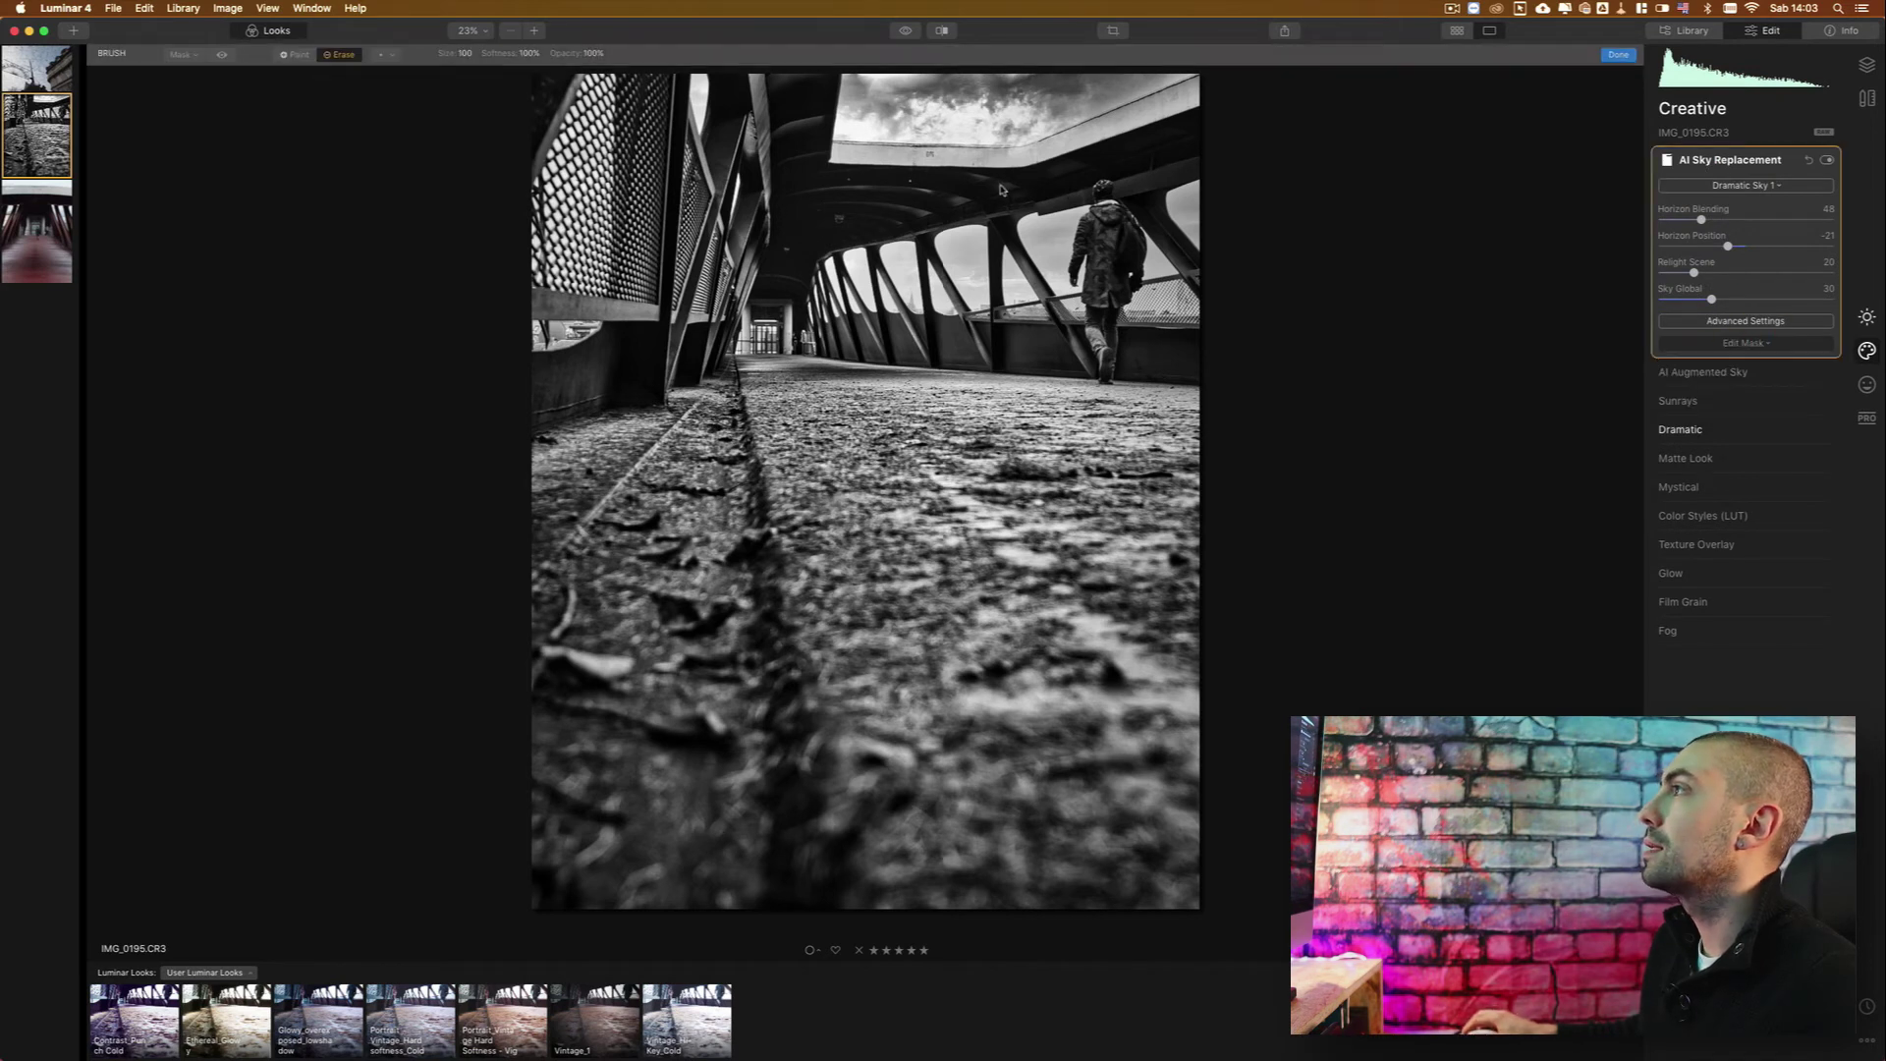
pyautogui.moveTo(909, 172)
pyautogui.mouseDown()
pyautogui.moveTo(1022, 167)
pyautogui.moveTo(1209, 113)
pyautogui.mouseUp()
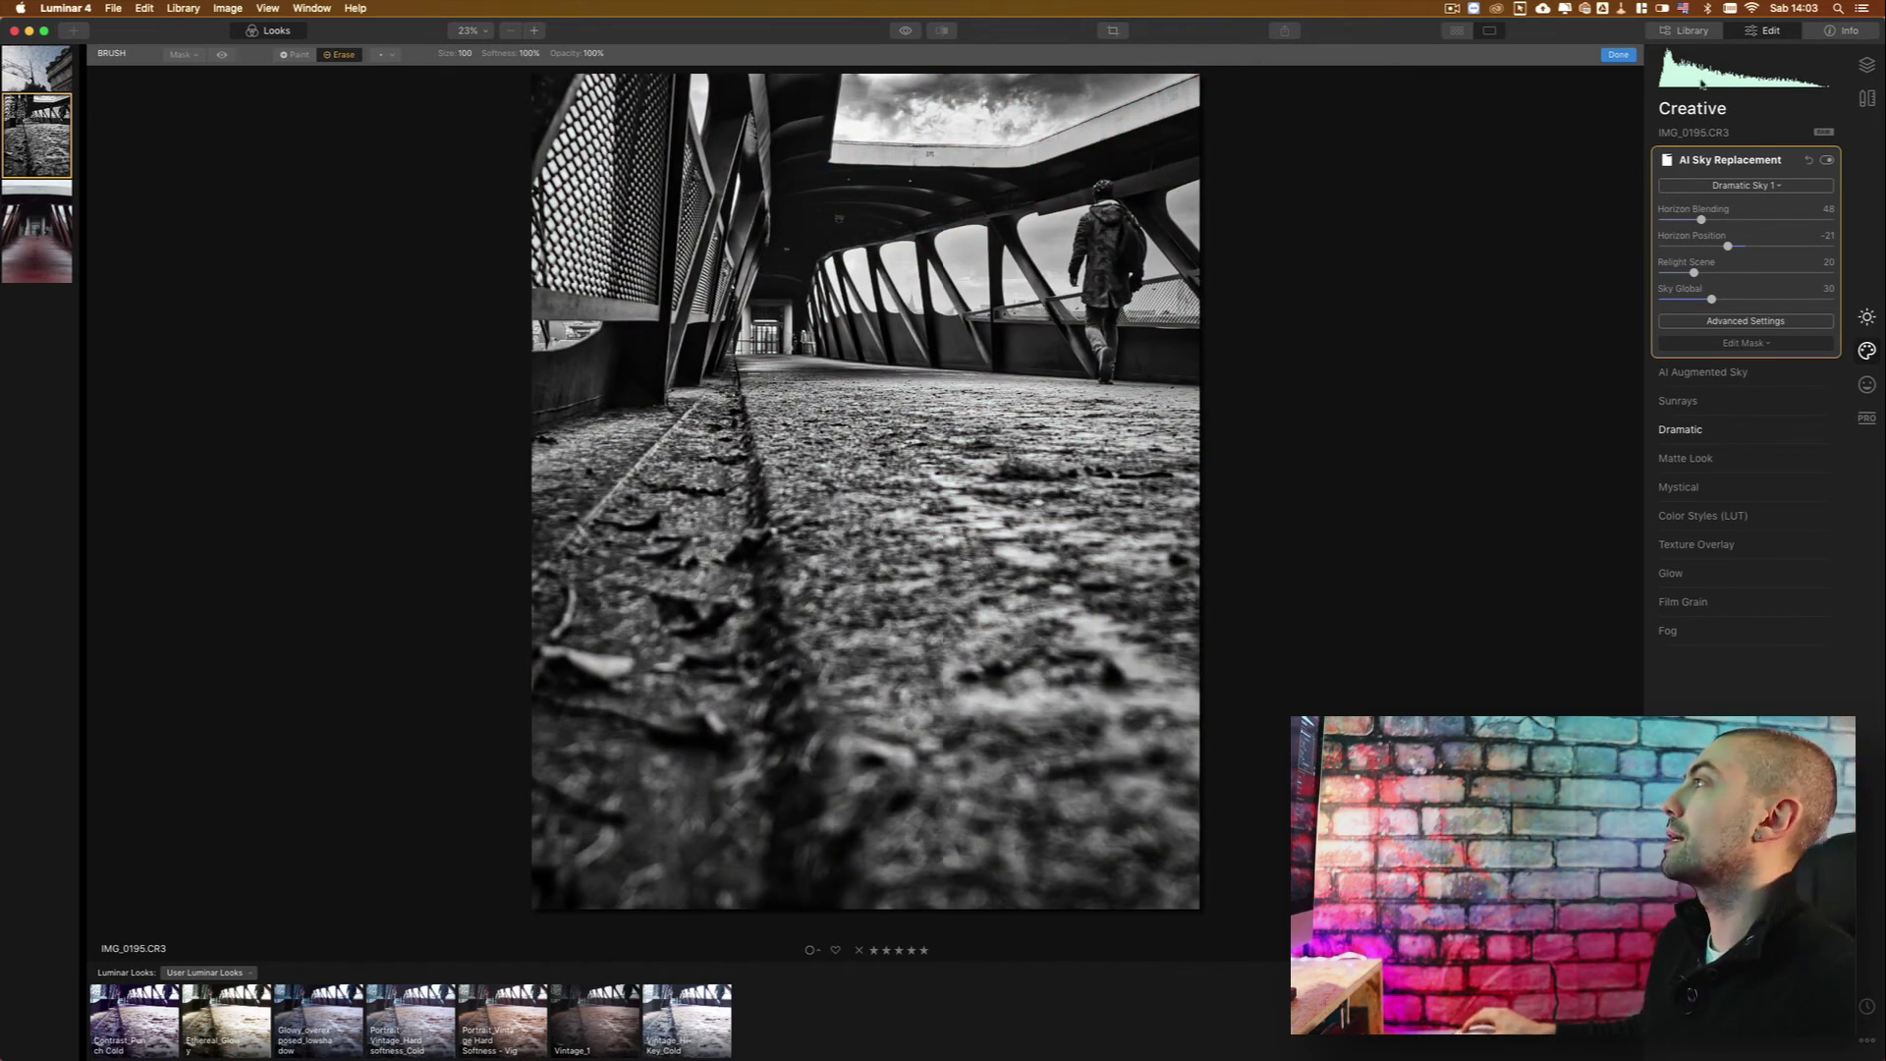
pyautogui.click(1618, 54)
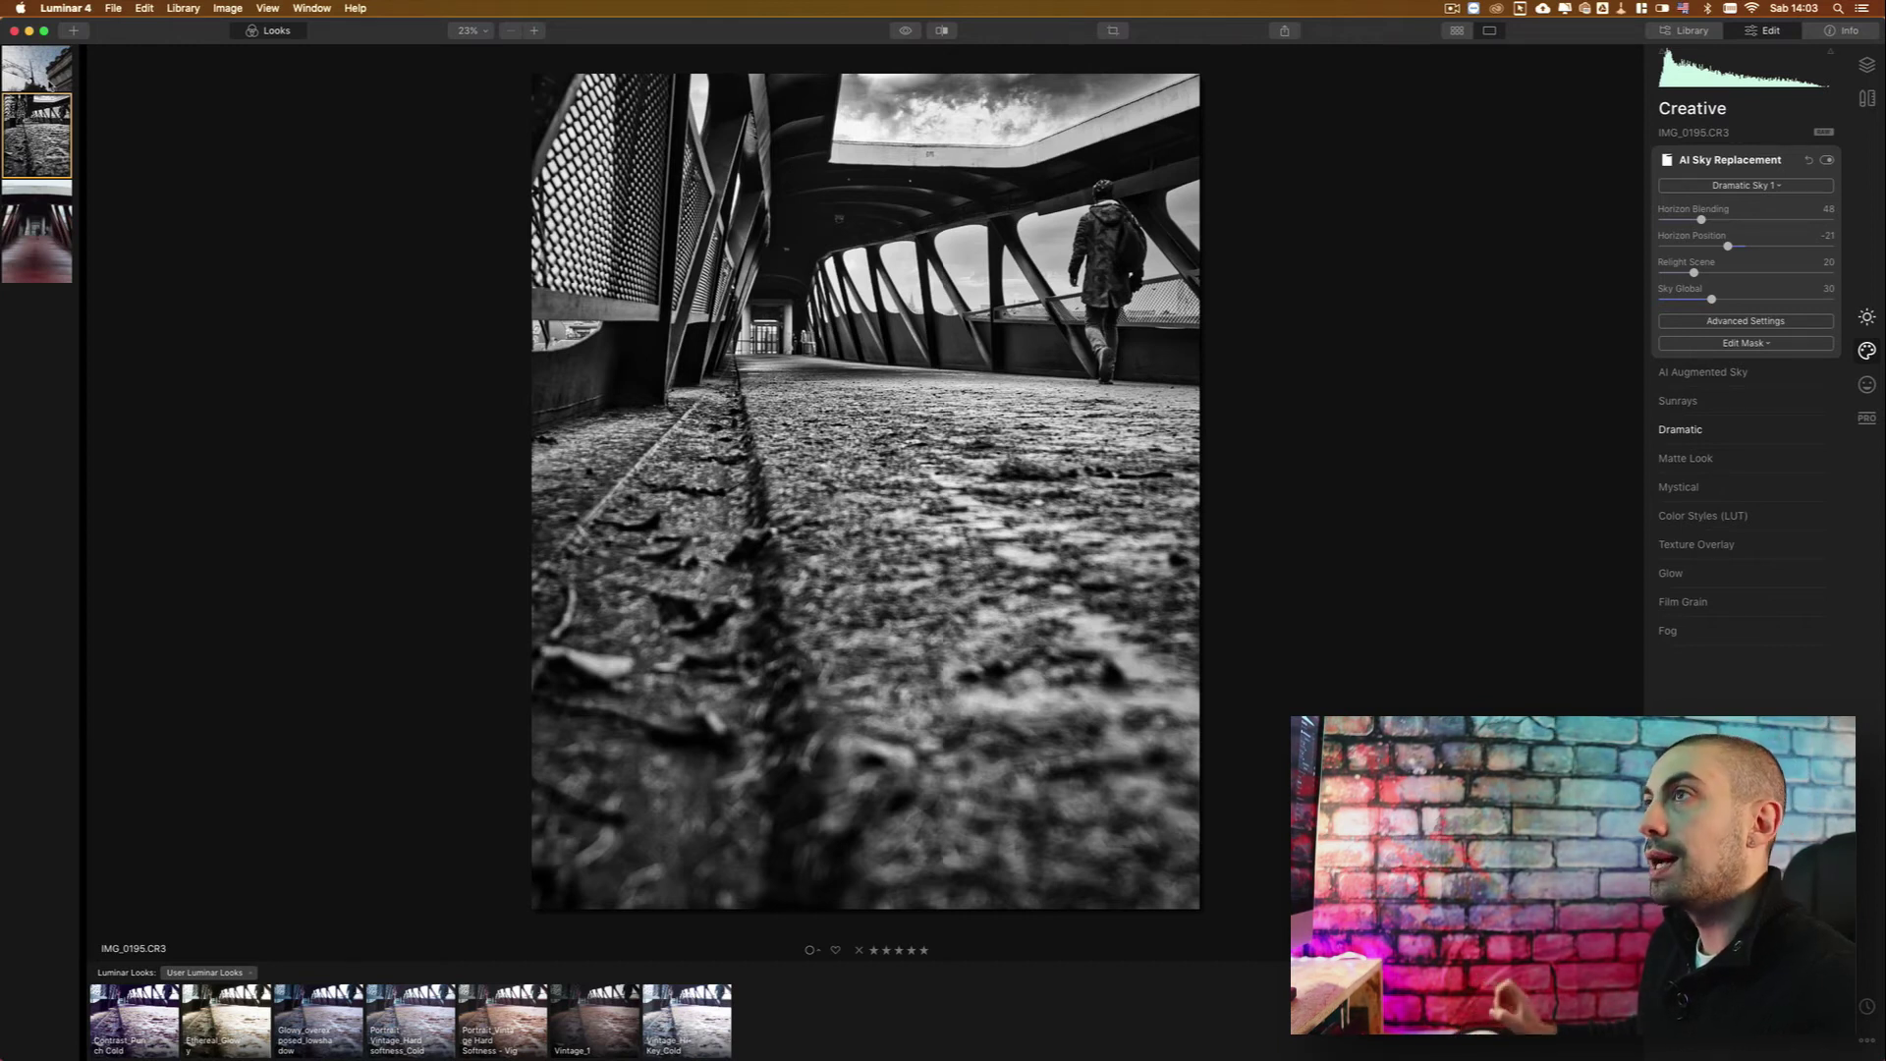
pyautogui.click(38, 68)
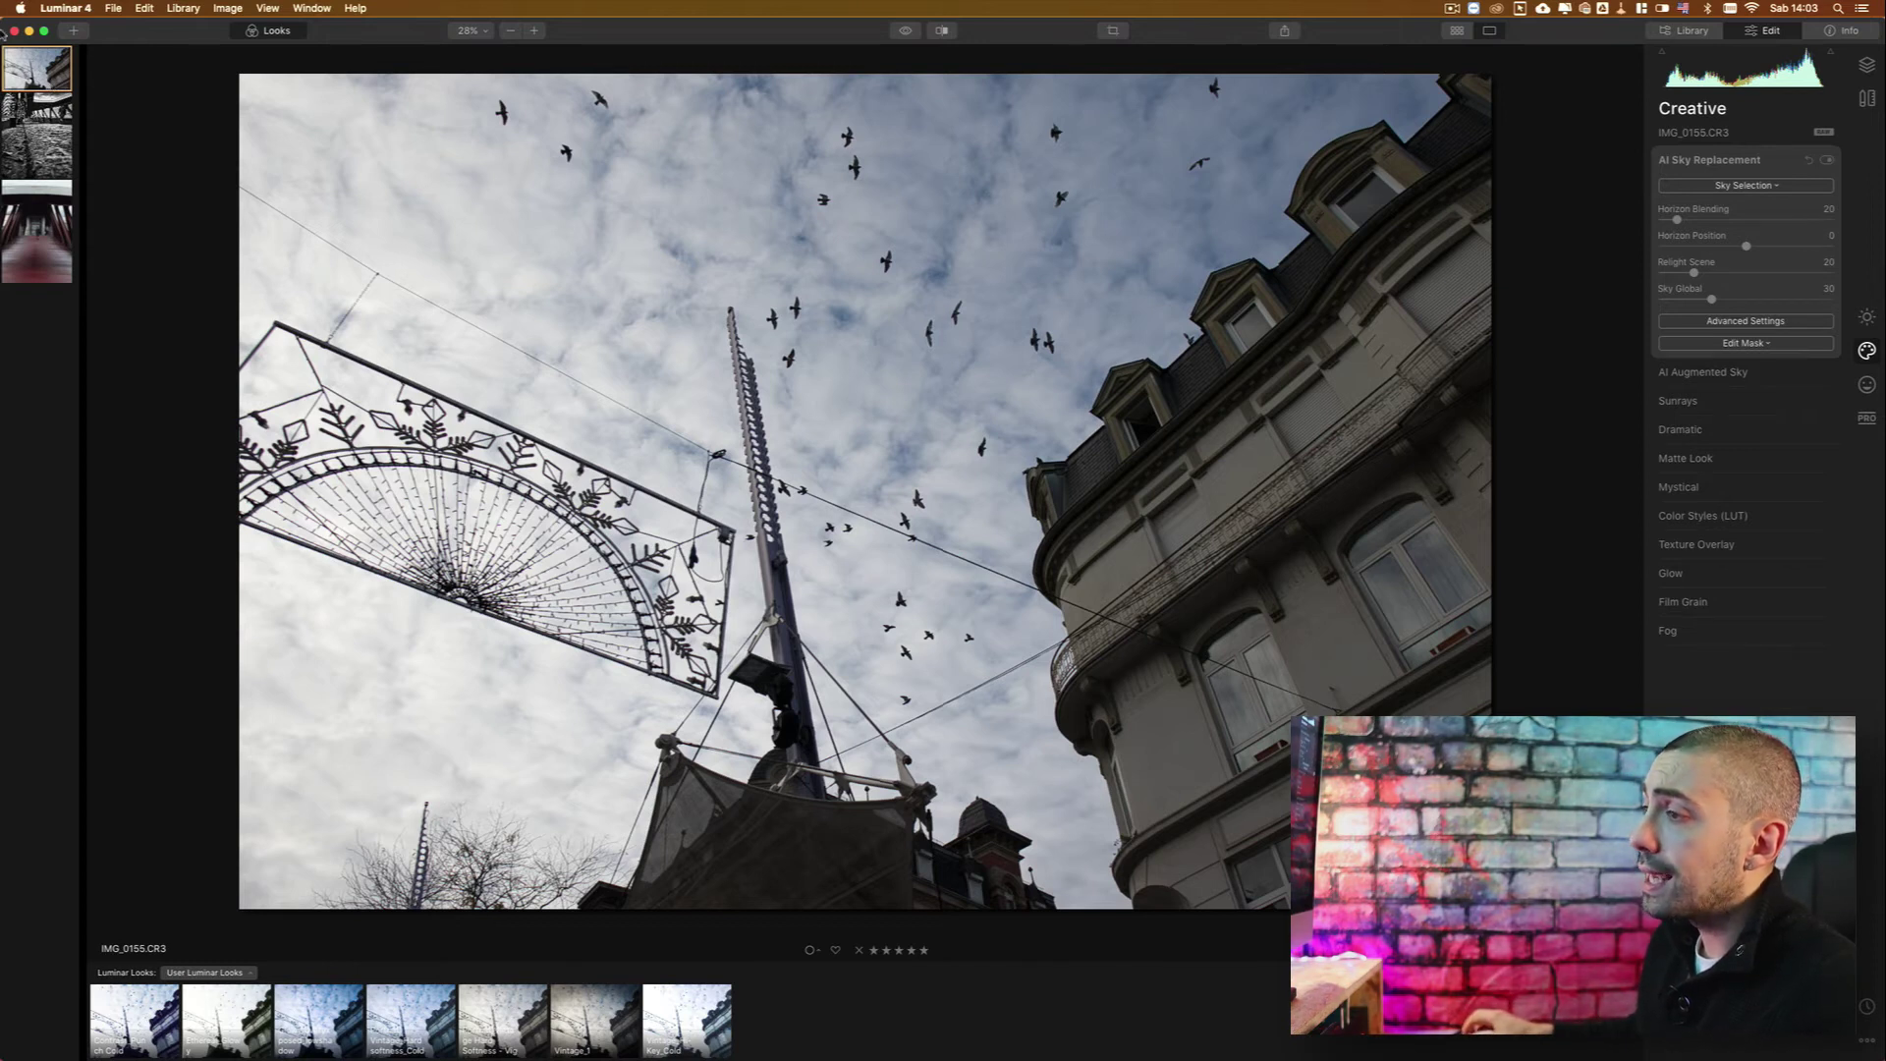
# Apply the Street Vintage Grainy look from the Black and White - Street Photography collection.
pyautogui.click(241, 971)
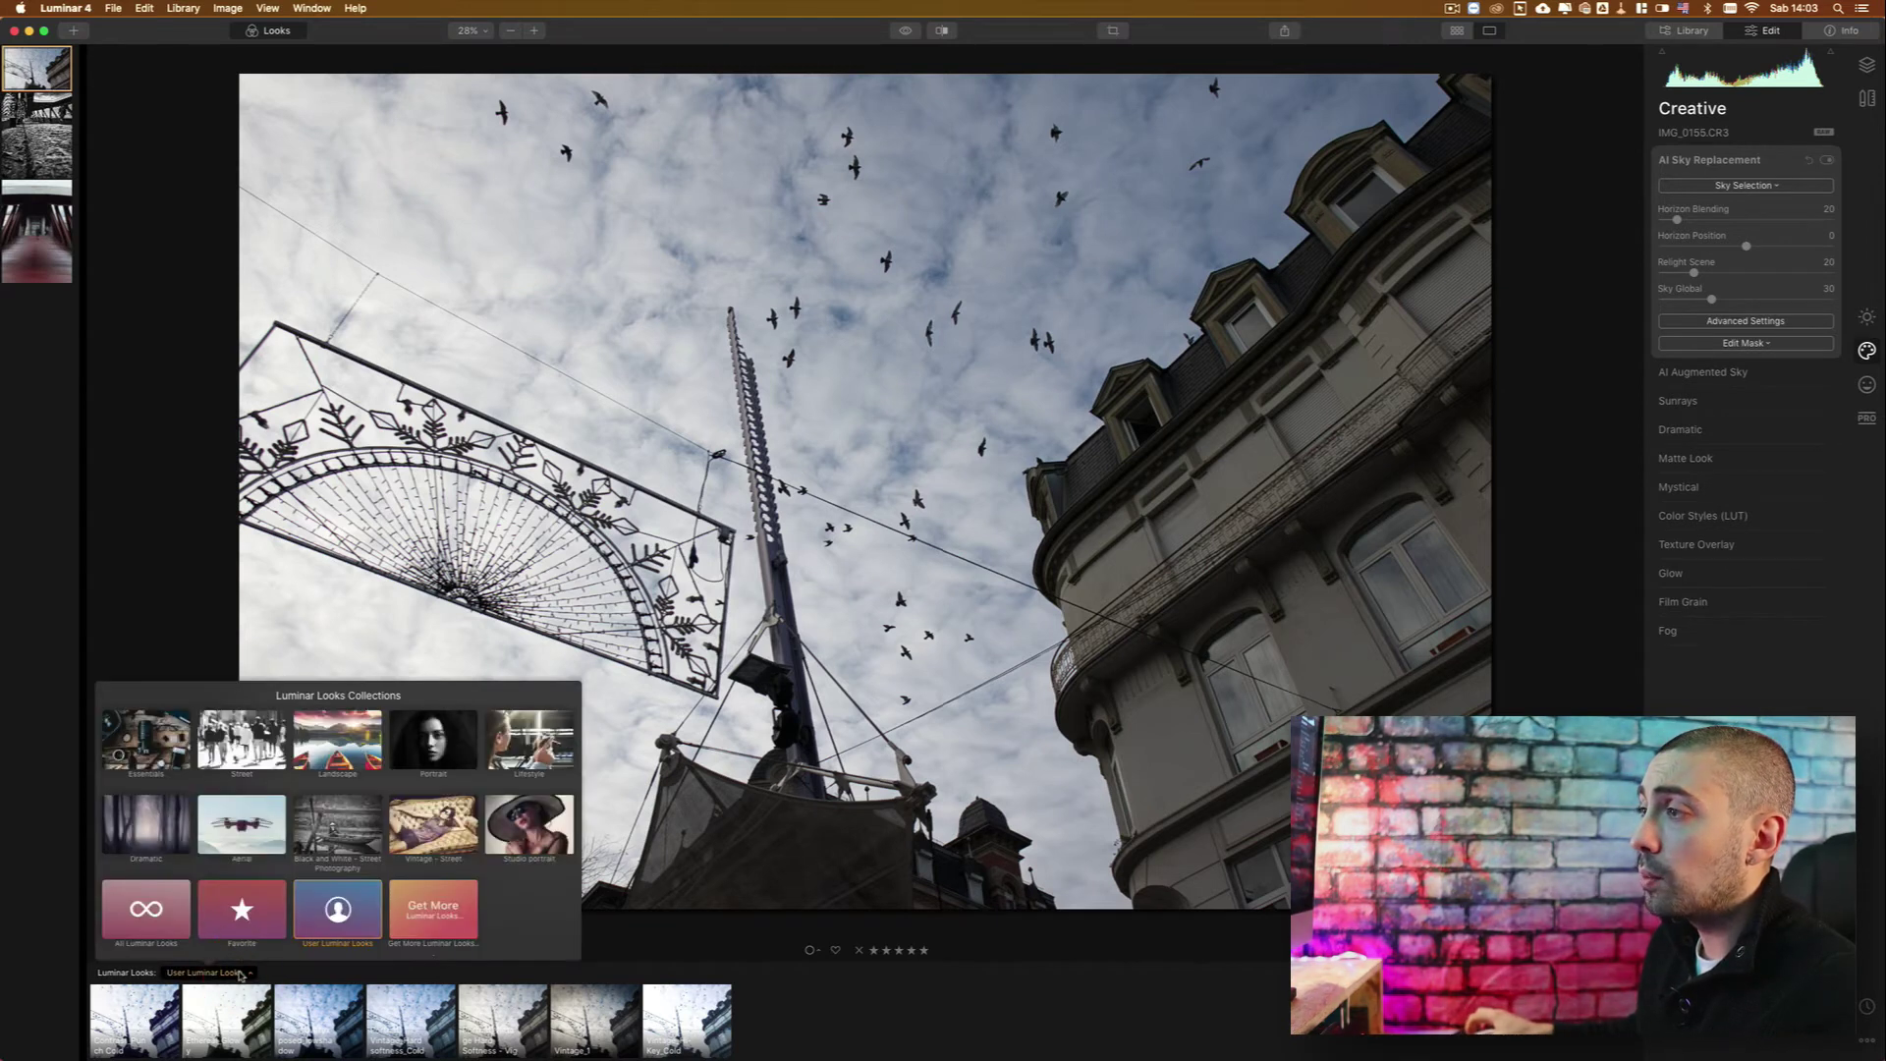
pyautogui.click(349, 835)
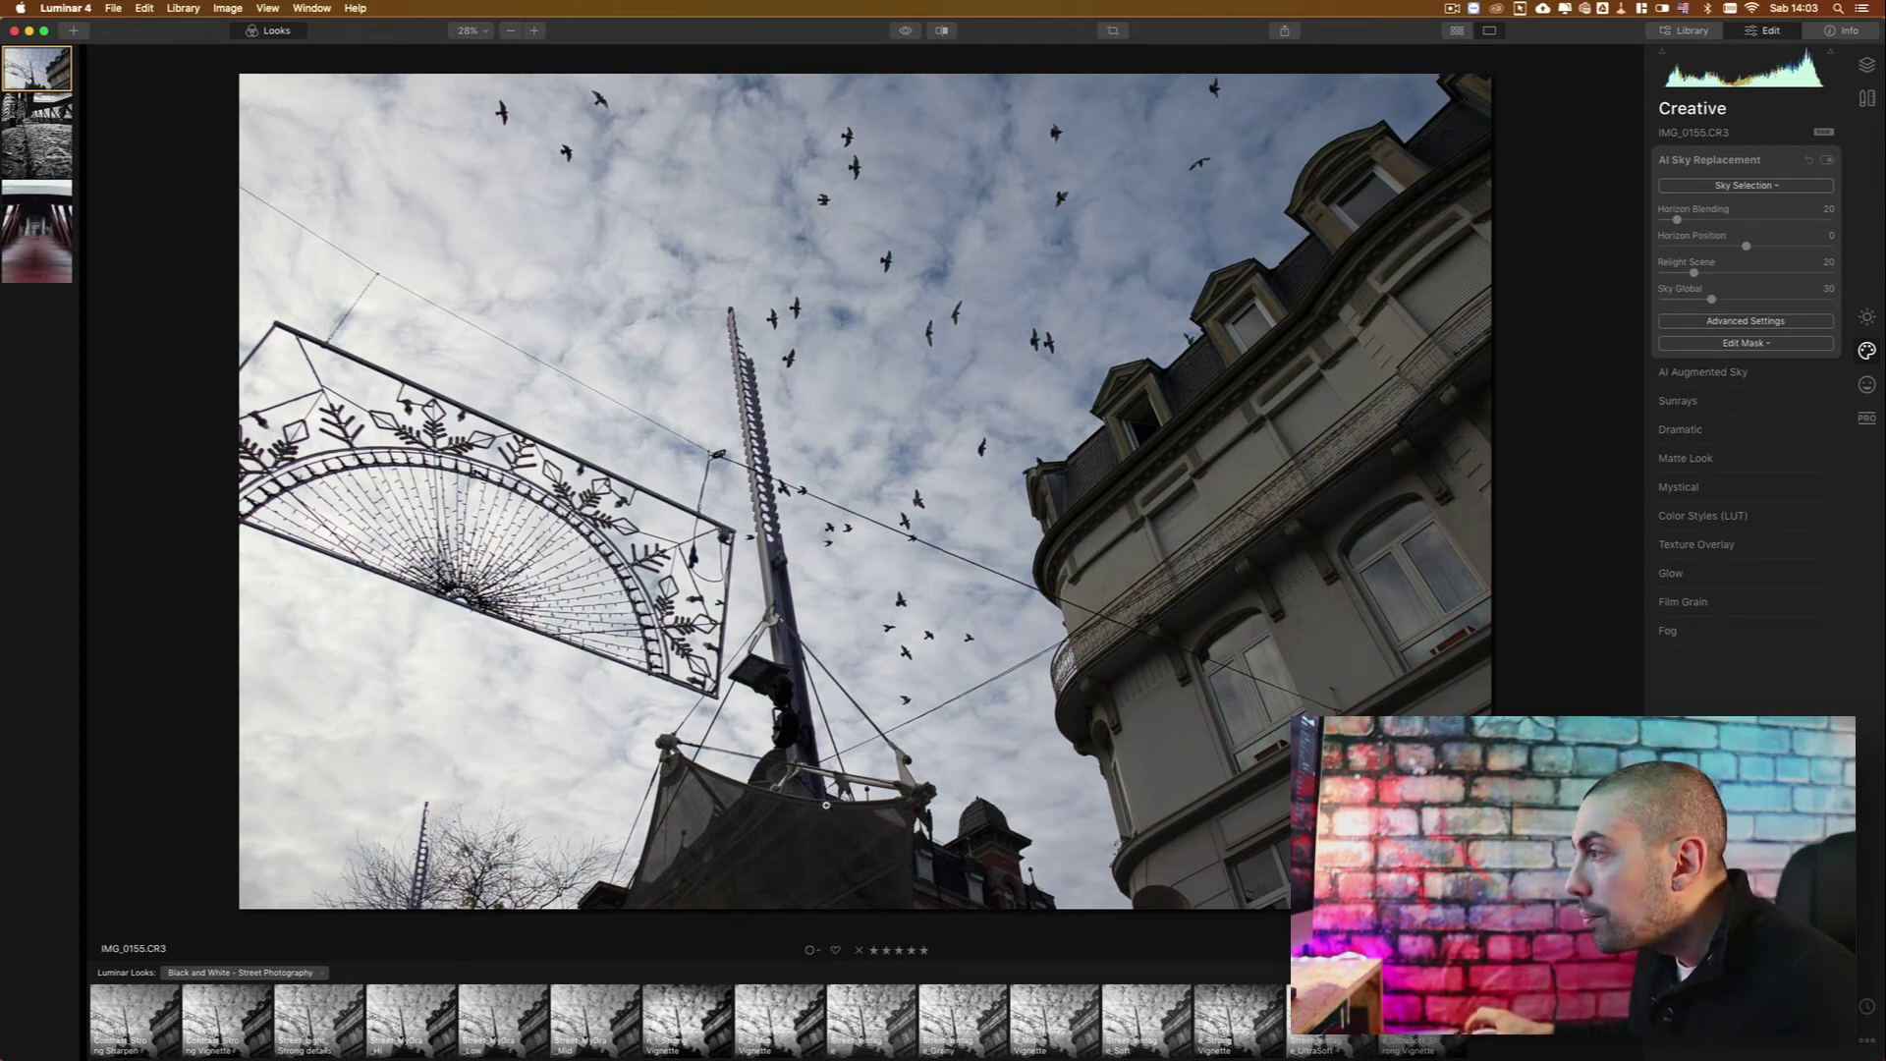
pyautogui.click(785, 1005)
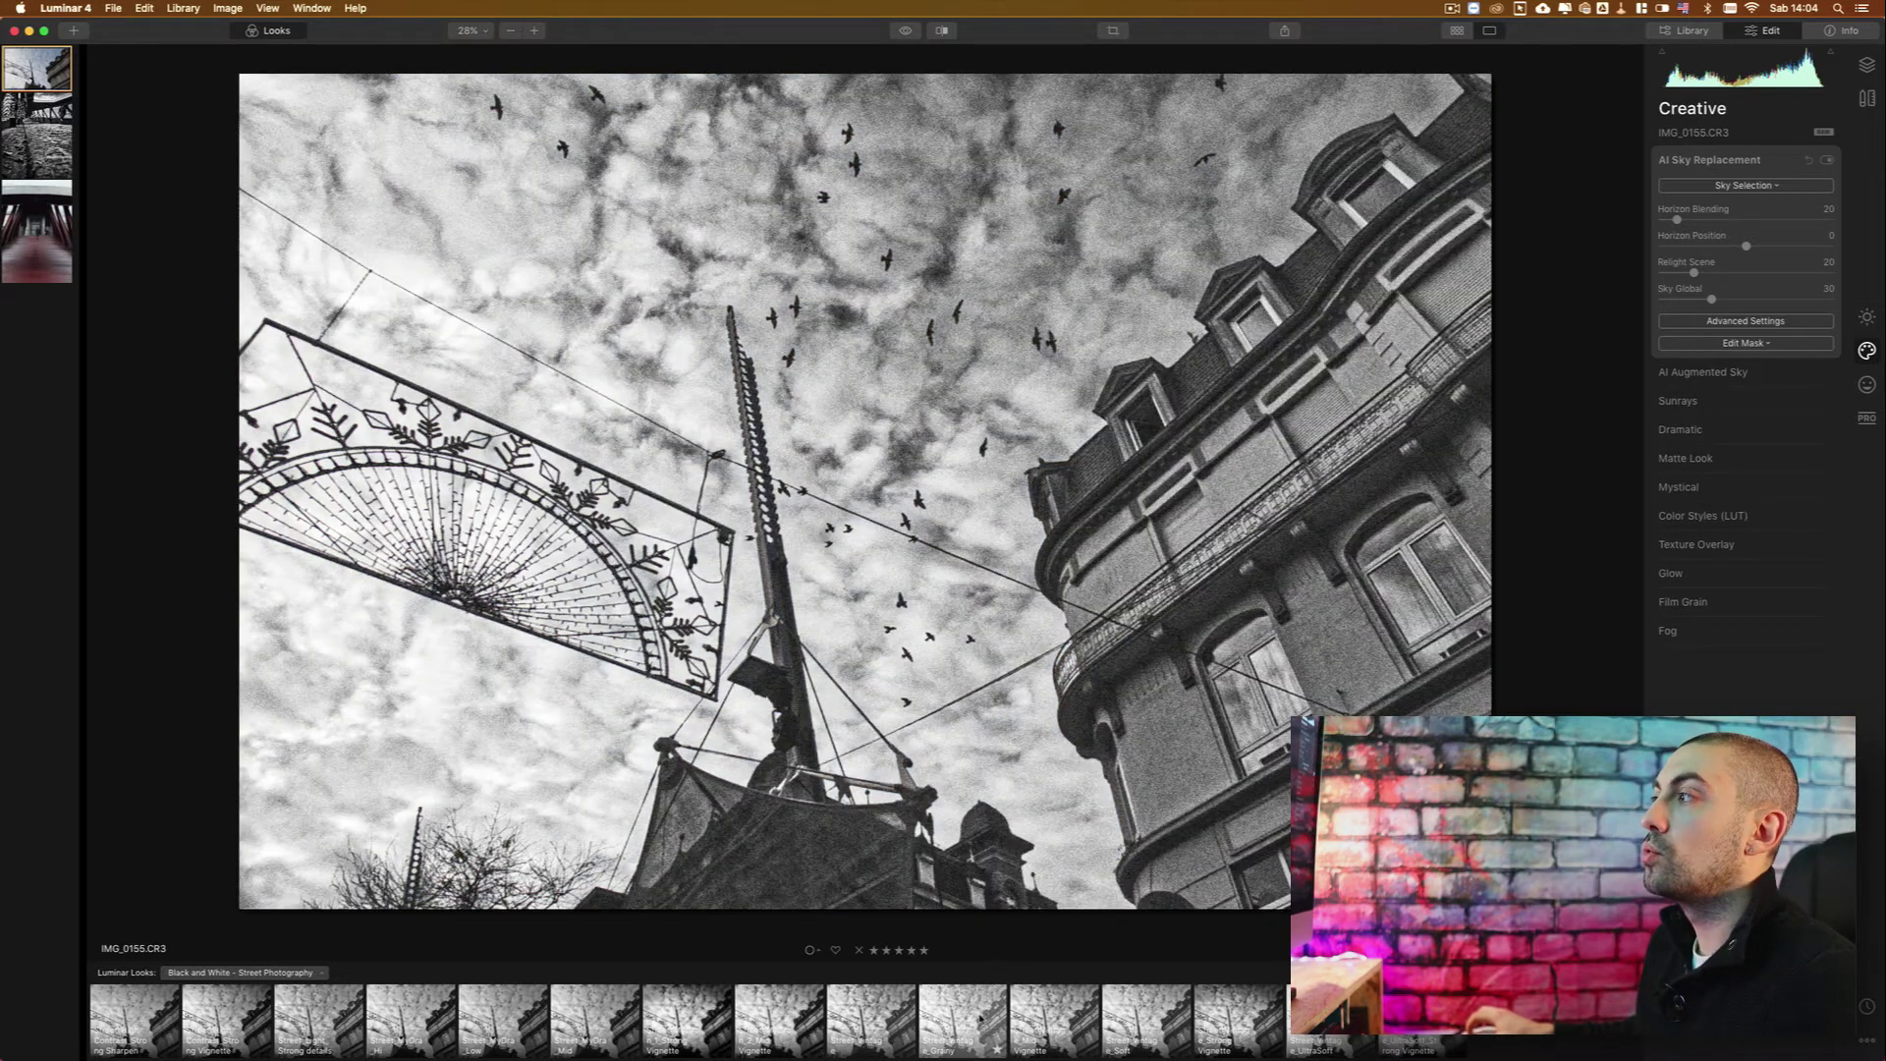
pyautogui.click(978, 1019)
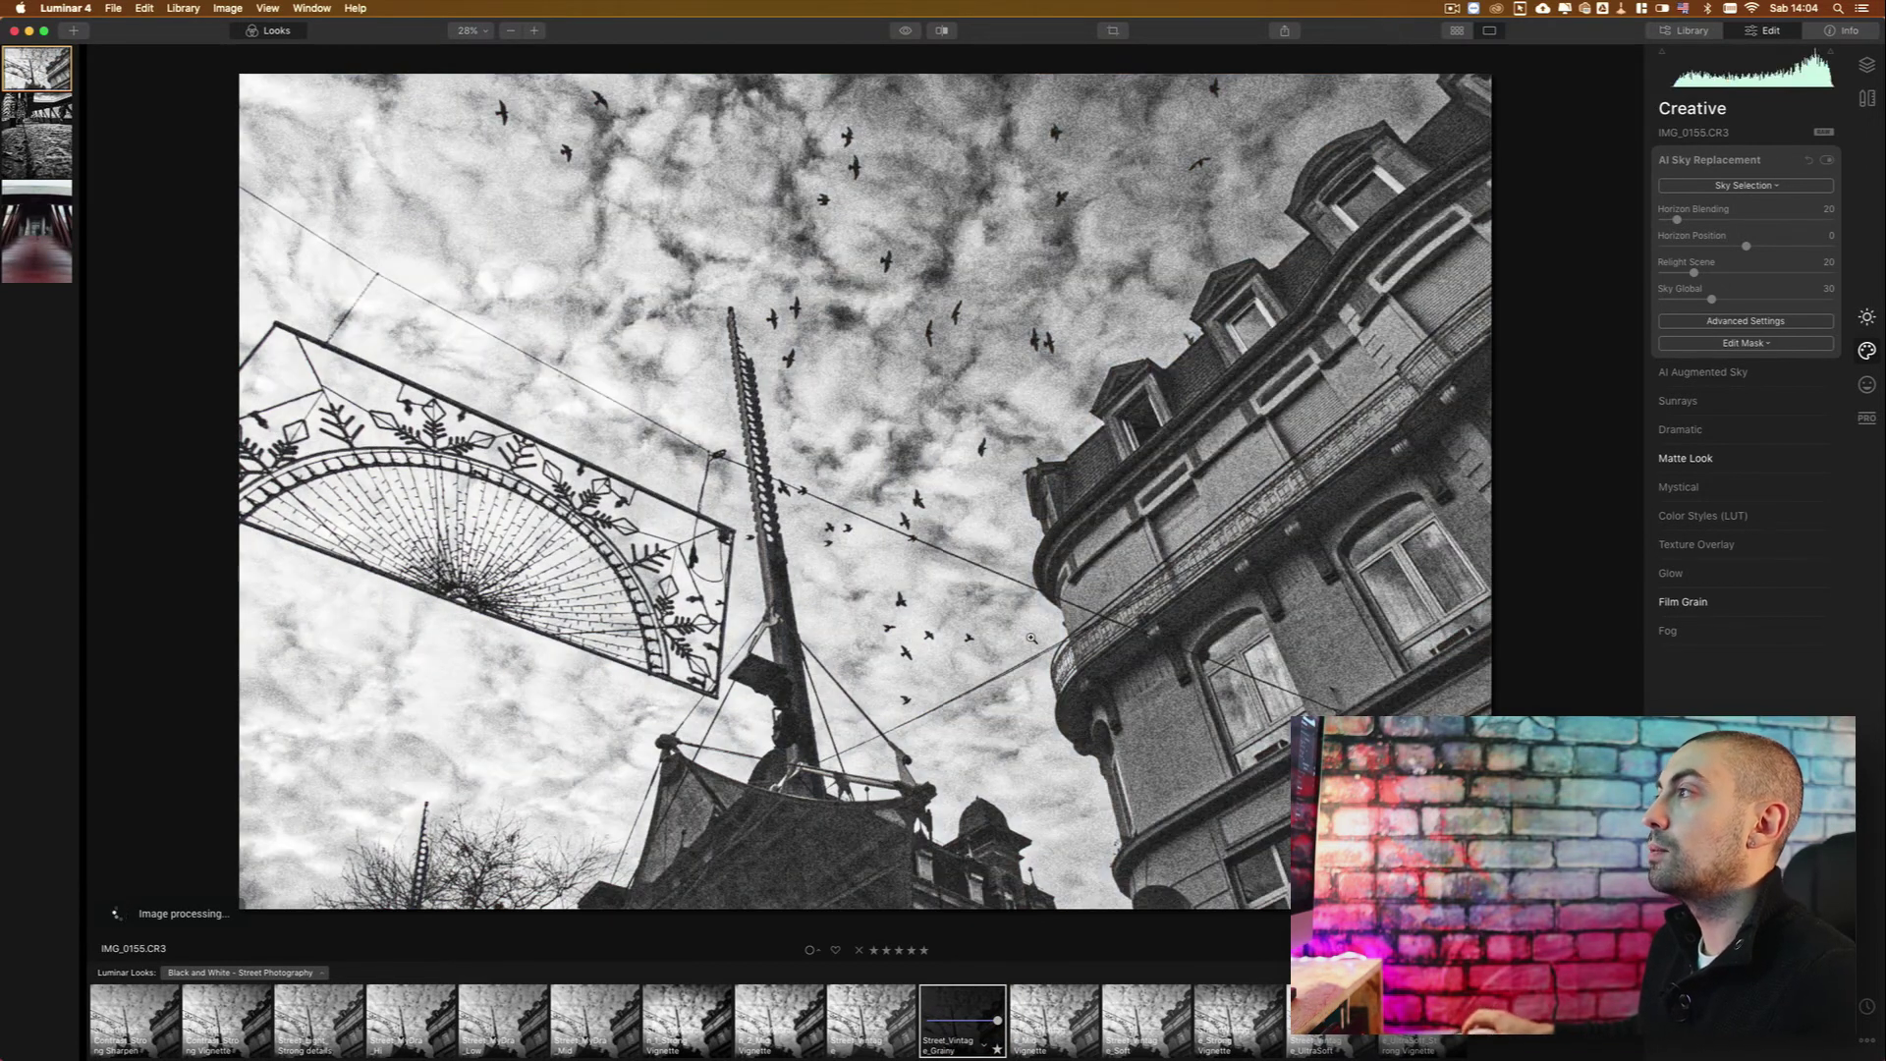
# Switch off the Film Grain filter that the Street Vintage Grainy look added.
pyautogui.click(1715, 603)
pyautogui.click(1814, 421)
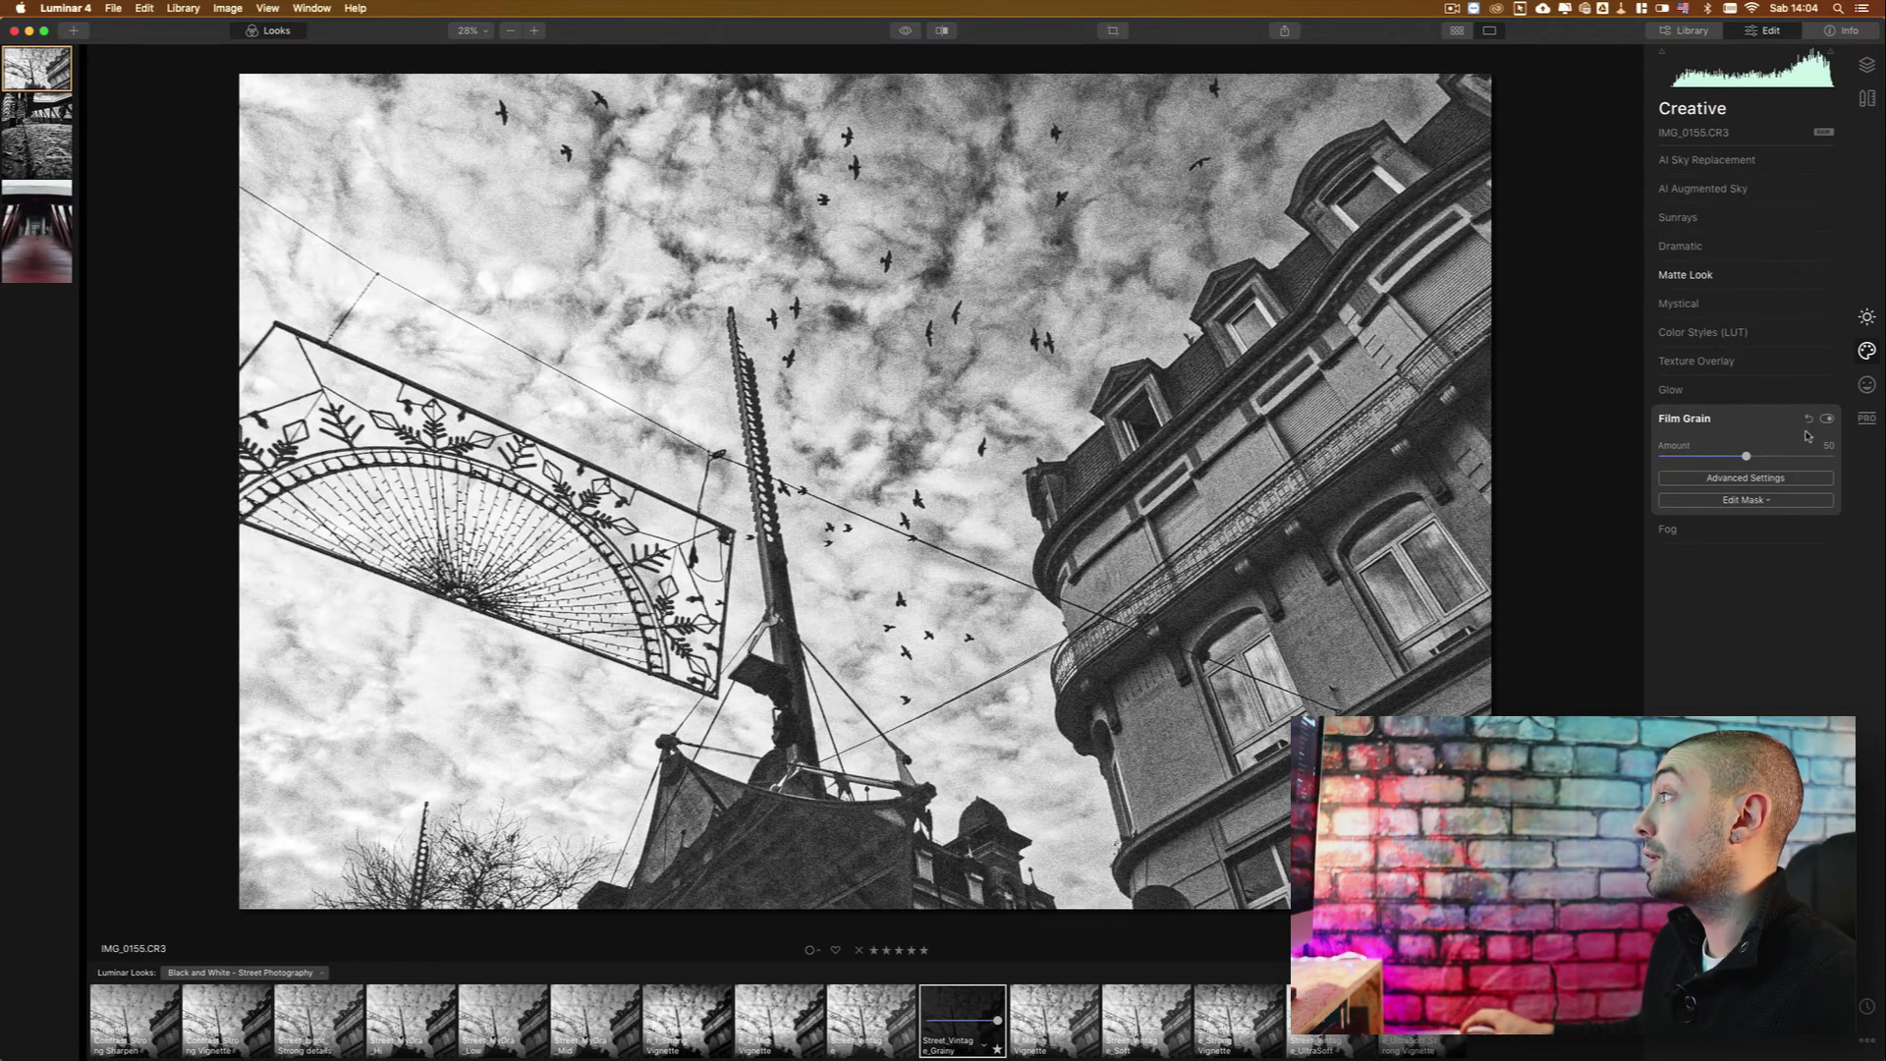
pyautogui.click(1826, 420)
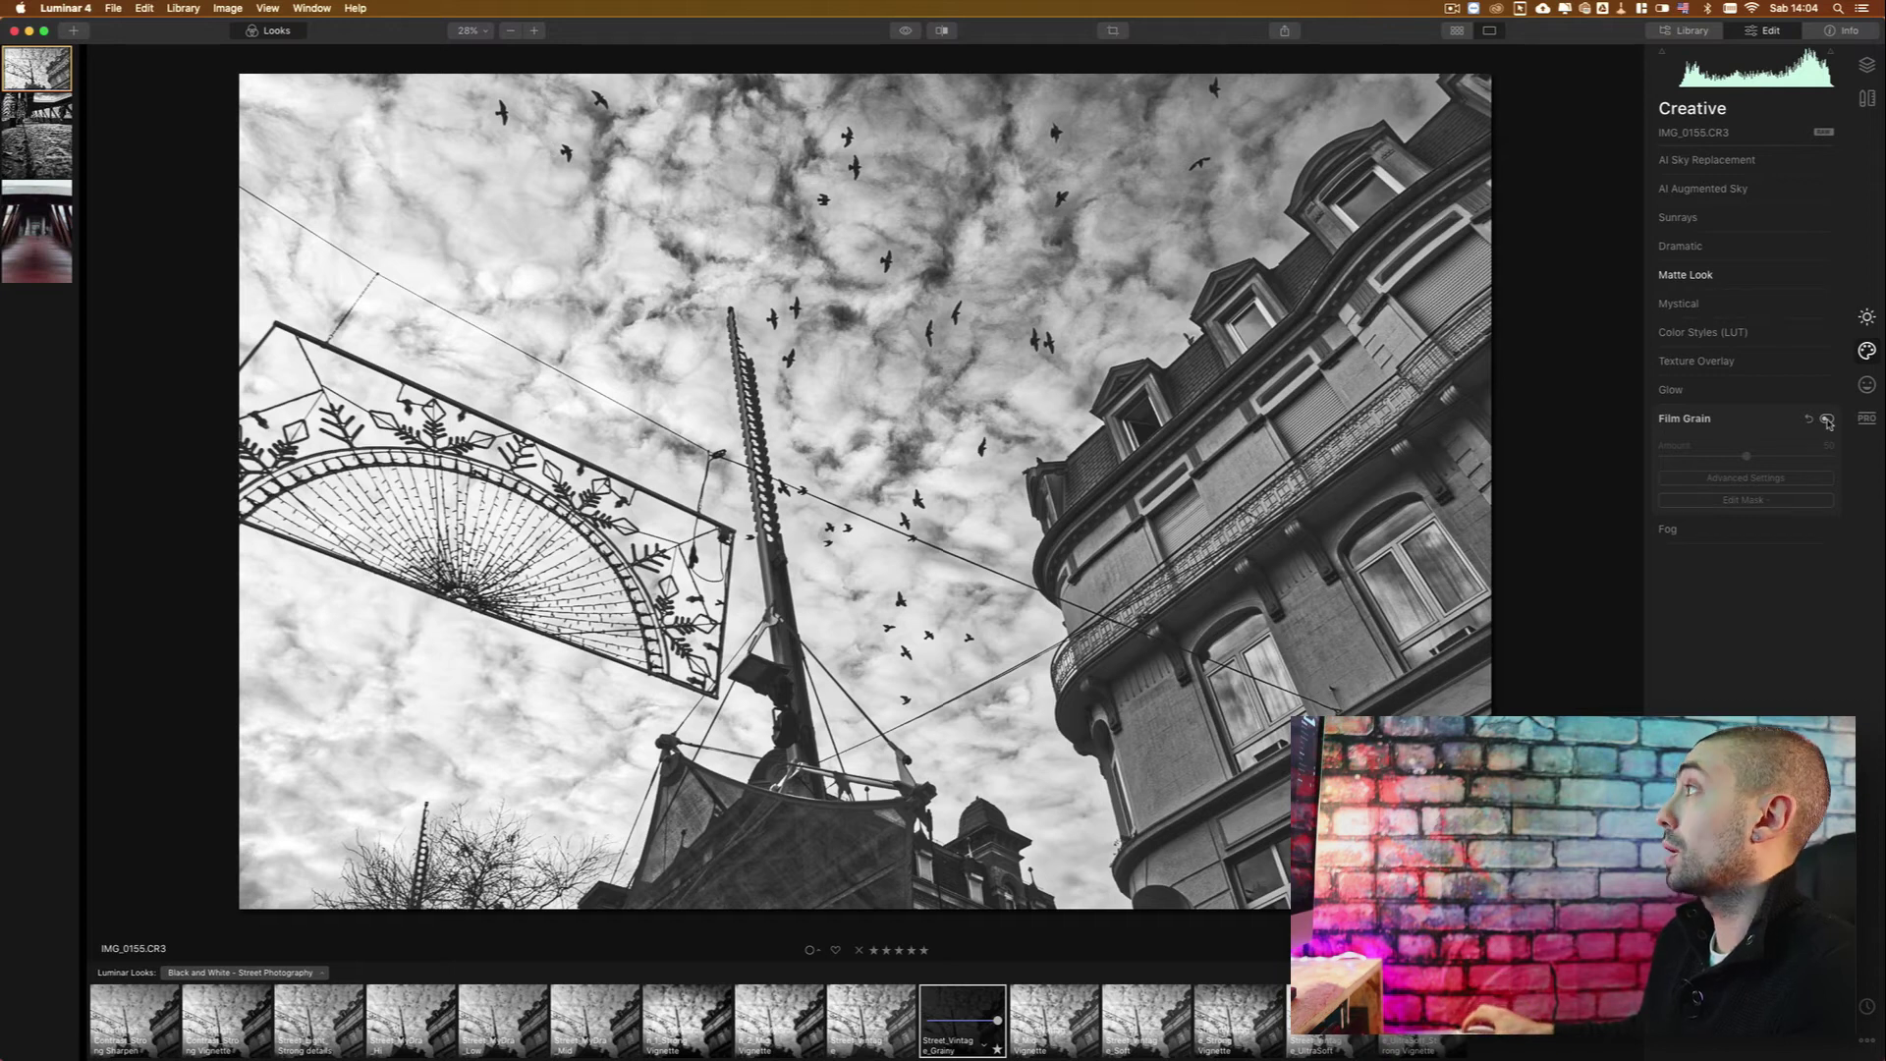
# Enable Auto Distortion Corrections and Remove Chromatic Aberrations under Lens & Geometry.
pyautogui.click(1867, 98)
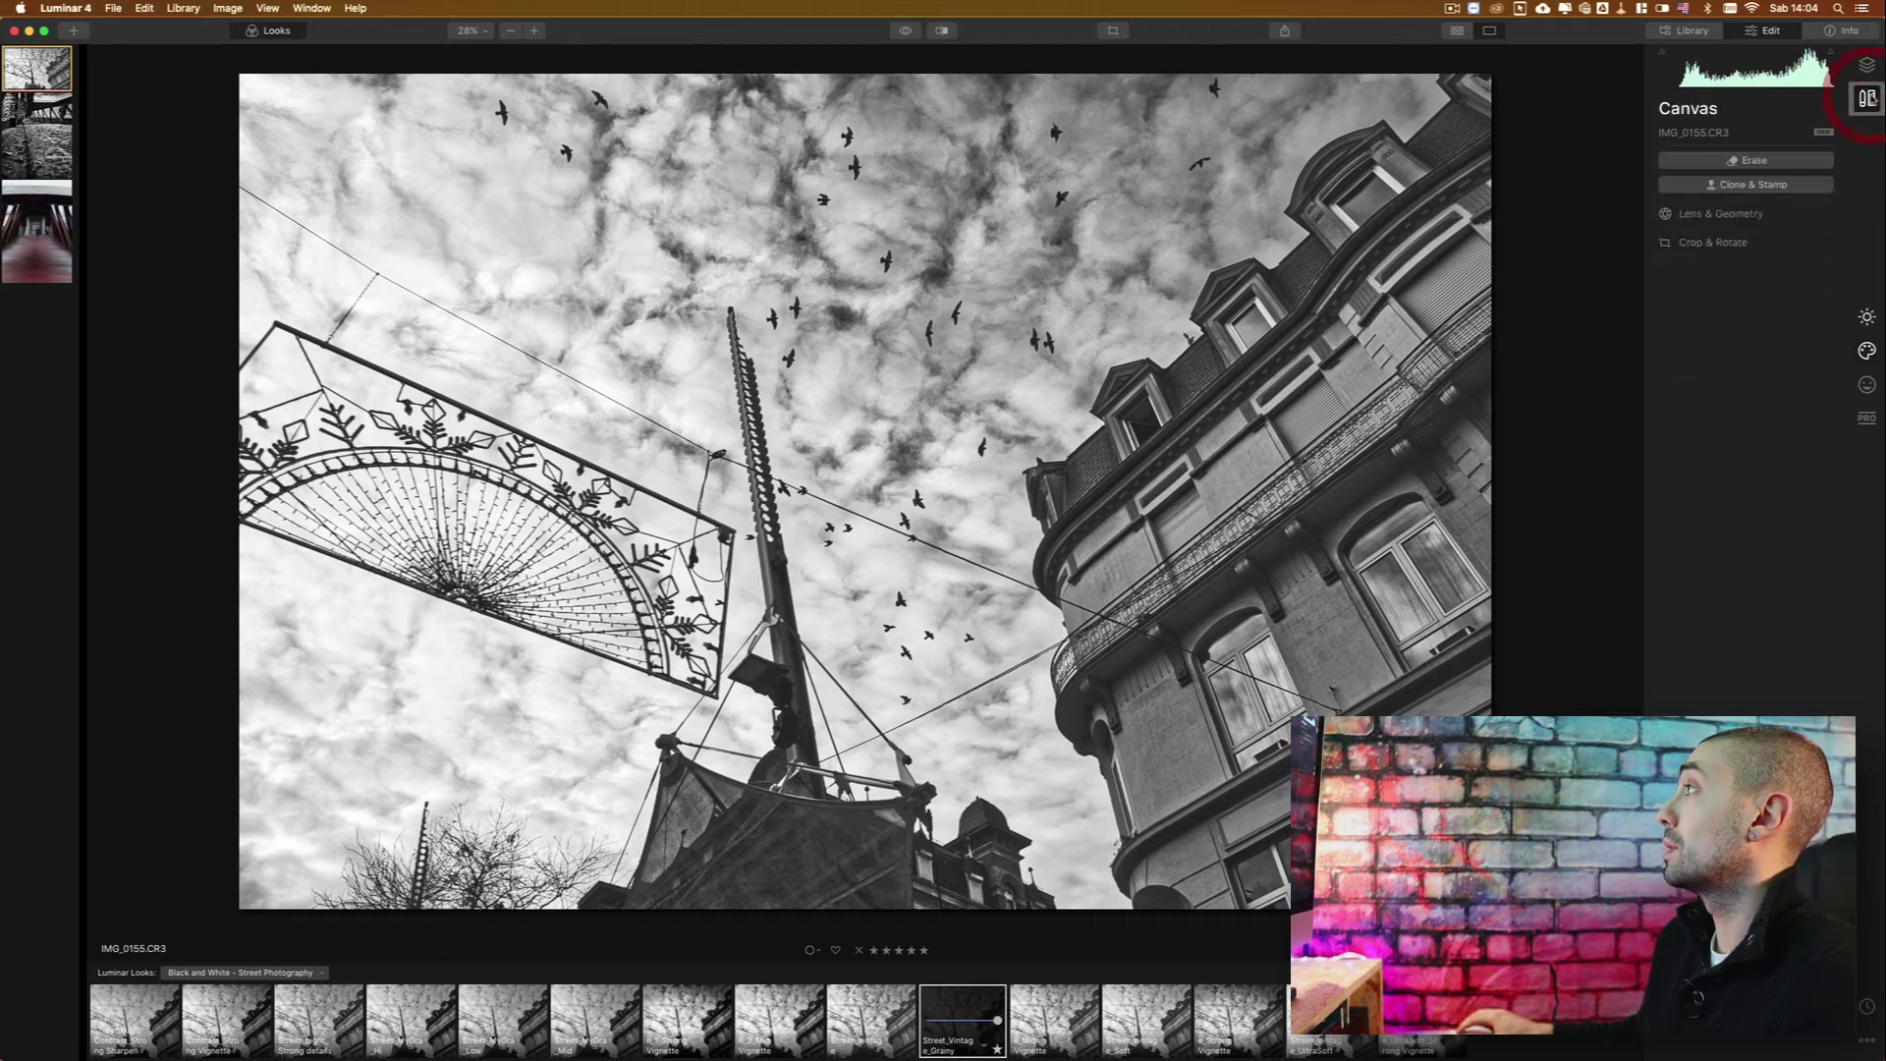
pyautogui.click(1741, 218)
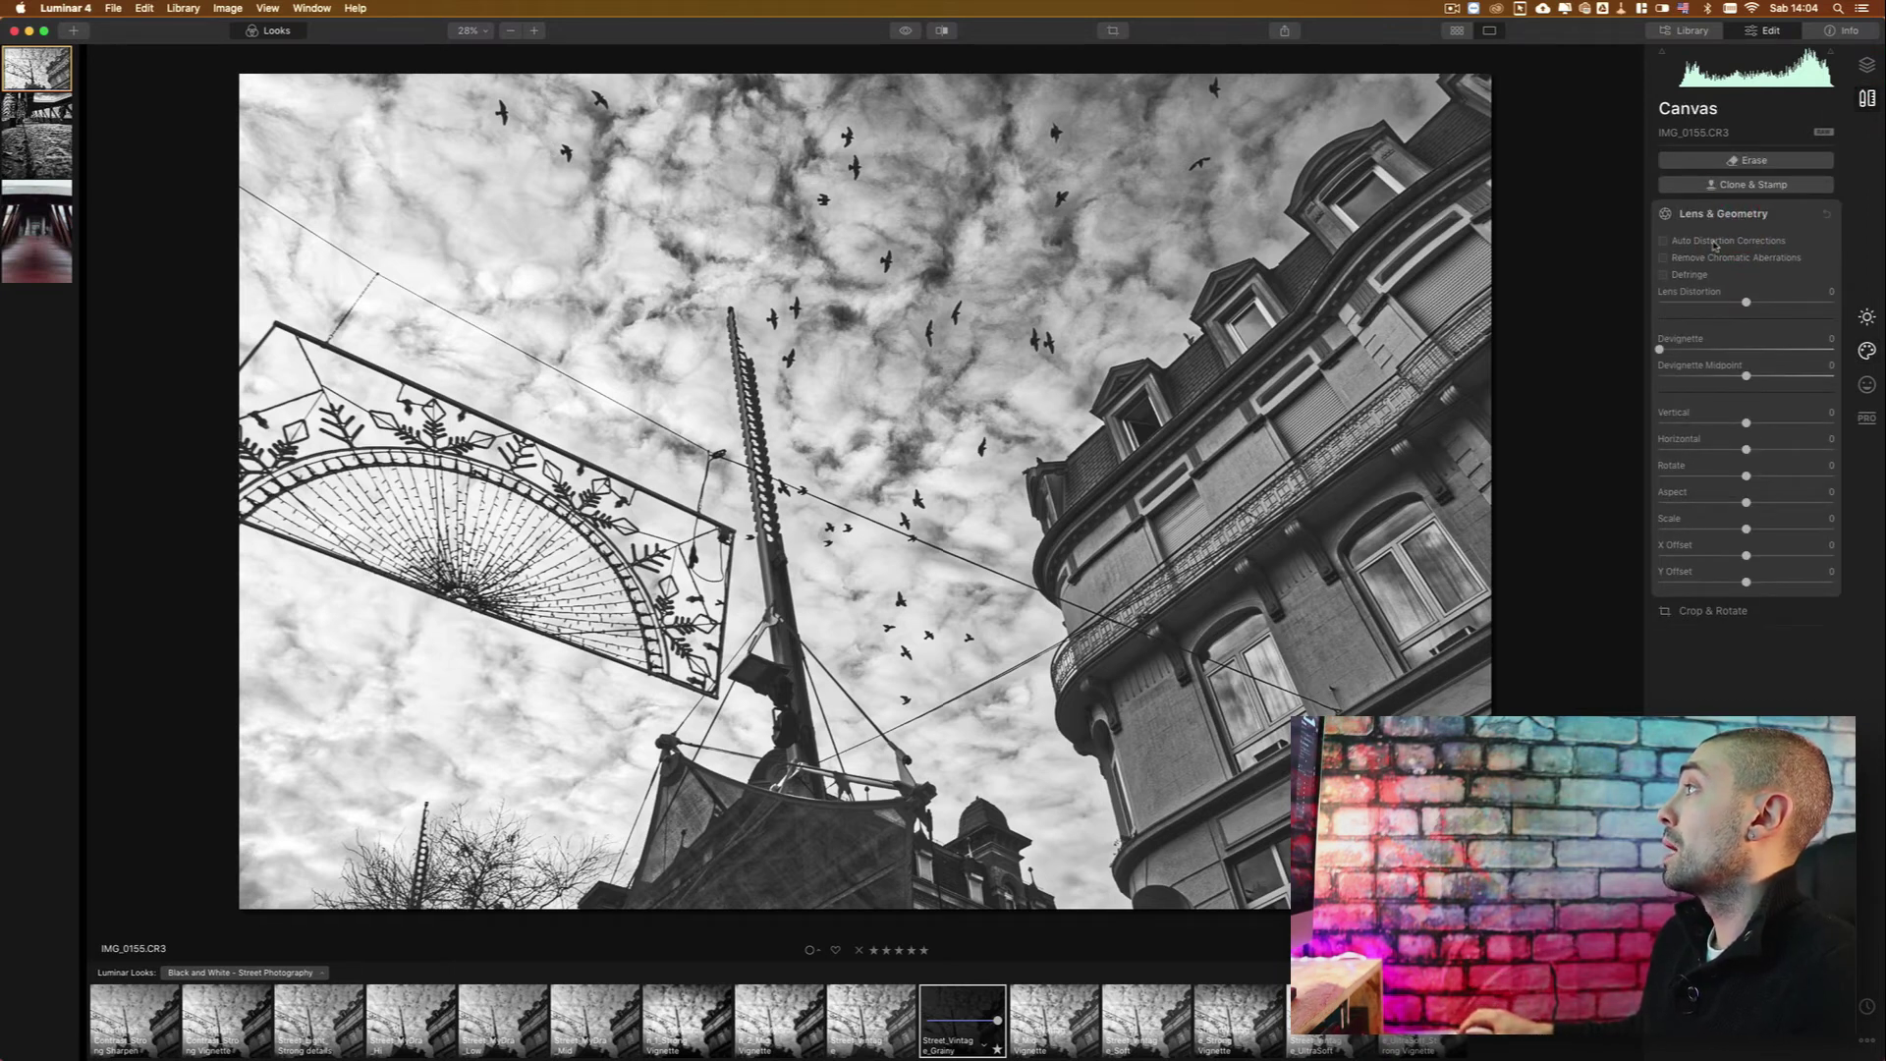
pyautogui.click(1715, 242)
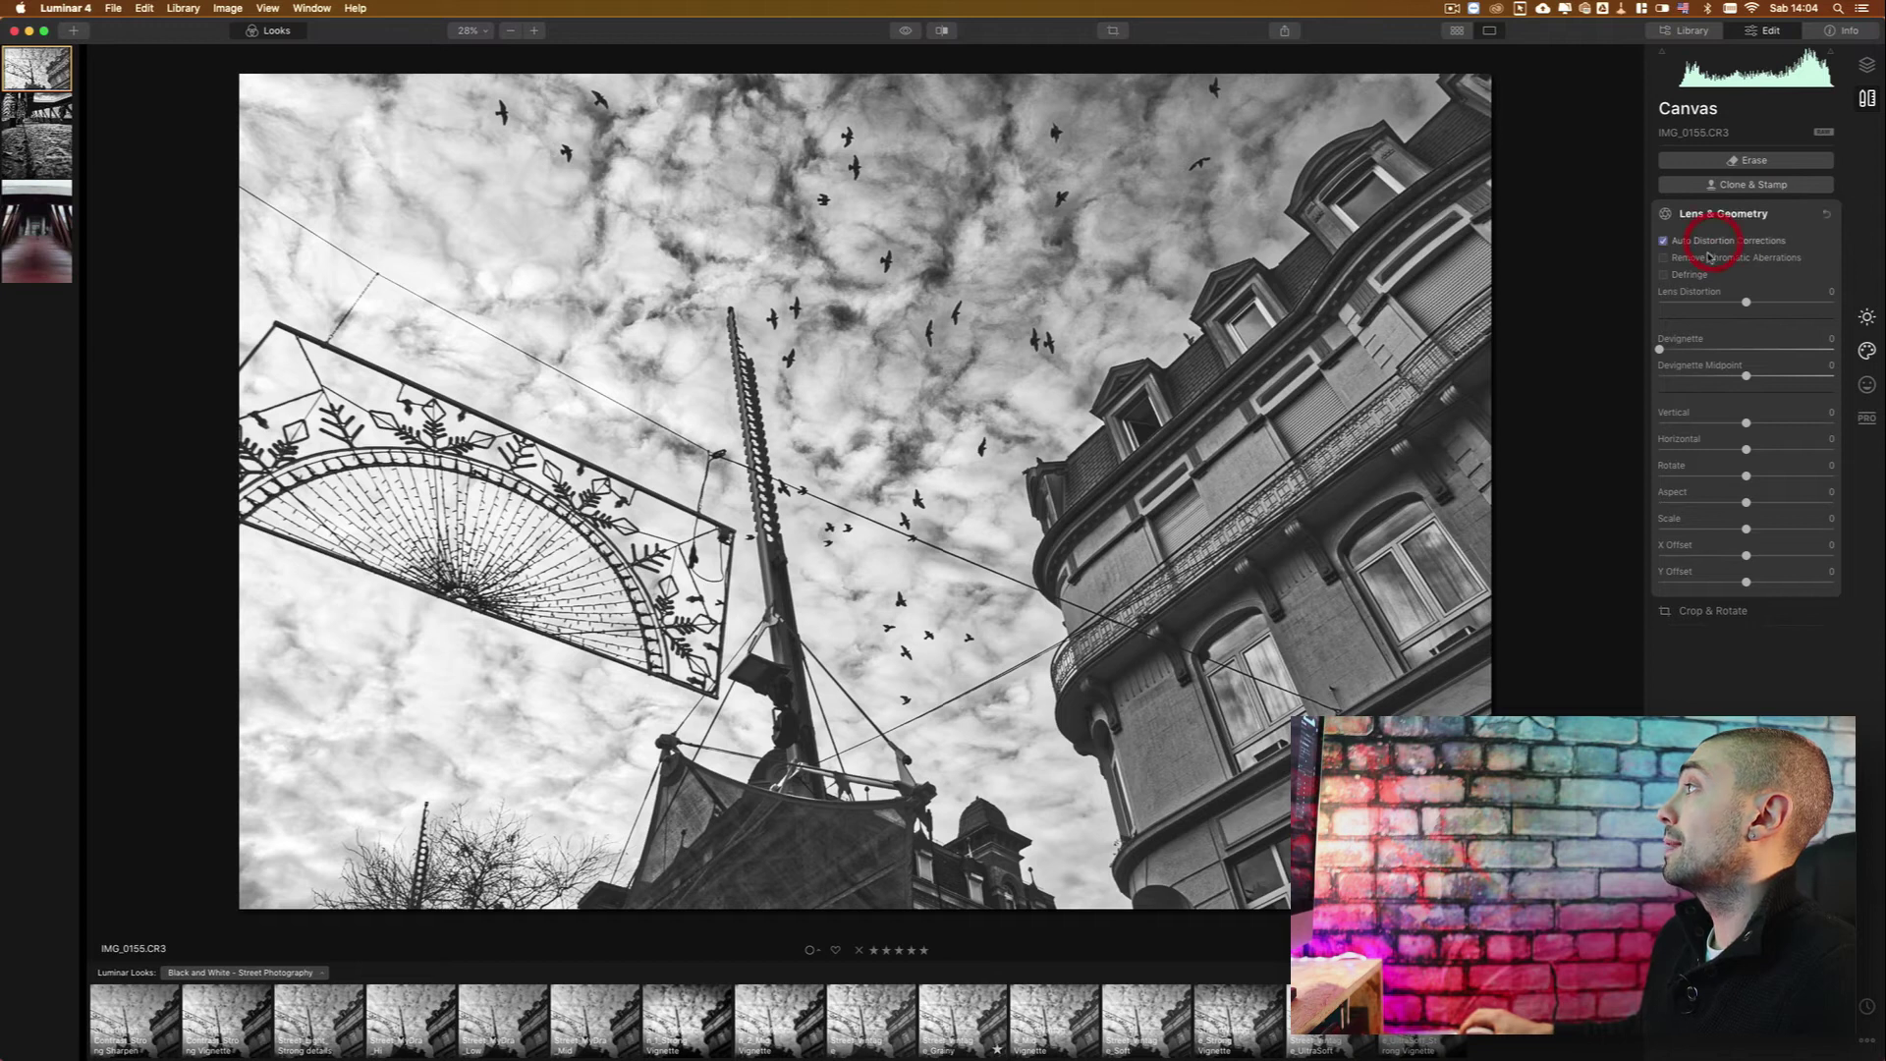
pyautogui.click(1739, 214)
# Crop the street photo to a 1:1 square framing the building, pole and birds.
pyautogui.click(1716, 245)
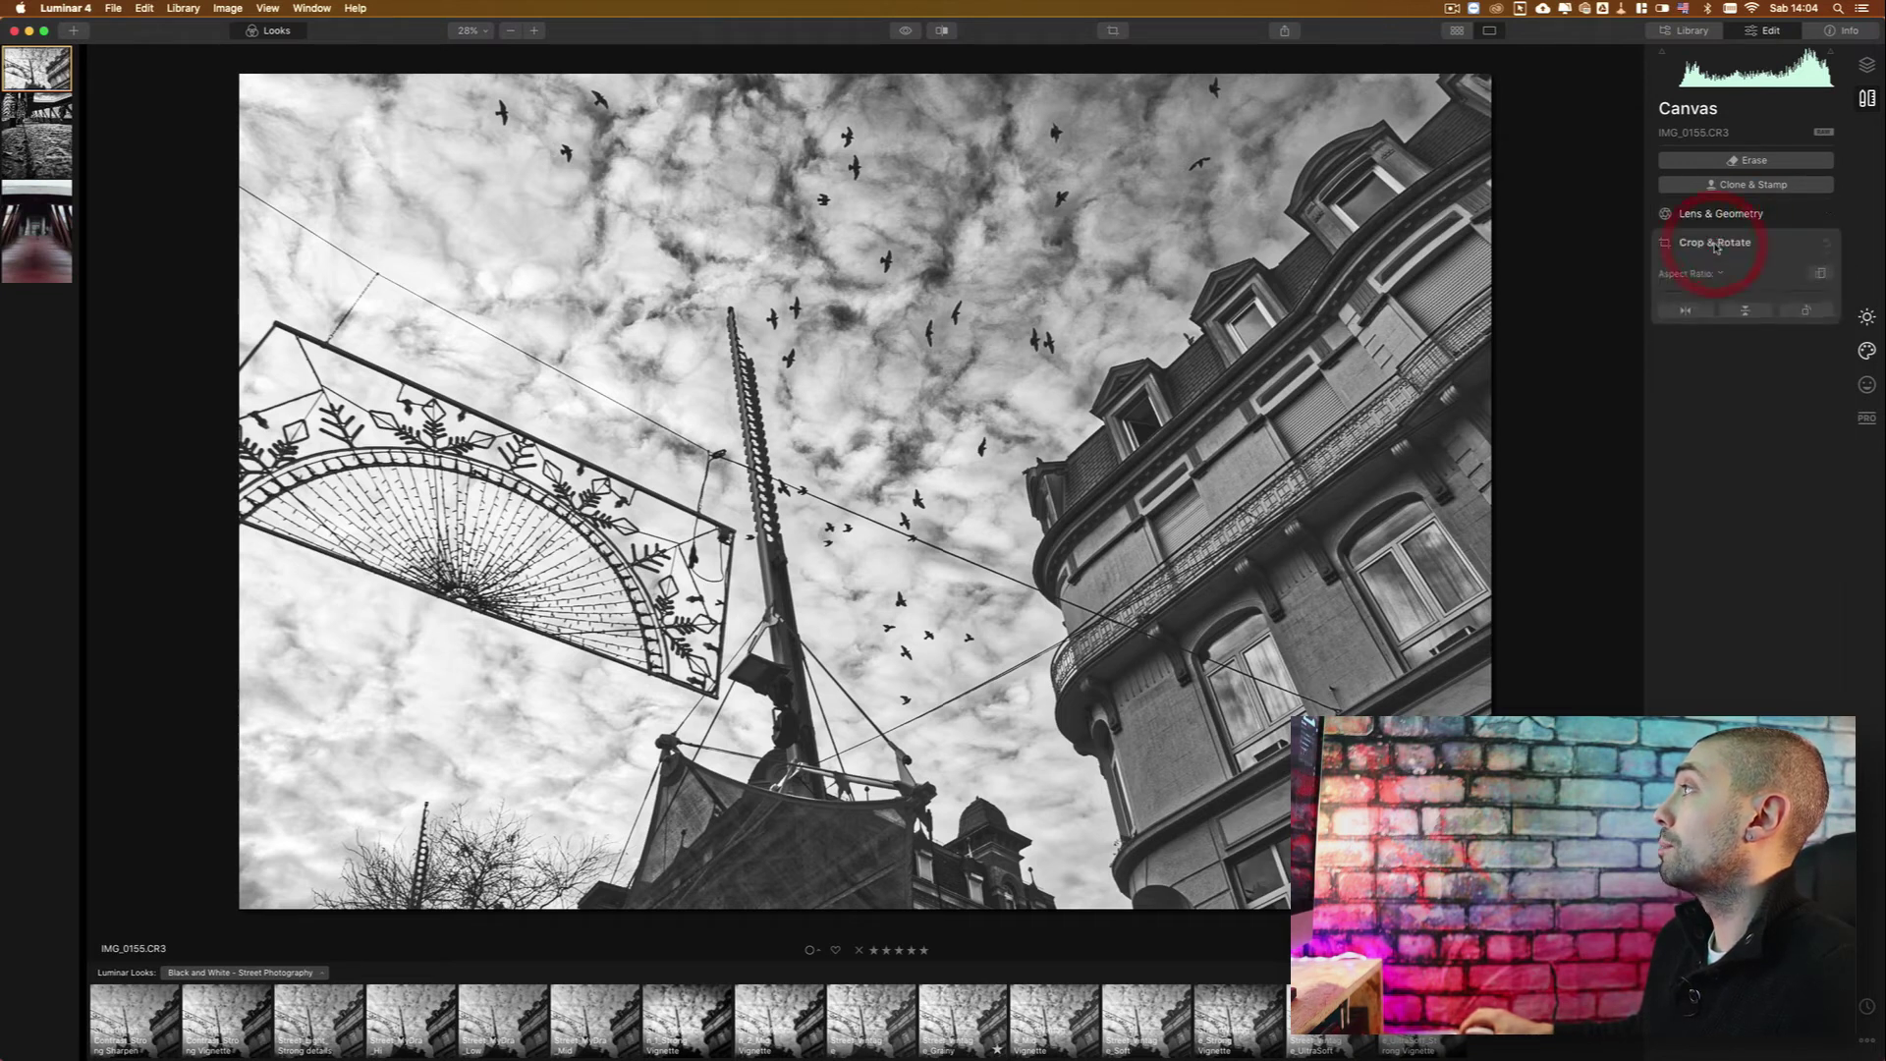
pyautogui.click(1732, 275)
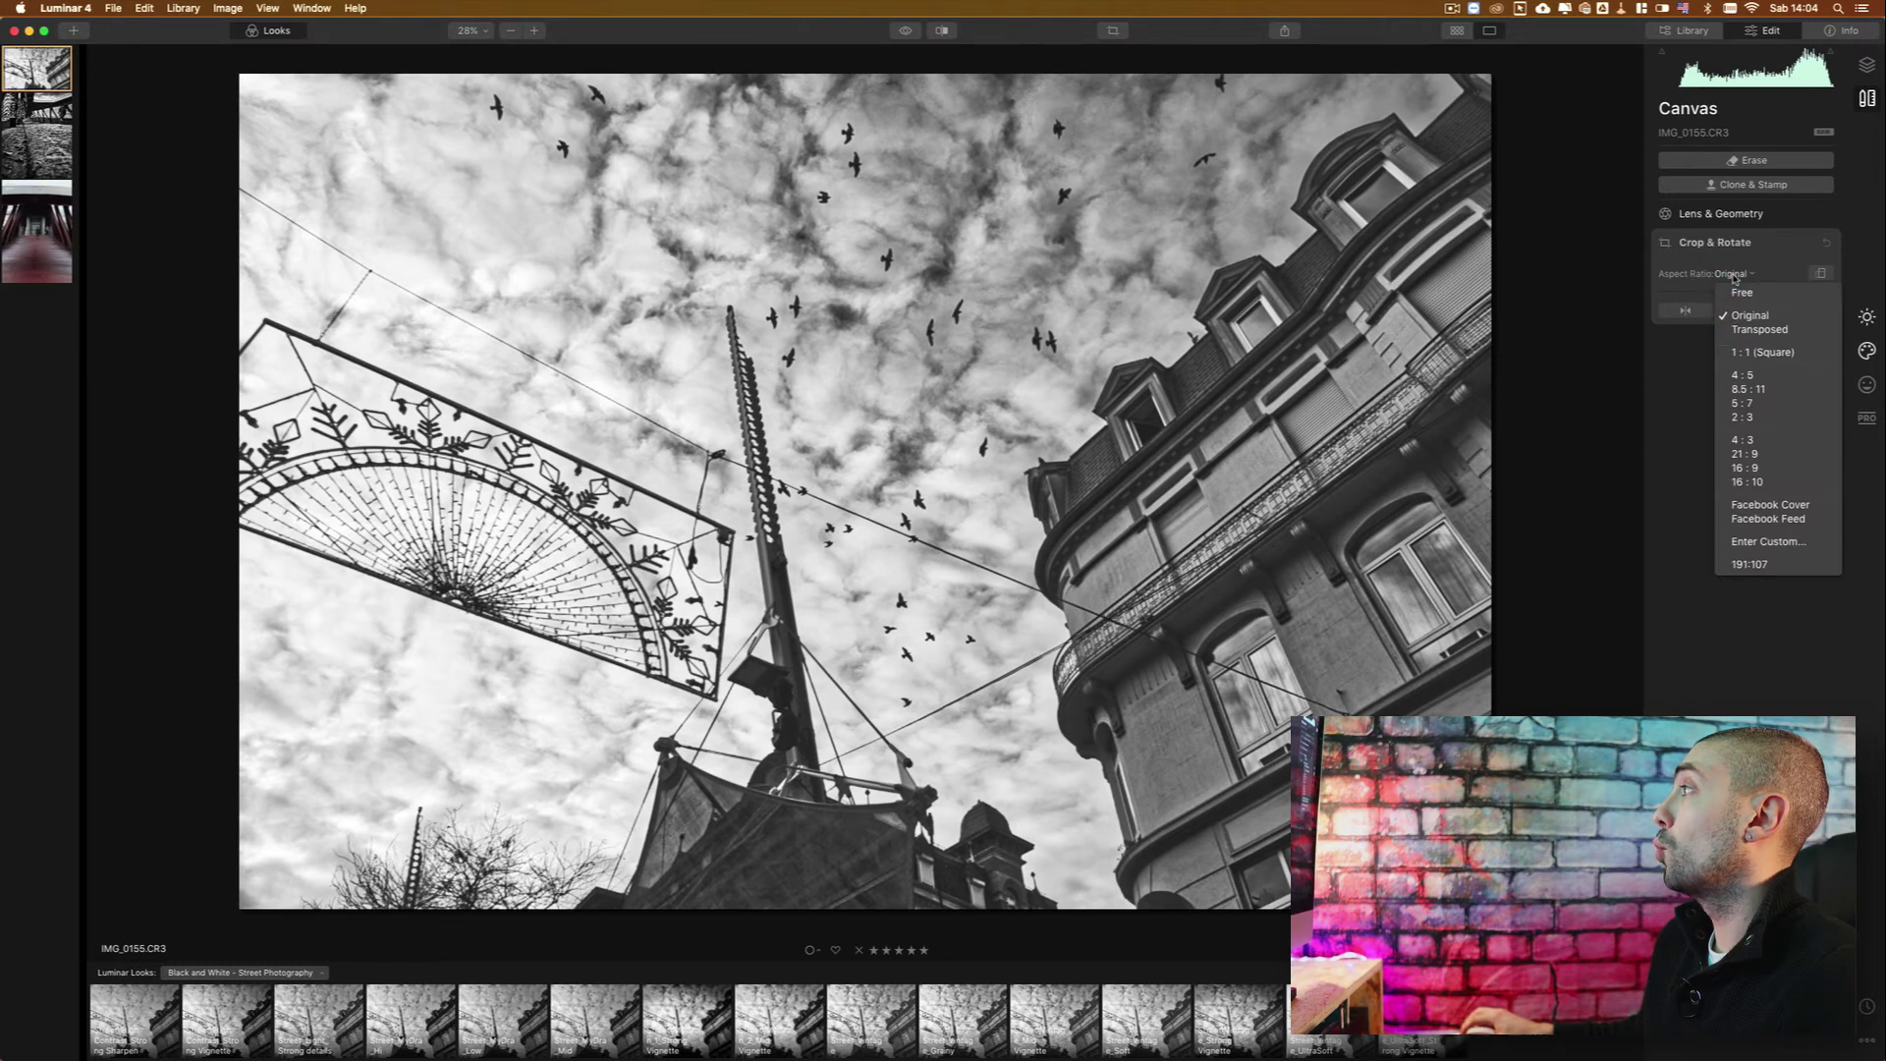
pyautogui.click(1742, 354)
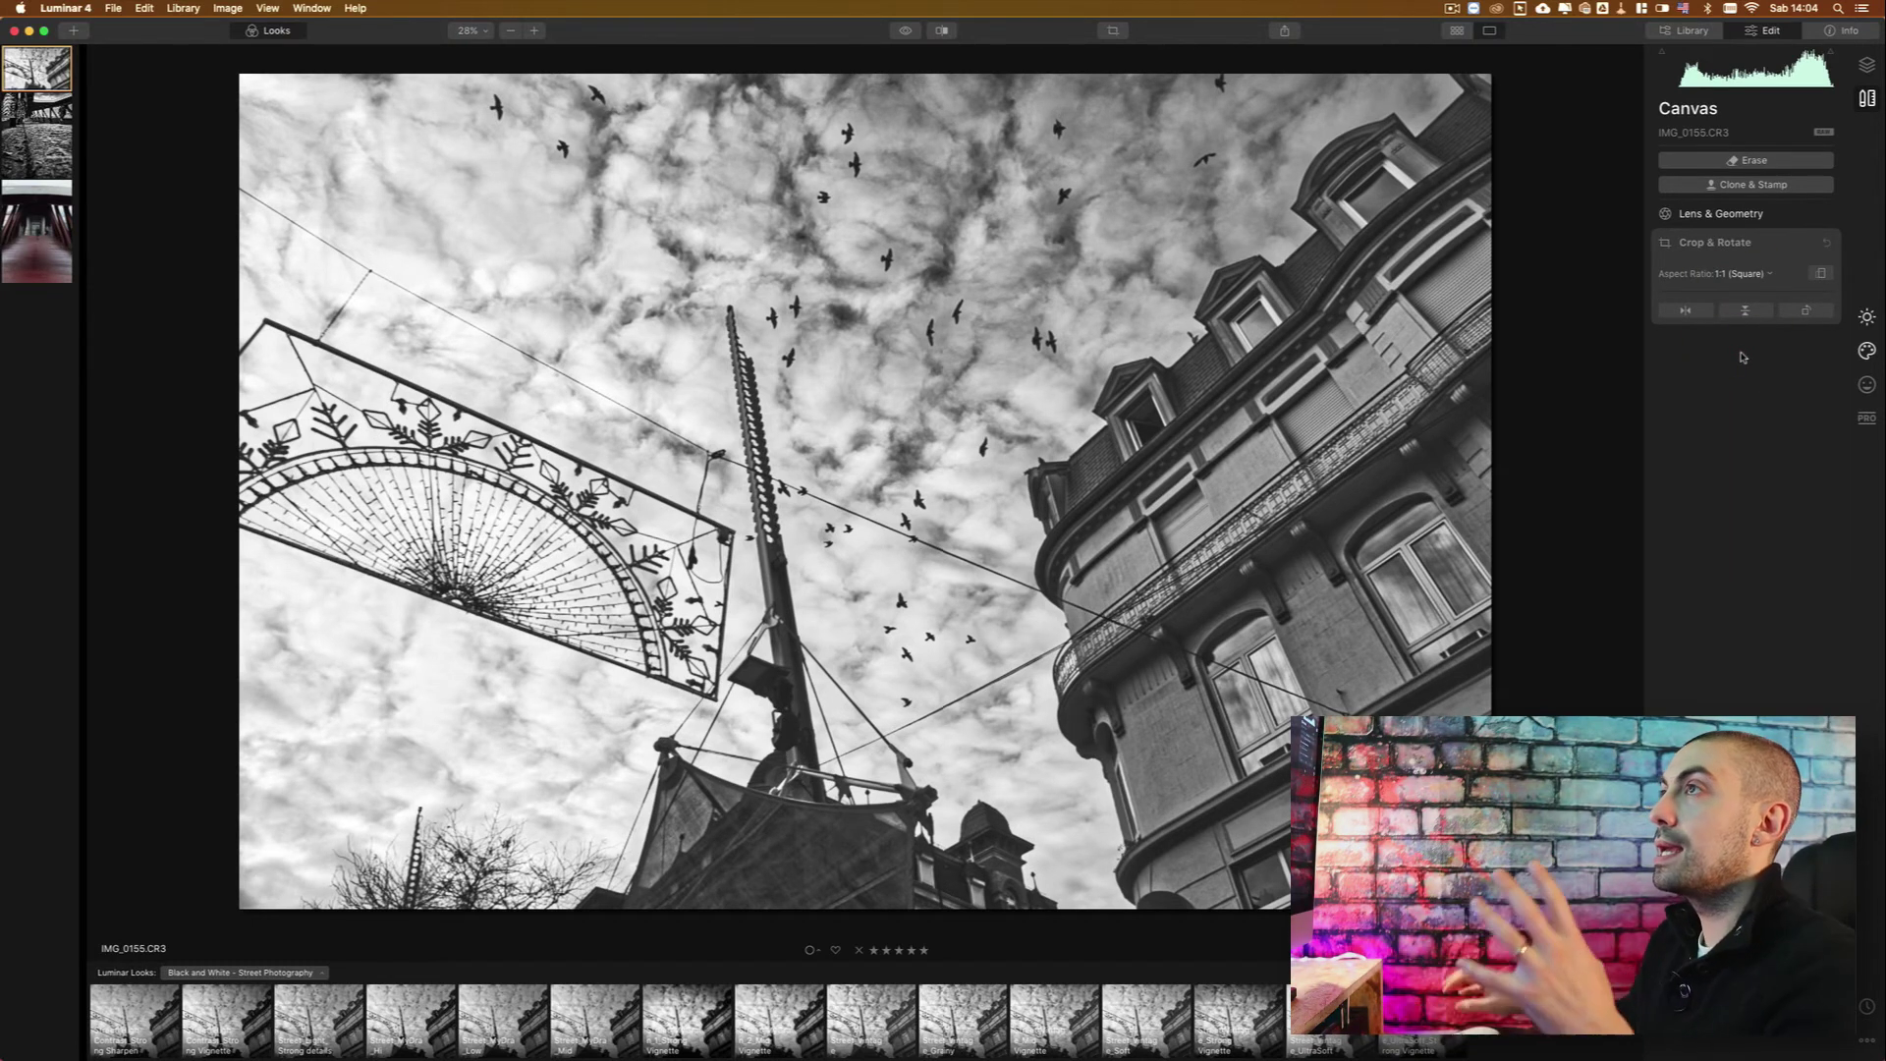
pyautogui.click(1747, 313)
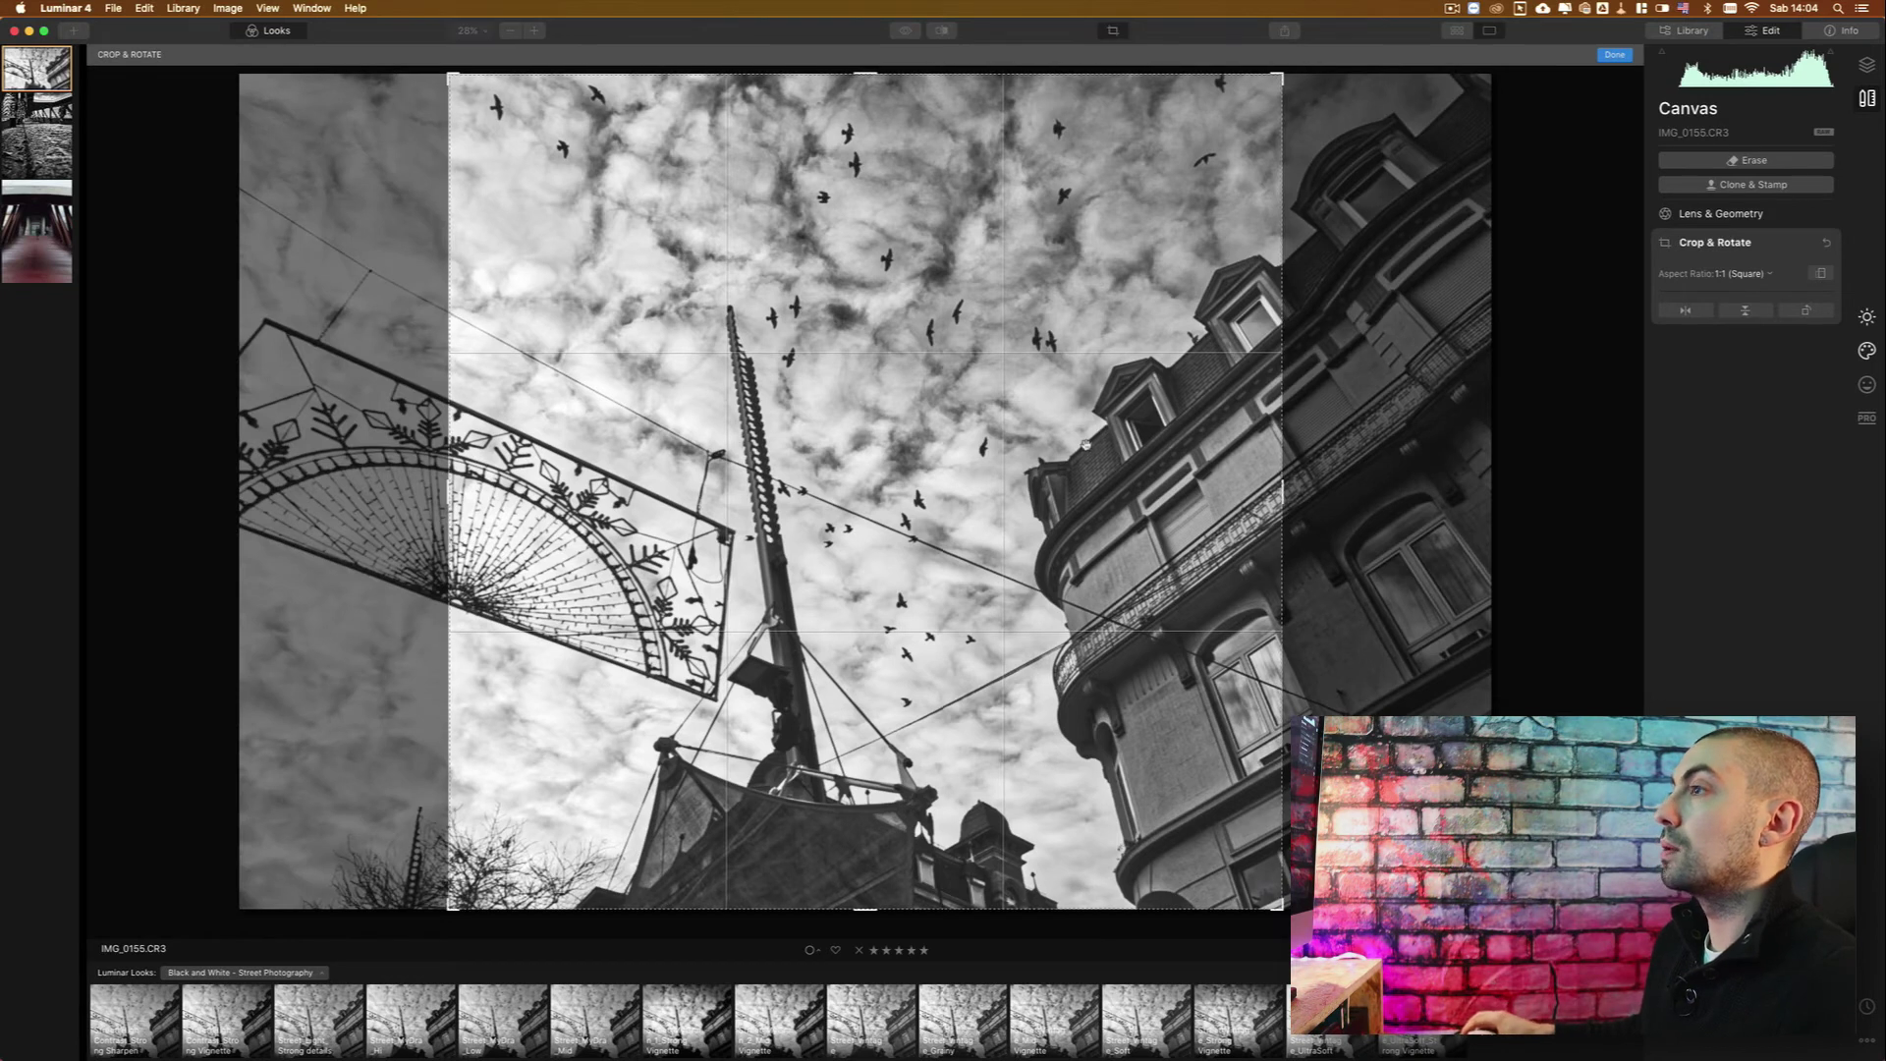
pyautogui.moveTo(915, 455)
pyautogui.mouseDown()
pyautogui.moveTo(1159, 471)
pyautogui.moveTo(678, 453)
pyautogui.mouseUp()
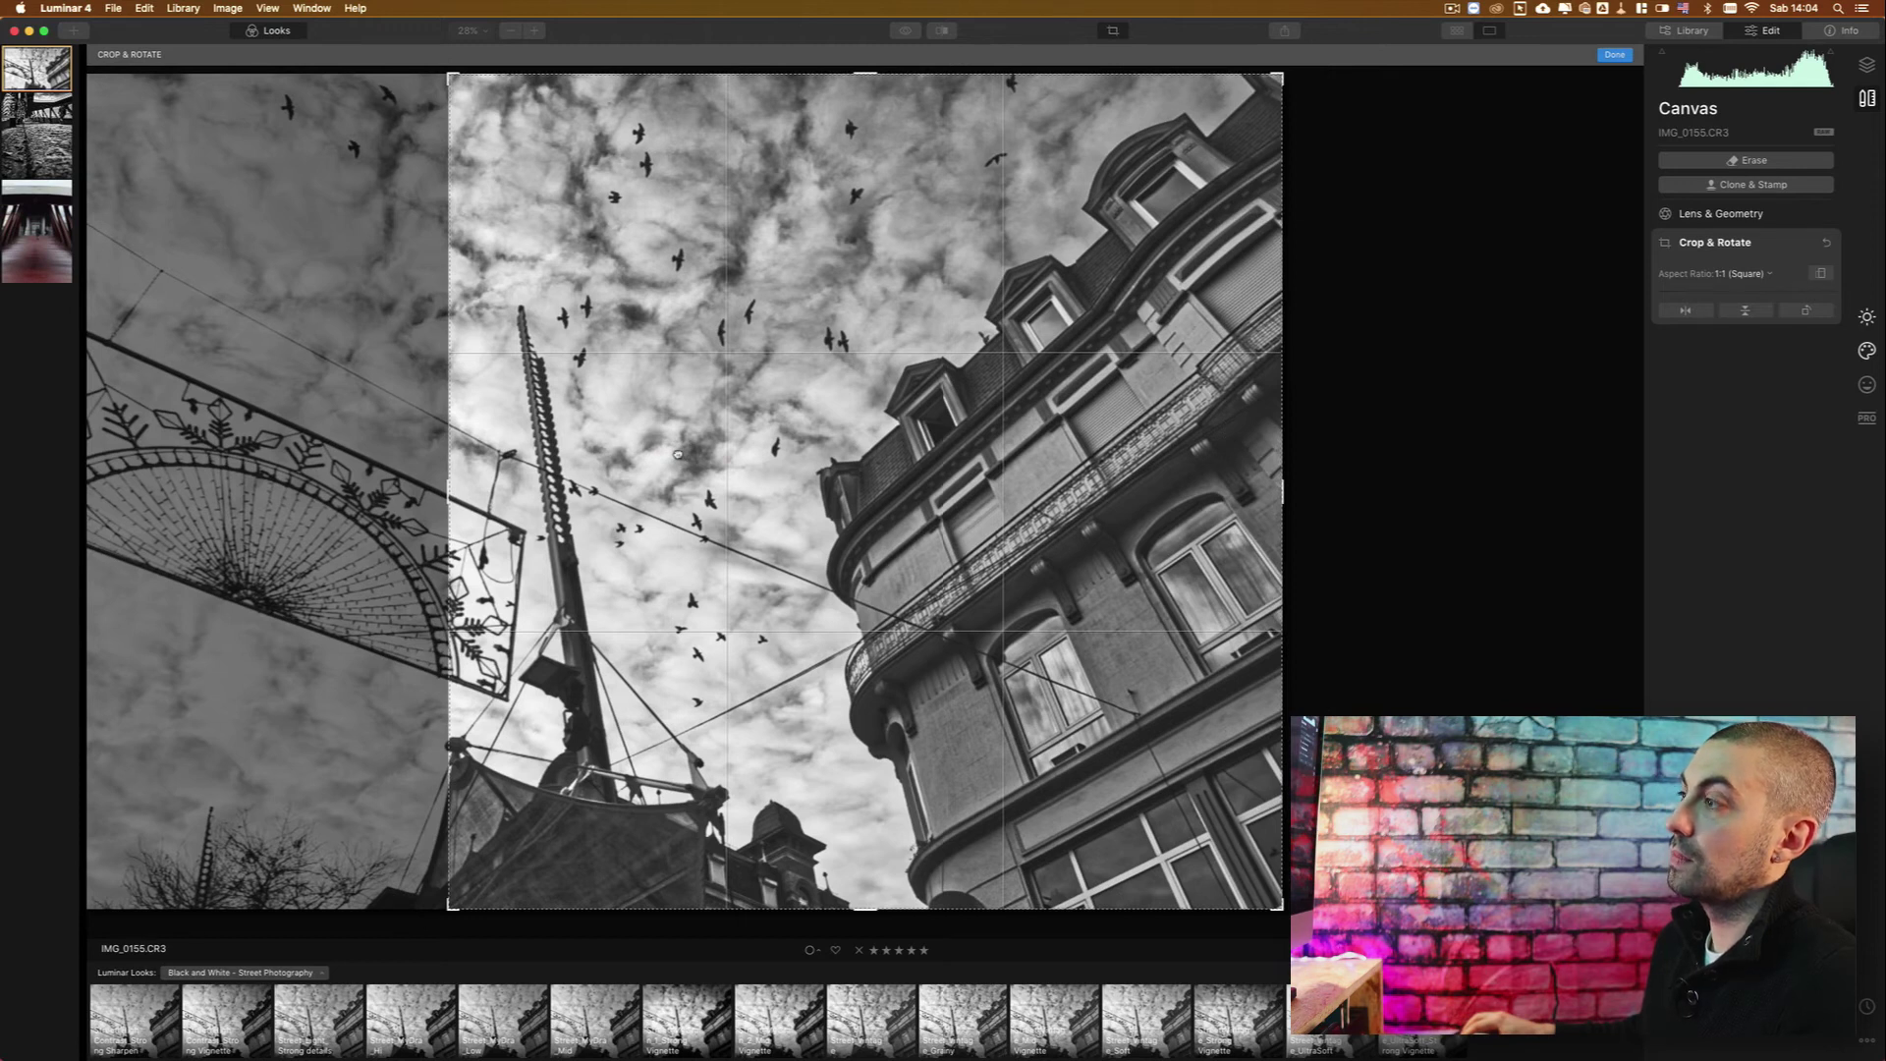
pyautogui.doubleClick(753, 454)
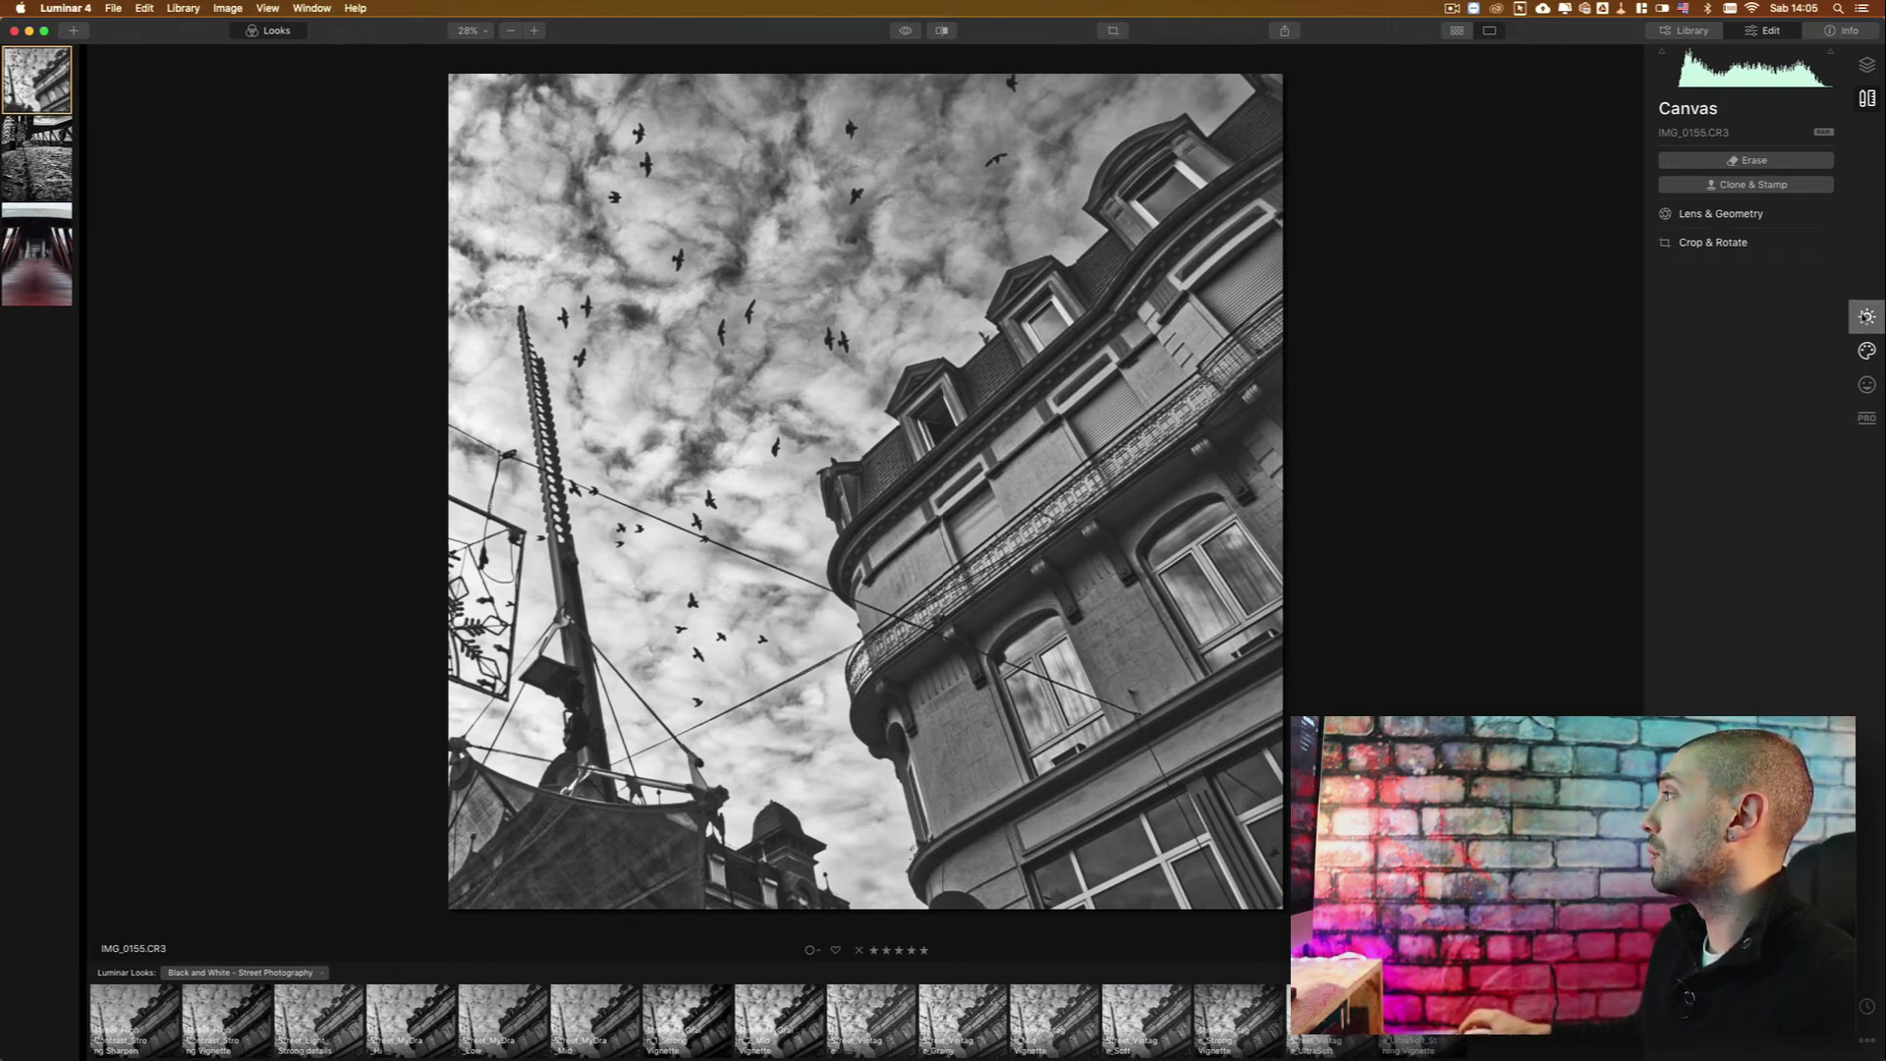
# Add a dark vignette with Amount -63 and a slightly smaller Size.
pyautogui.click(1867, 316)
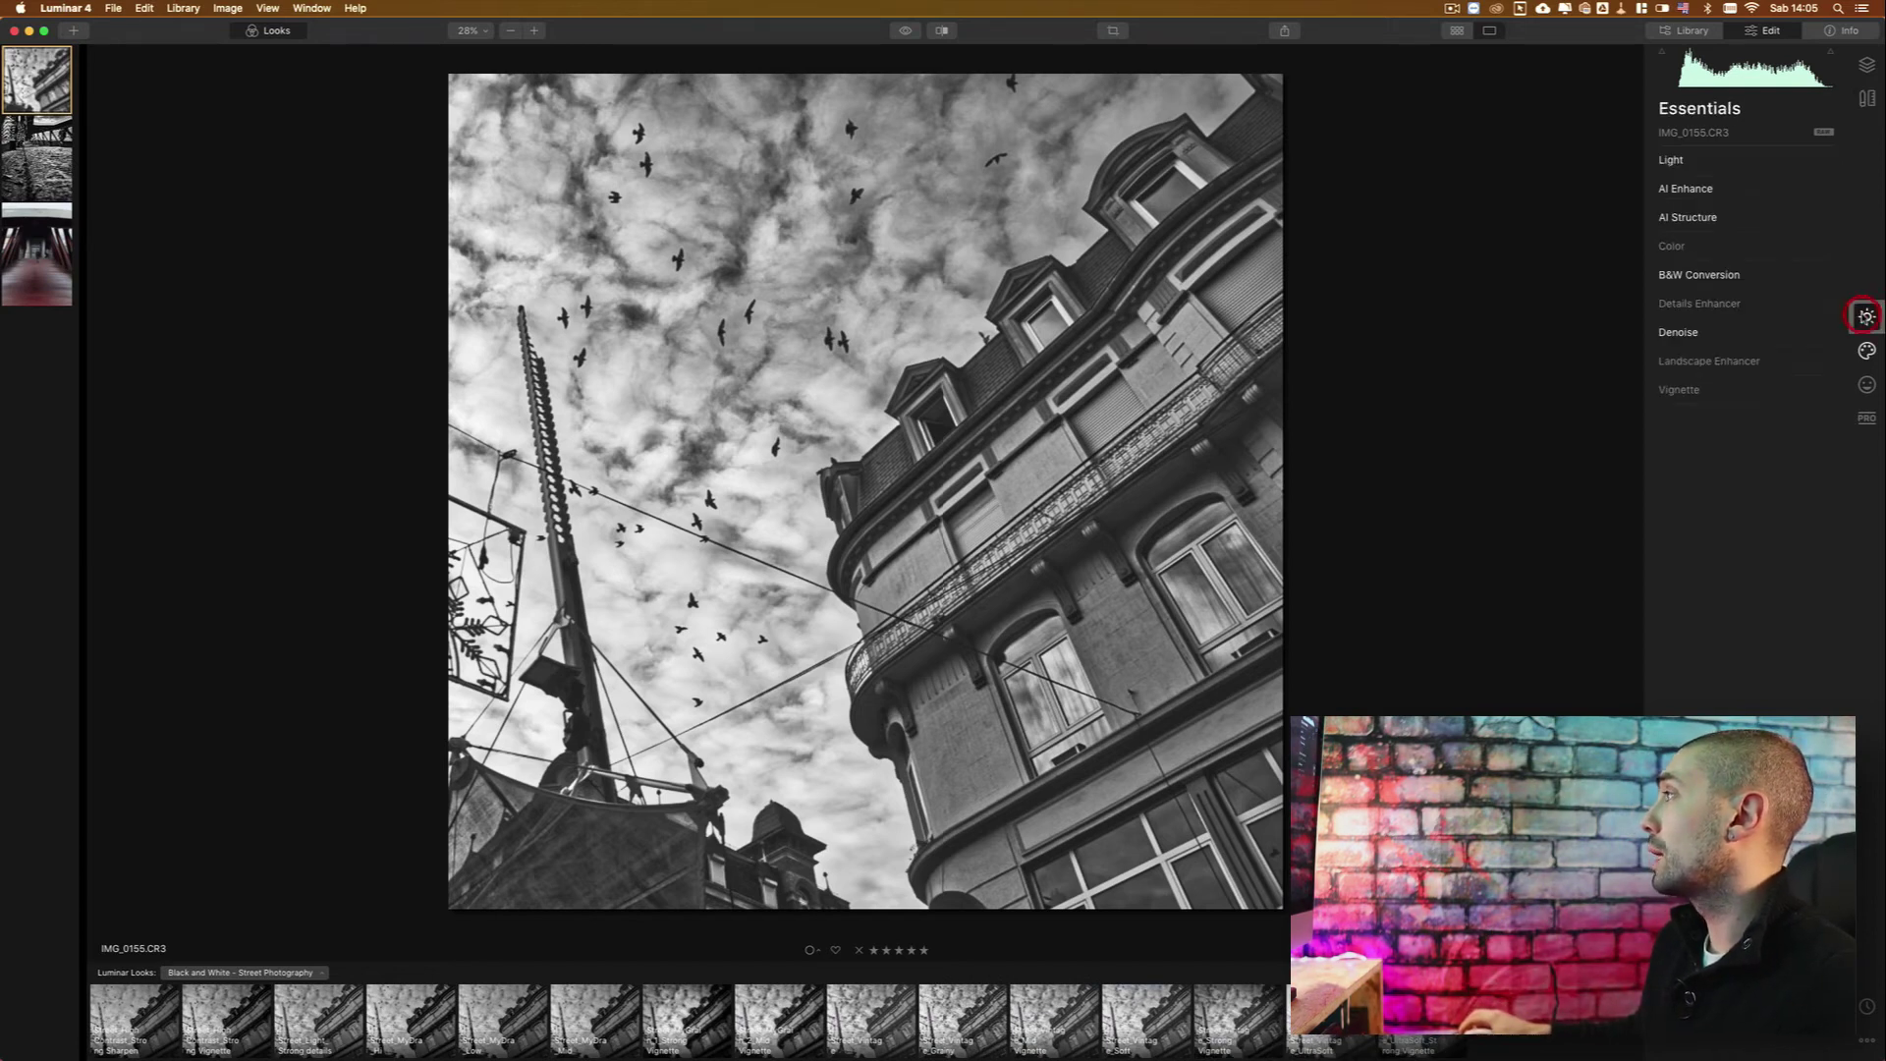
pyautogui.click(1680, 391)
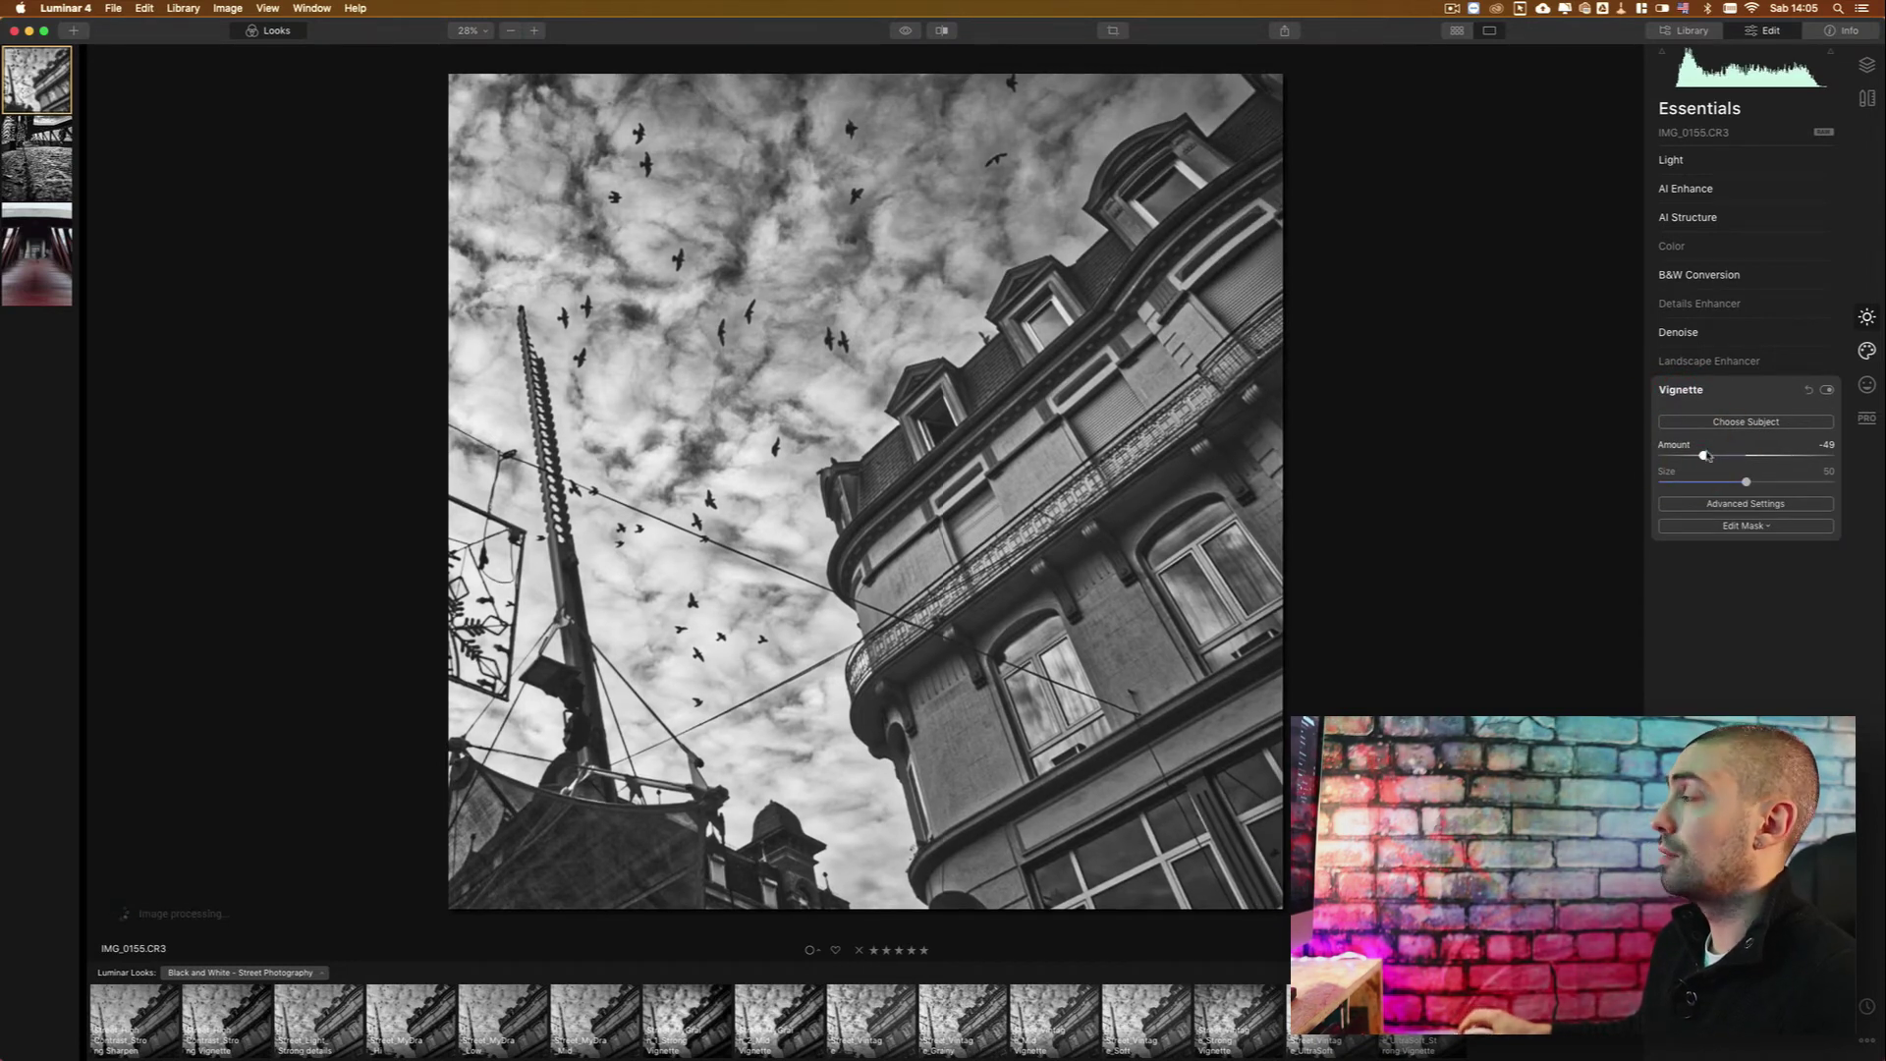
pyautogui.moveTo(1704, 458); pyautogui.dragTo(1691, 459)
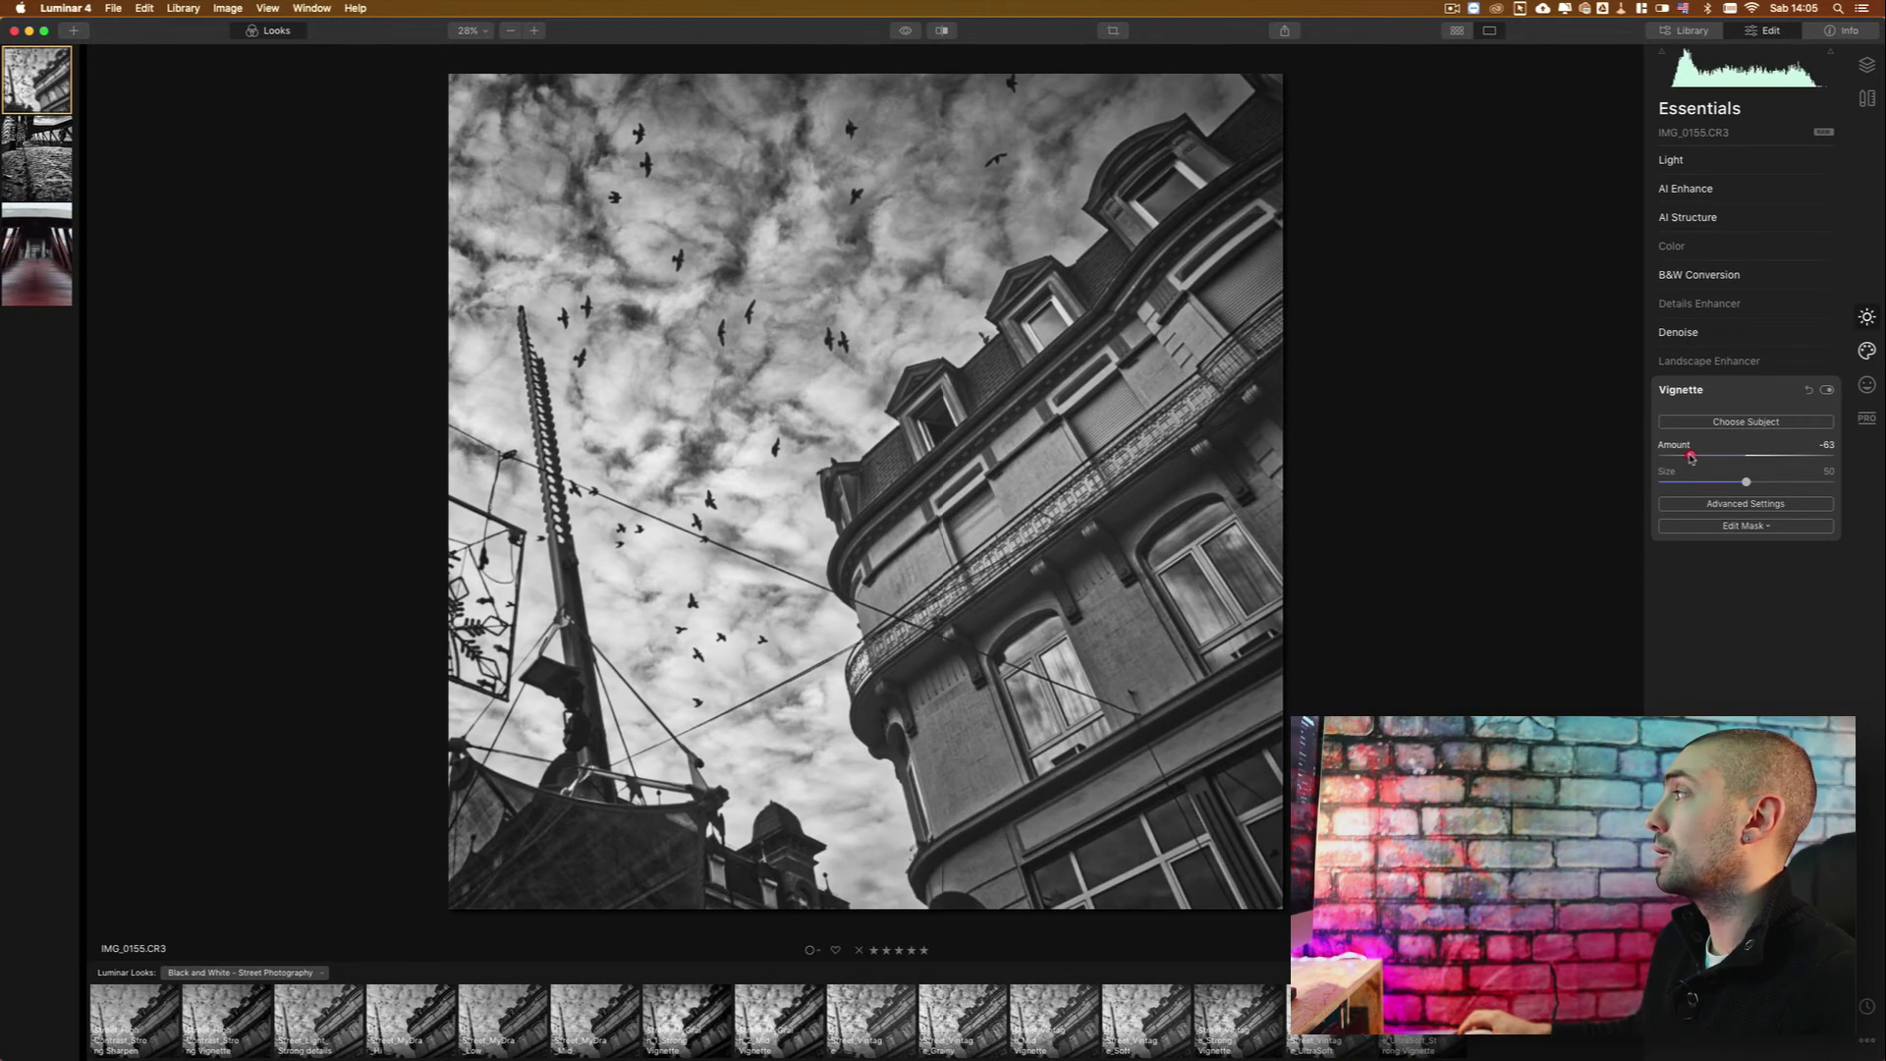
pyautogui.moveTo(1719, 484)
pyautogui.mouseDown()
pyautogui.moveTo(1697, 457)
pyautogui.moveTo(1720, 483)
pyautogui.mouseUp()
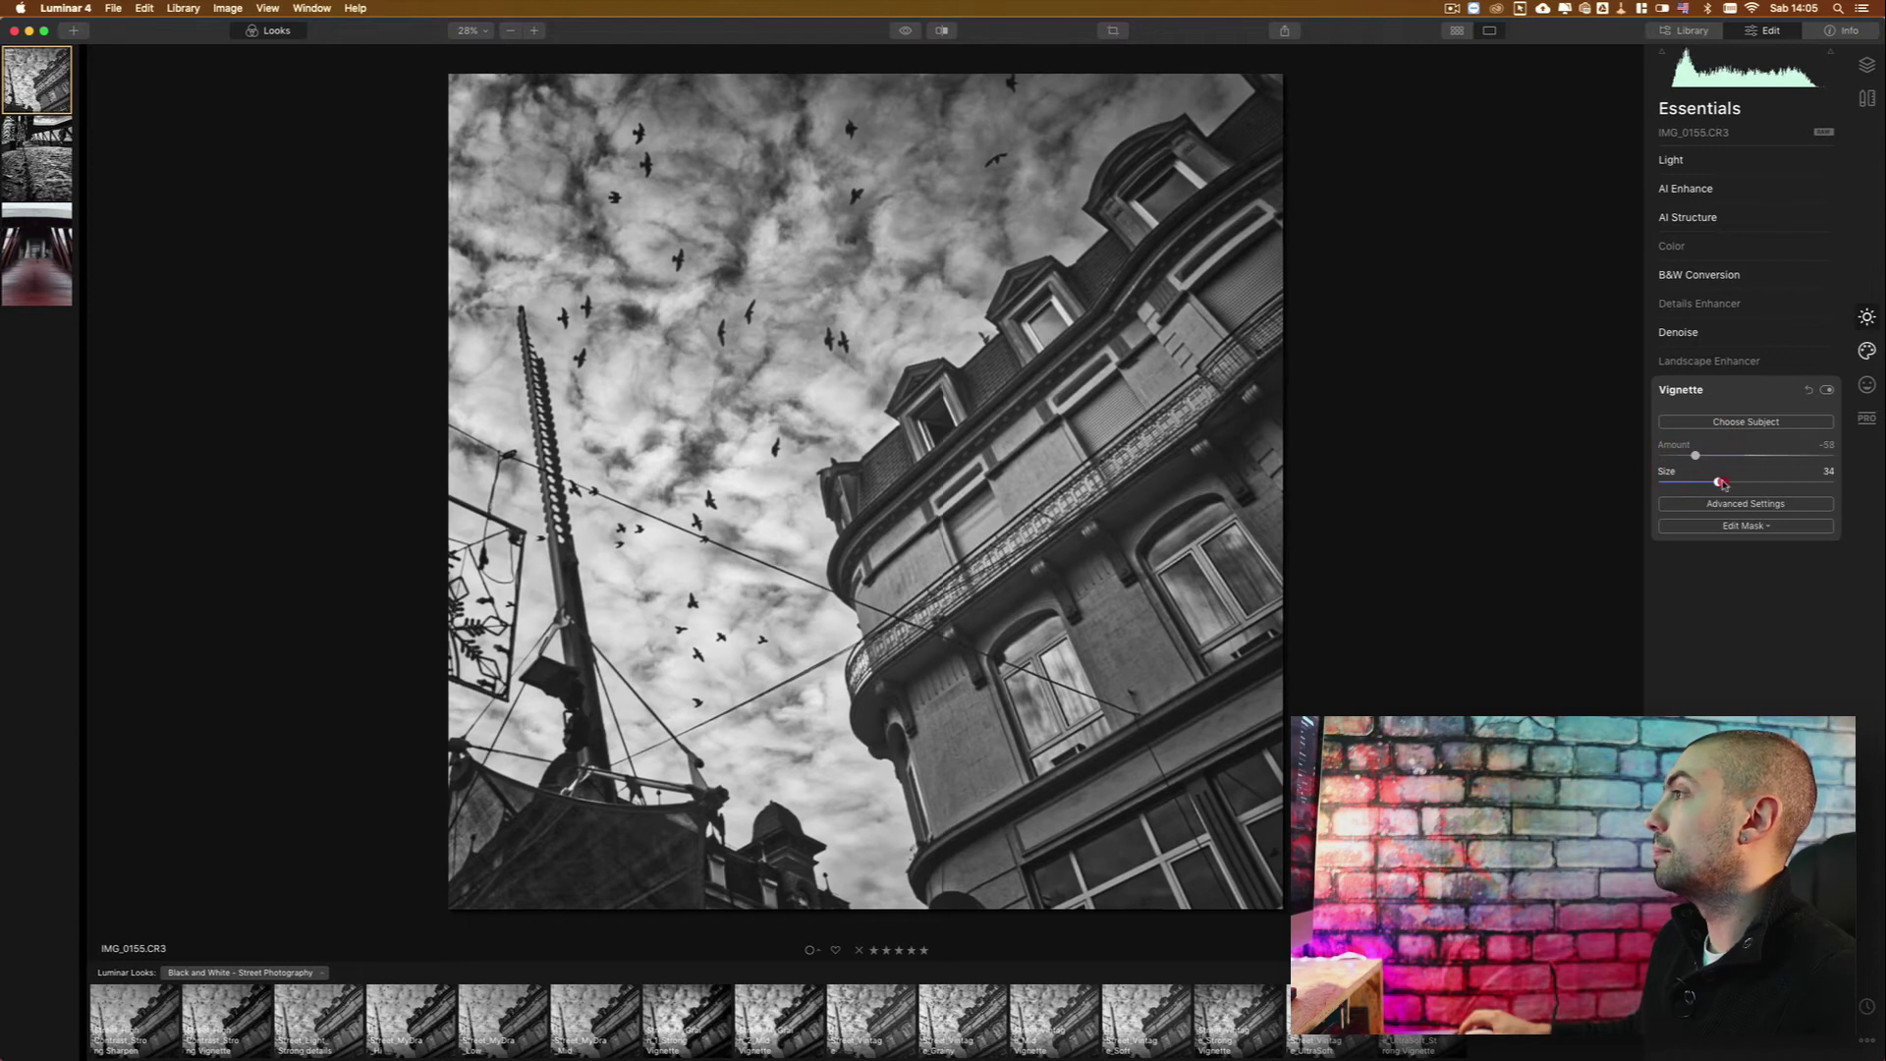
# Compare the edit with the original photo, then move on to the red bridge photo.
pyautogui.click(941, 30)
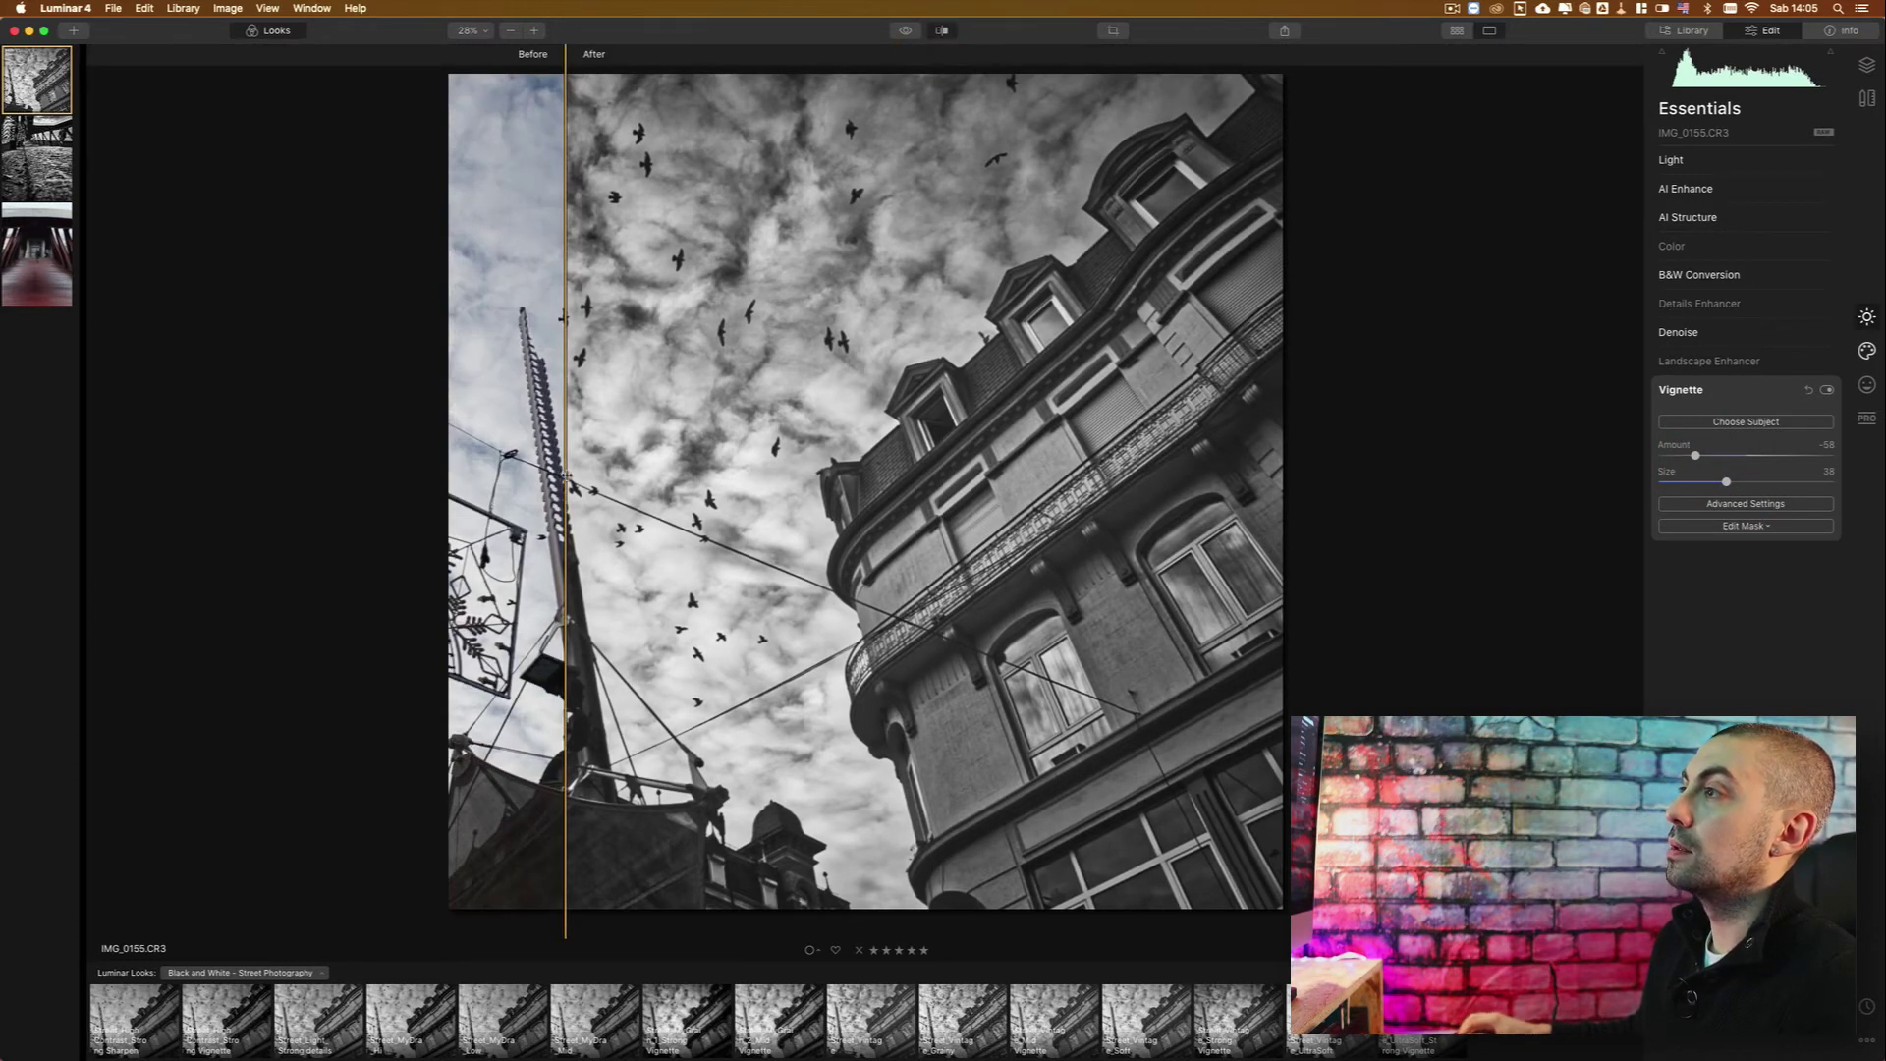
pyautogui.moveTo(566, 476); pyautogui.dragTo(312, 546)
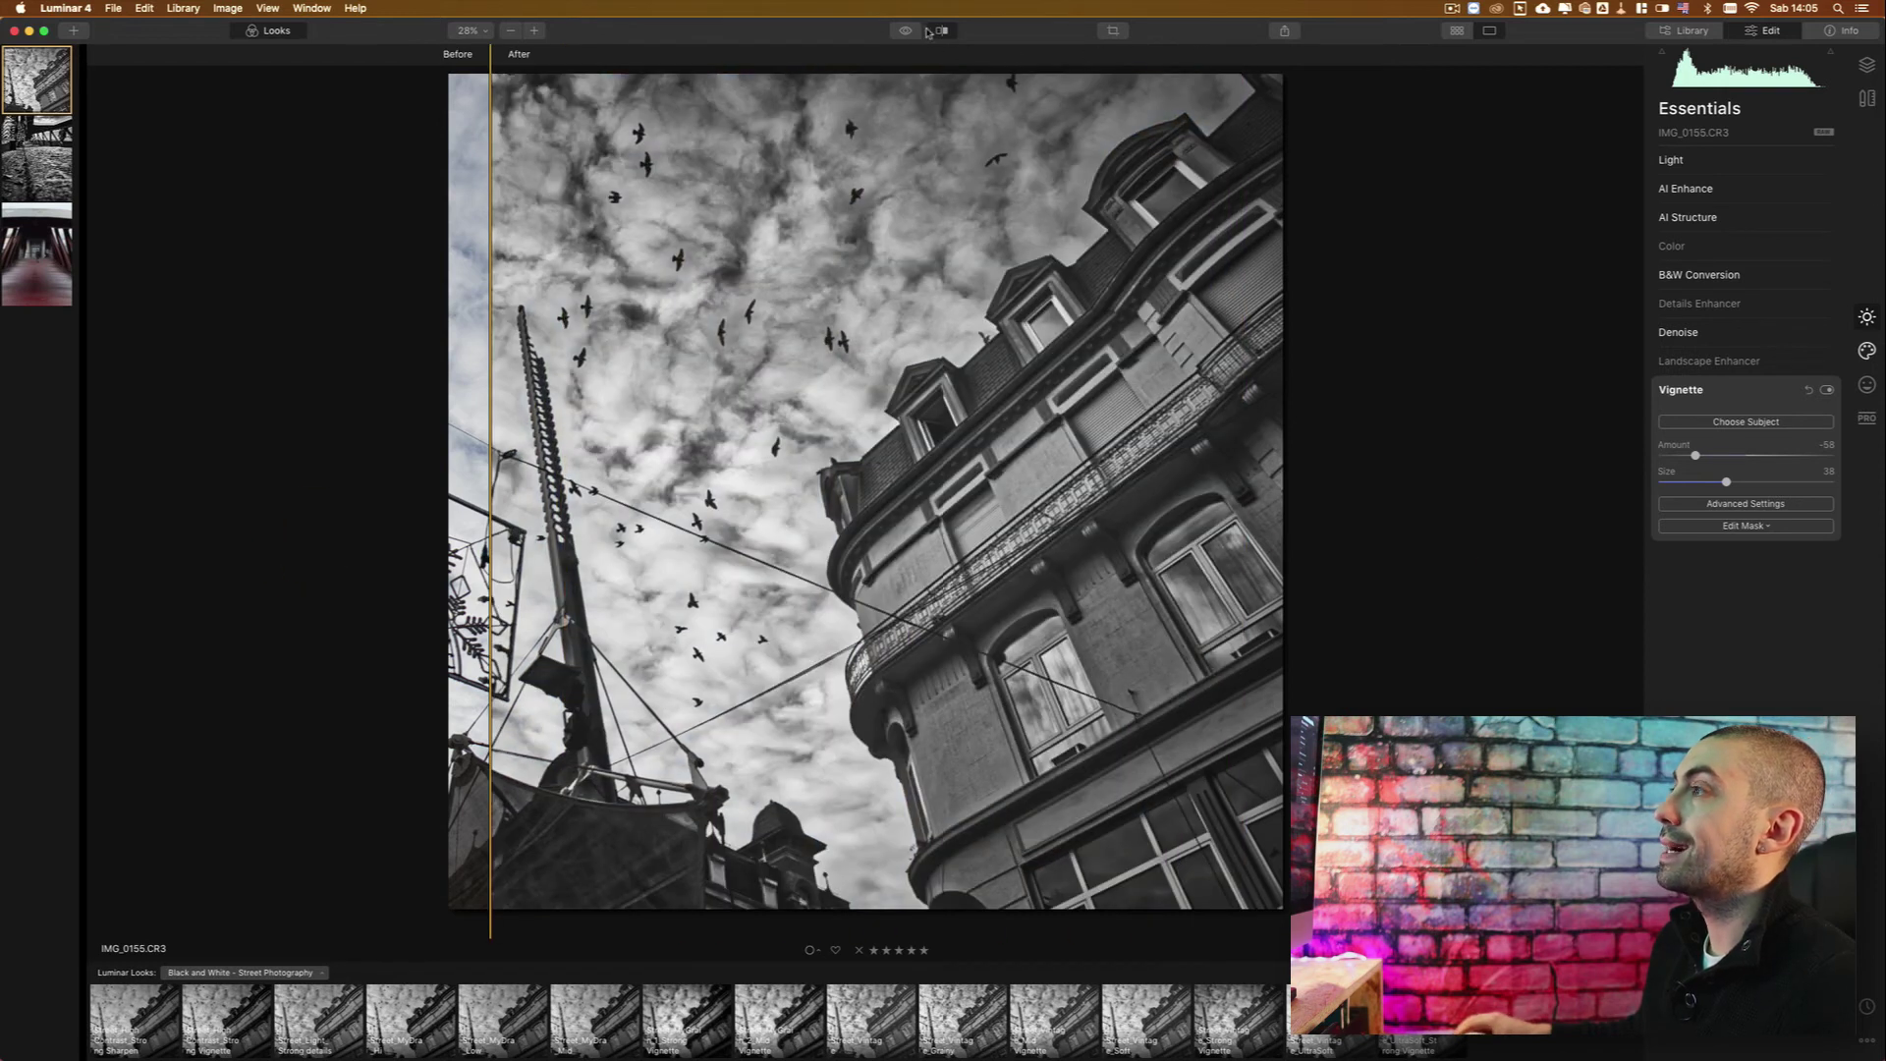
pyautogui.click(941, 30)
pyautogui.click(910, 32)
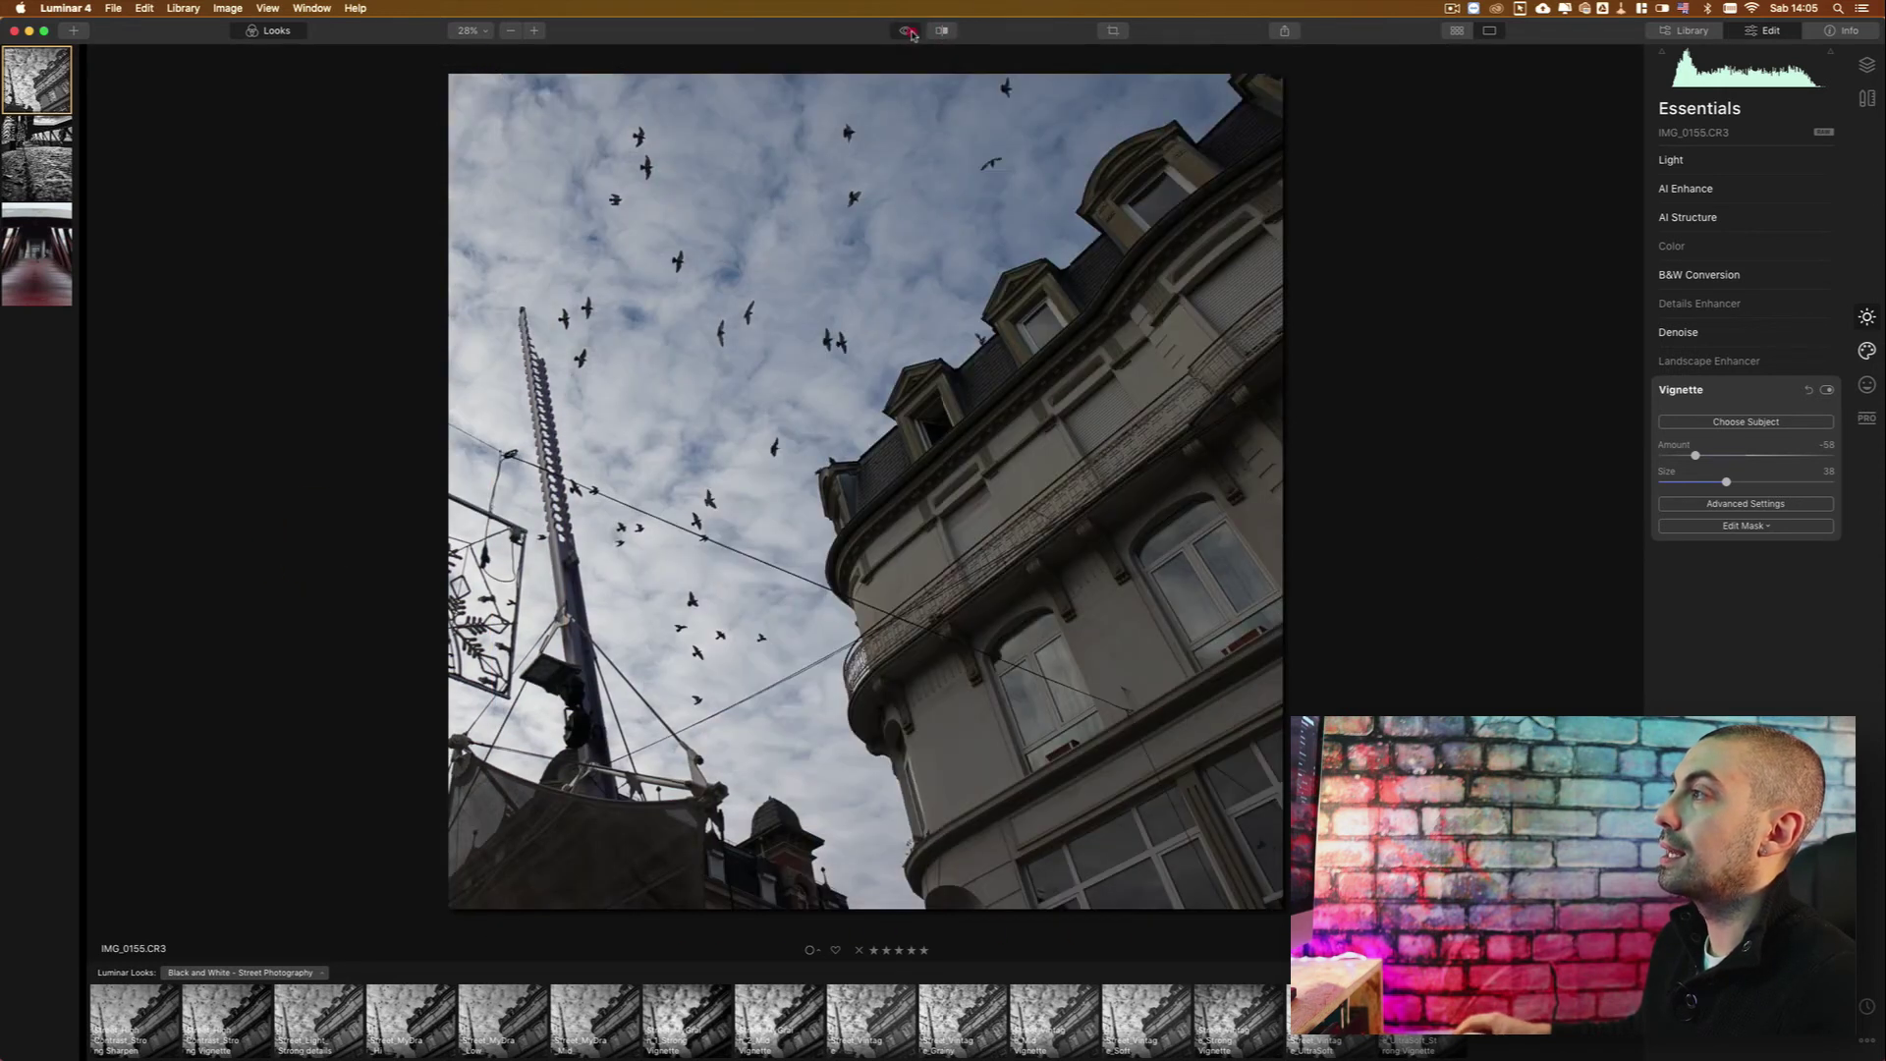
pyautogui.click(910, 32)
pyautogui.click(910, 32)
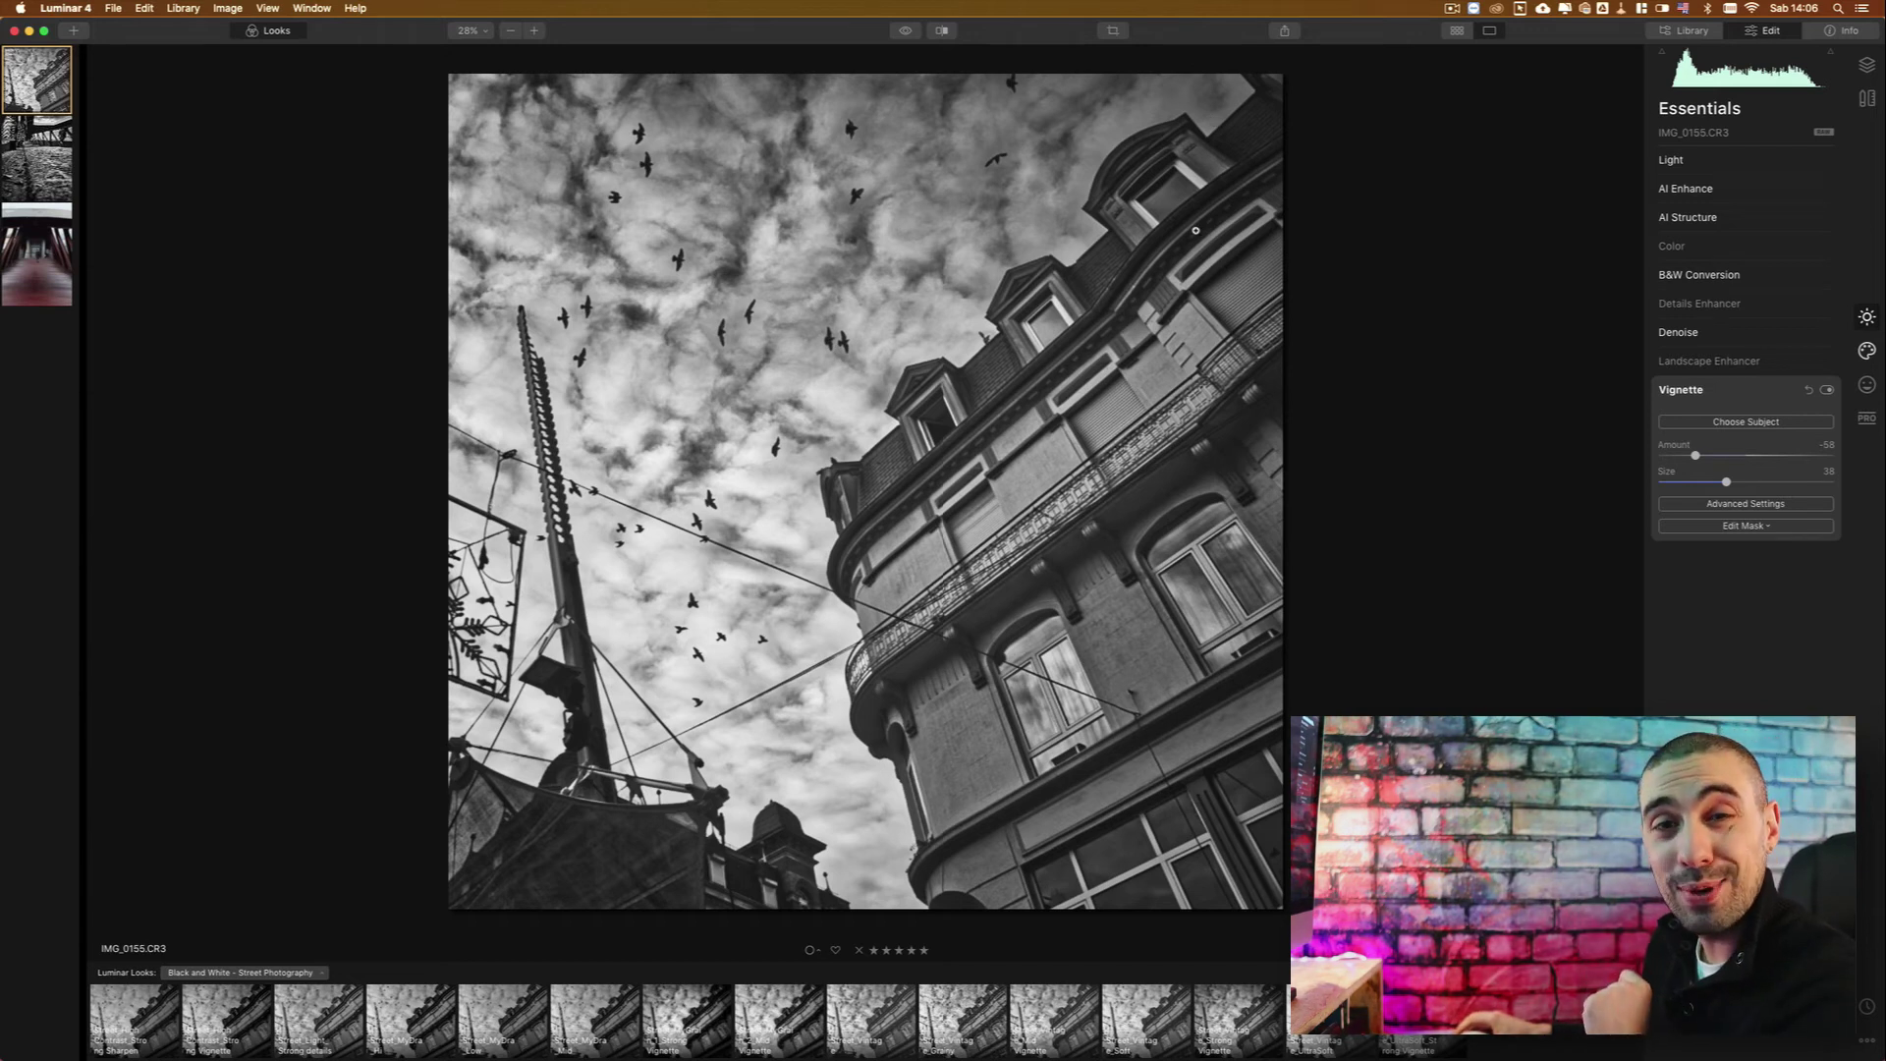
pyautogui.press('Right')
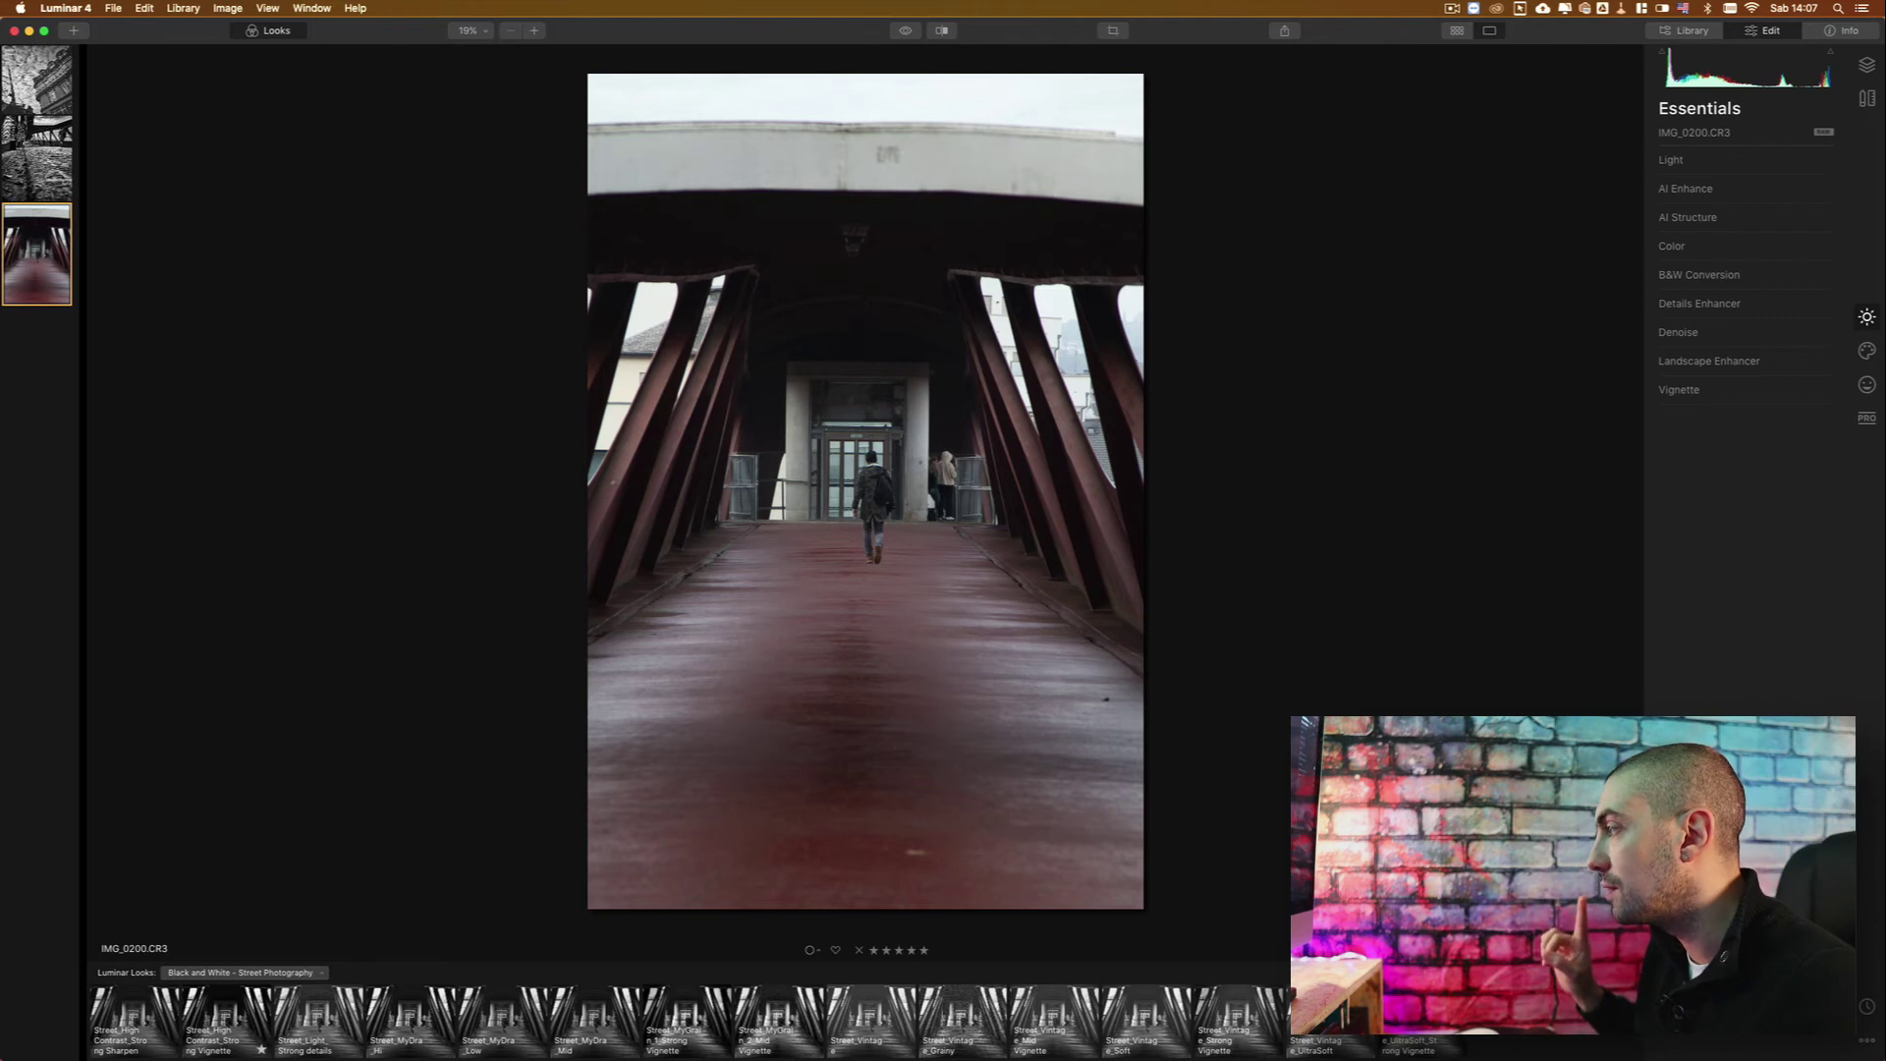
# Apply the Street Vintage UltraSoft look to the bridge photo and bring up Canvas tools.
pyautogui.click(1332, 1043)
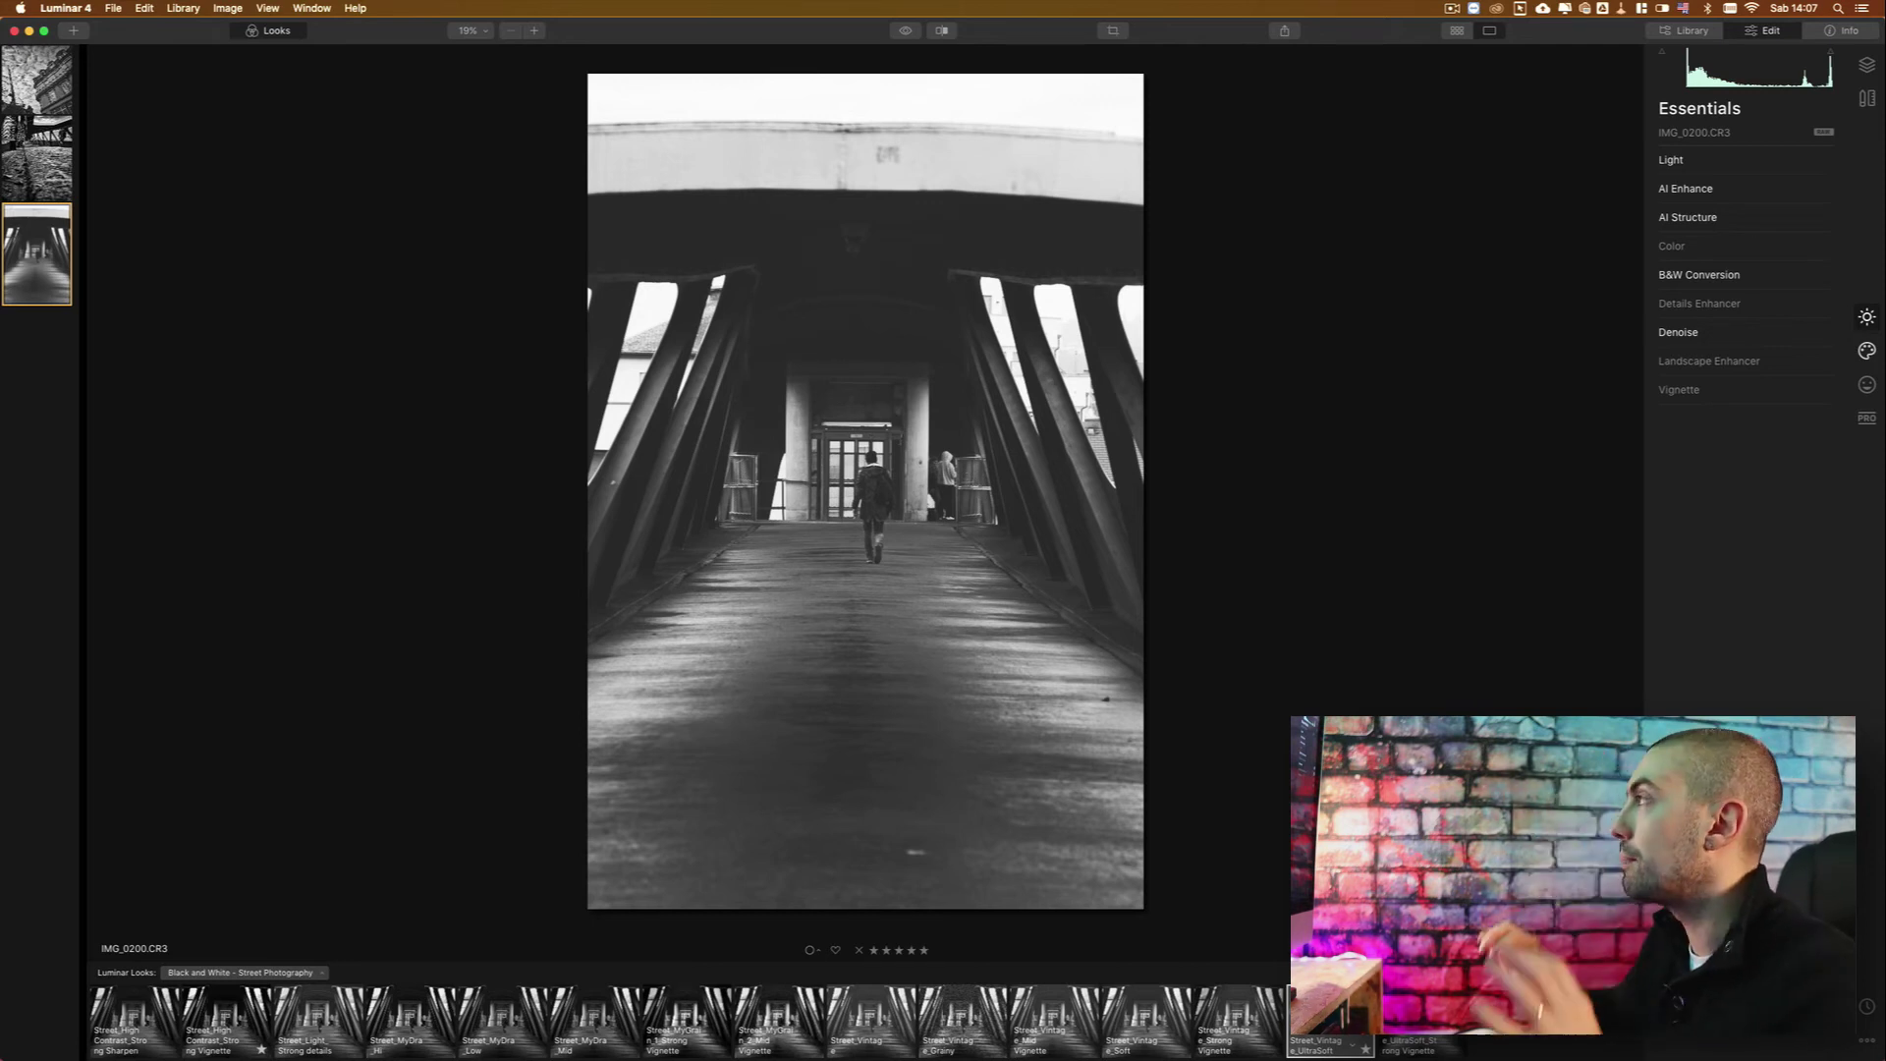
pyautogui.click(1867, 98)
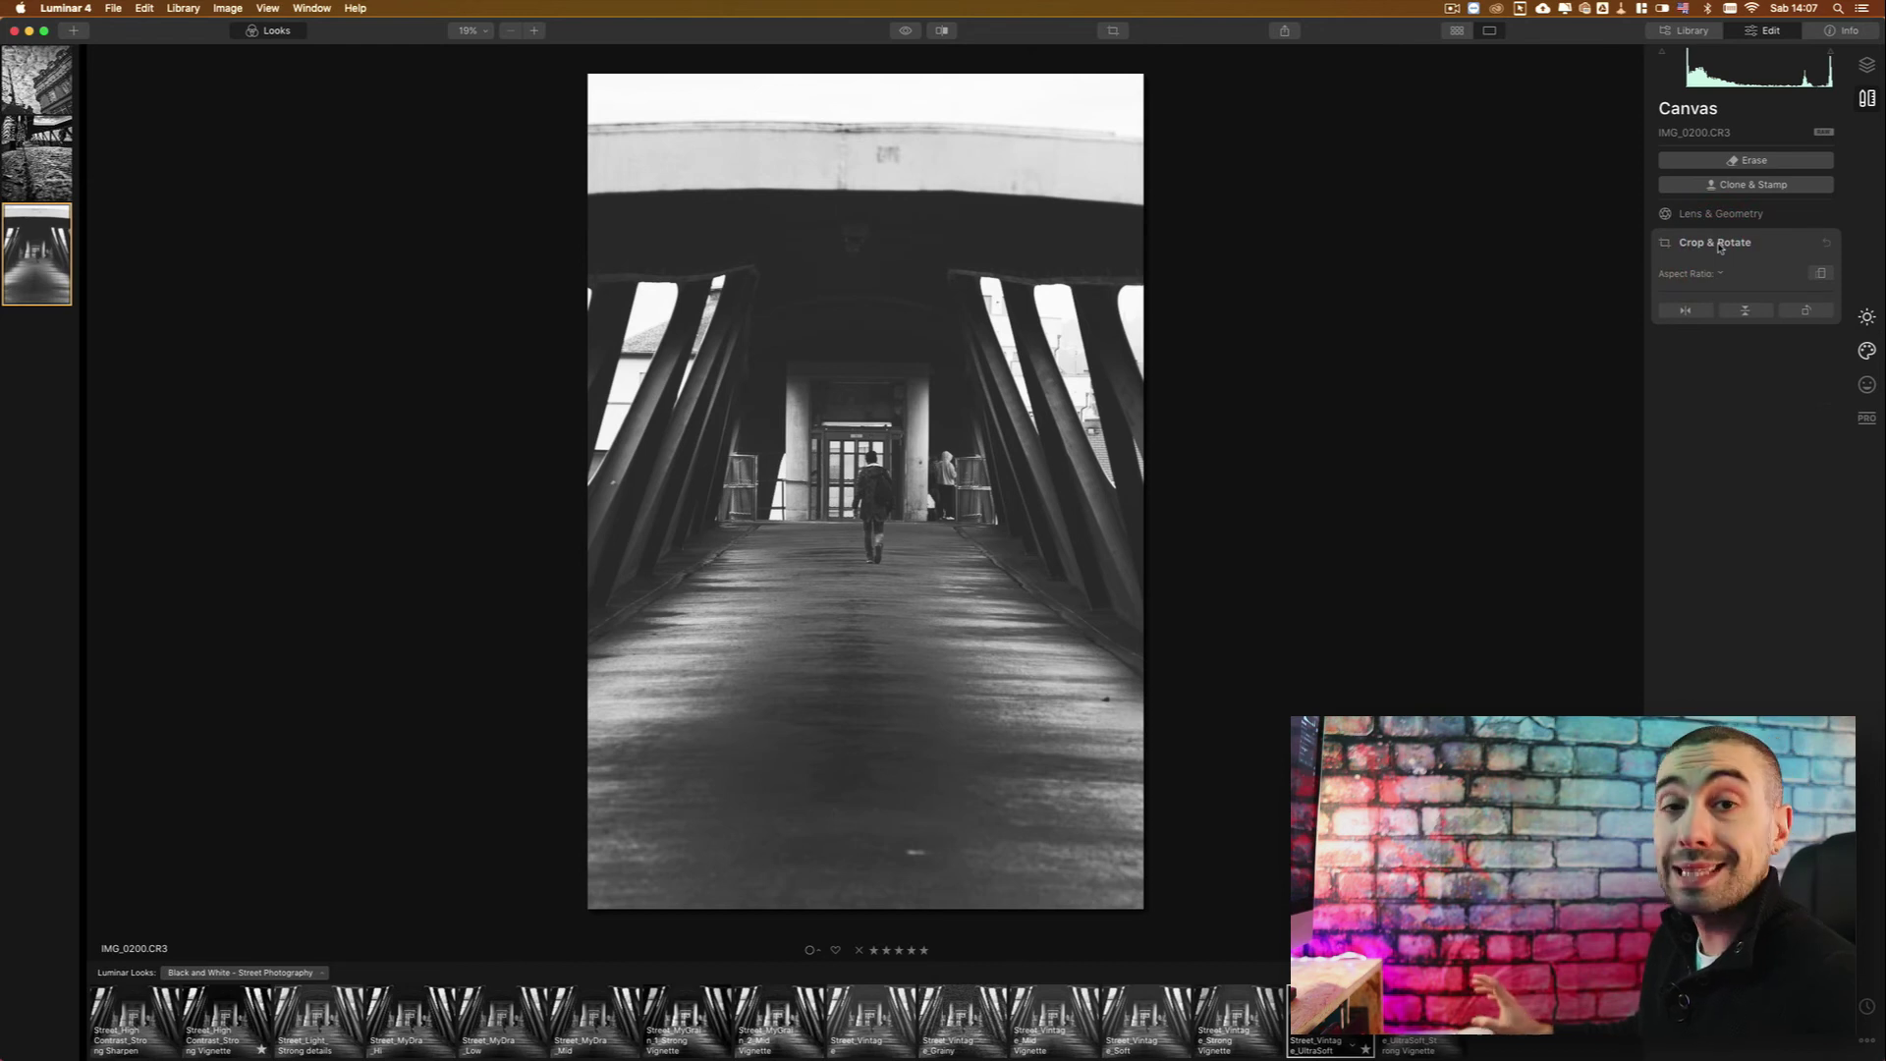
# Crop the bridge photo to 4:5, reframing to drop the roof above the bridge.
pyautogui.click(1720, 243)
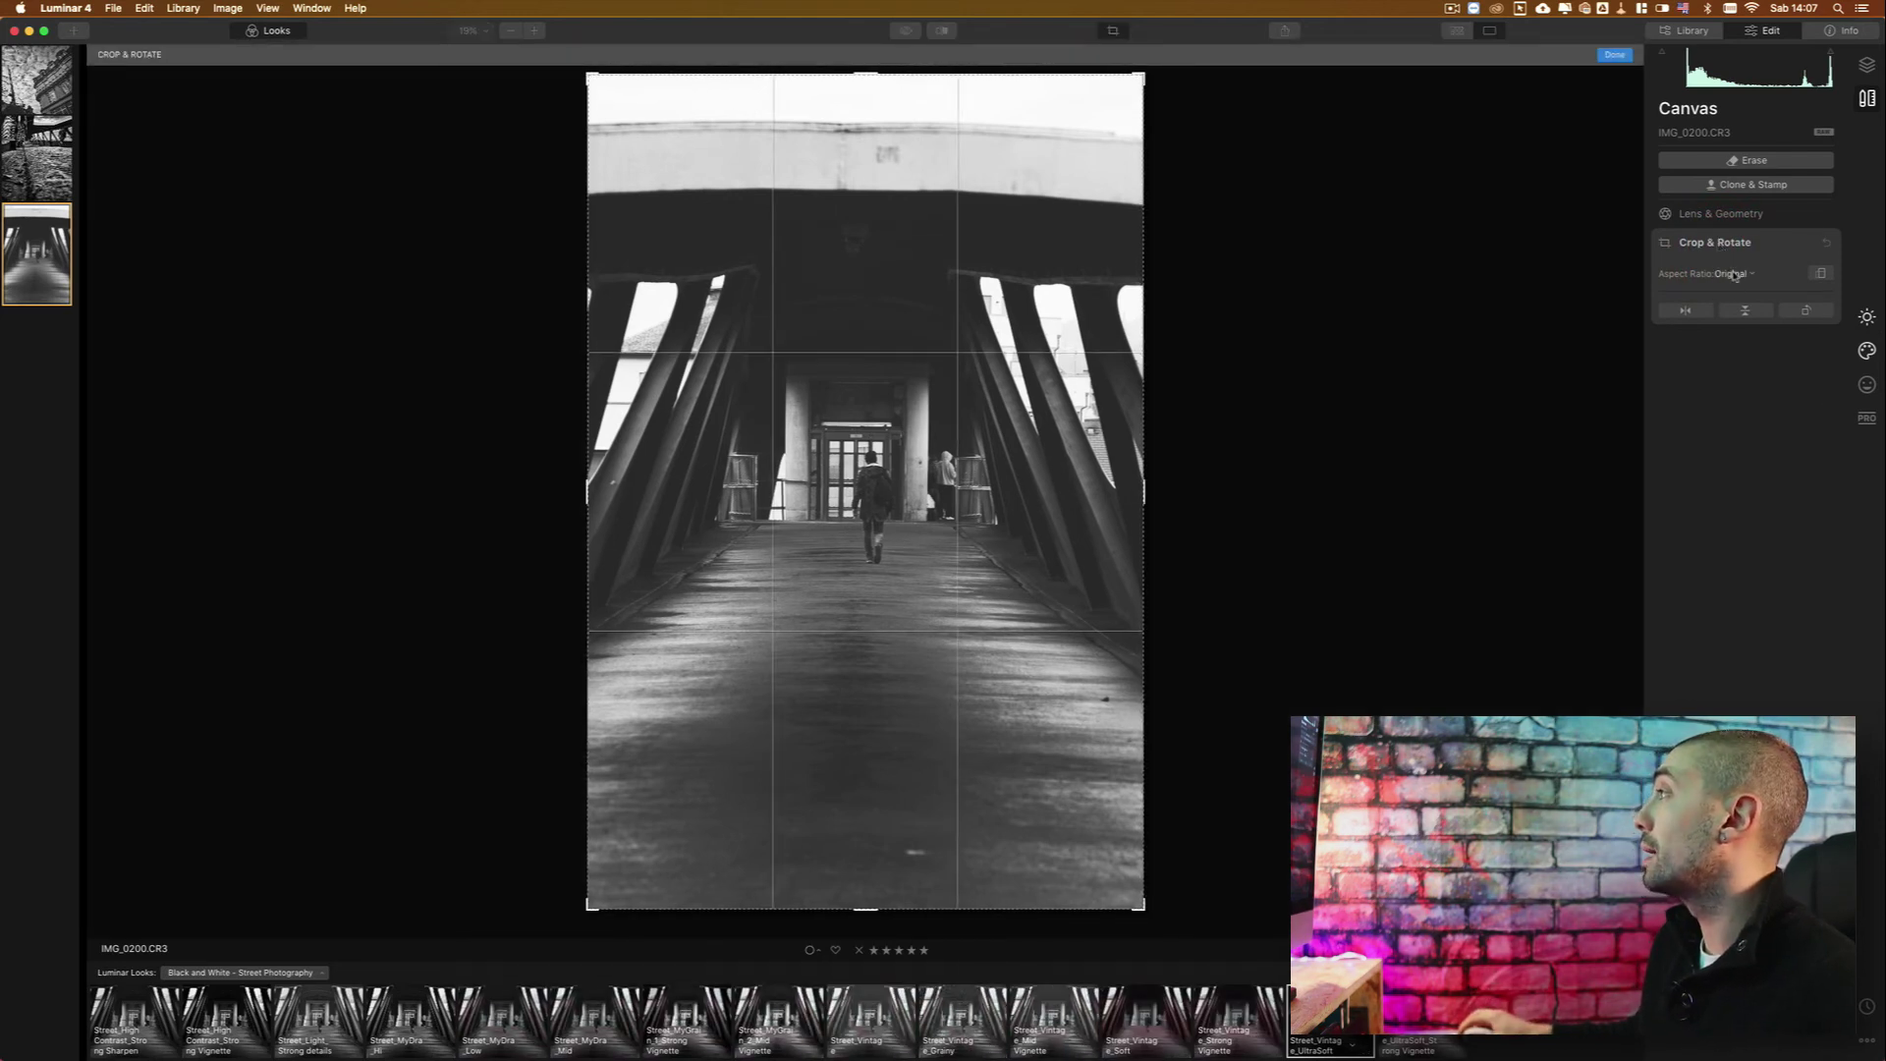
pyautogui.click(1732, 274)
pyautogui.click(1738, 374)
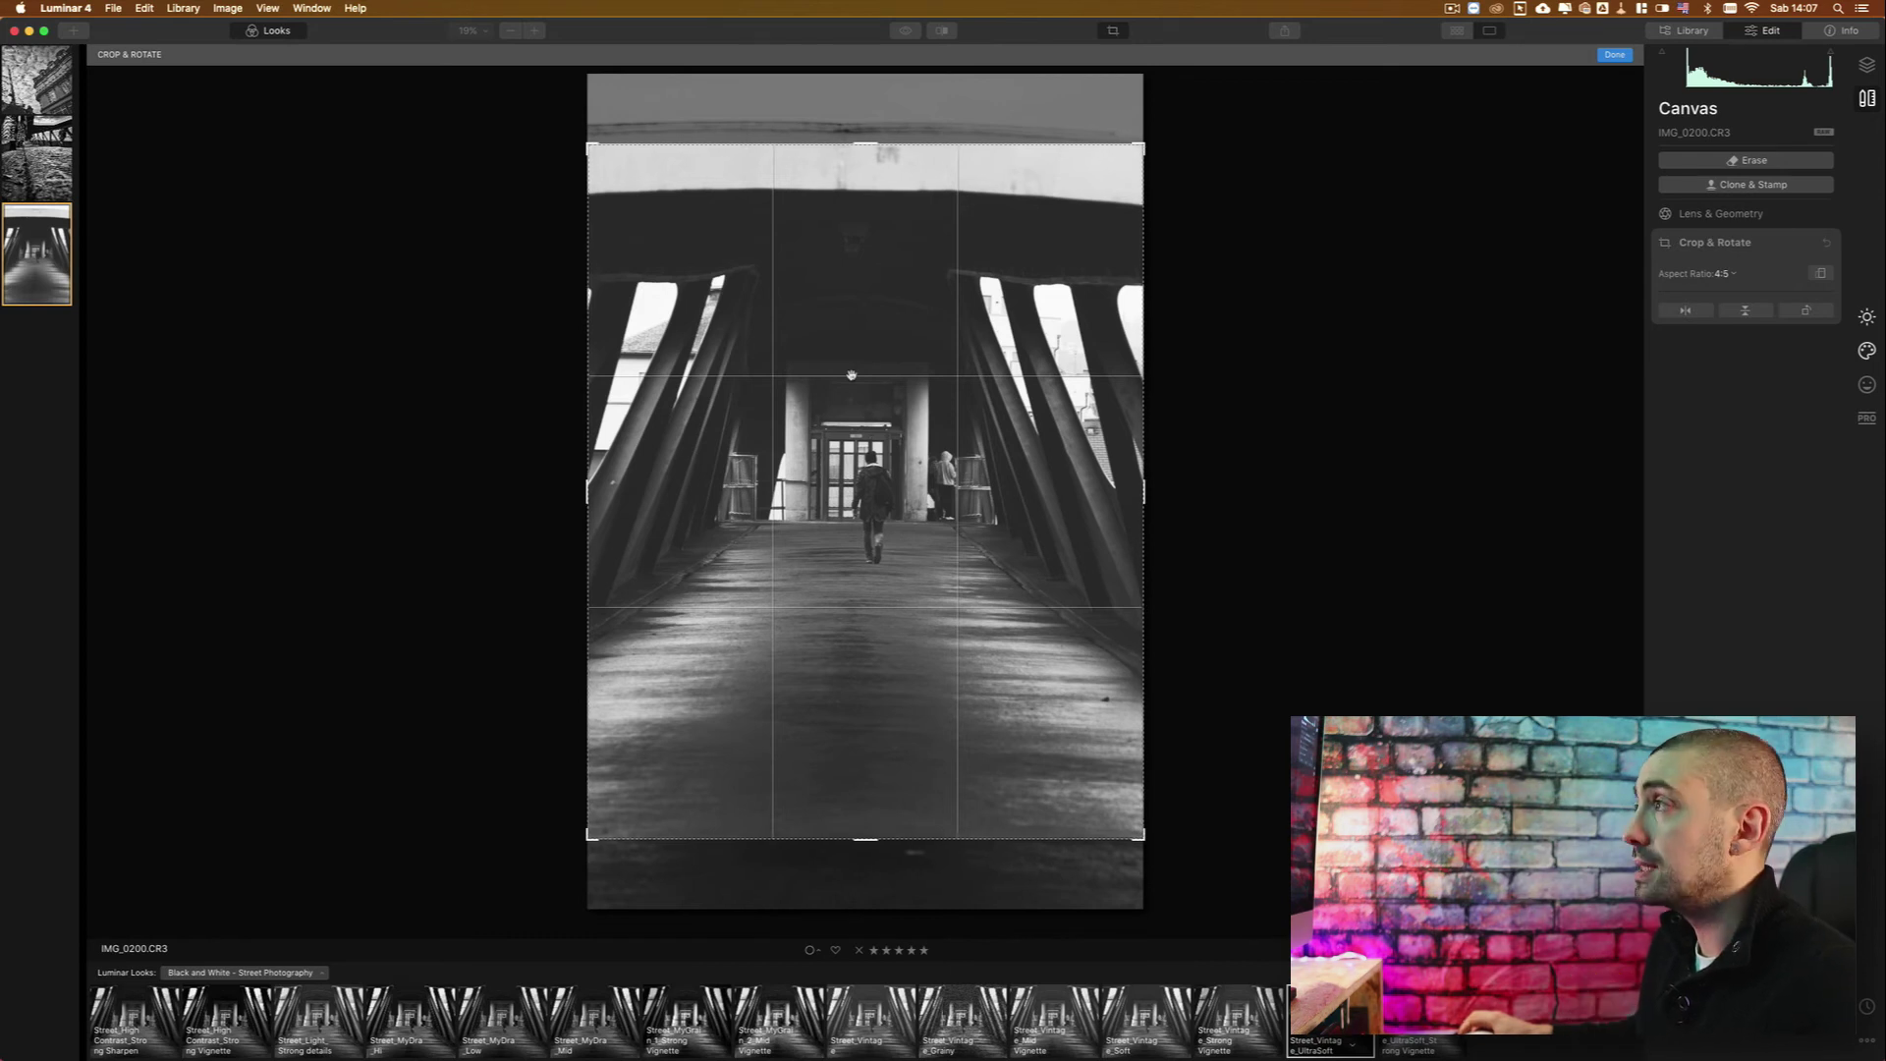
pyautogui.moveTo(882, 430); pyautogui.dragTo(908, 380)
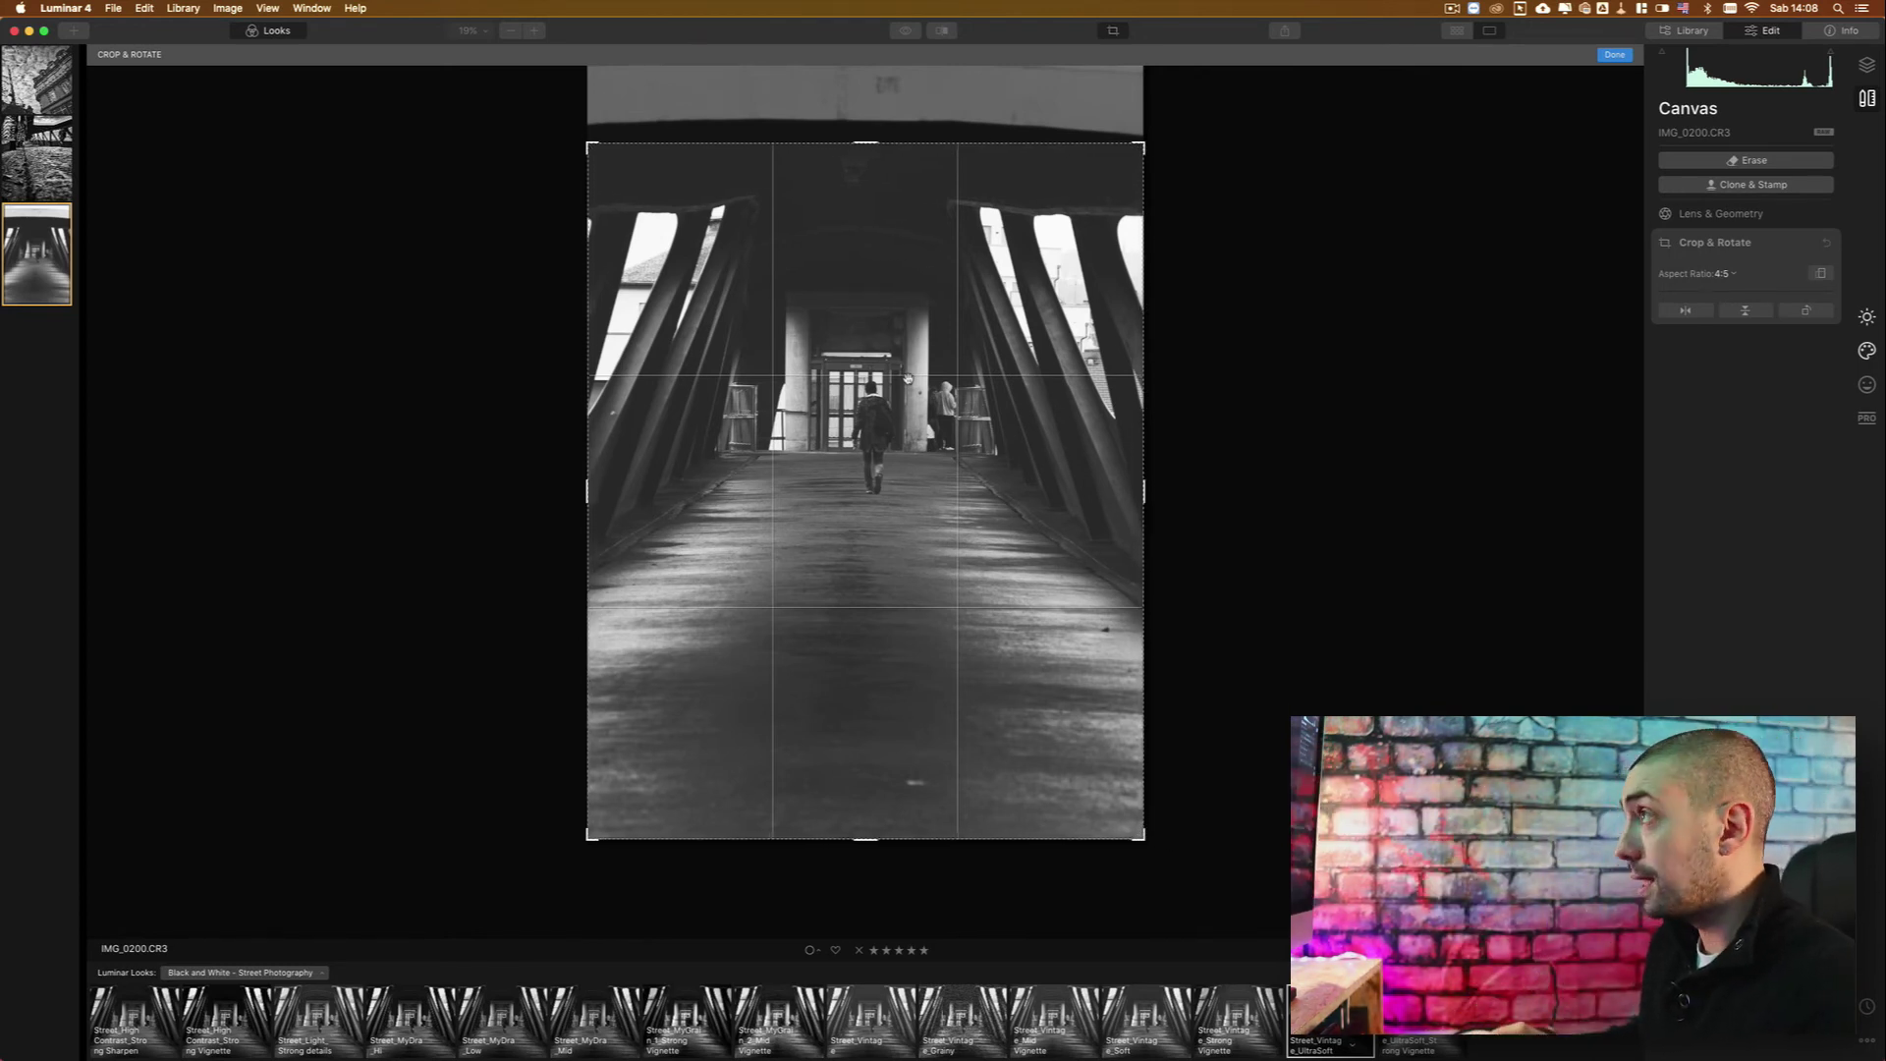
pyautogui.press('Return')
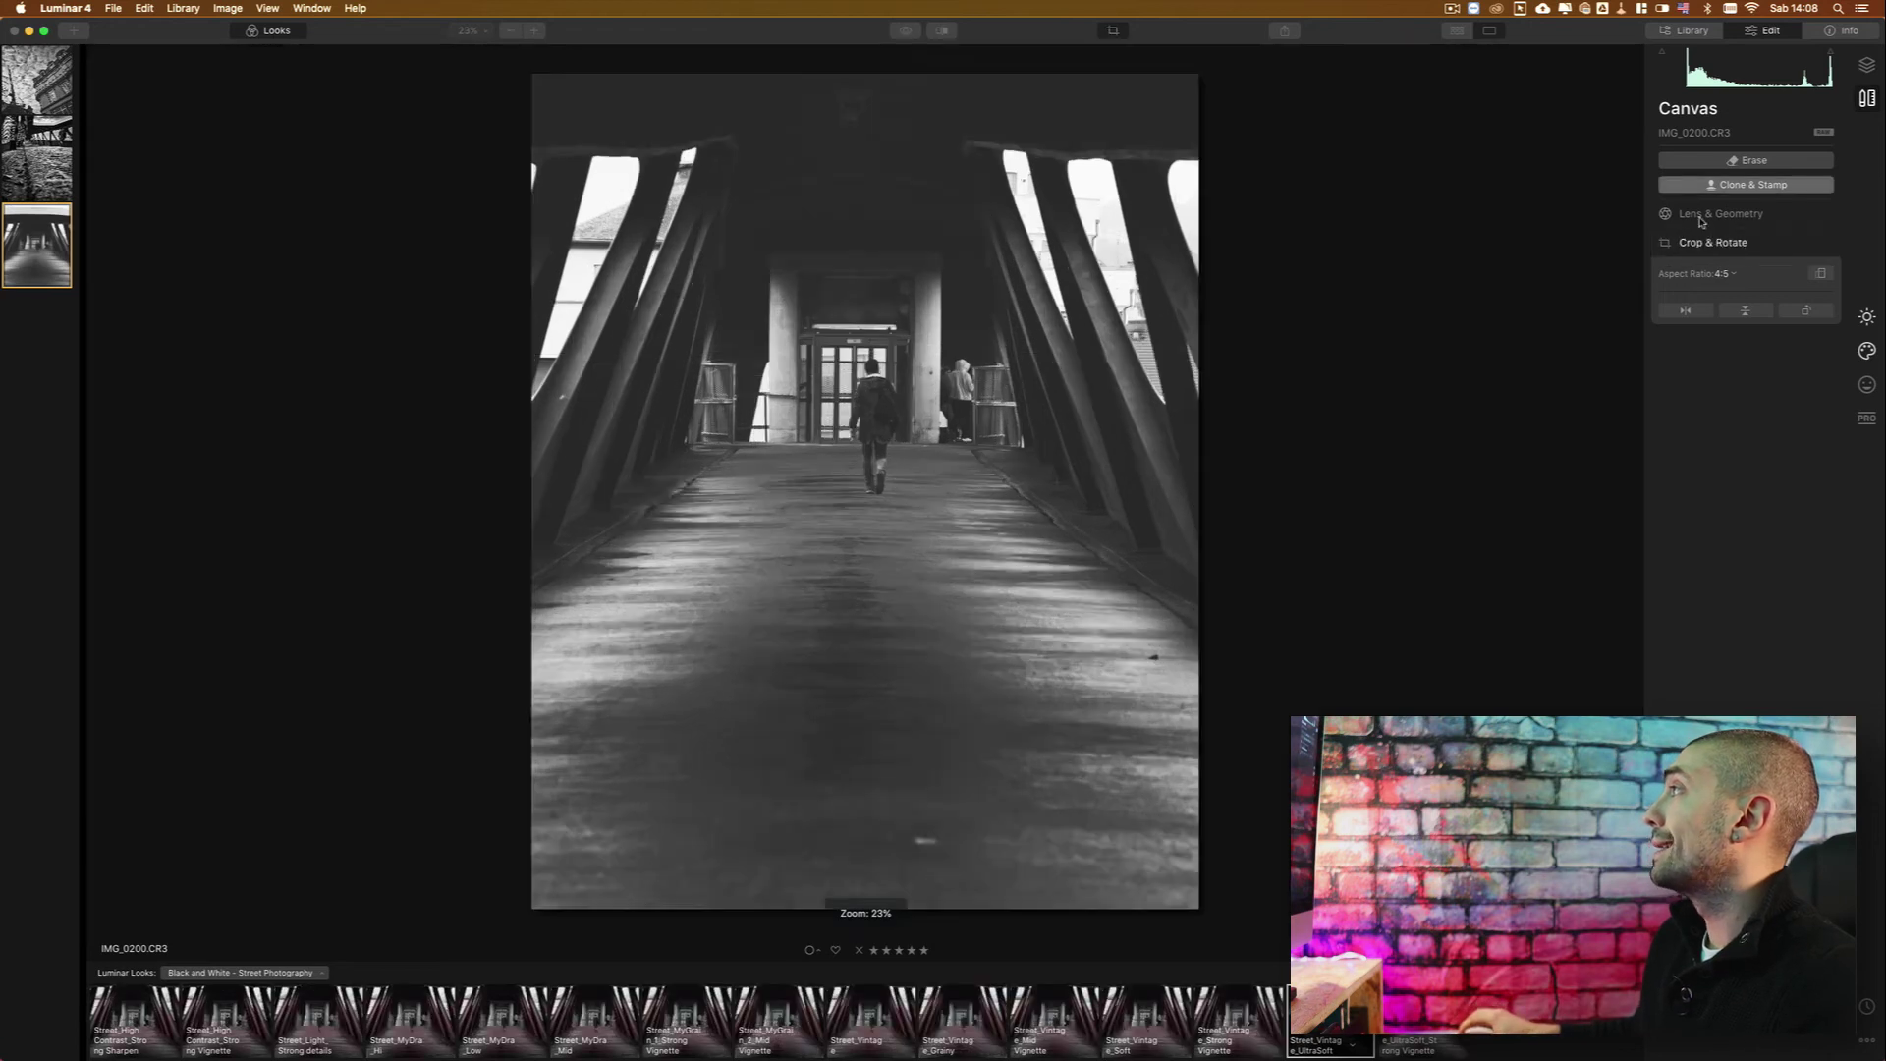
# Review the Lens & Geometry correction options, then bring up the Essentials adjustments.
pyautogui.click(1720, 214)
pyautogui.click(1670, 241)
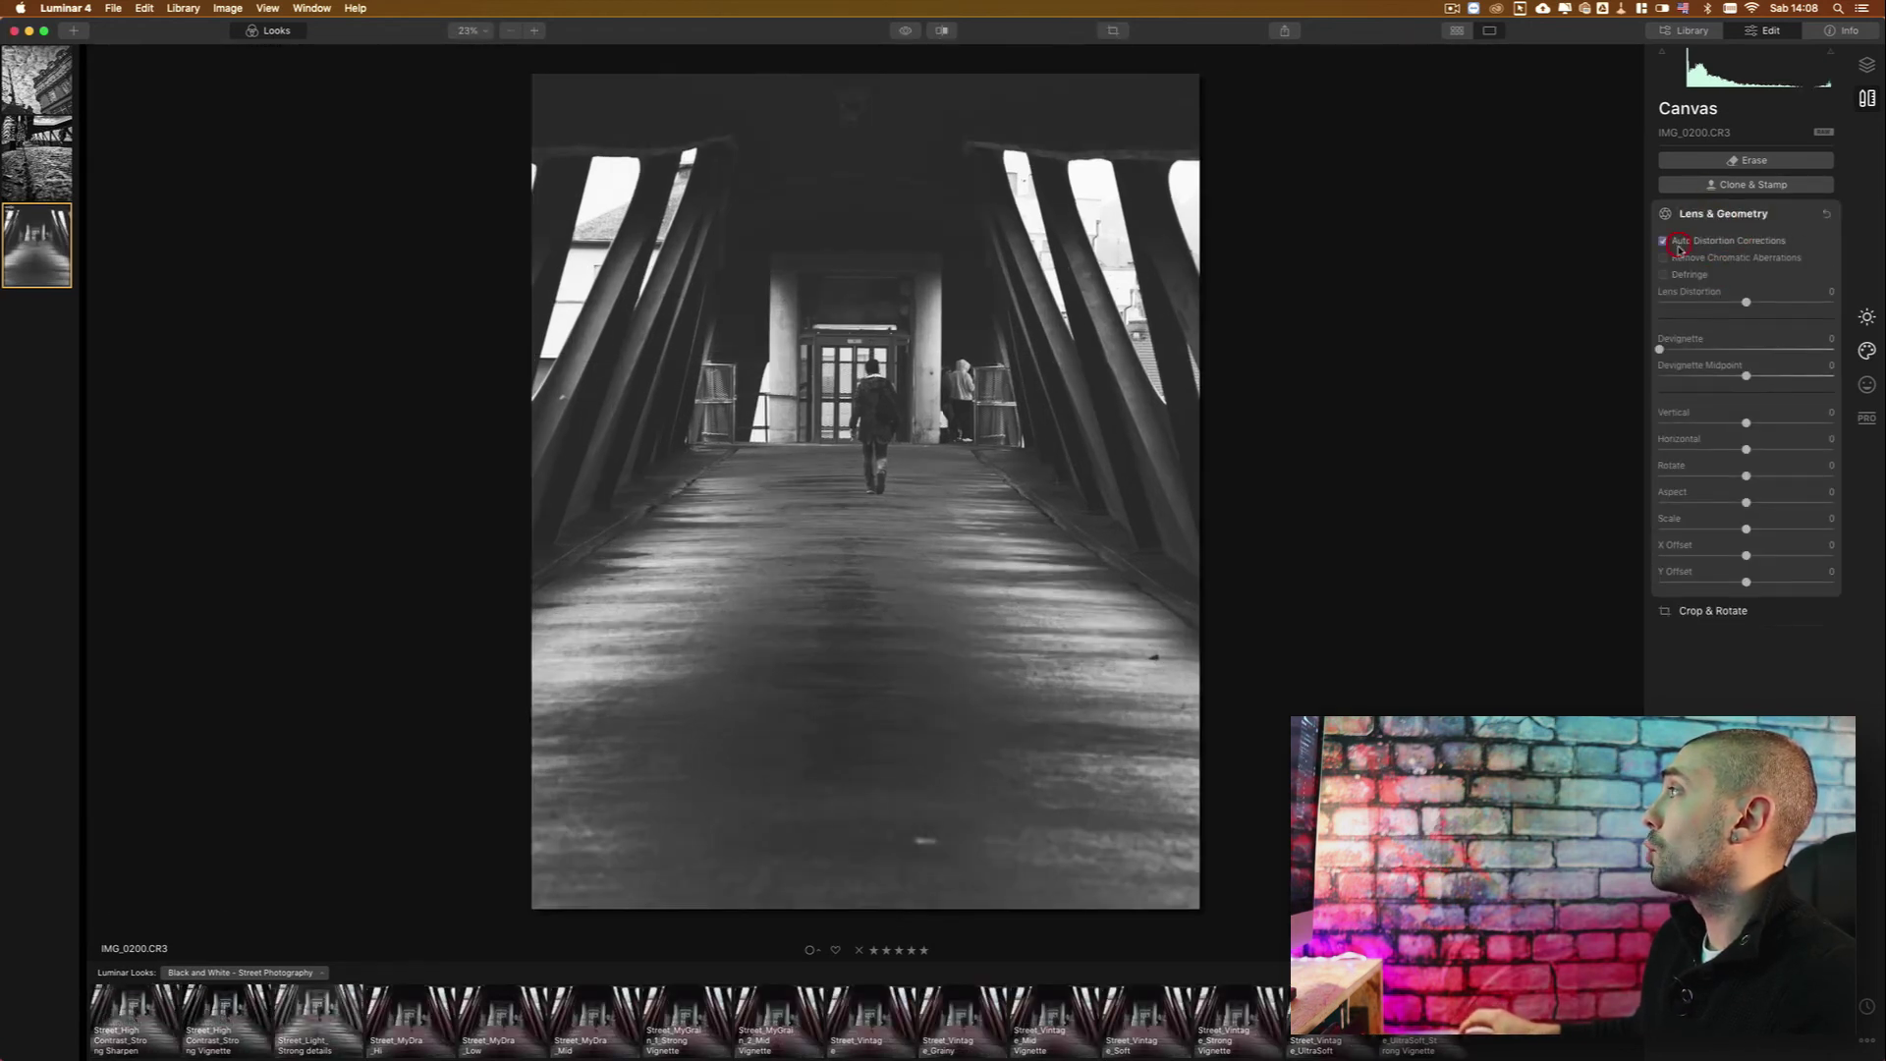
pyautogui.click(1710, 214)
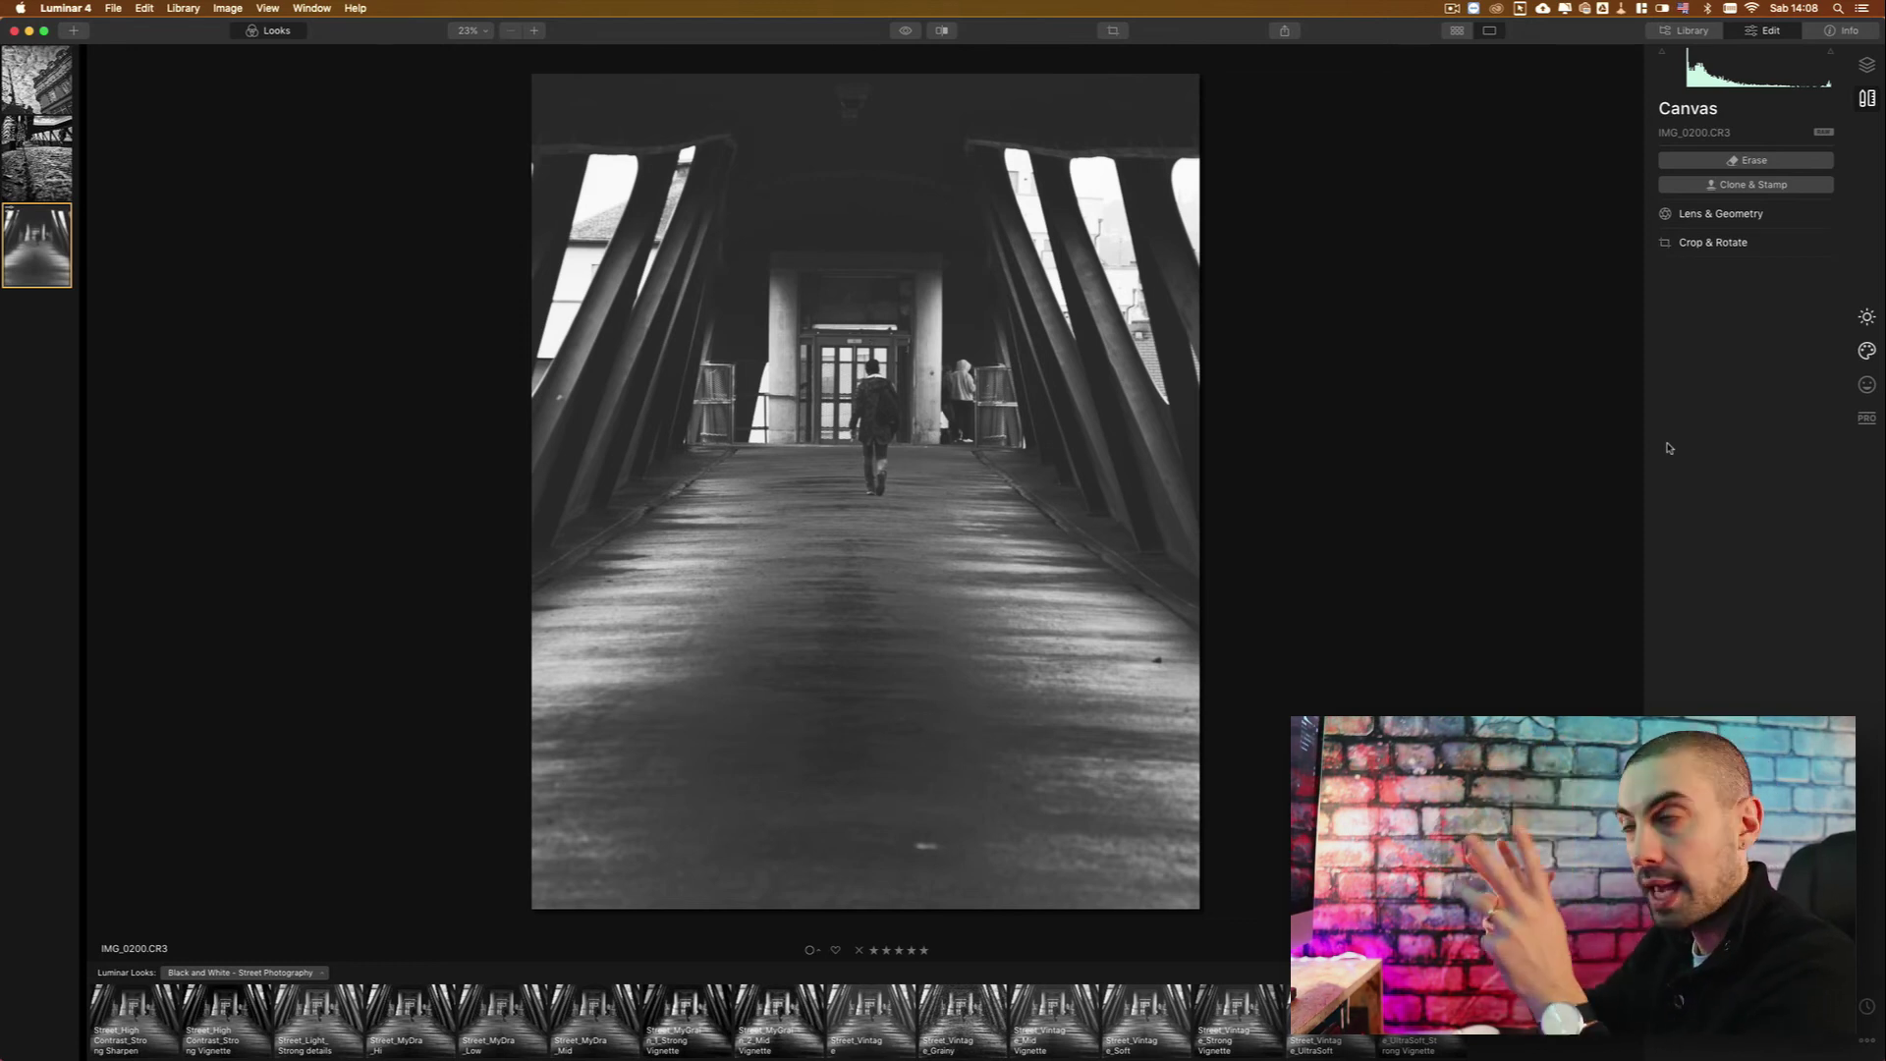
pyautogui.click(1866, 317)
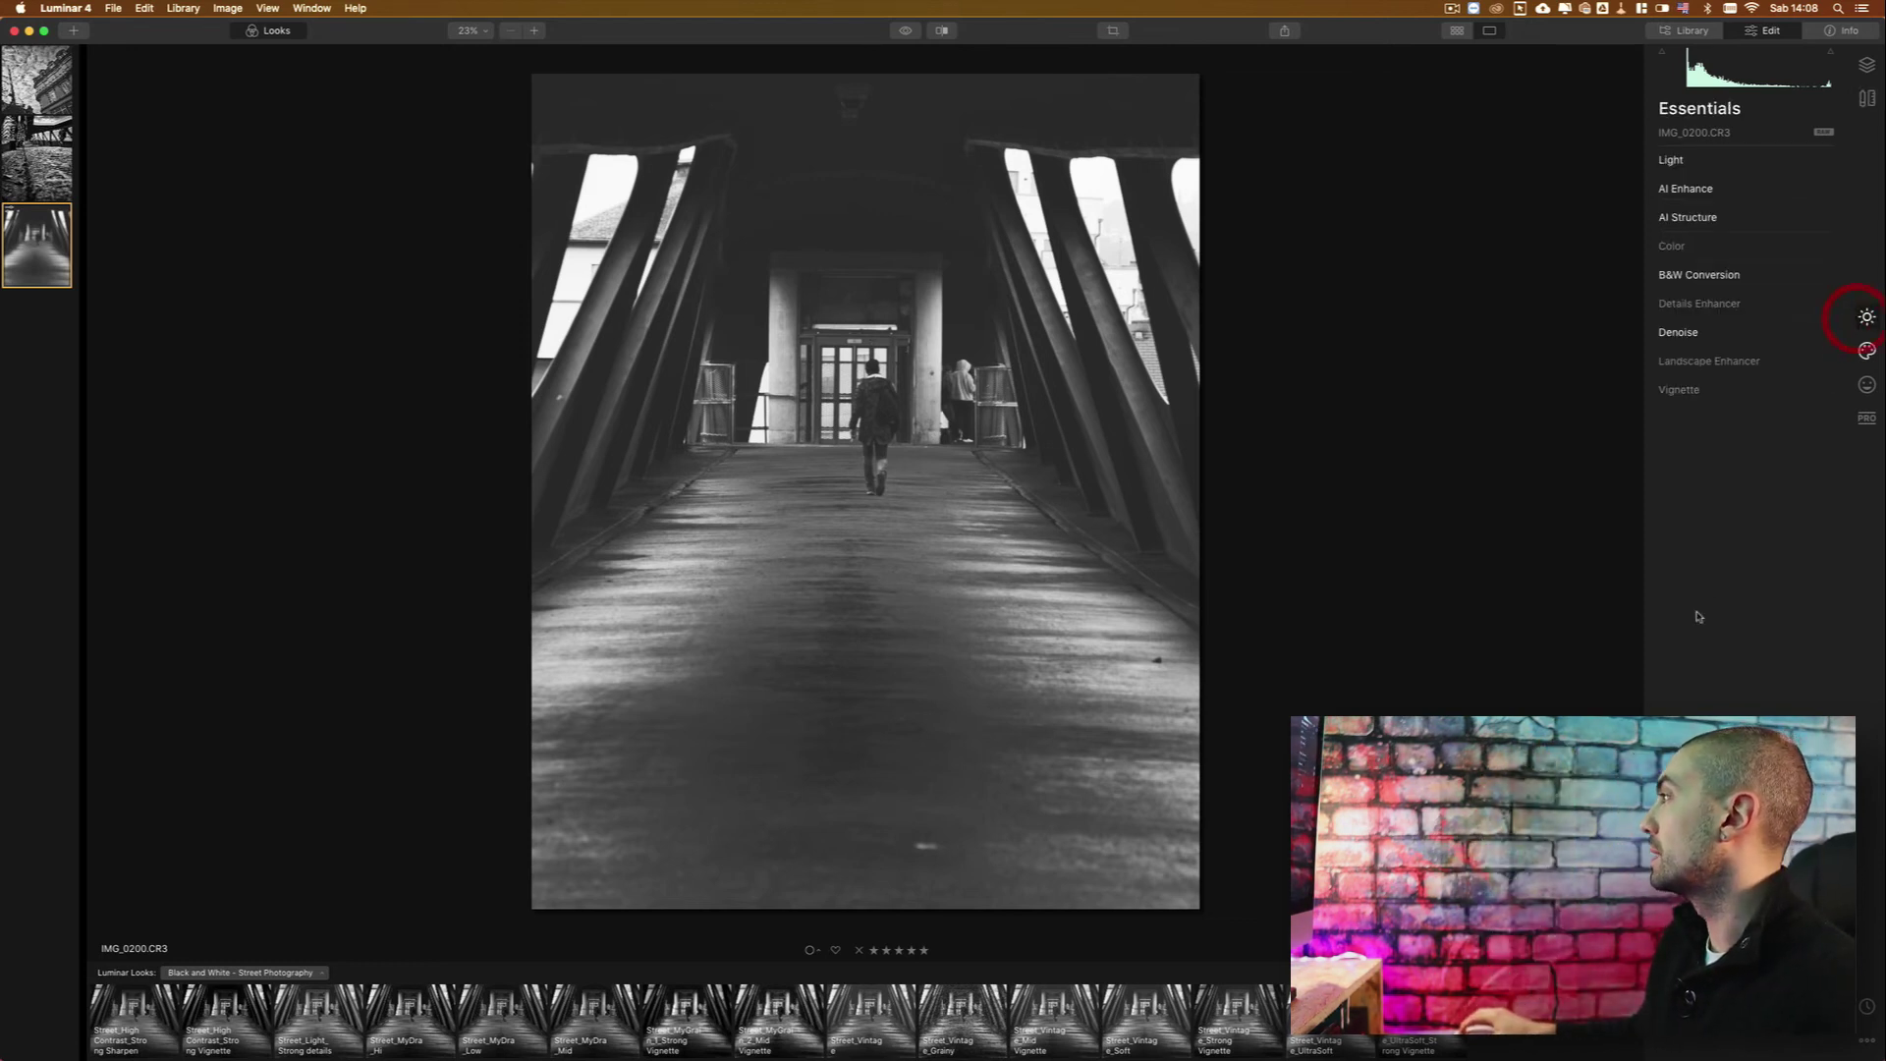
# Darken the photo's edges with a vignette of Amount -48 and Size 28.
pyautogui.click(1690, 399)
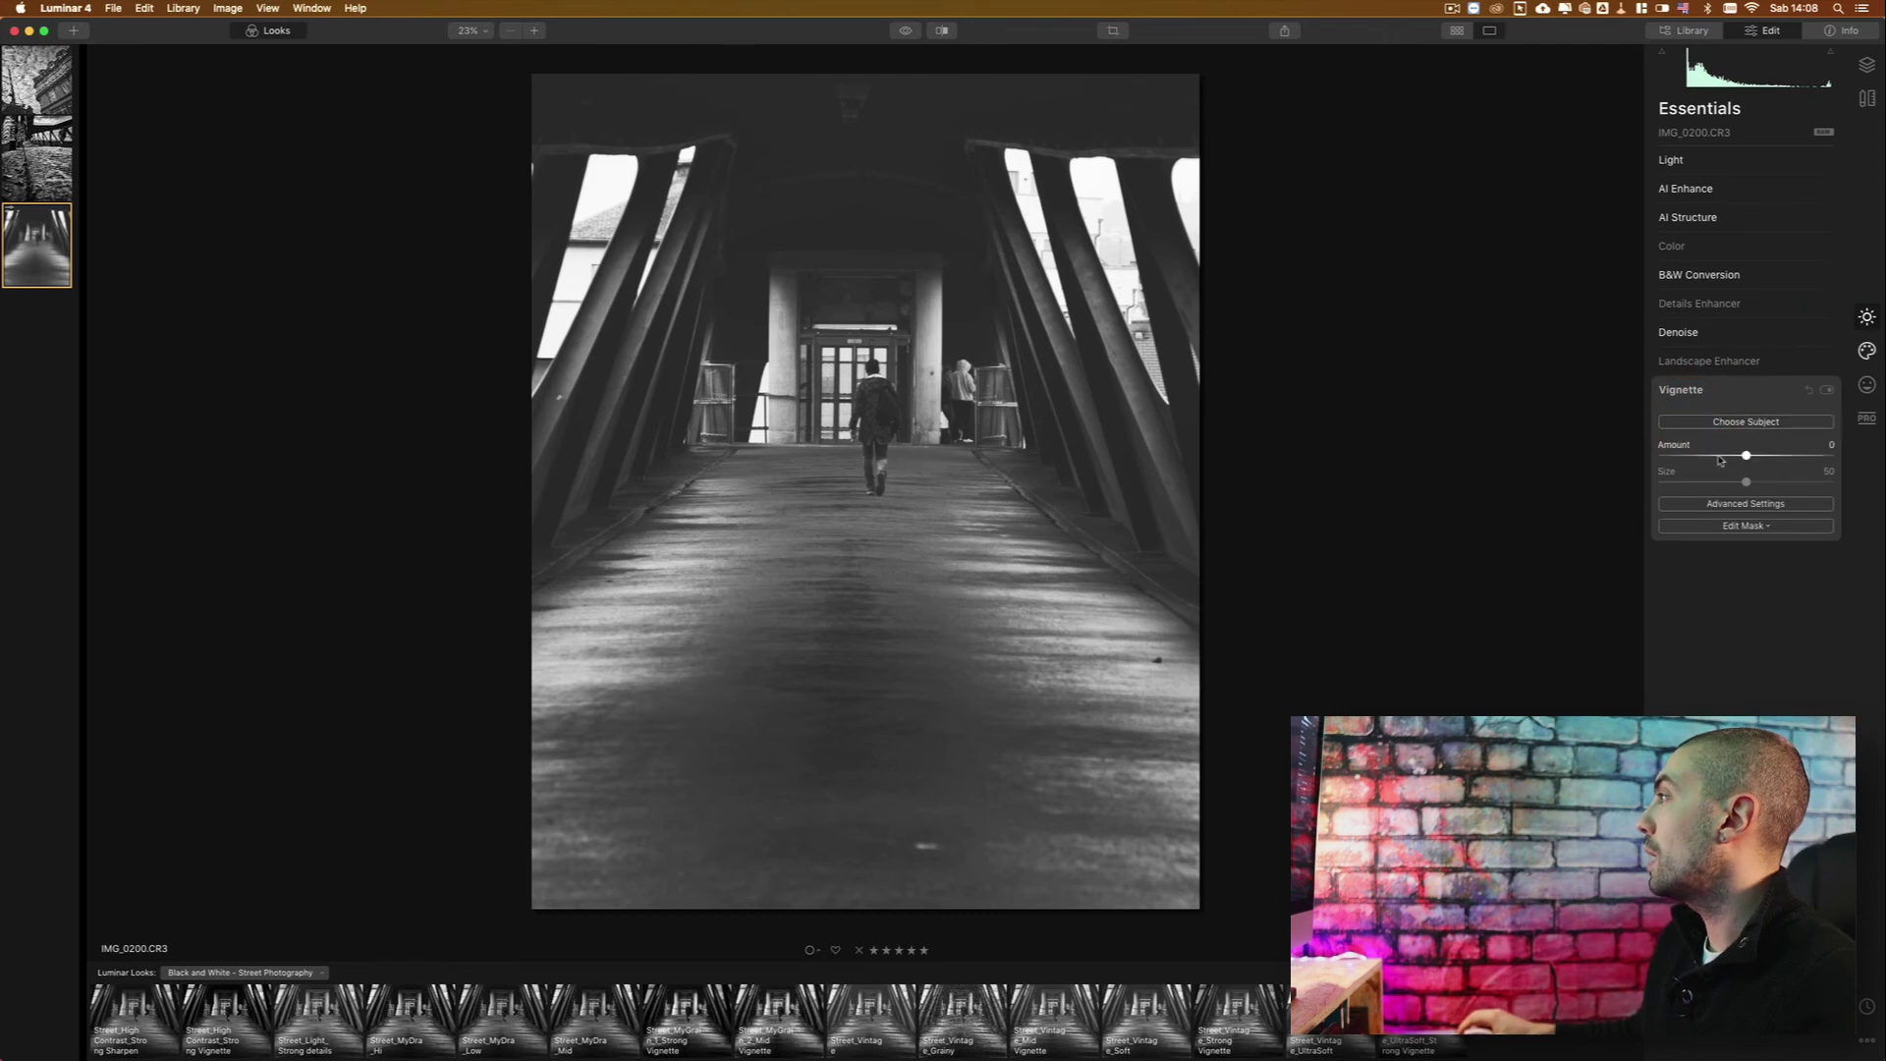
pyautogui.click(1708, 482)
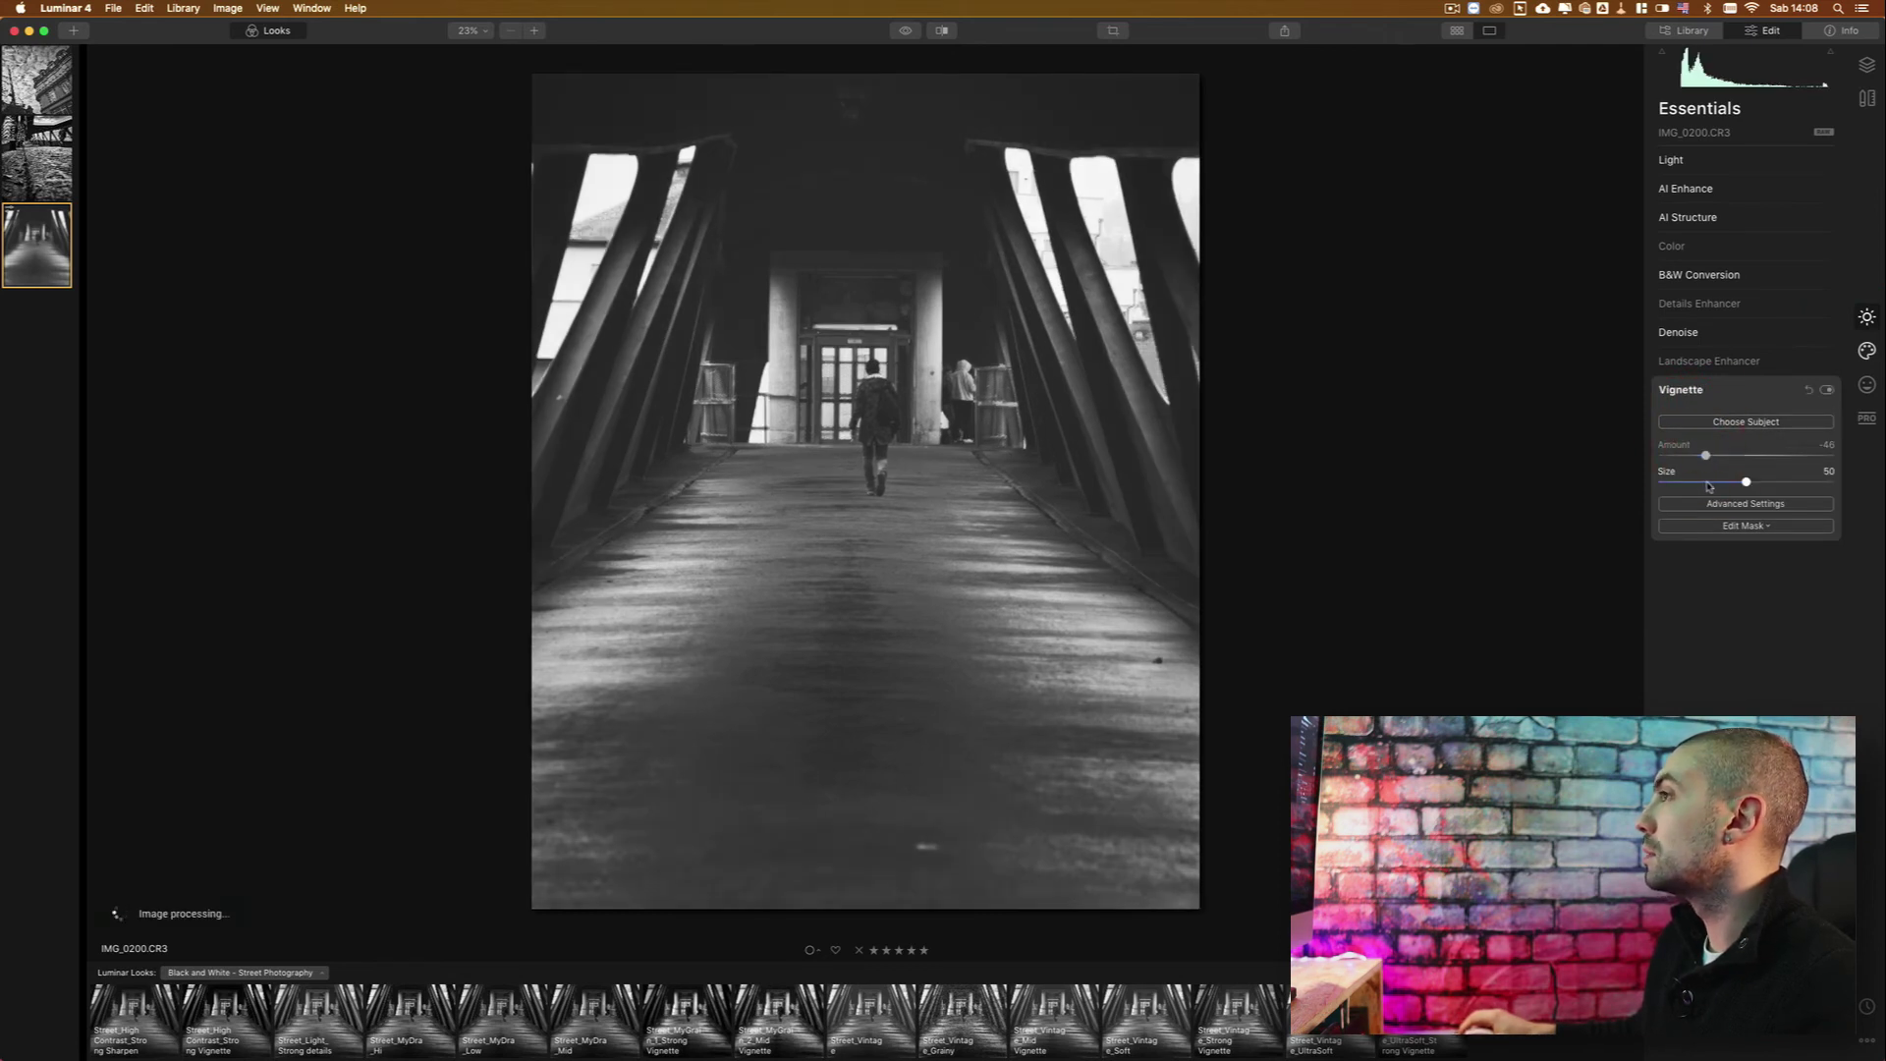
pyautogui.moveTo(1710, 481); pyautogui.dragTo(1709, 482)
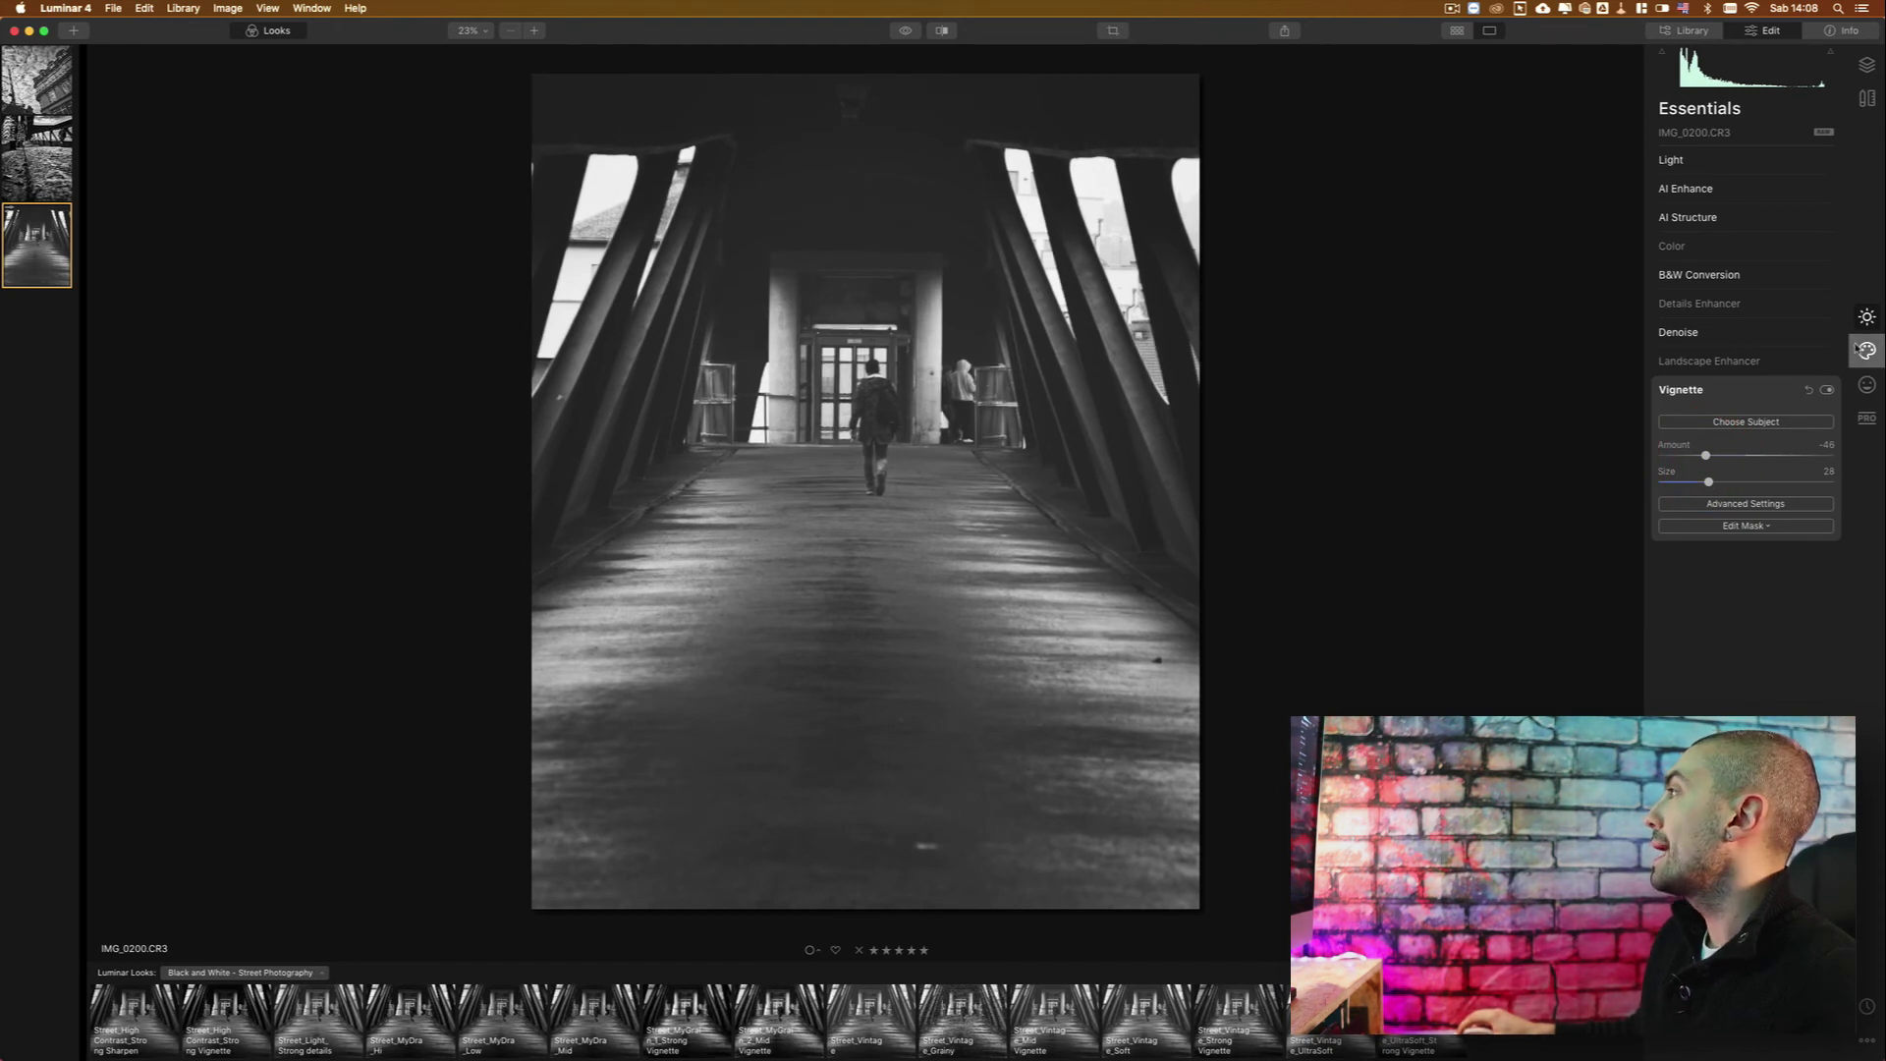
# Raise Details Enhancer to Small 27, Medium 13, Large 6 and Sharpen 23.
pyautogui.click(1711, 307)
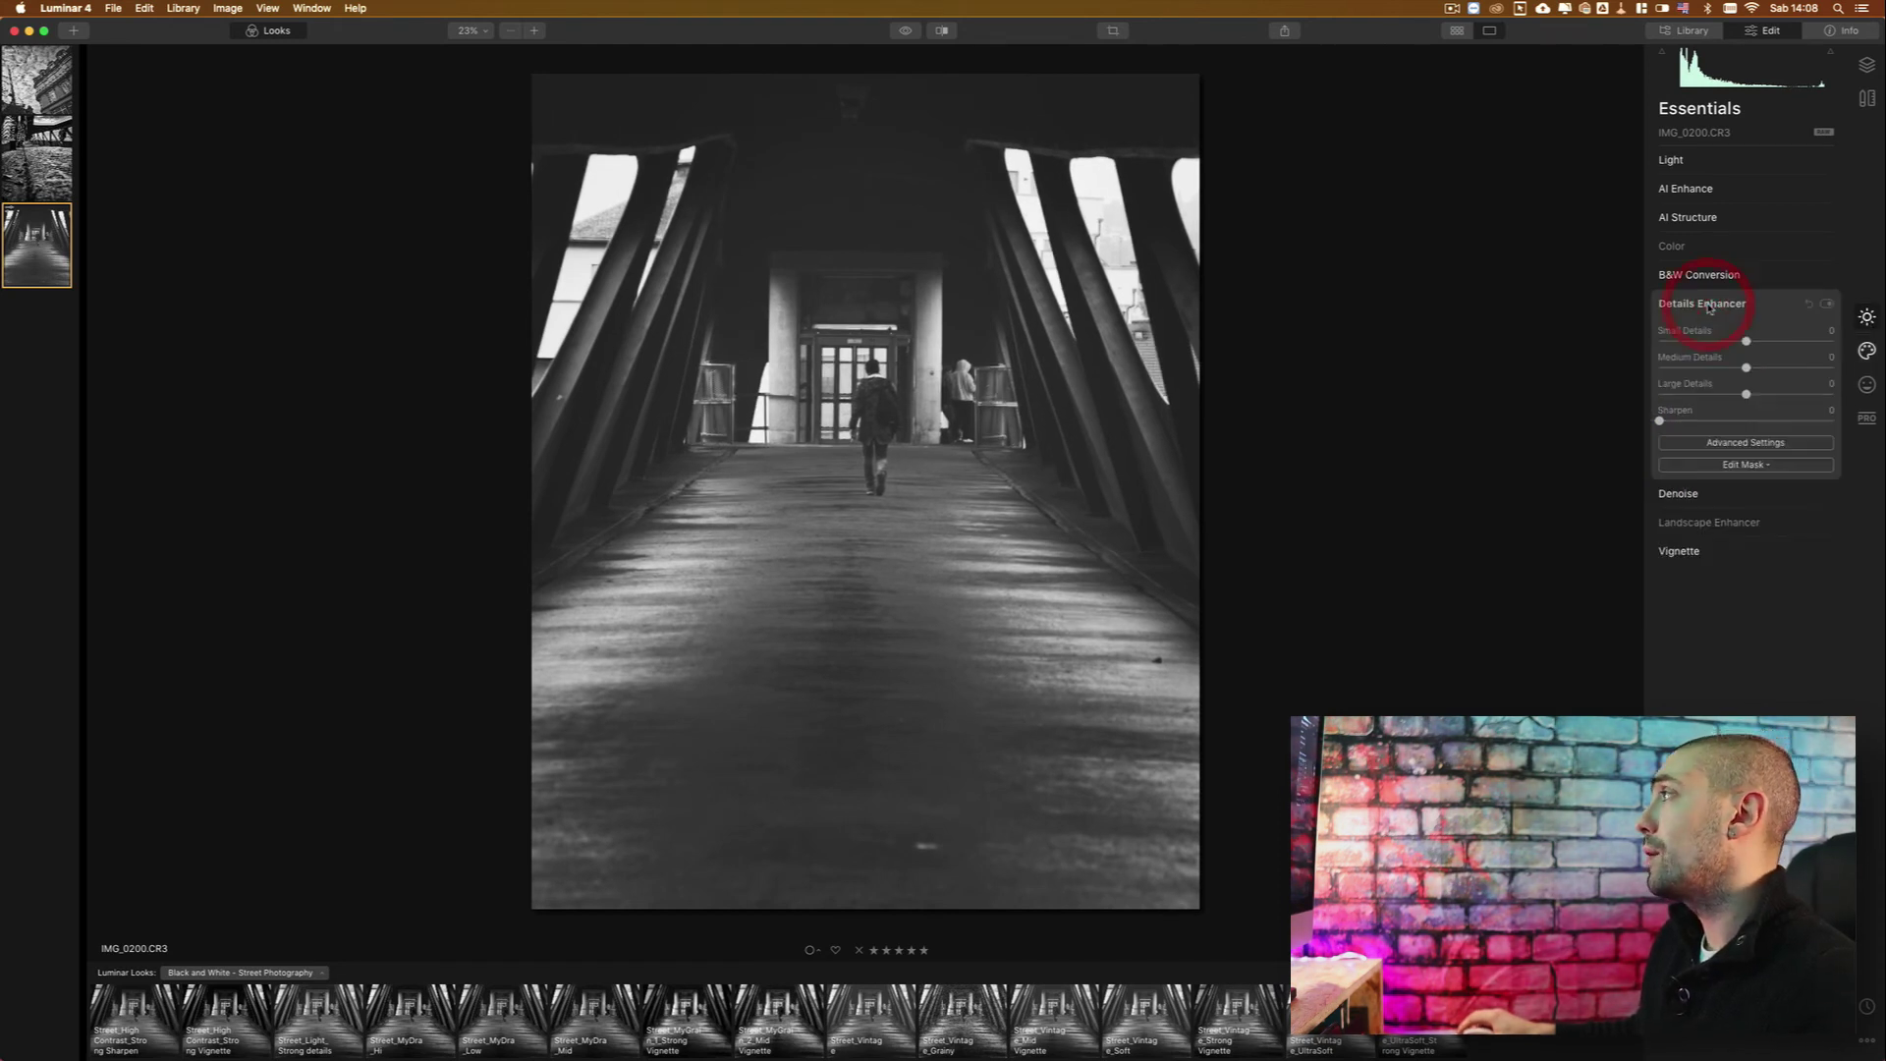
pyautogui.moveTo(1769, 343); pyautogui.dragTo(1772, 344)
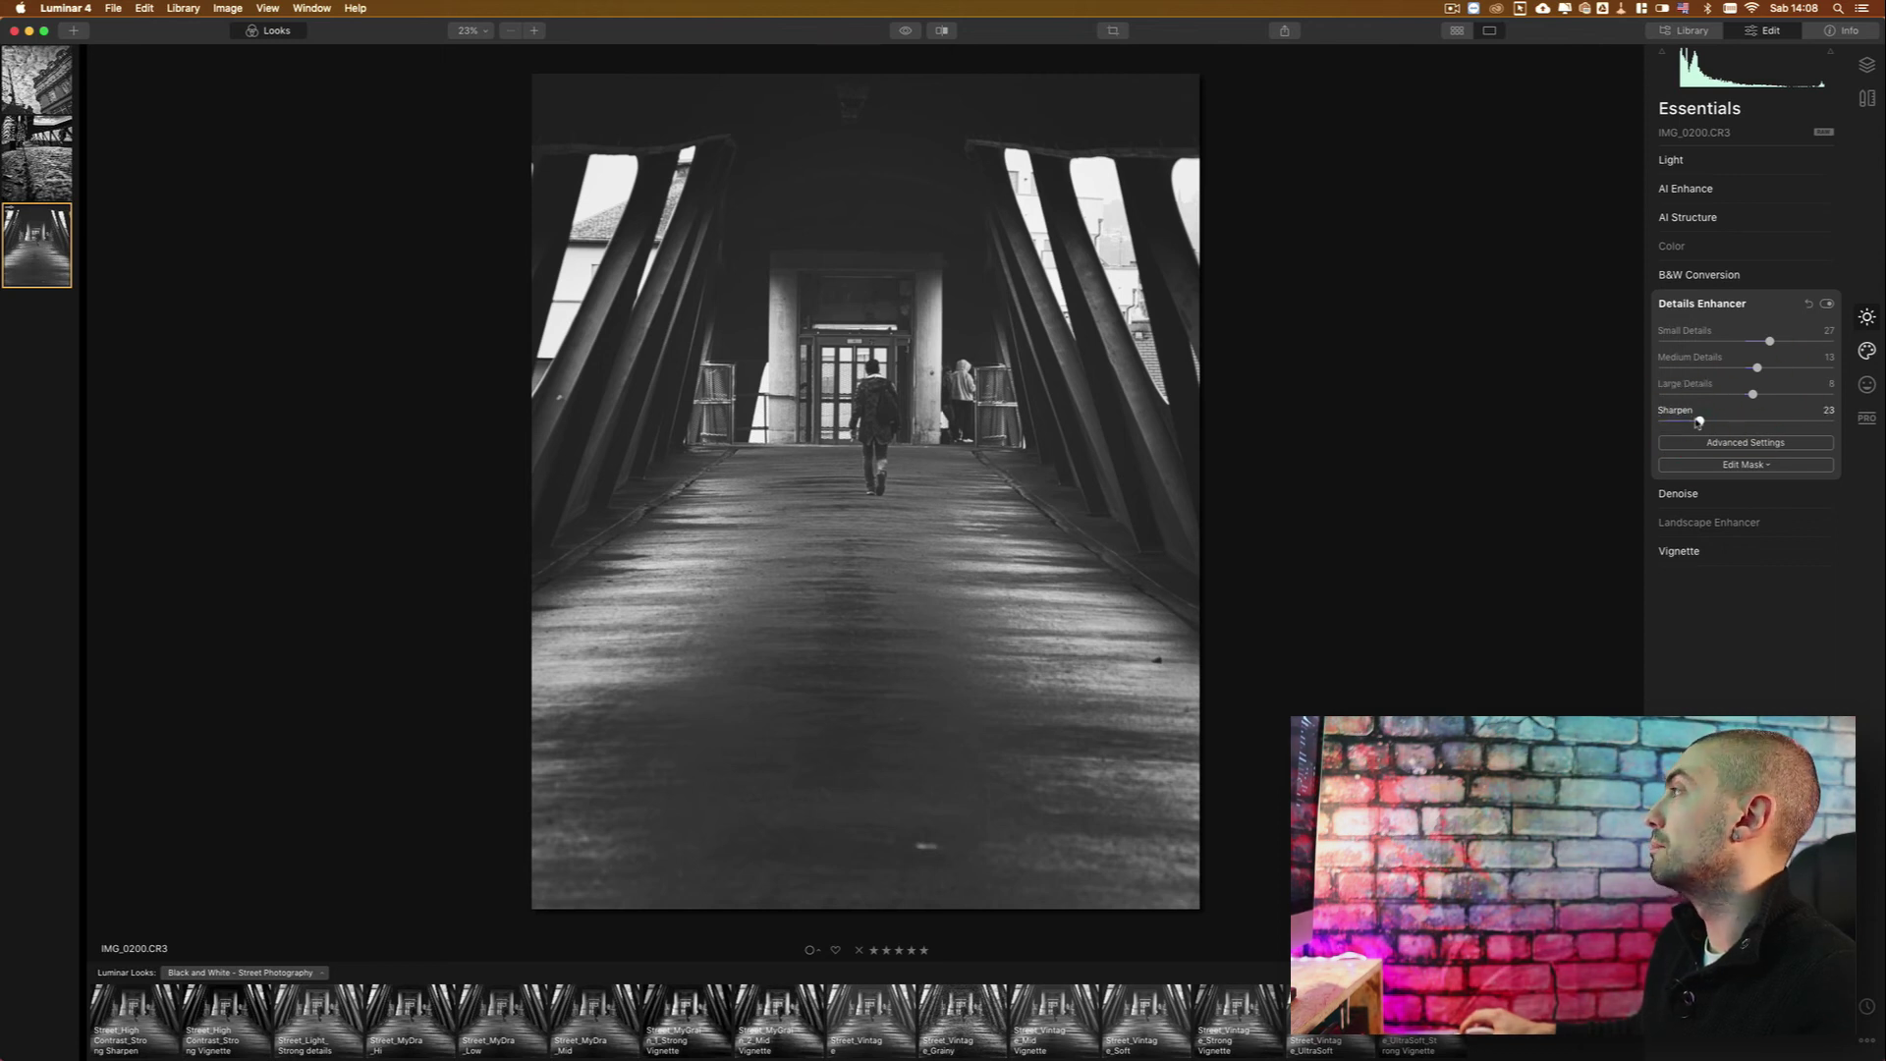
pyautogui.click(1714, 160)
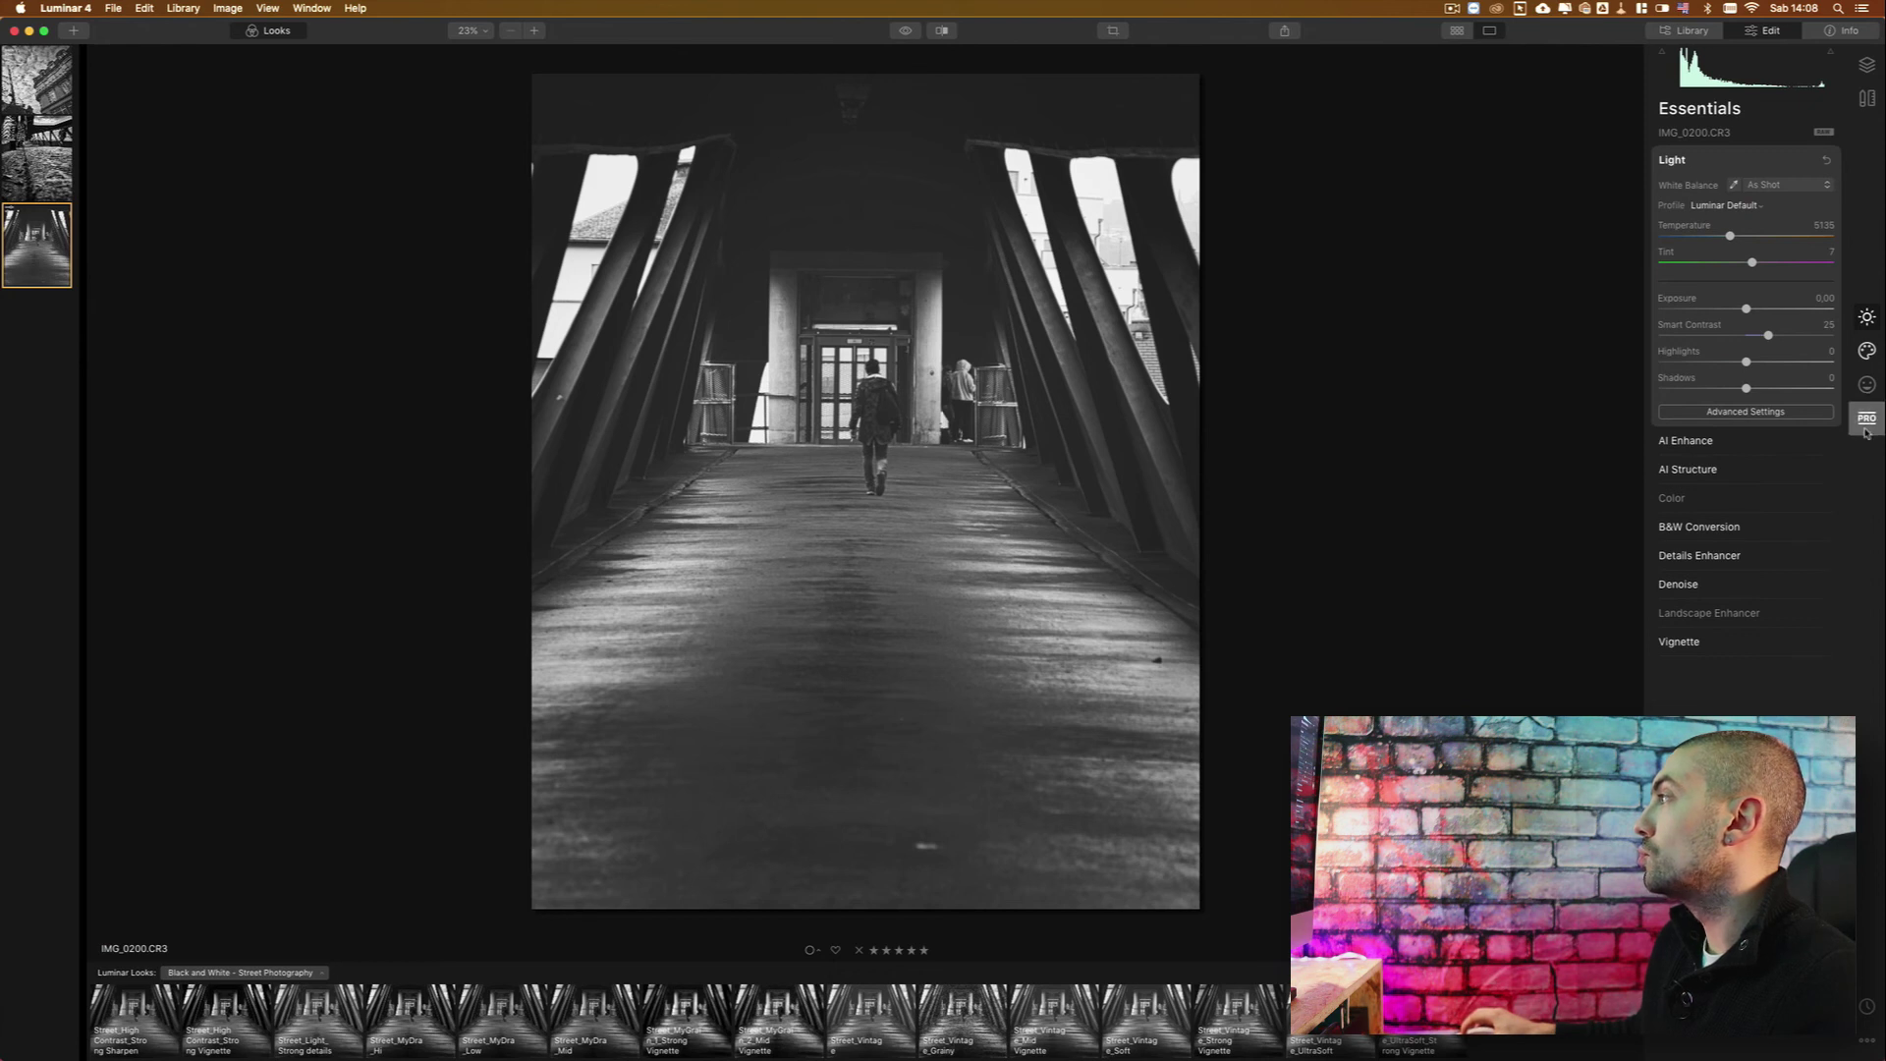
# Add two tone-curve points to lift the upper tones and add contrast, then compare before/after.
pyautogui.click(1731, 415)
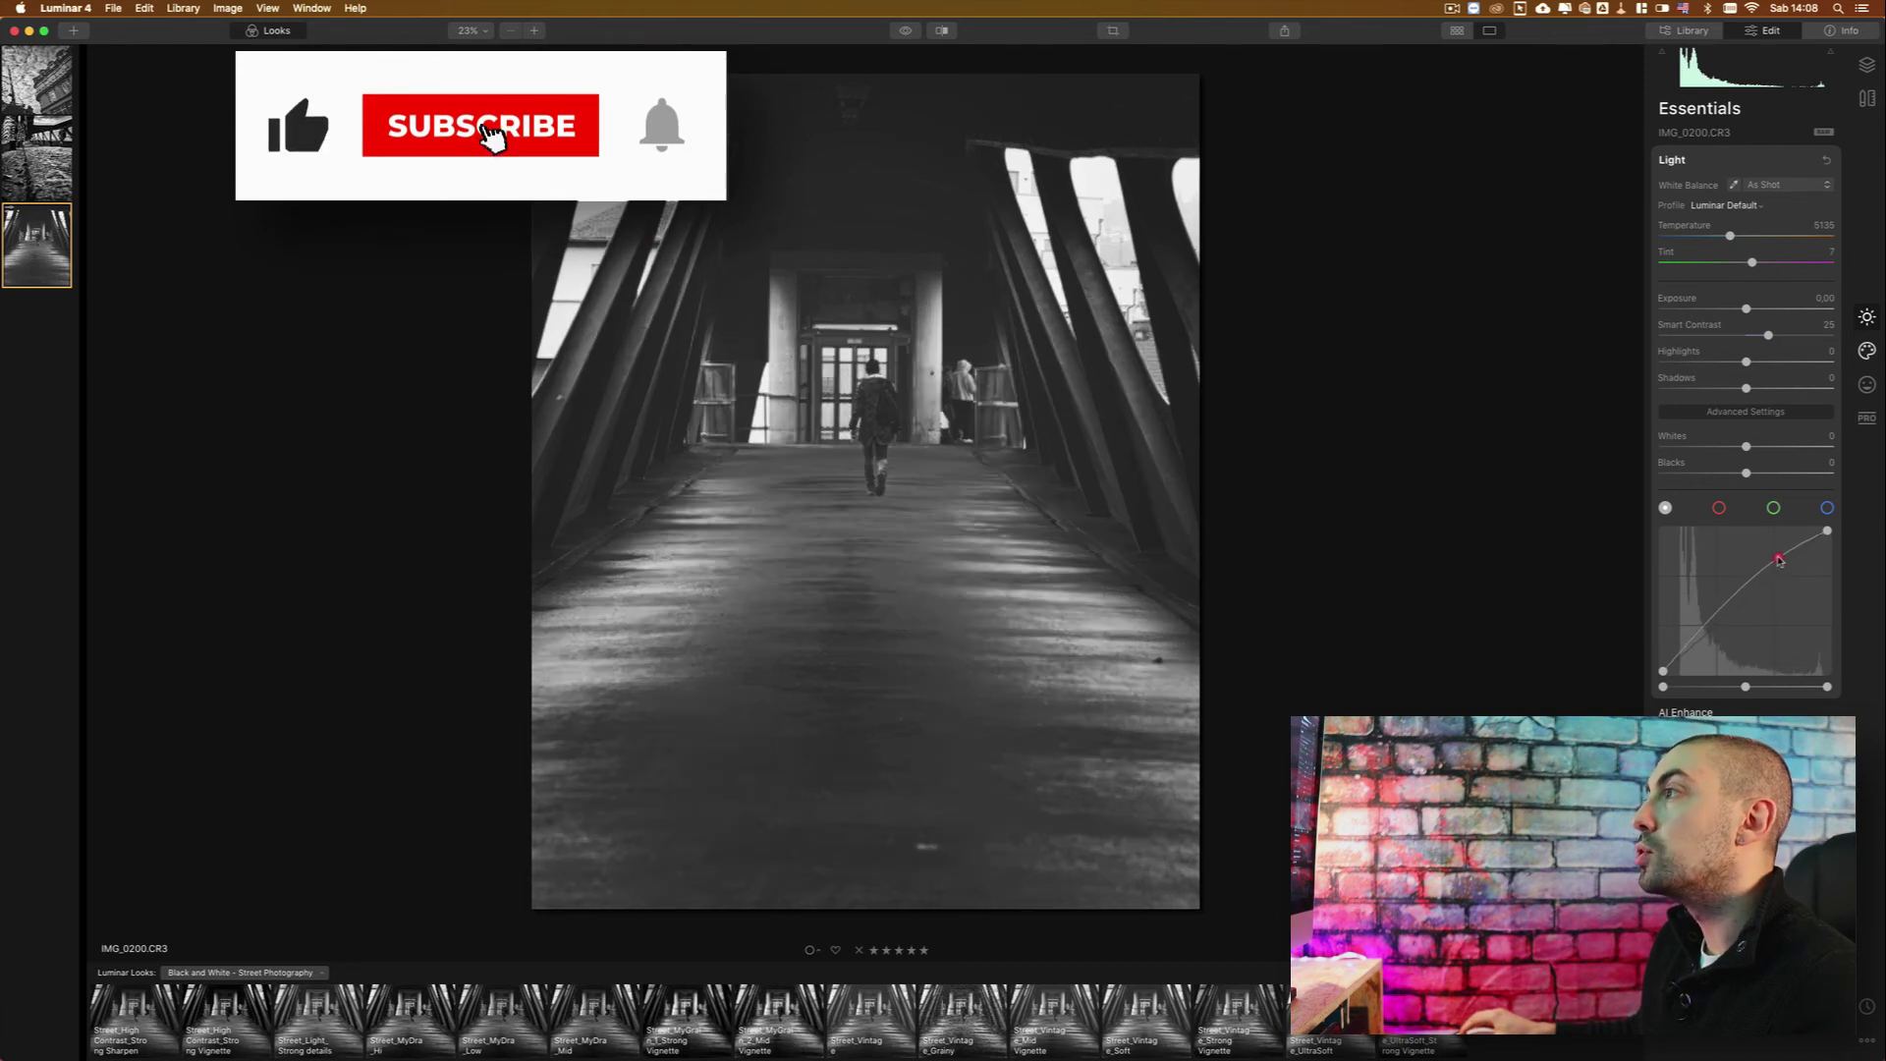
pyautogui.moveTo(1783, 568); pyautogui.dragTo(1780, 560)
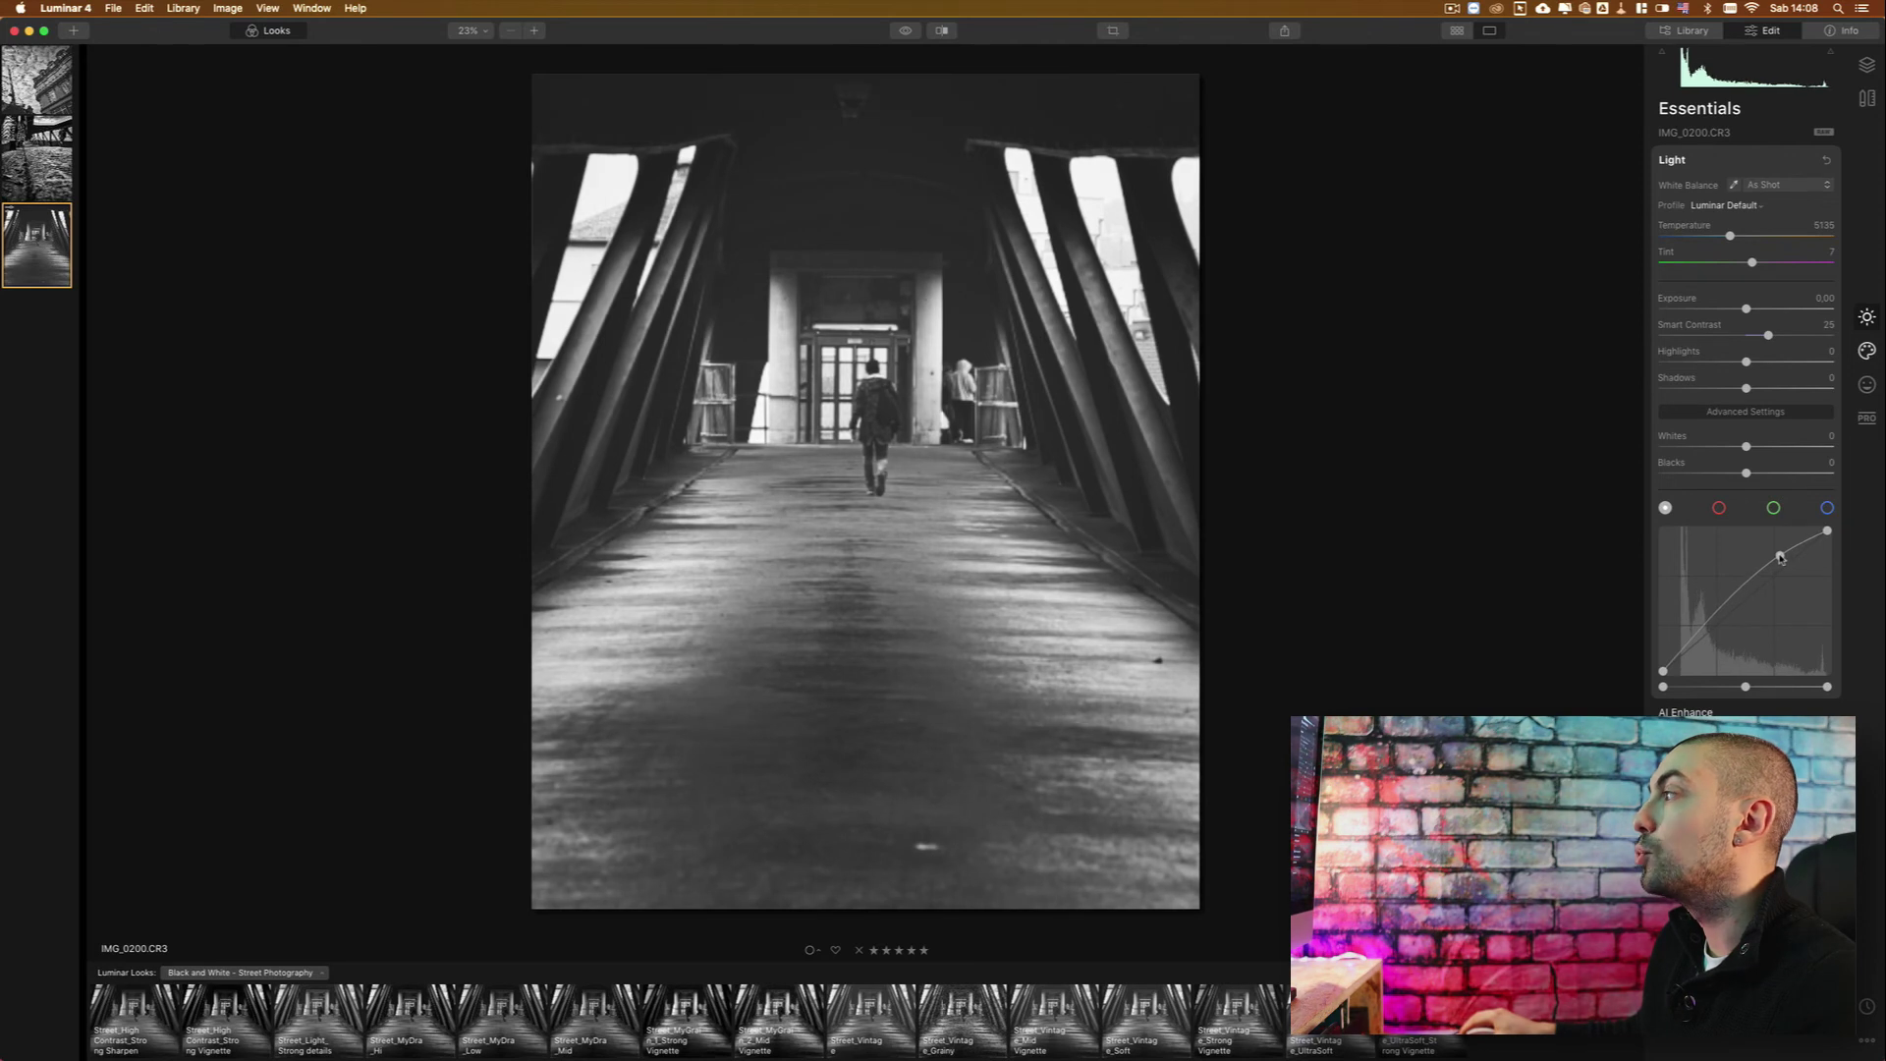
pyautogui.click(1713, 617)
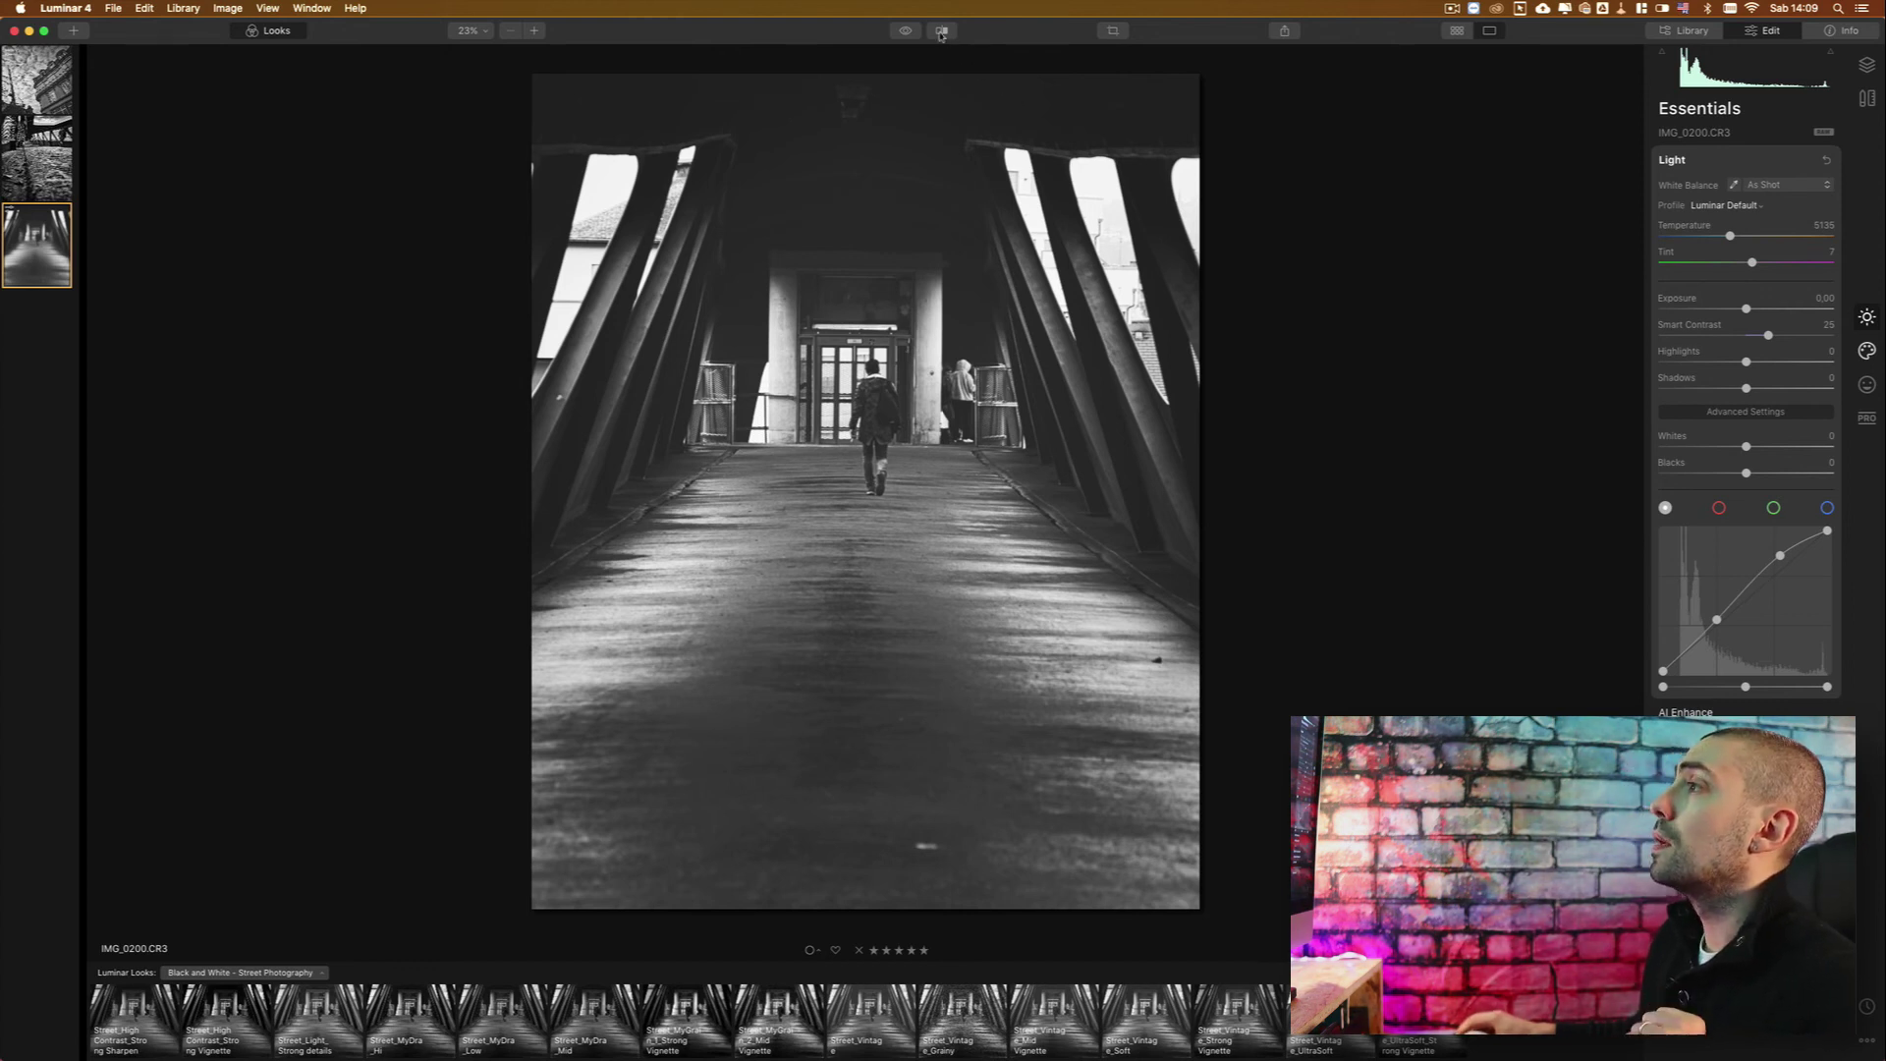
pyautogui.click(941, 33)
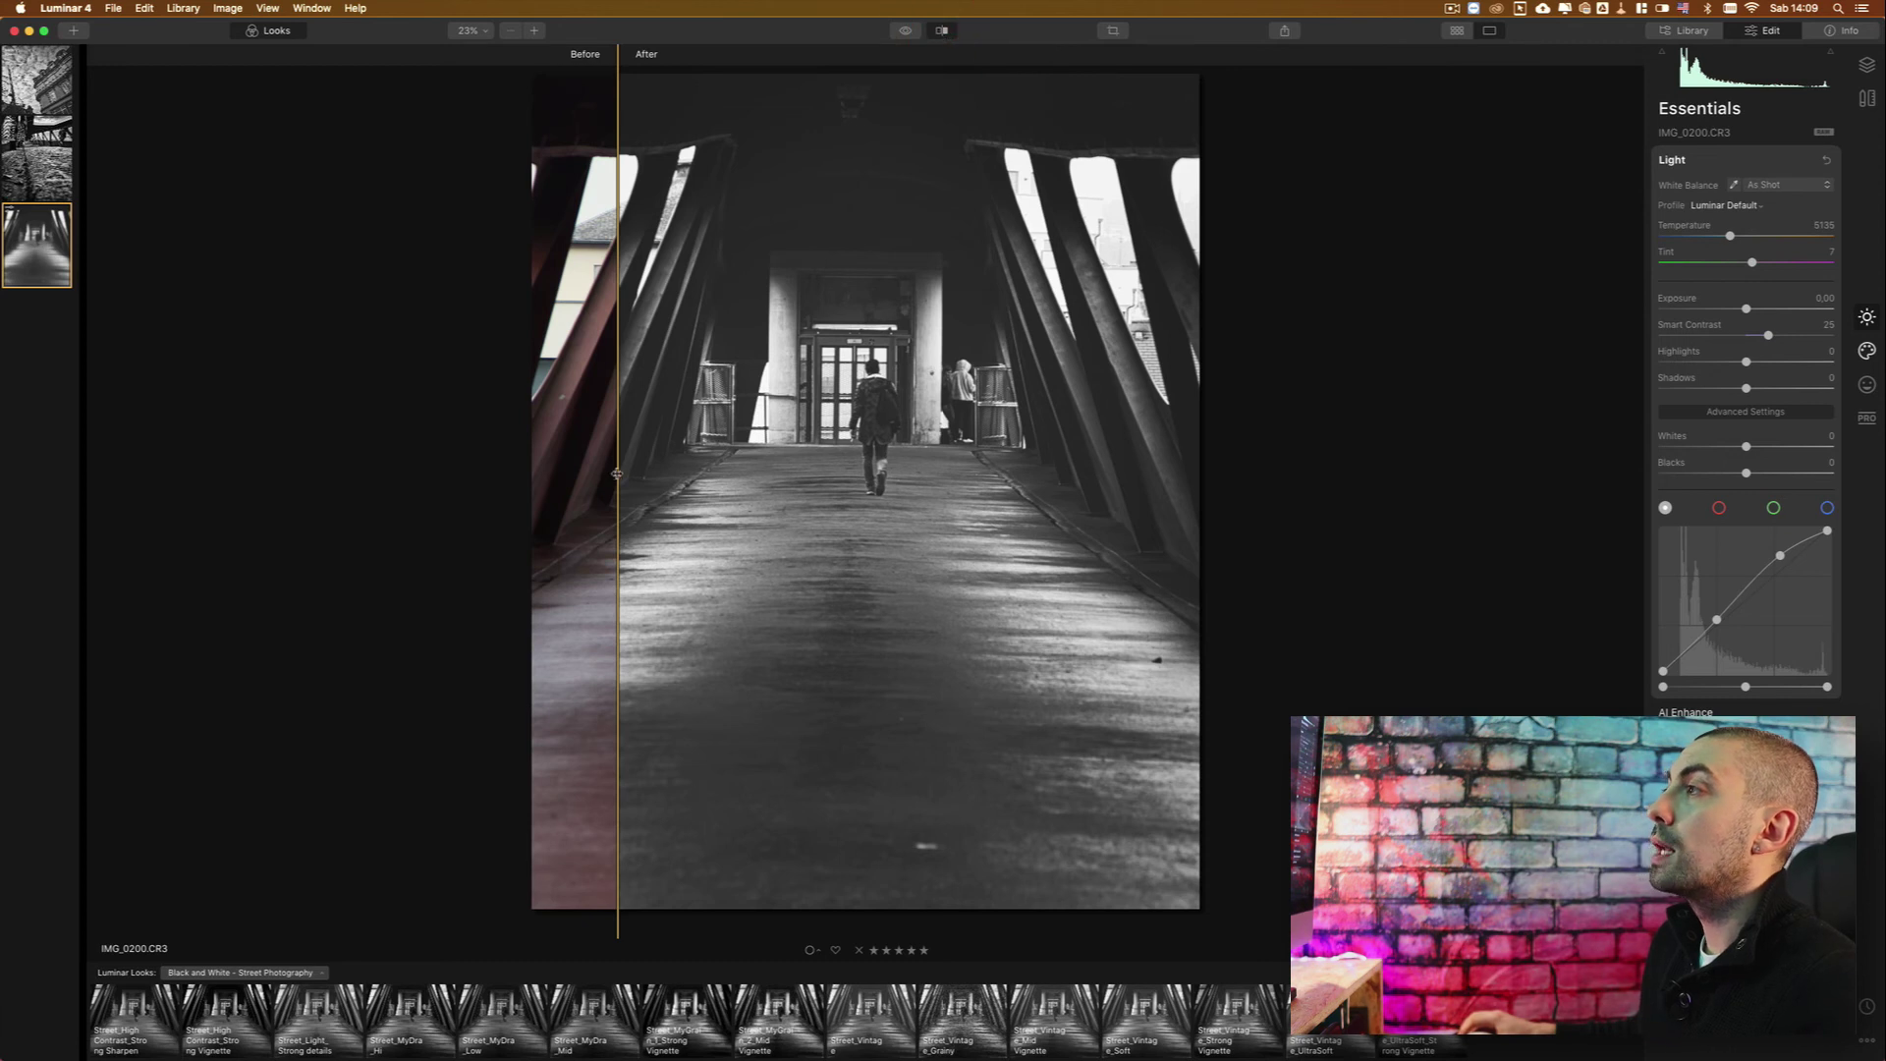
pyautogui.moveTo(617, 473); pyautogui.dragTo(1306, 559)
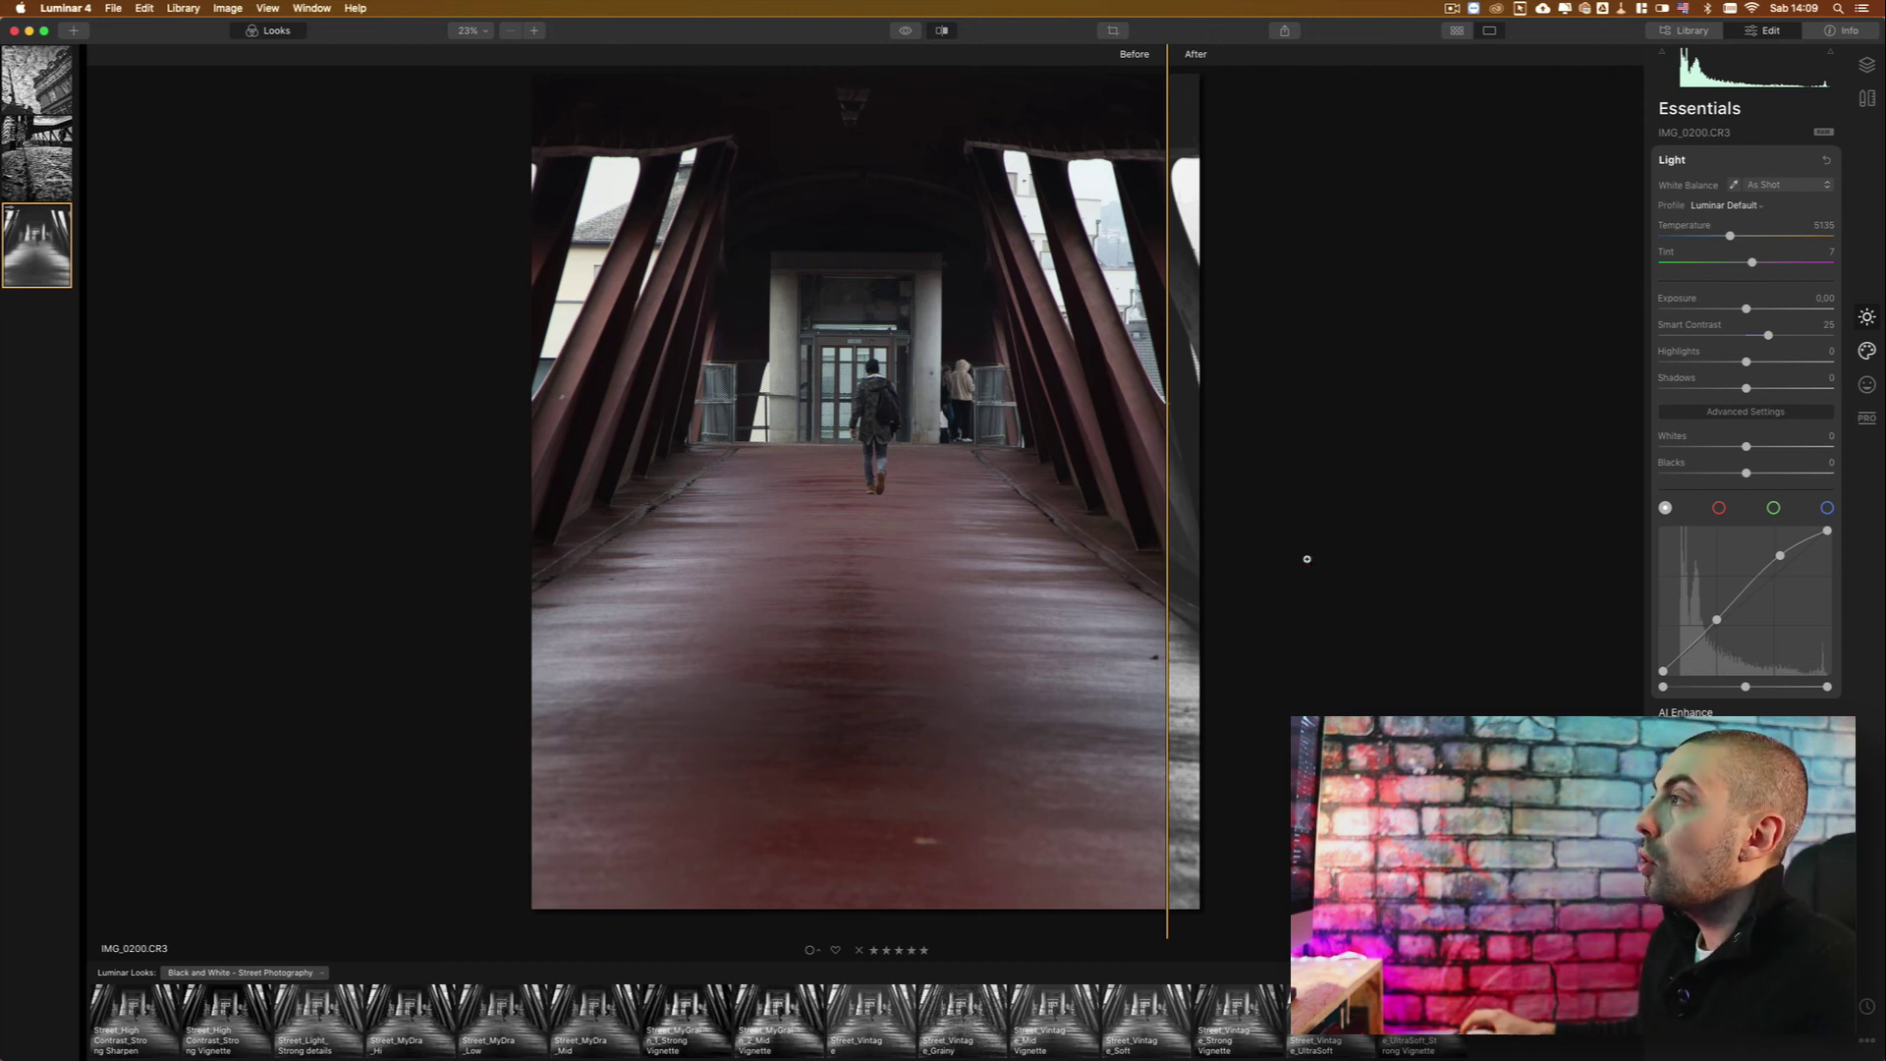
pyautogui.moveTo(1307, 559); pyautogui.dragTo(239, 497)
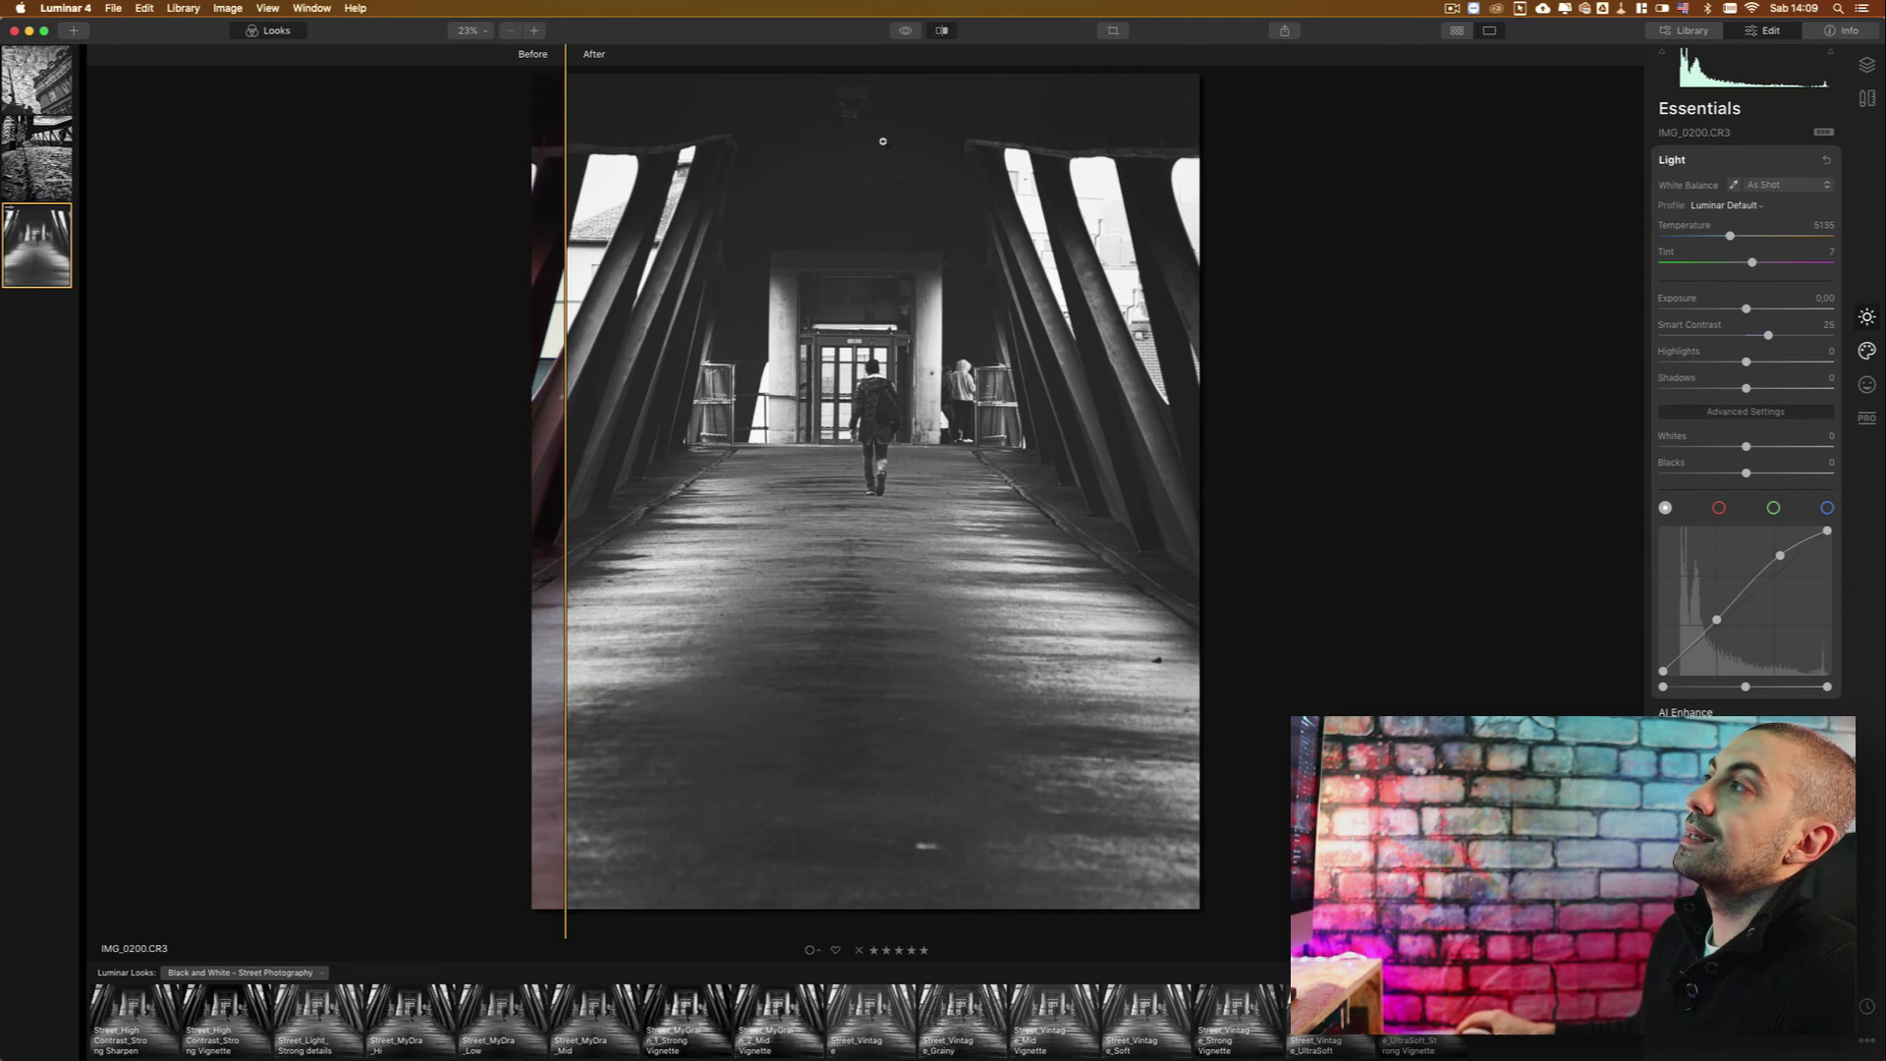
pyautogui.press('\\')
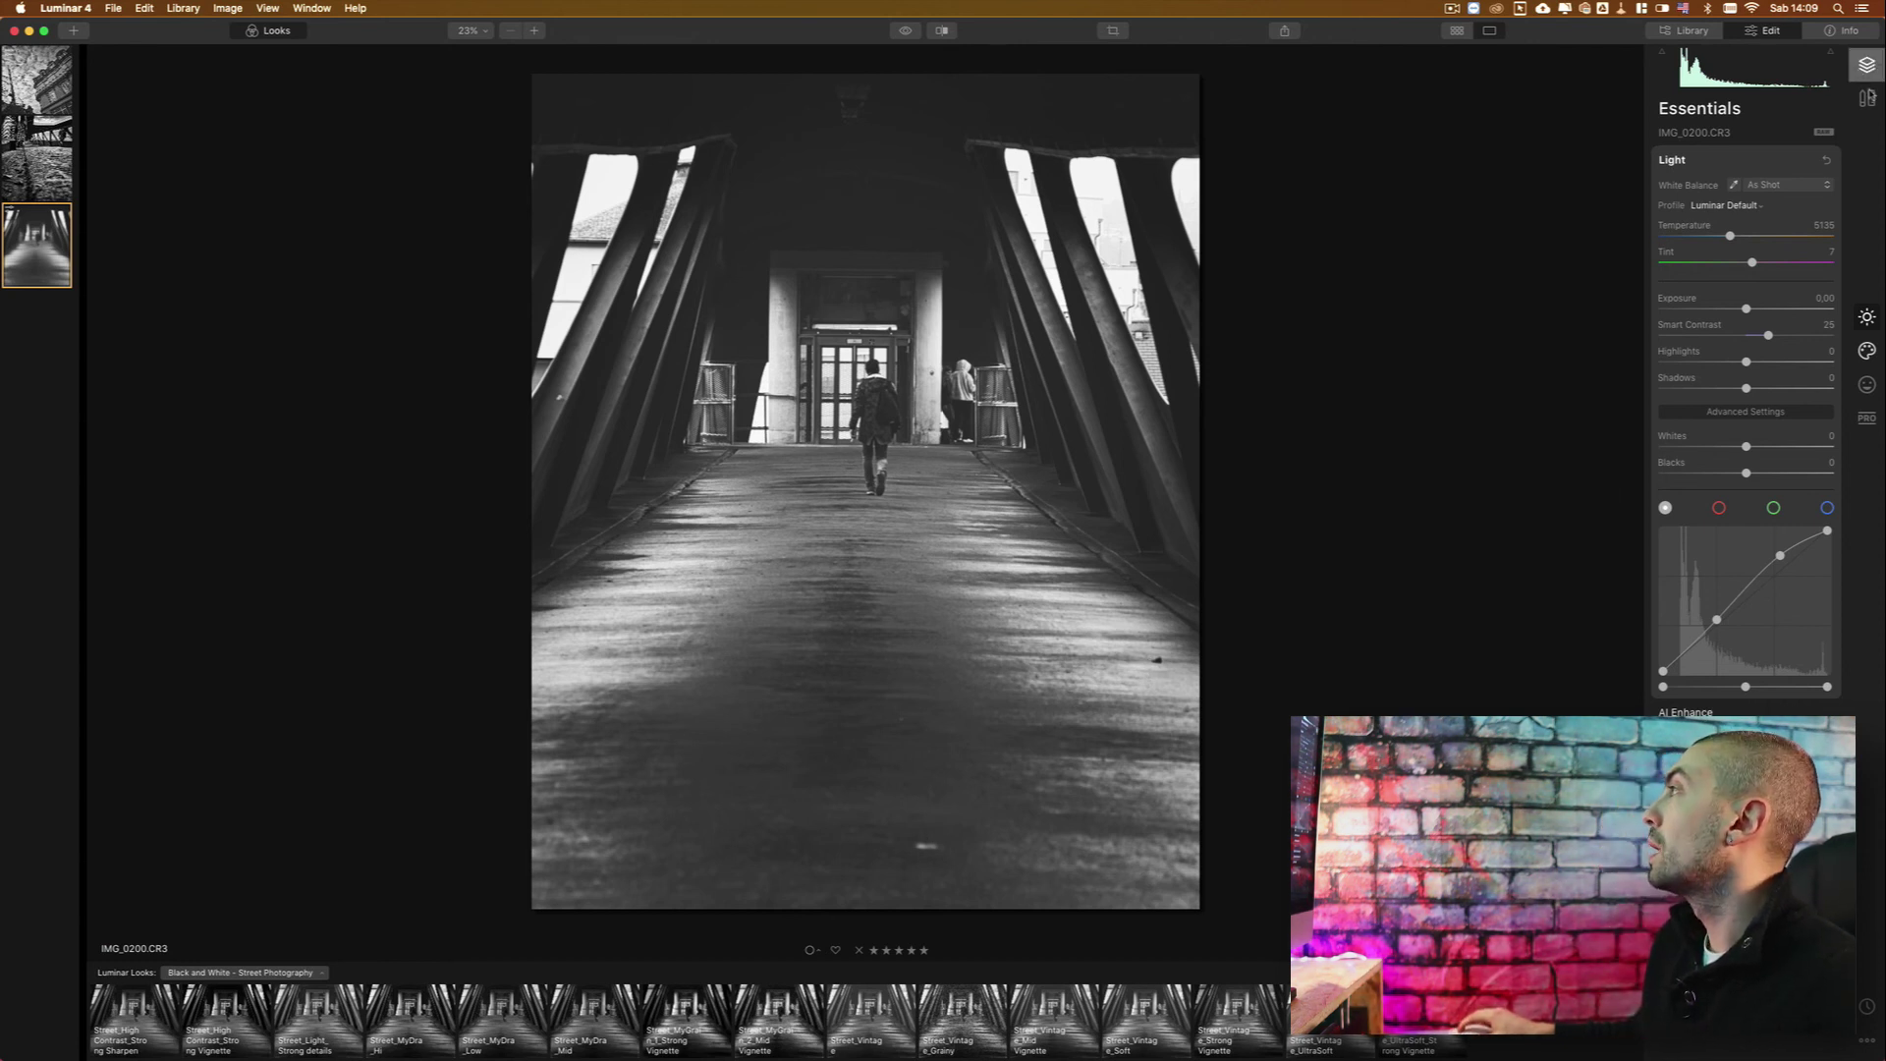
# Erase the white specks on the bridge floor and girders, then restore the side panels.
pyautogui.click(1867, 99)
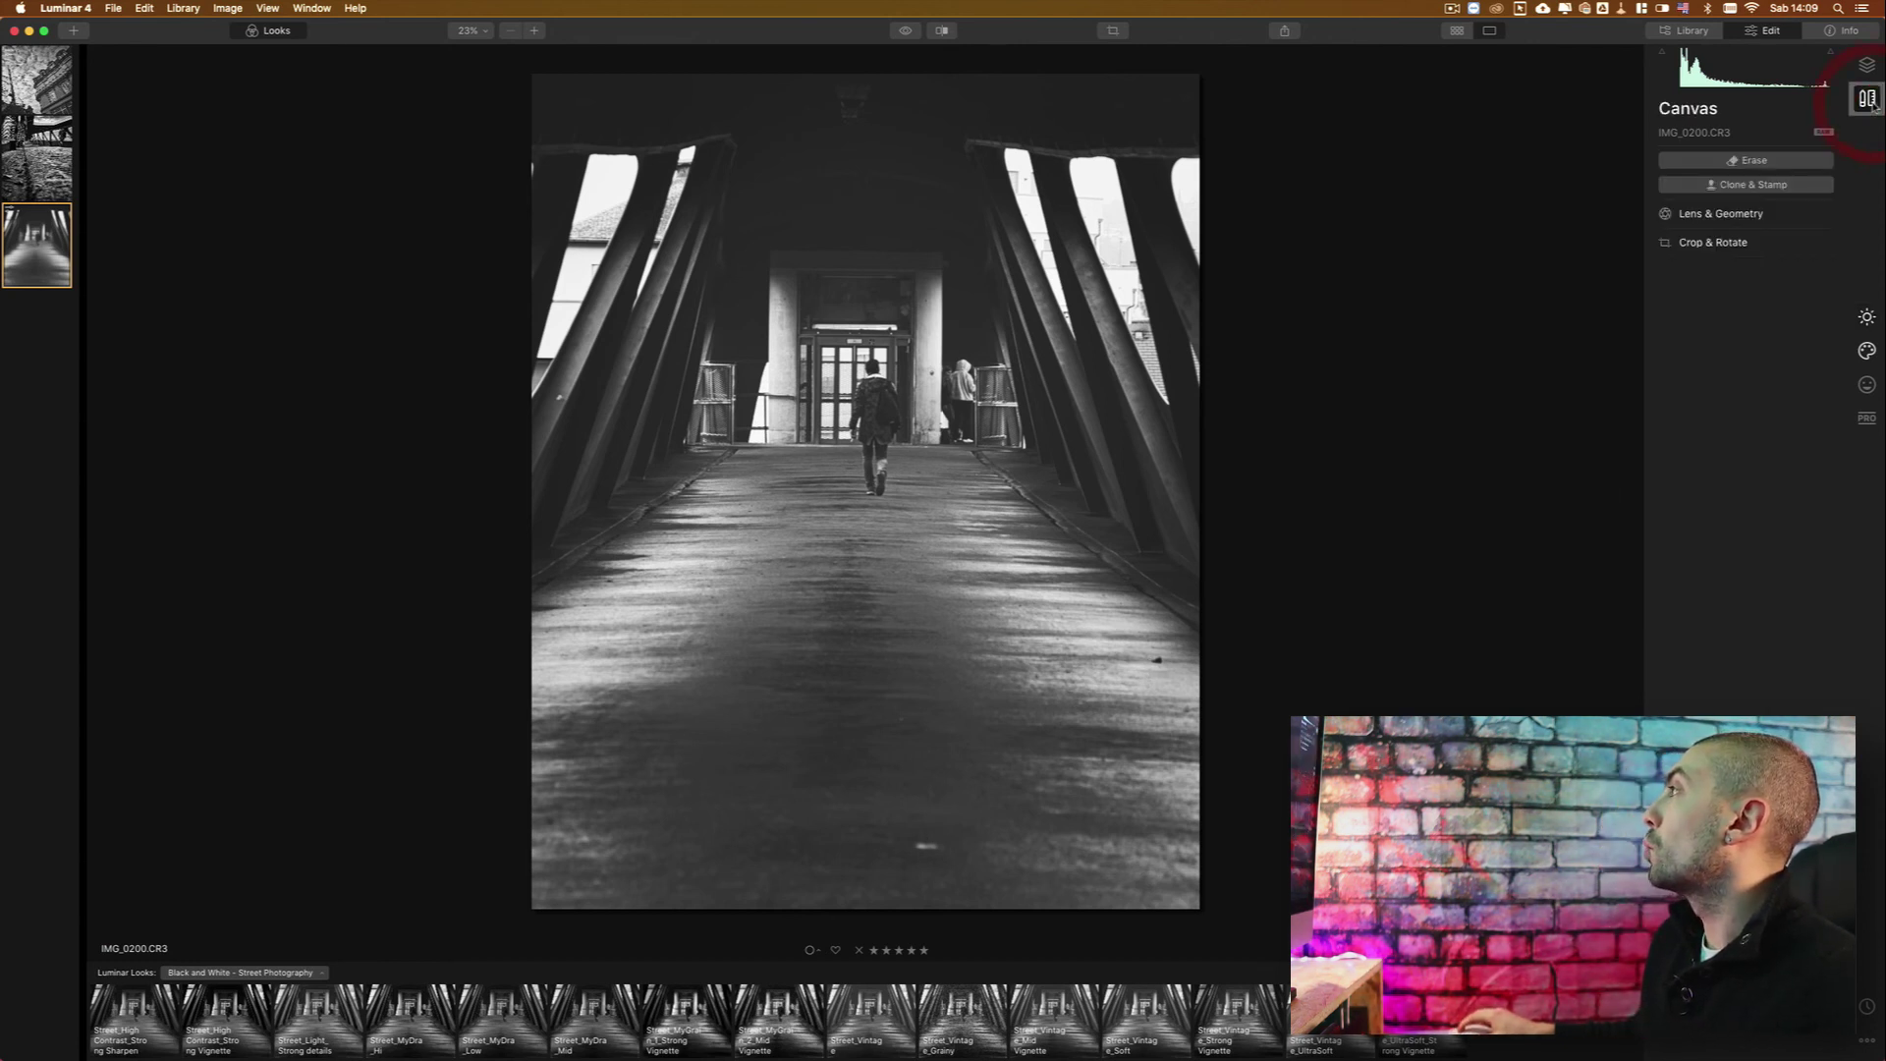
pyautogui.click(1754, 159)
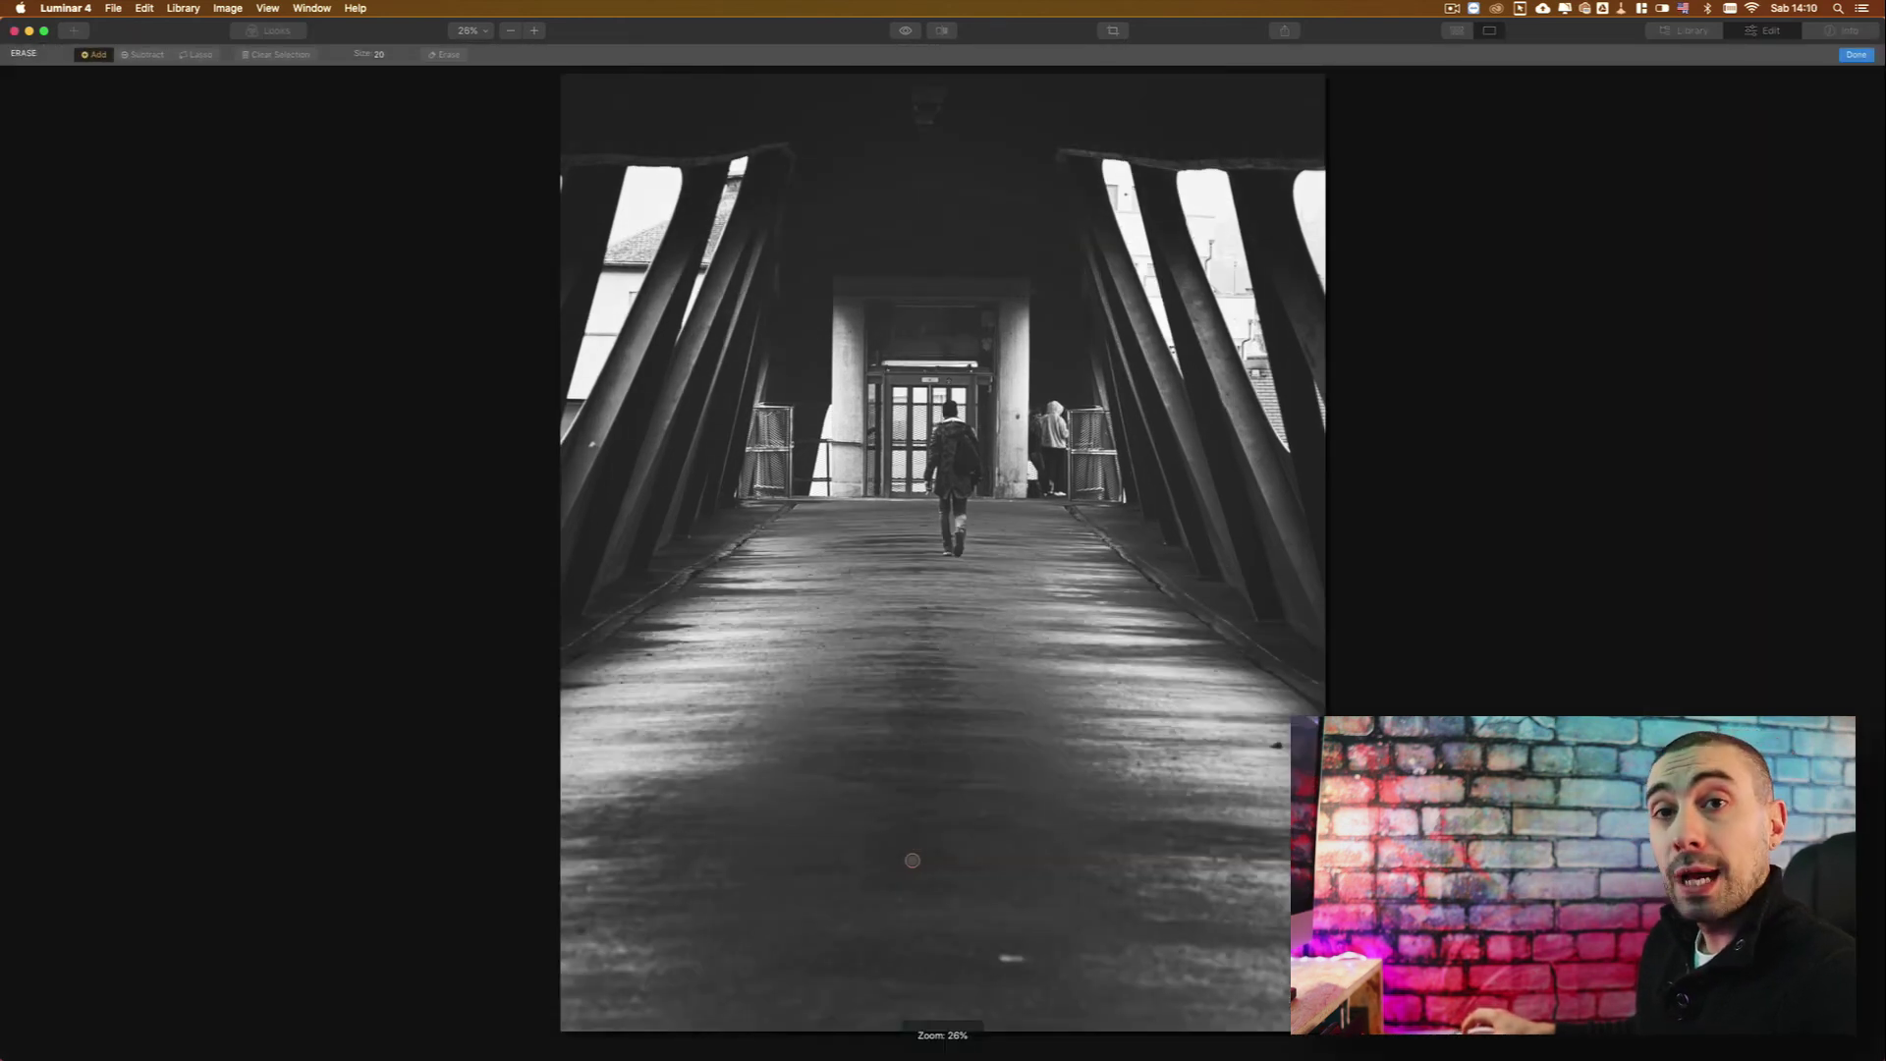
pyautogui.click(997, 956)
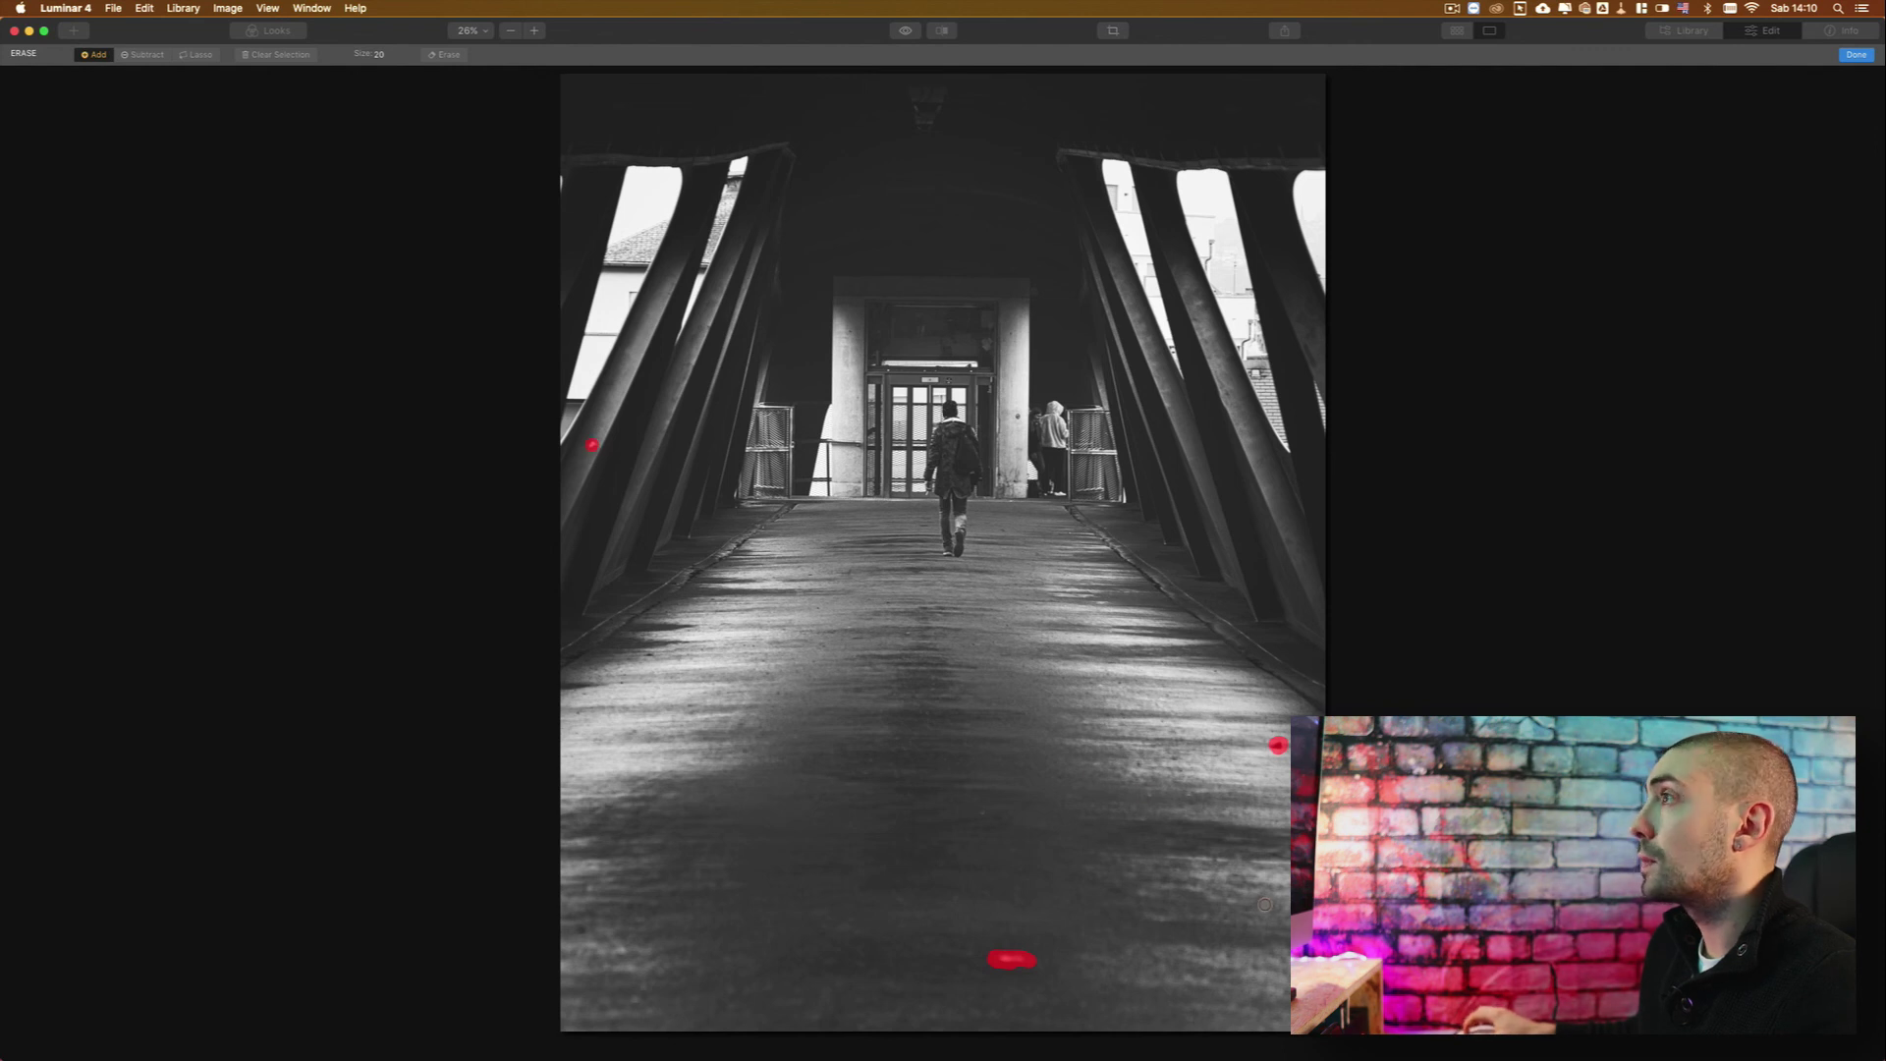
pyautogui.click(1857, 56)
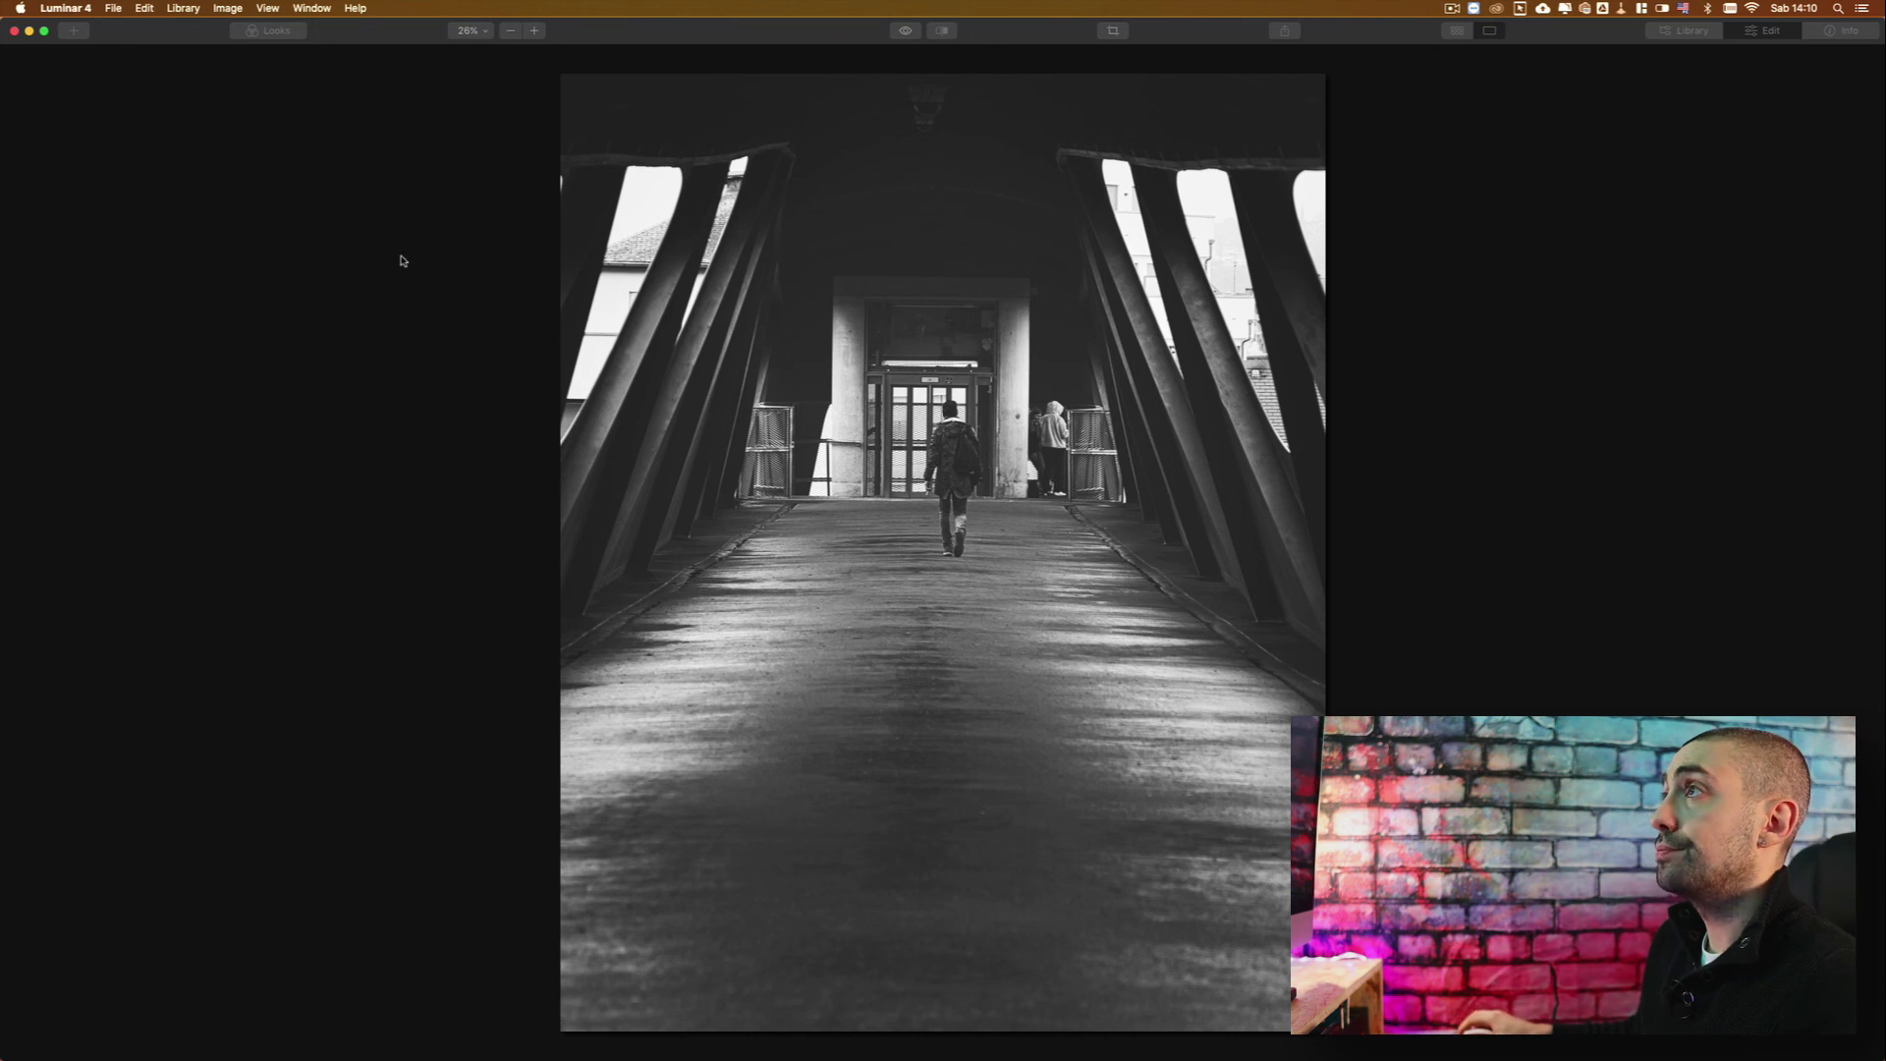
pyautogui.press('Tab')
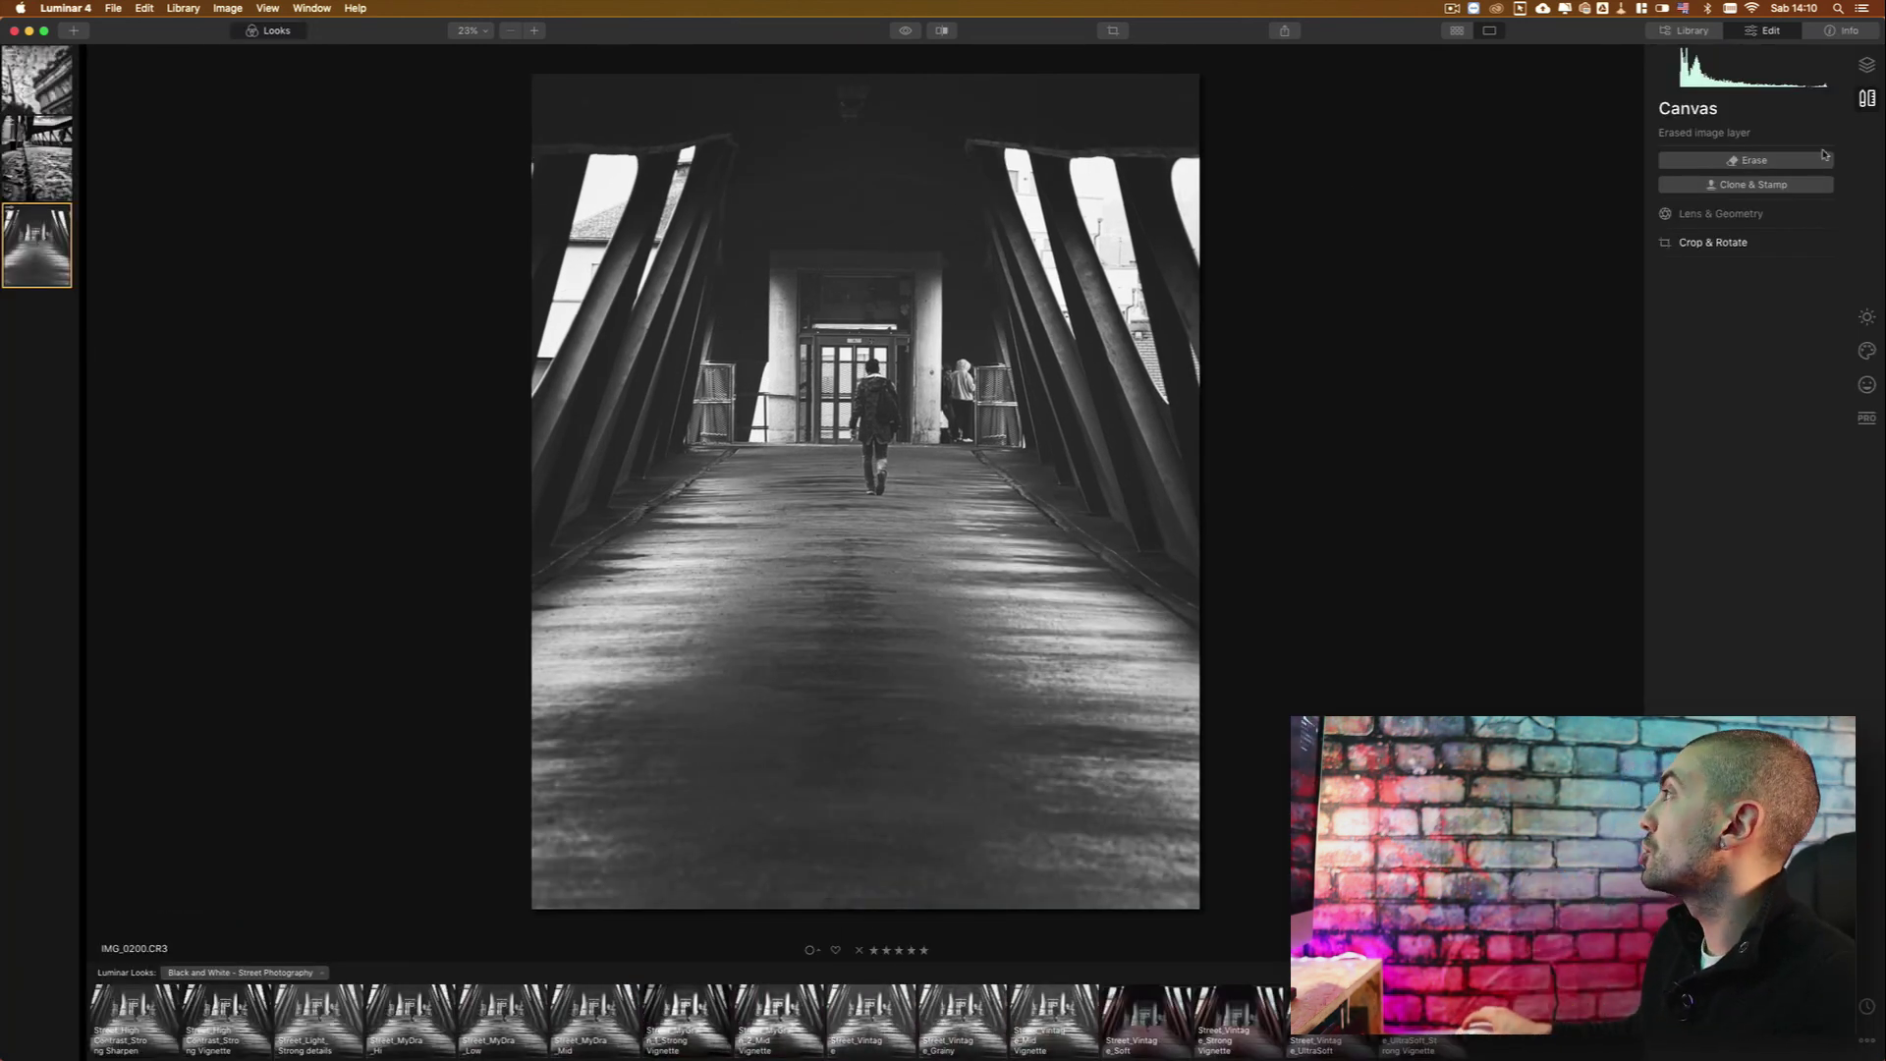
# Tighten the bridge photo's 4:5 crop from both bottom corners to about 3814 × 4767 and apply it.
pyautogui.click(1723, 245)
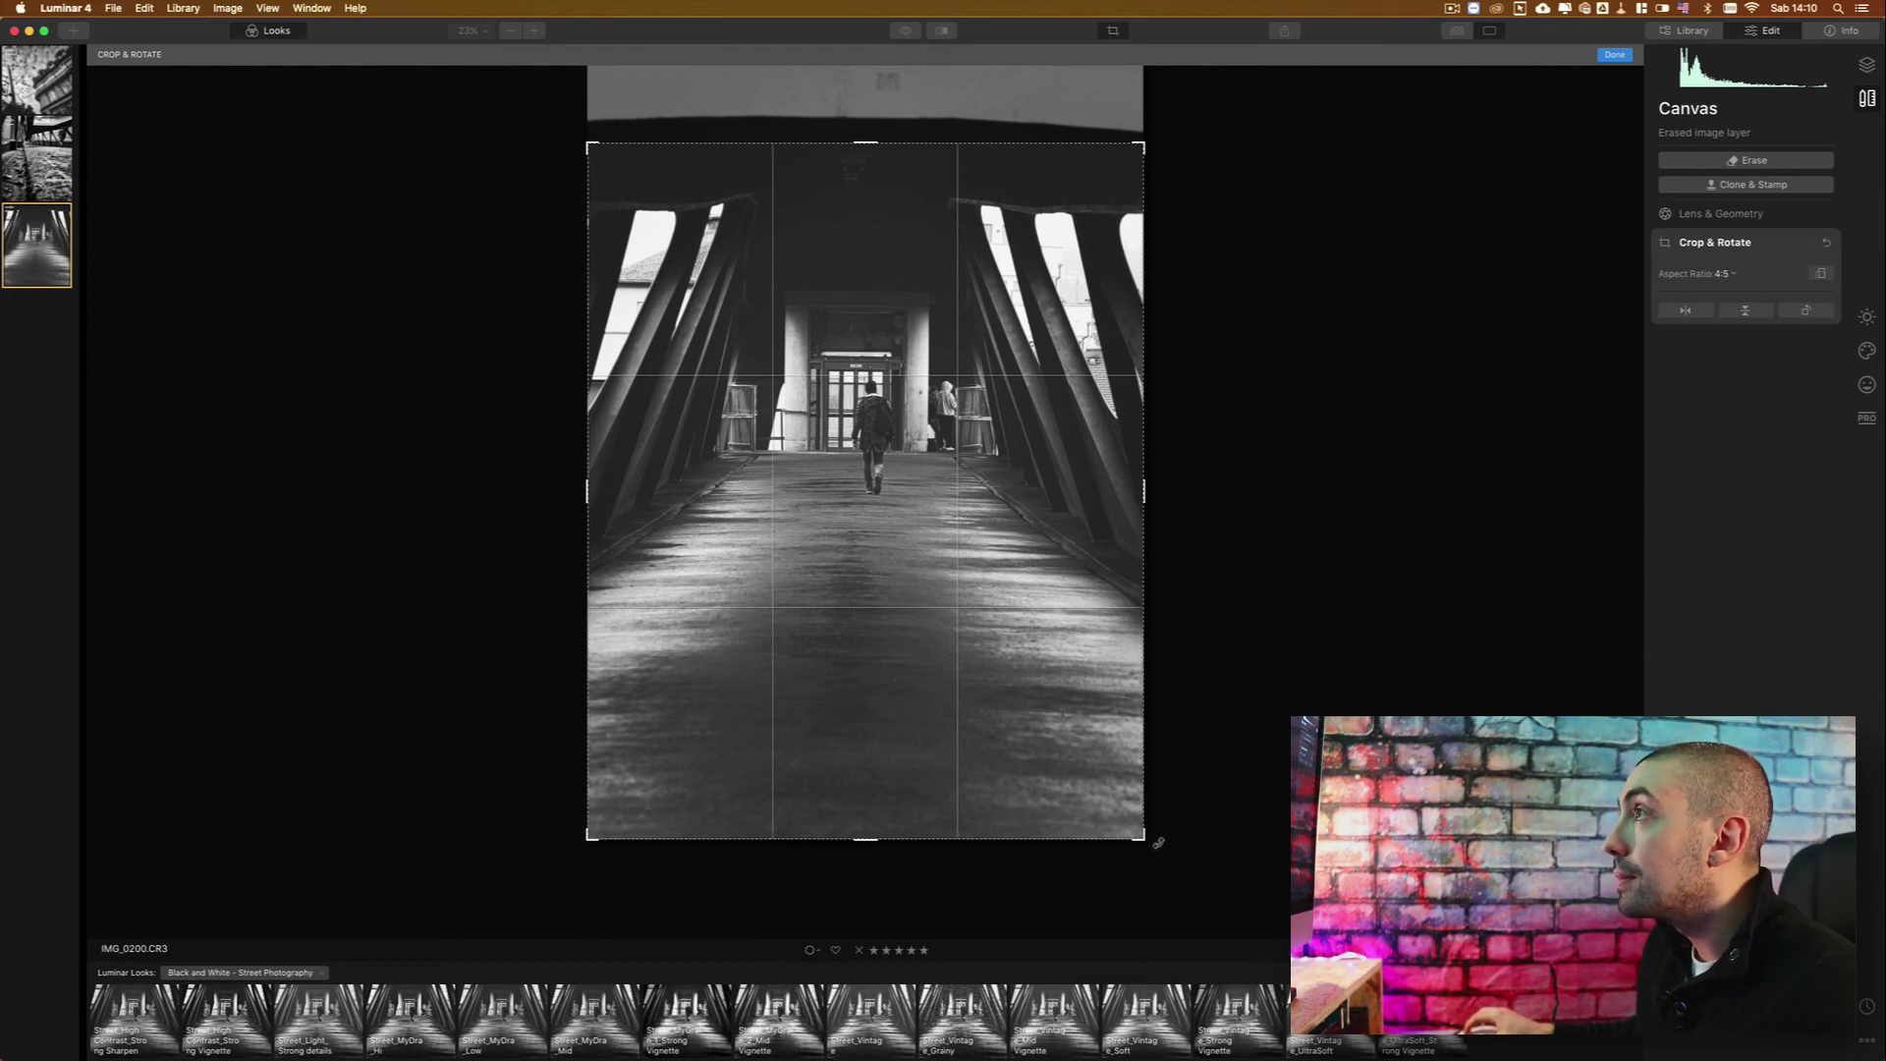
pyautogui.moveTo(582, 846); pyautogui.dragTo(589, 837)
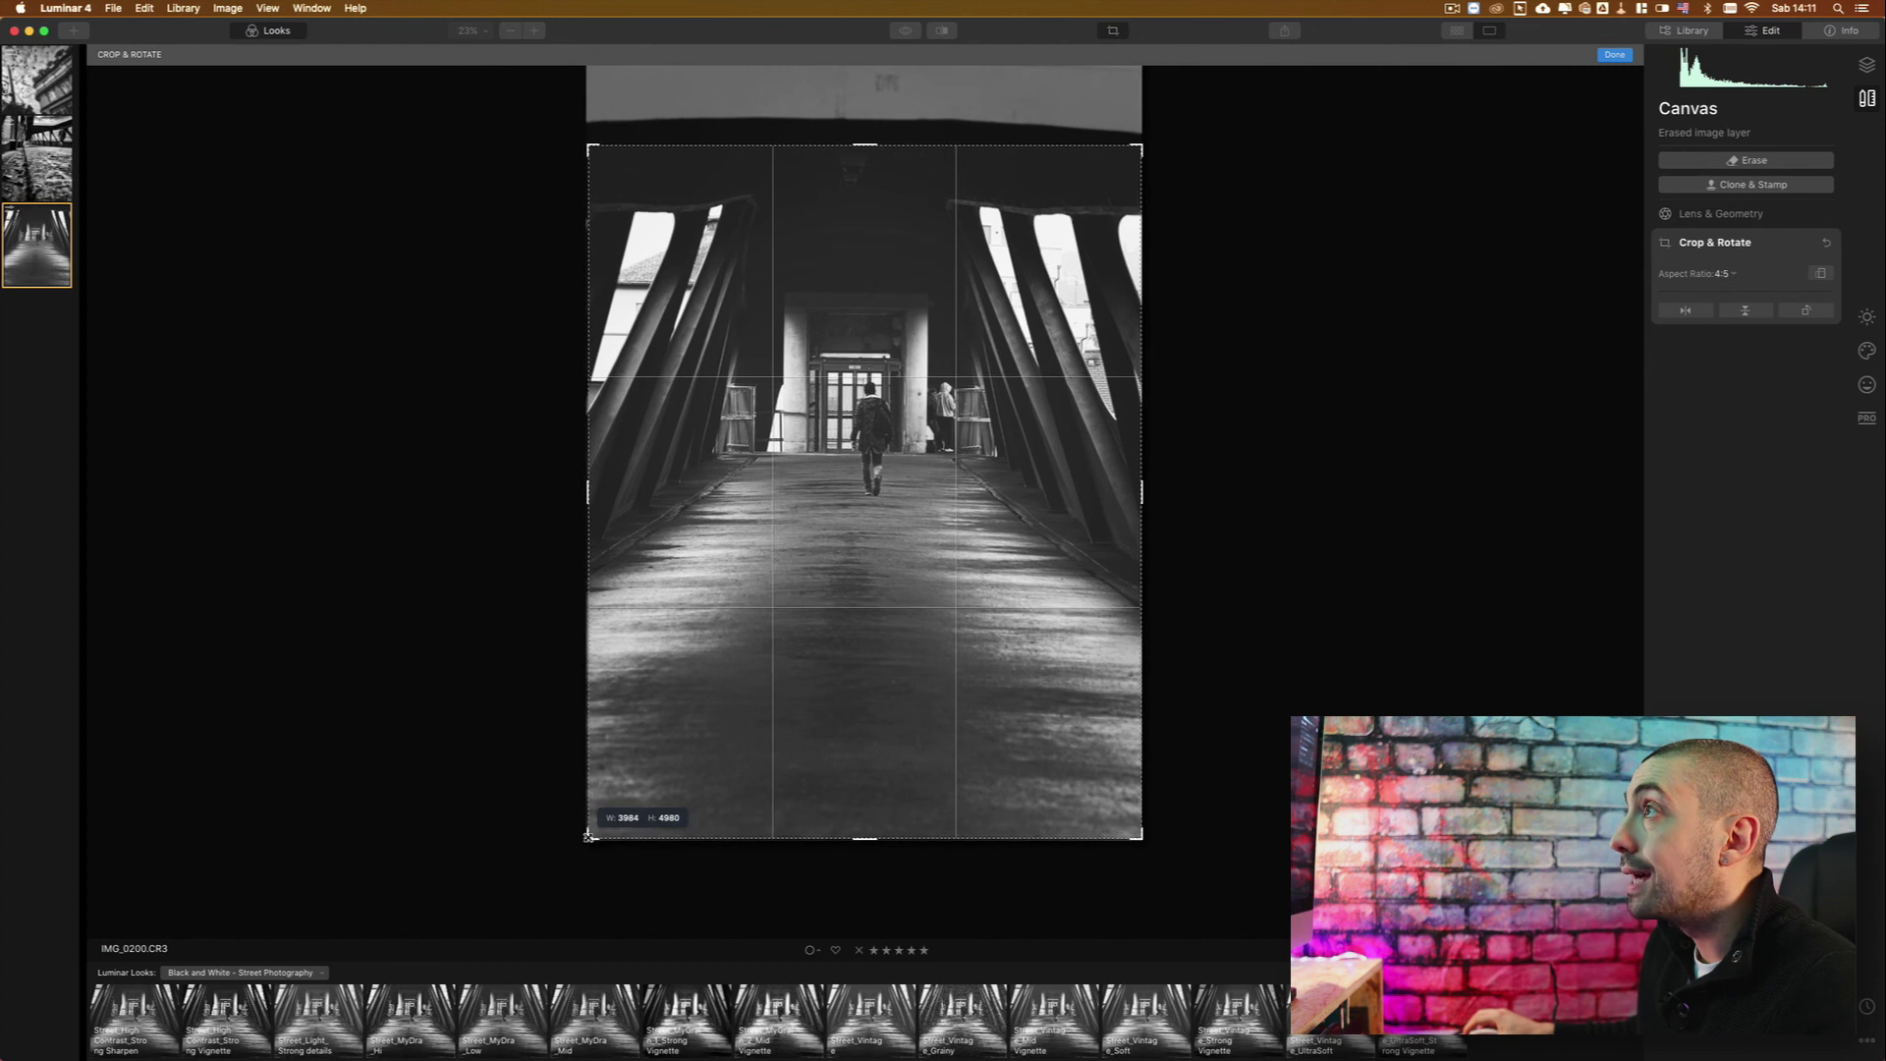
pyautogui.moveTo(590, 837); pyautogui.dragTo(590, 838)
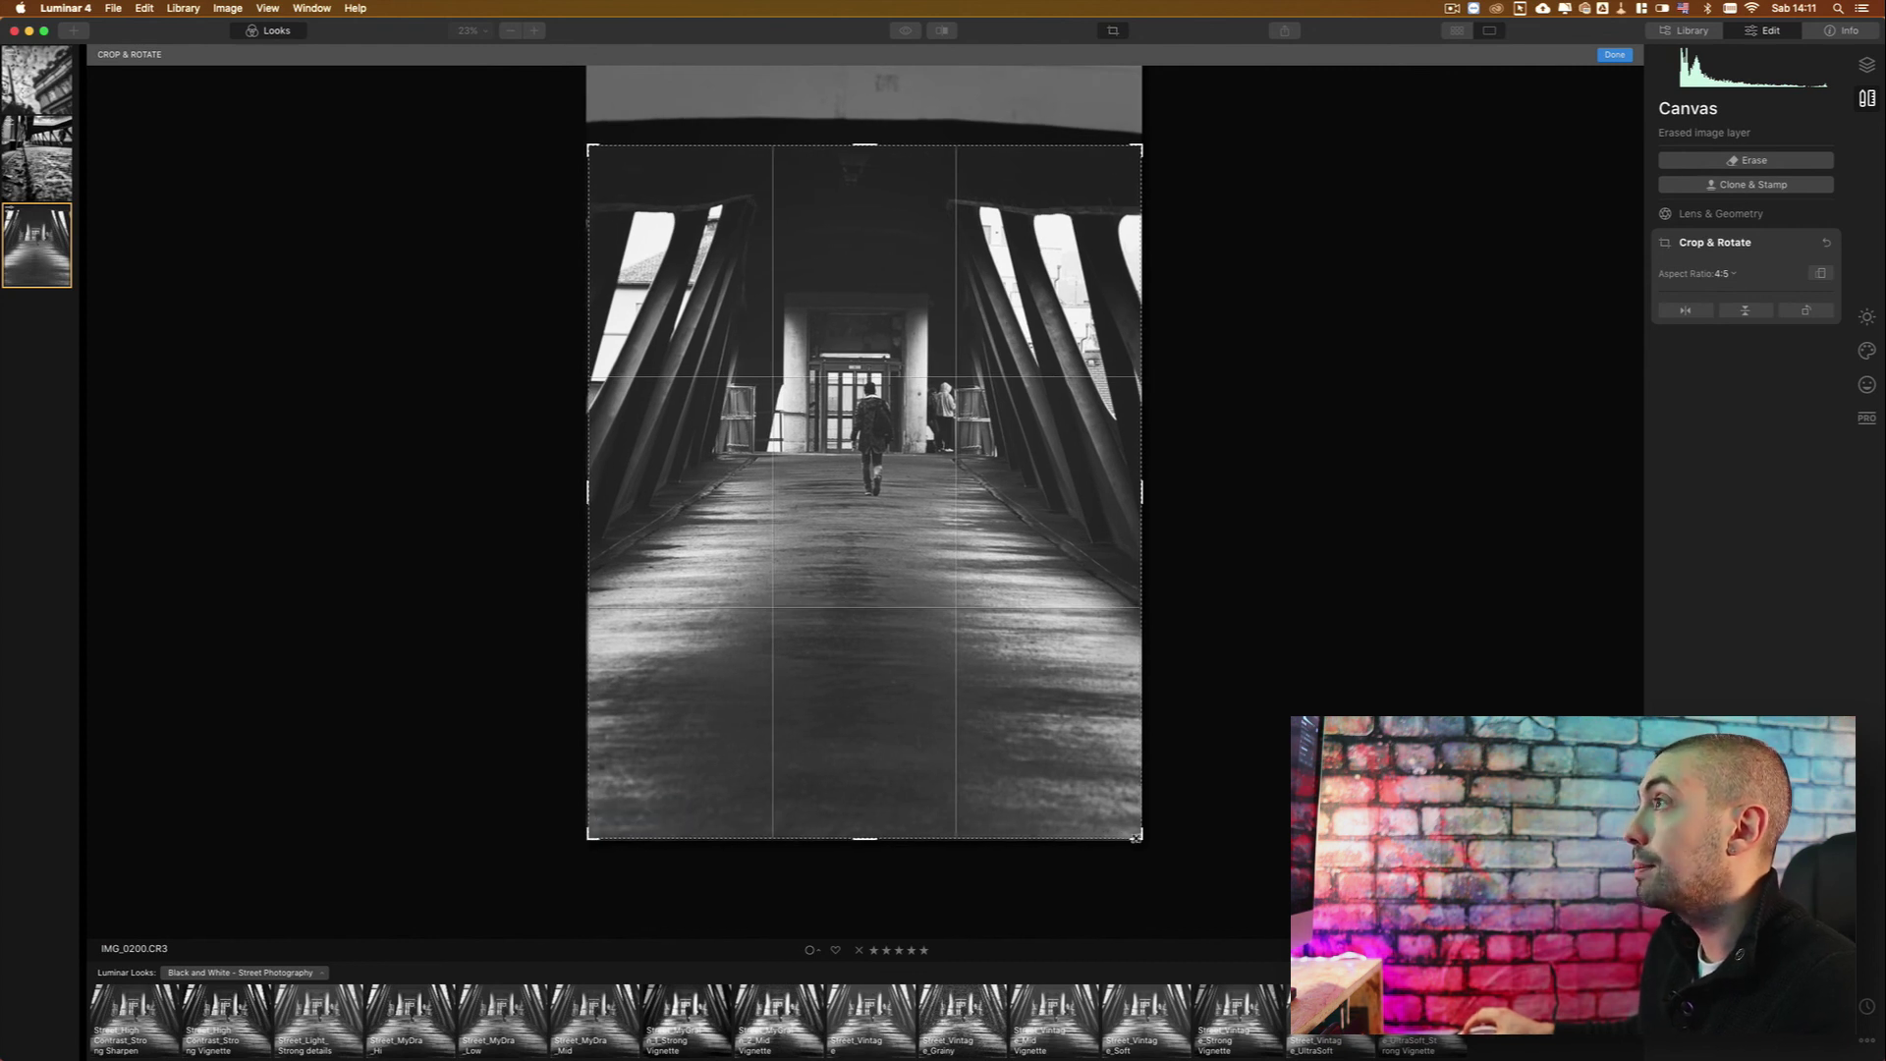
pyautogui.moveTo(1136, 838); pyautogui.dragTo(1126, 830)
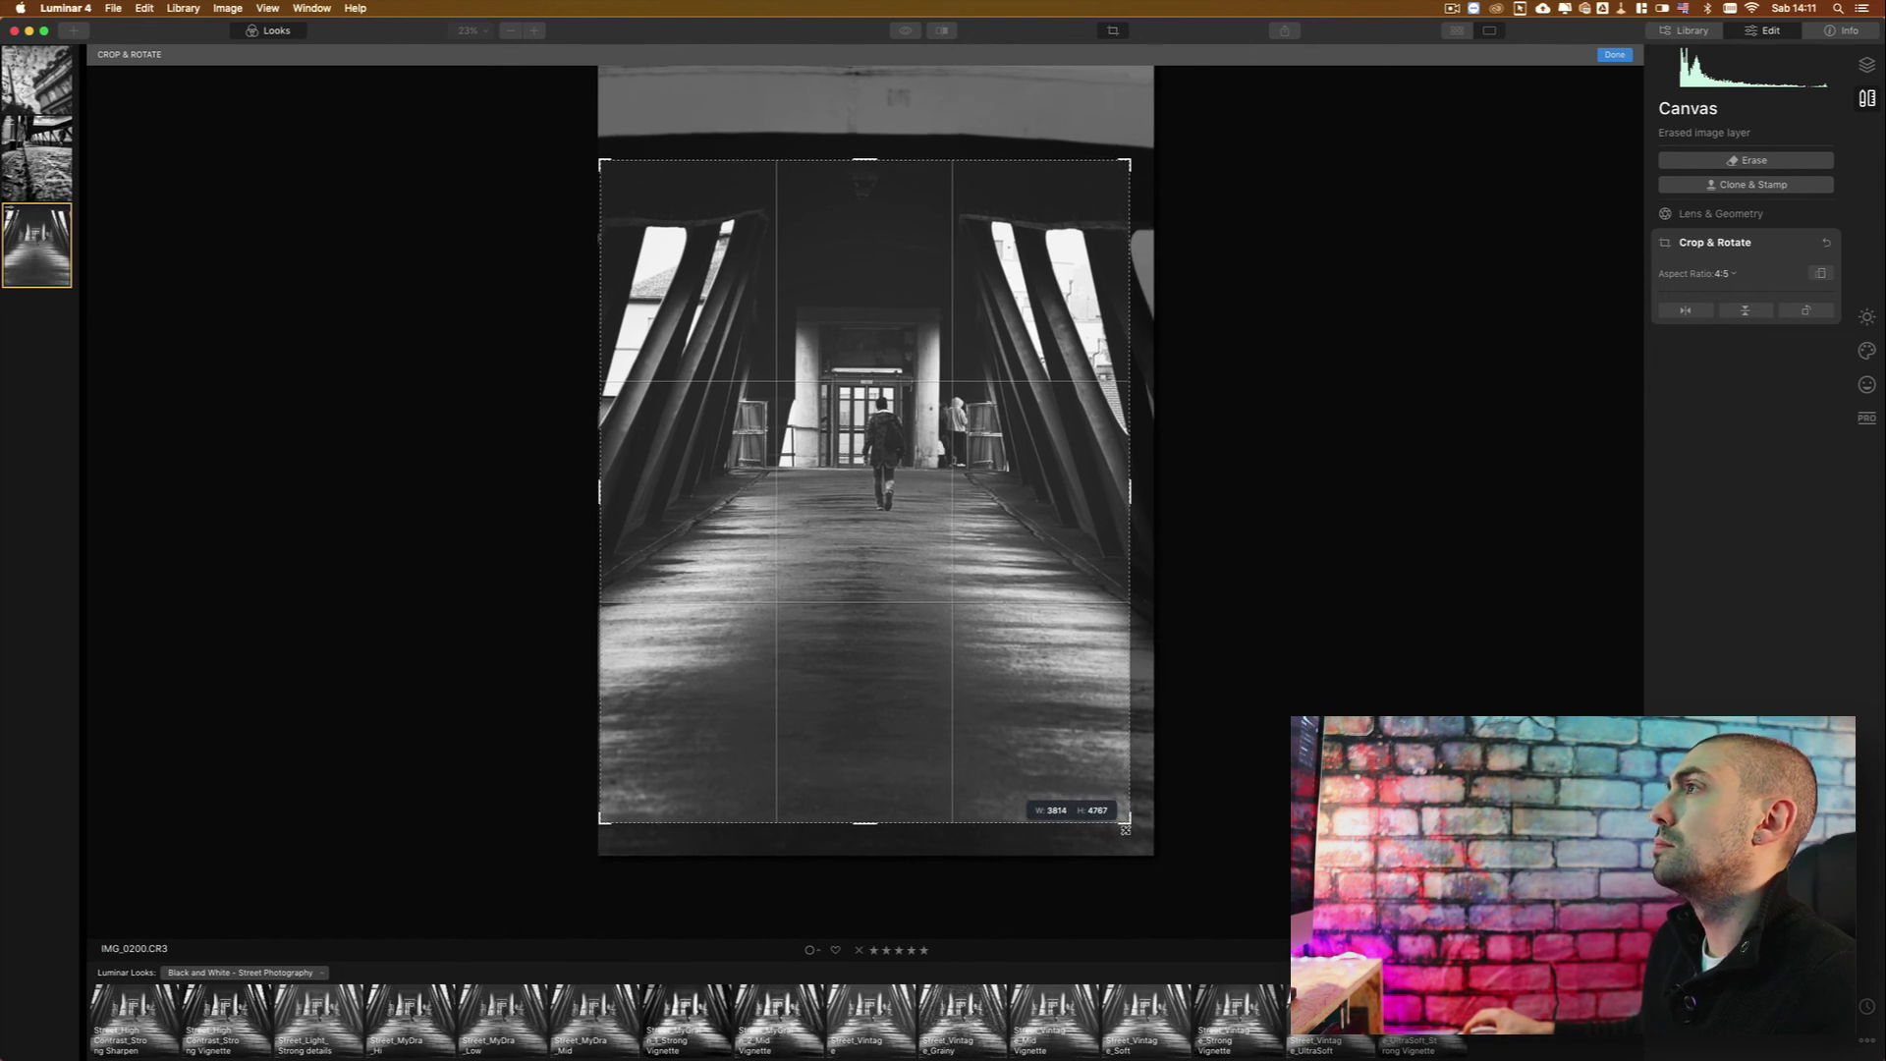
pyautogui.press('Return')
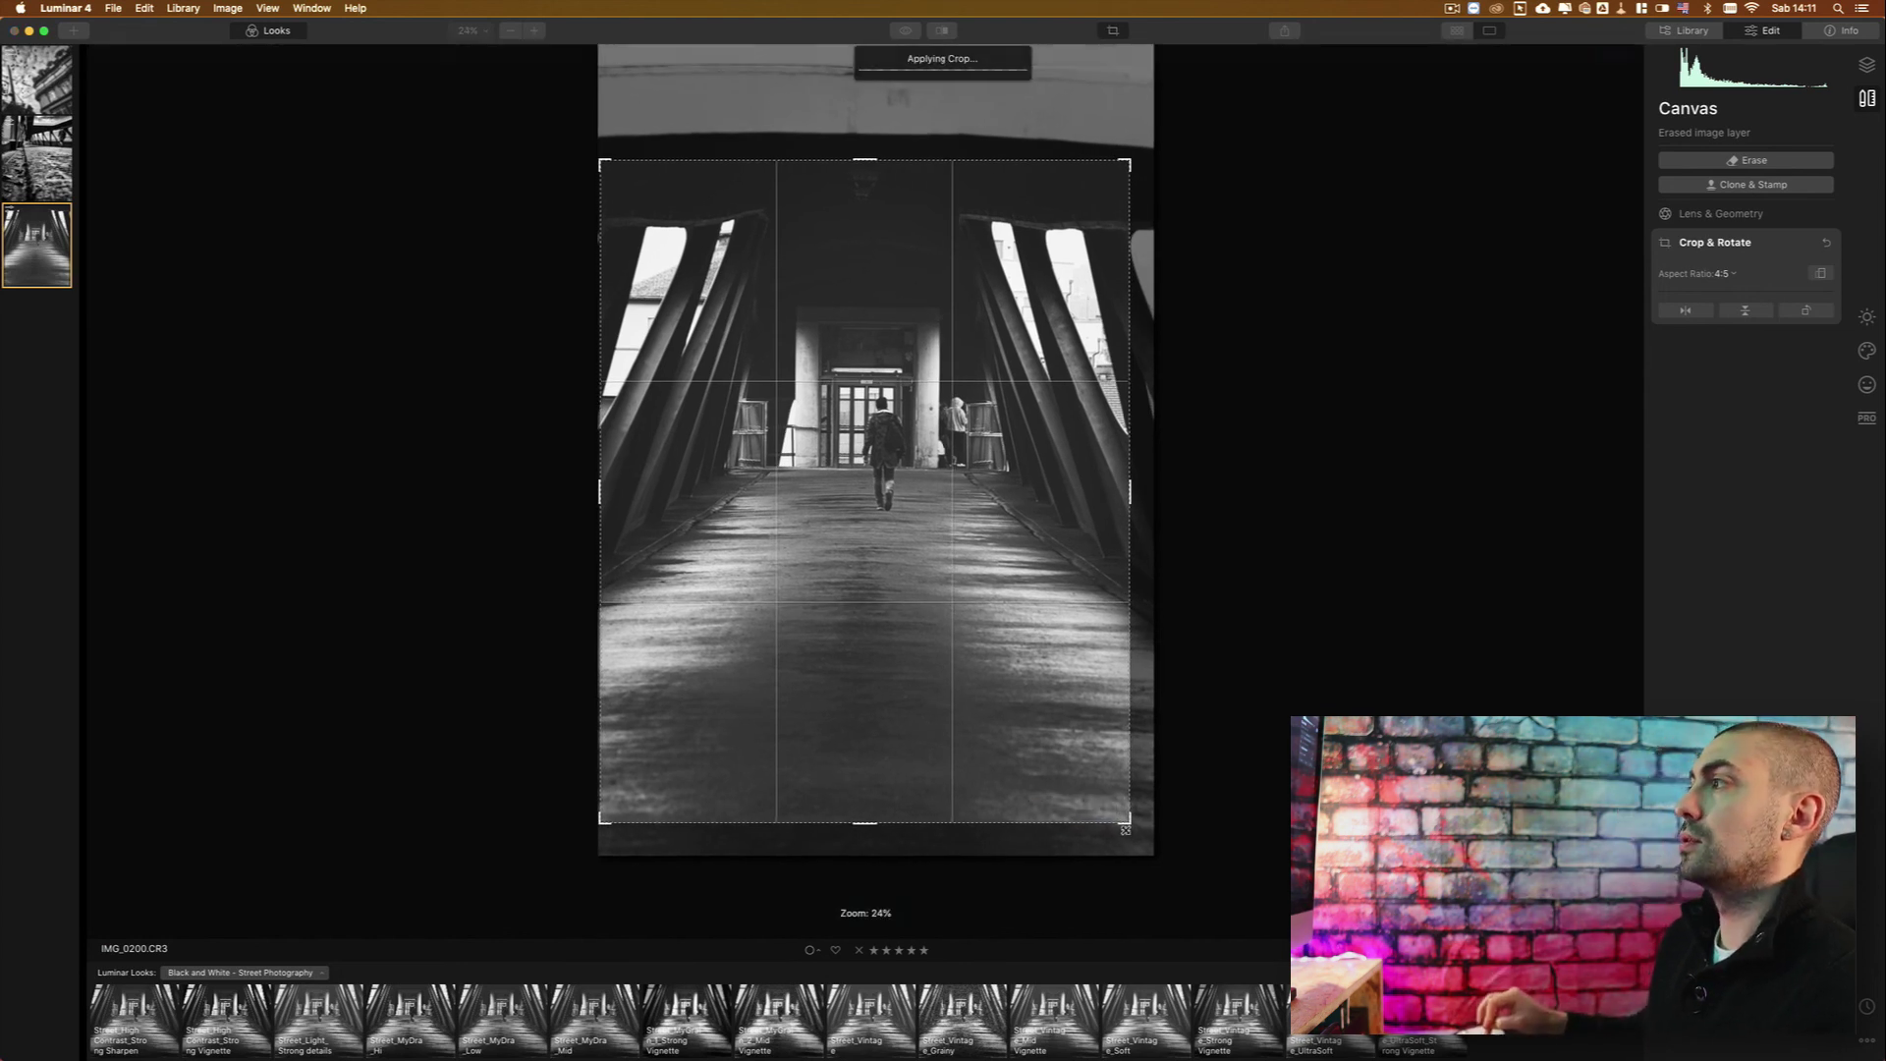